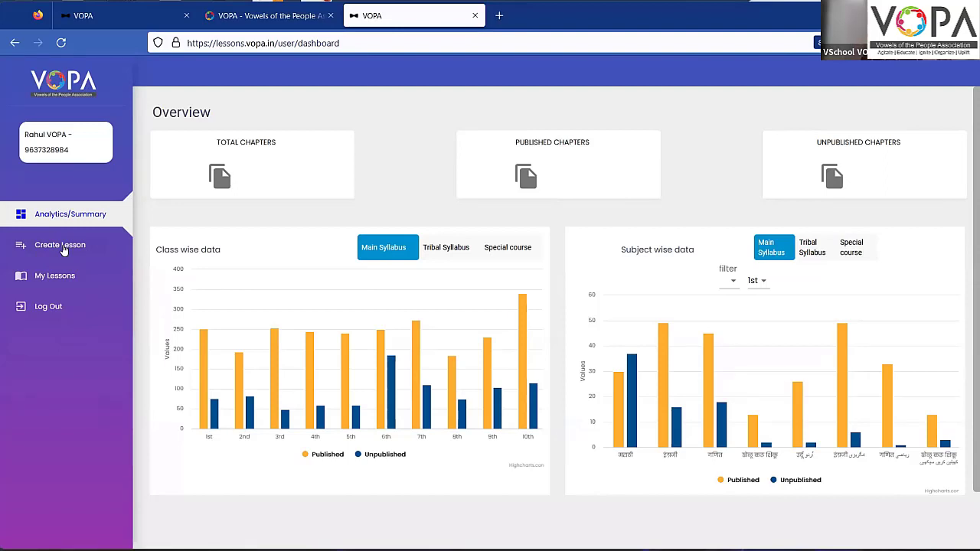
- Open the Create new Lesson form from the dashboard sidebar
left_click(64, 251)
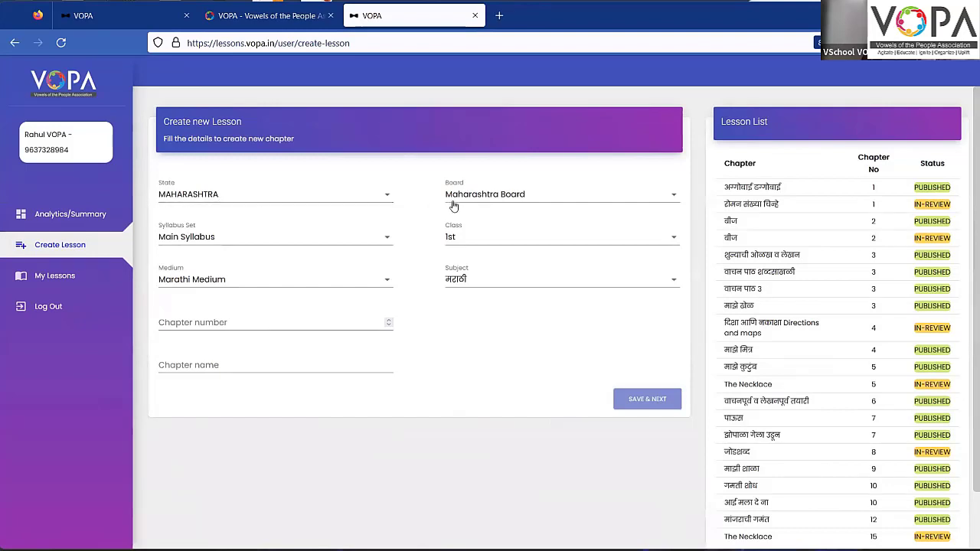
- Set the Syllabus Set to Main Syllabus and the Class to 1st
left_click(241, 241)
left_click(456, 239)
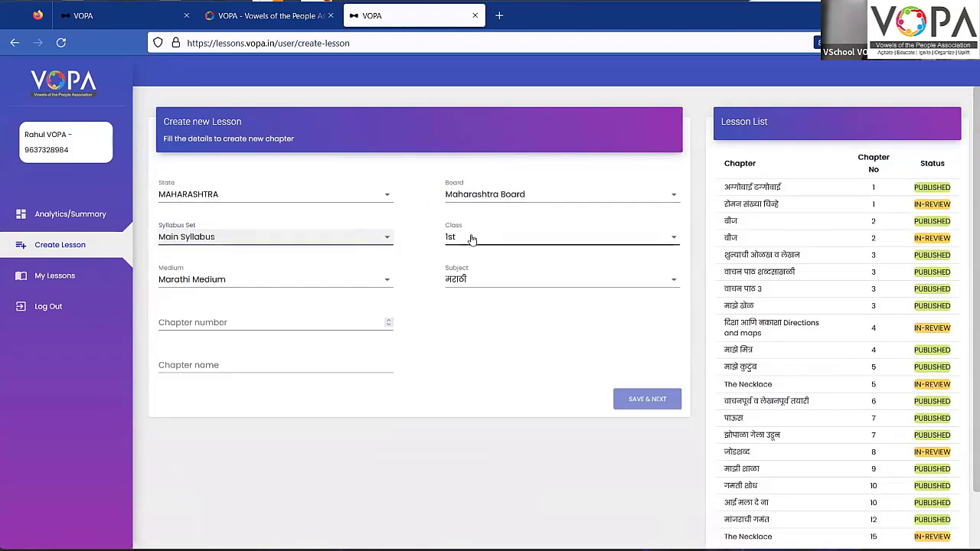
left_click(471, 239)
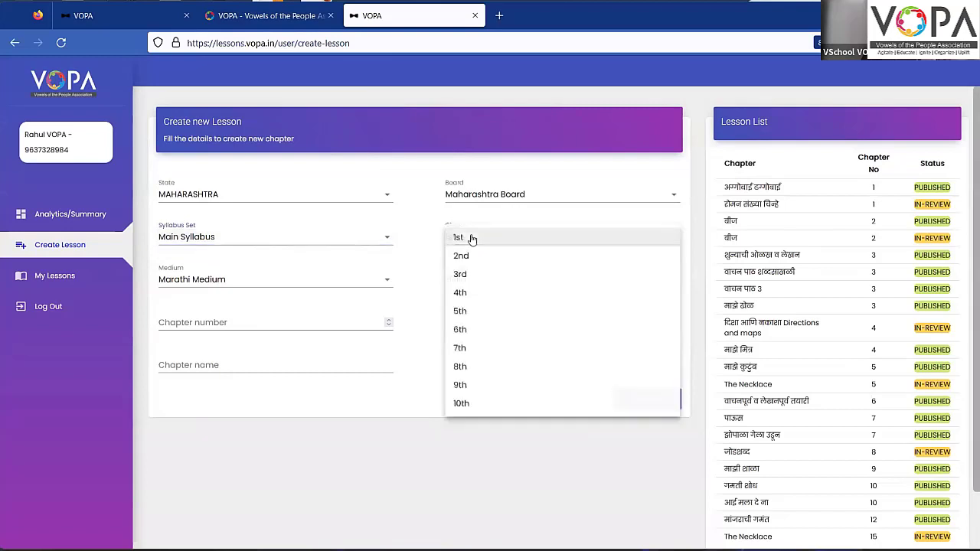
left_click(384, 266)
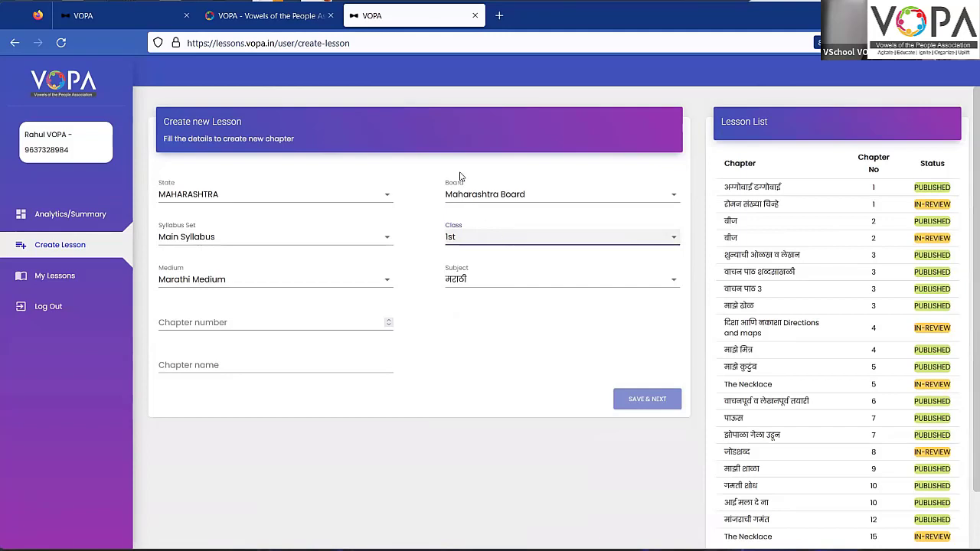
left_click(303, 285)
left_click(308, 245)
left_click(308, 239)
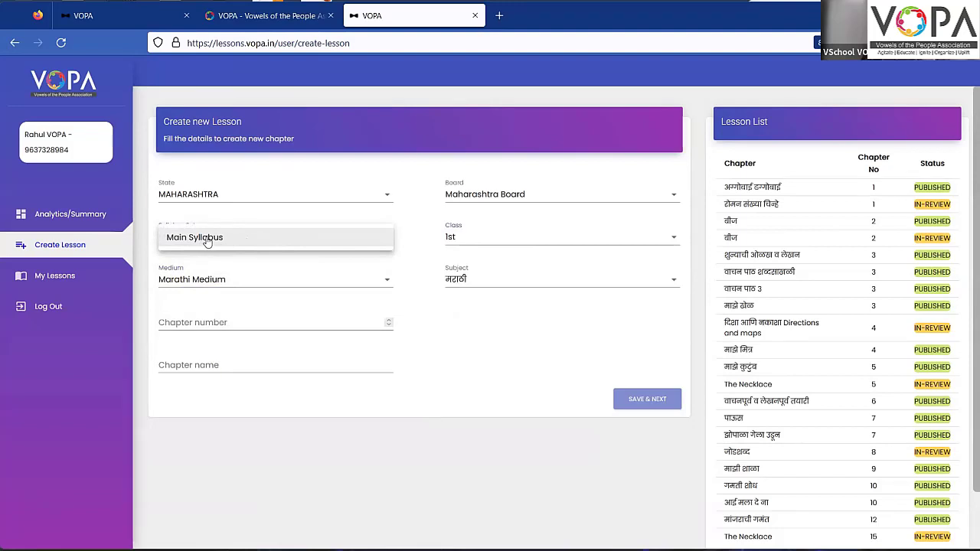
left_click(206, 240)
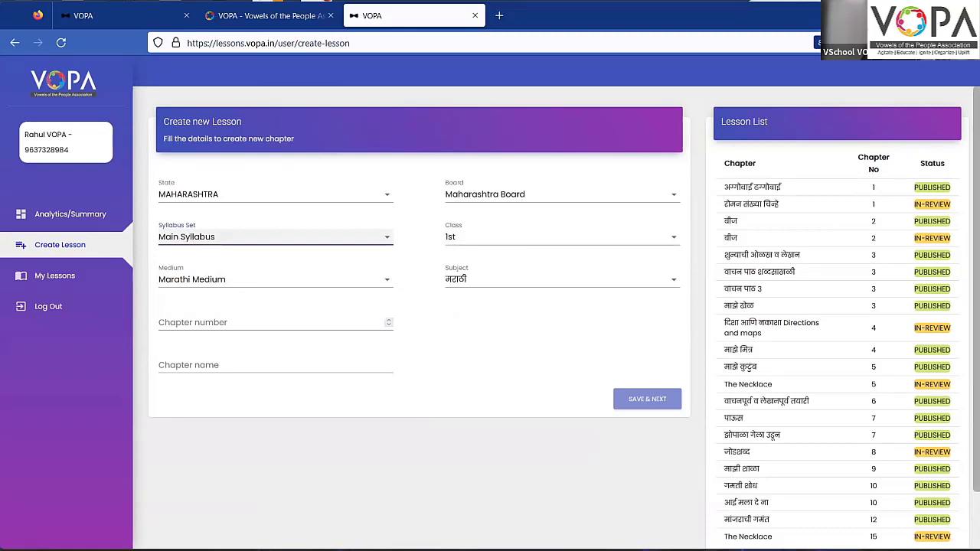
- Choose Marathi Medium as the medium and मराठी as the subject
mouse_move(134, 550)
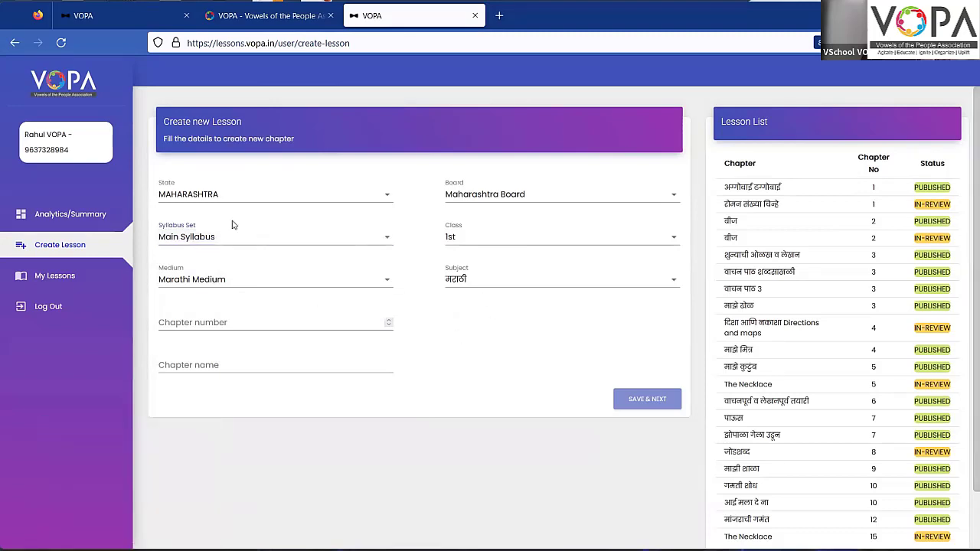
left_click(459, 239)
left_click(387, 251)
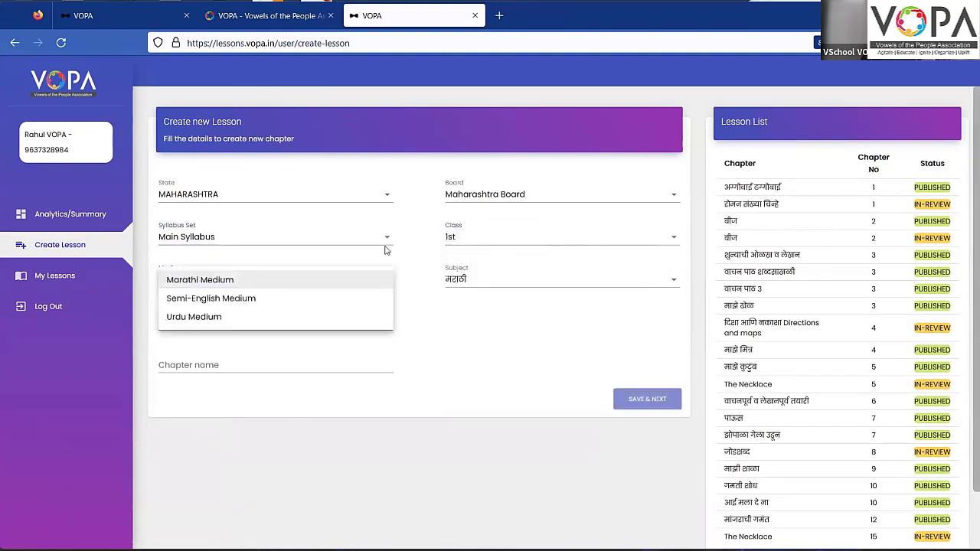
left_click(313, 279)
left_click(337, 280)
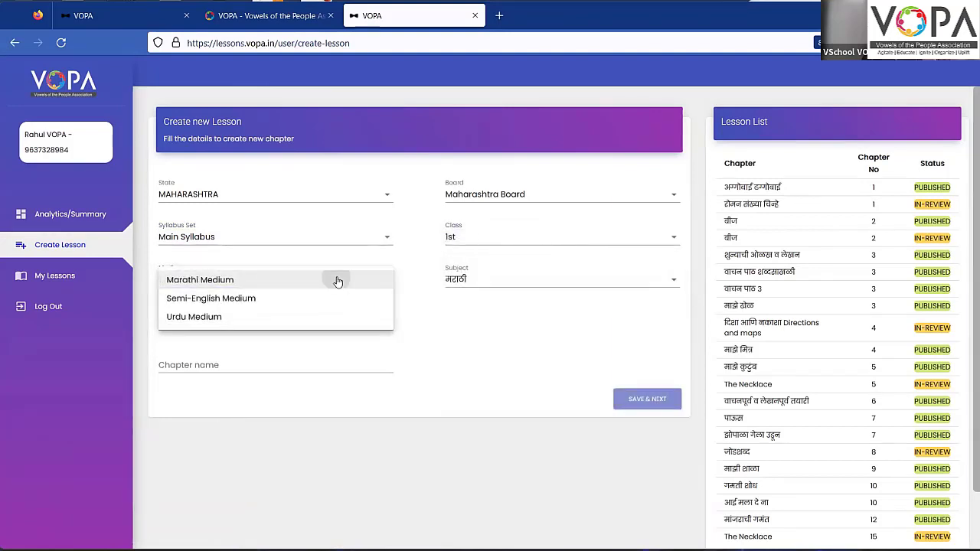
left_click(368, 279)
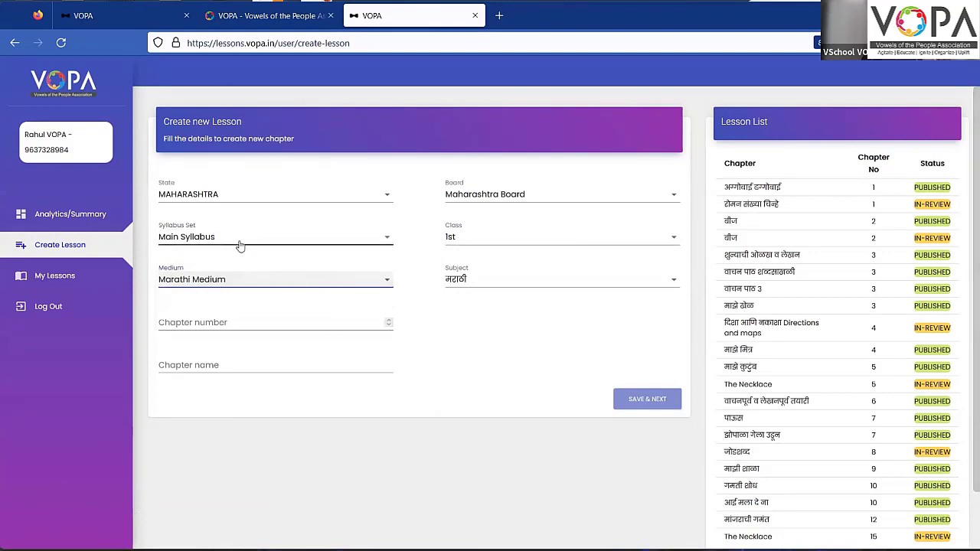
left_click(526, 284)
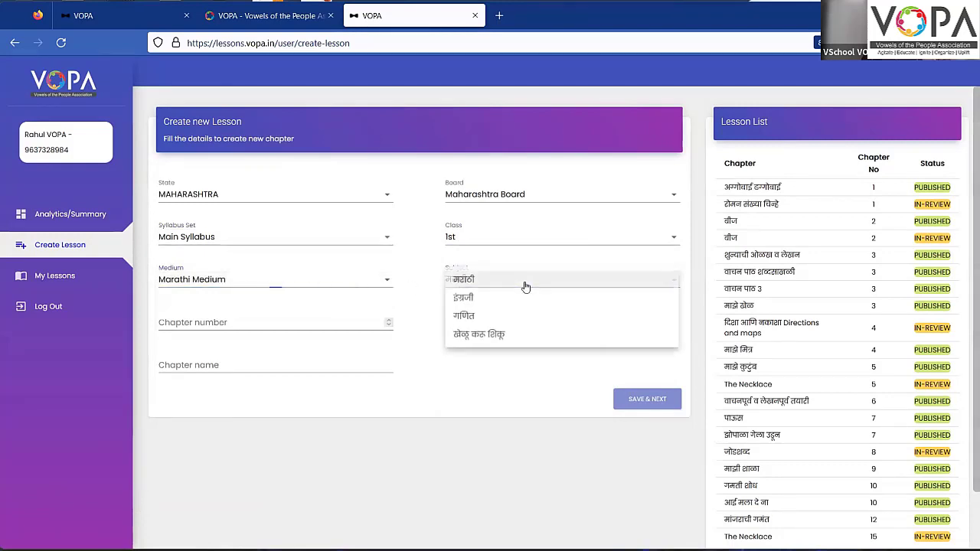
left_click(493, 281)
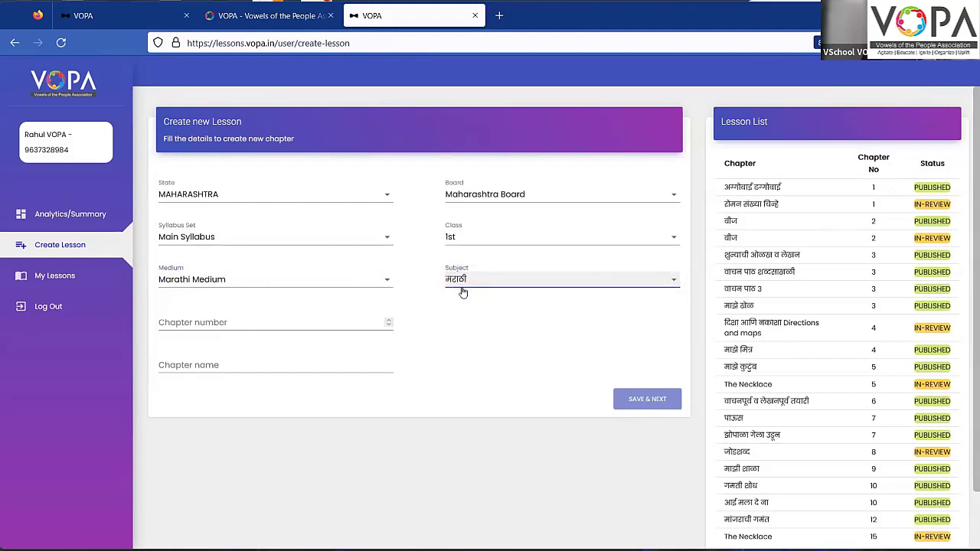
left_click(236, 324)
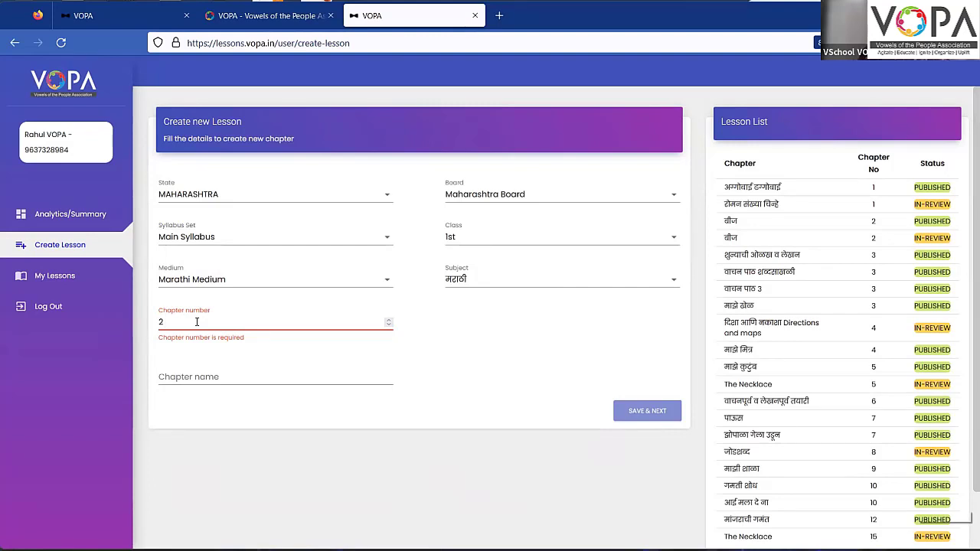
- Enter 'डिसेंबर' and '2' into the chapter number and chapter name fields
type("डिसेंबर")
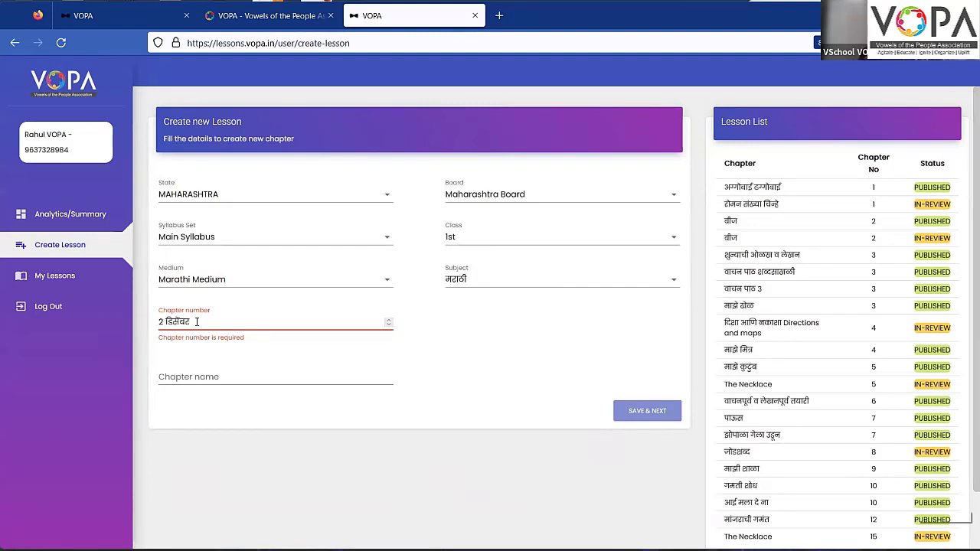
left_click(194, 376)
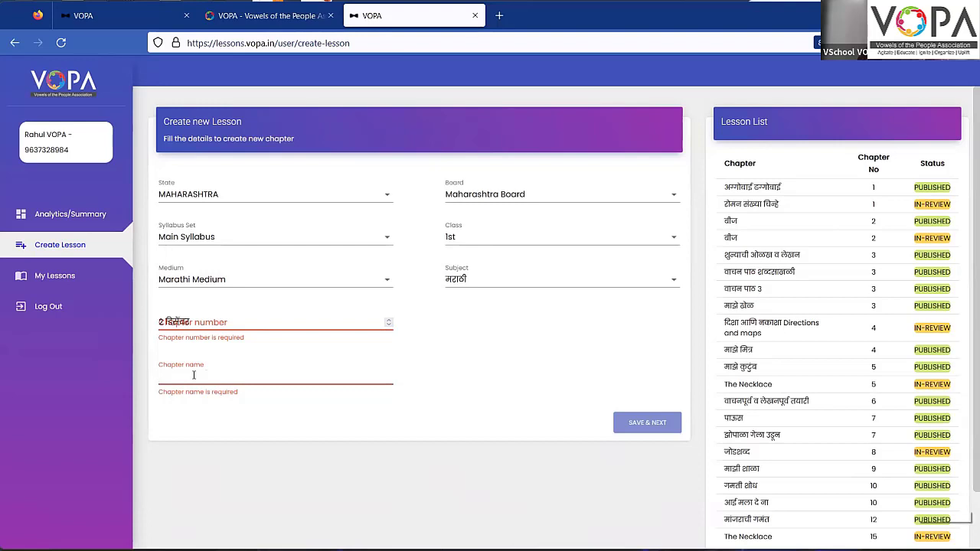
type("2")
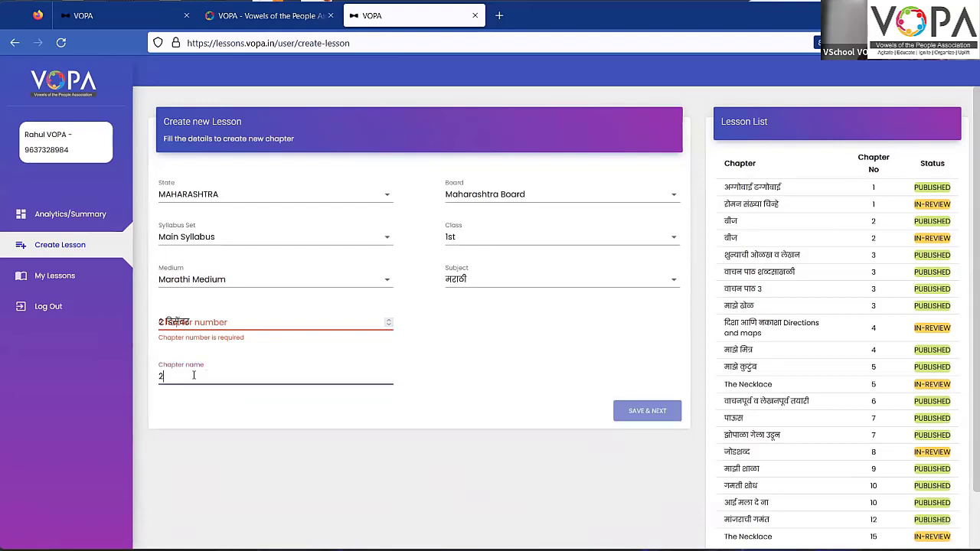
left_click(299, 443)
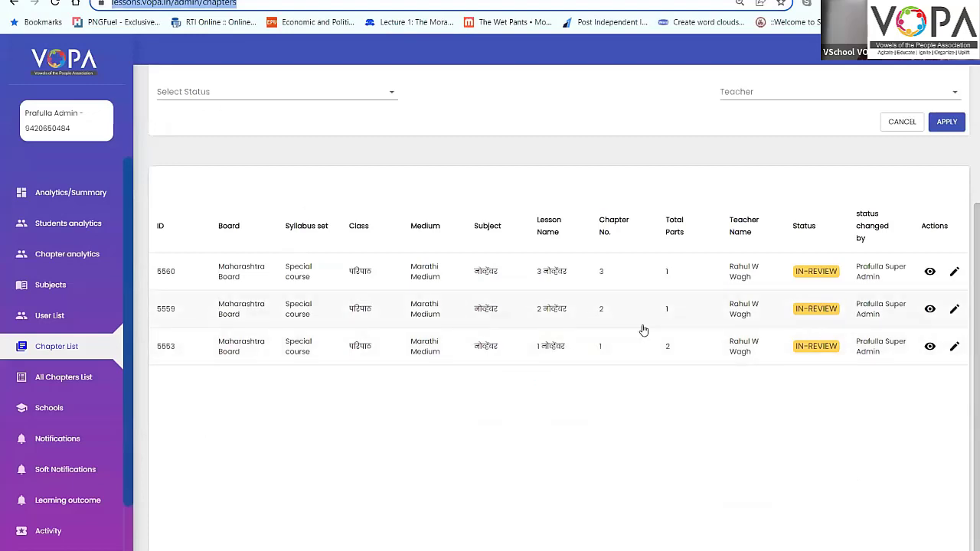
- Open chapter 2 नोव्हेंबर in edit mode and delete the सुस्वागतम! text from Part 1
left_click(587, 324)
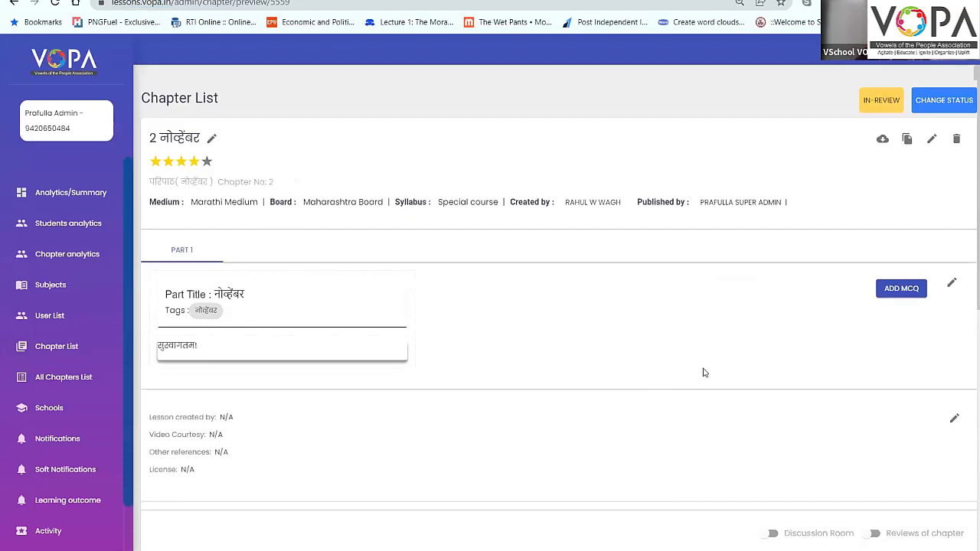
left_click(931, 139)
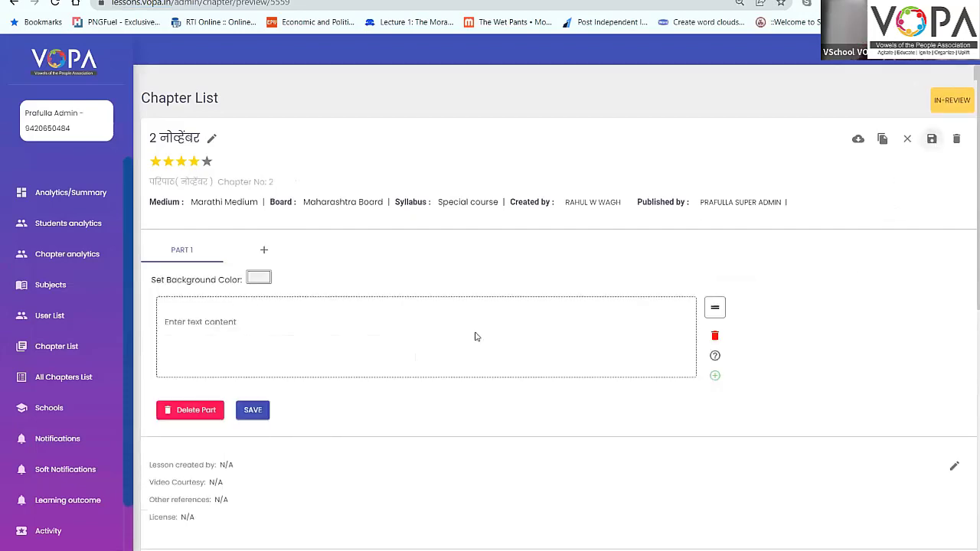
left_click_drag(369, 360, 72, 345)
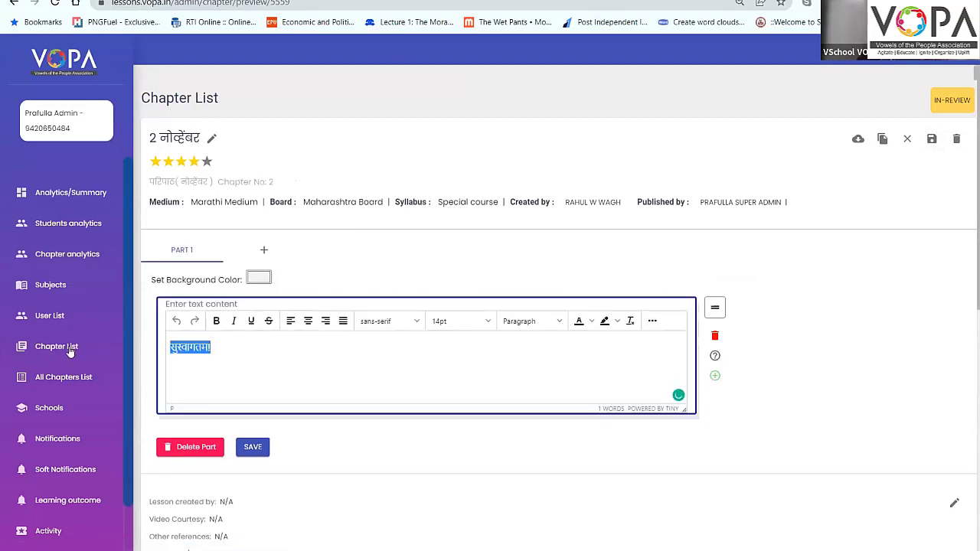
key("BackSpace")
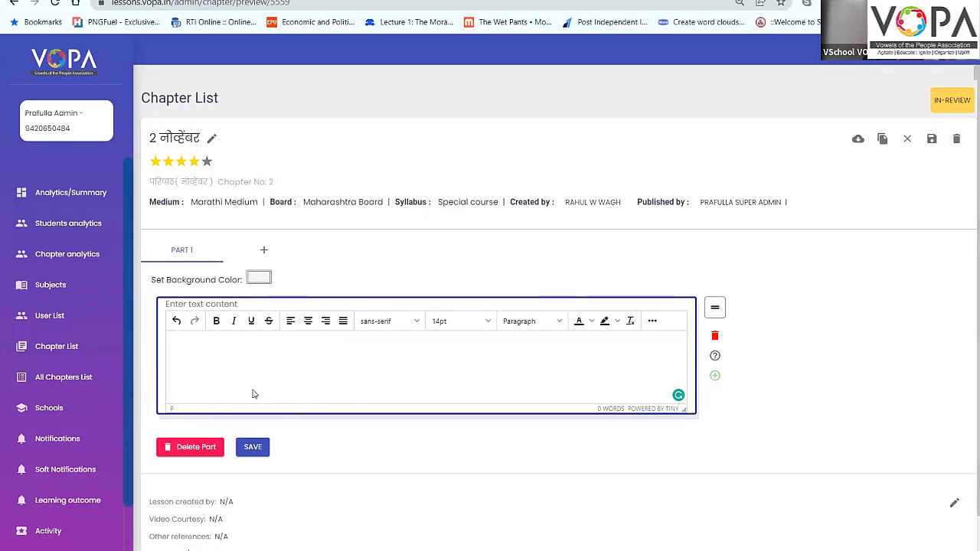
left_click(282, 386)
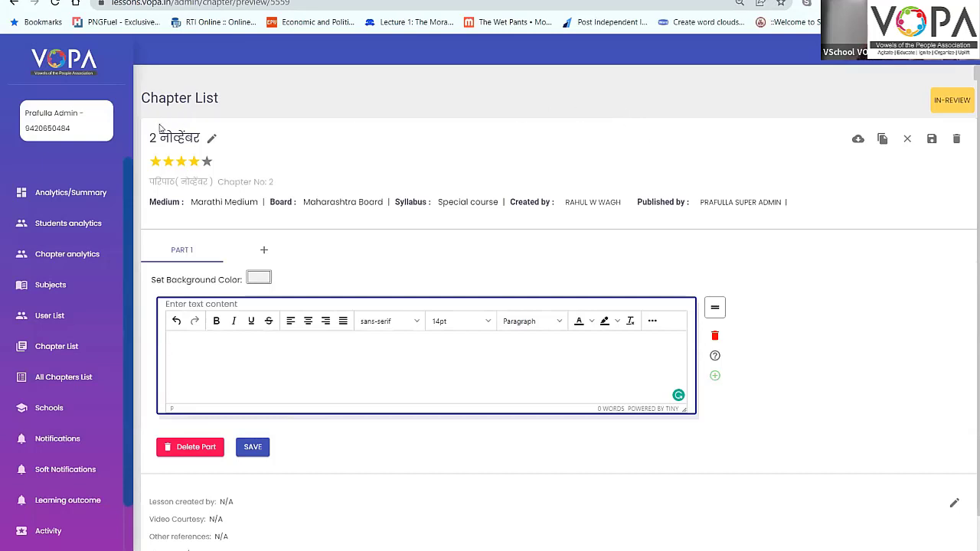
left_click_drag(159, 138, 203, 140)
left_click(414, 164)
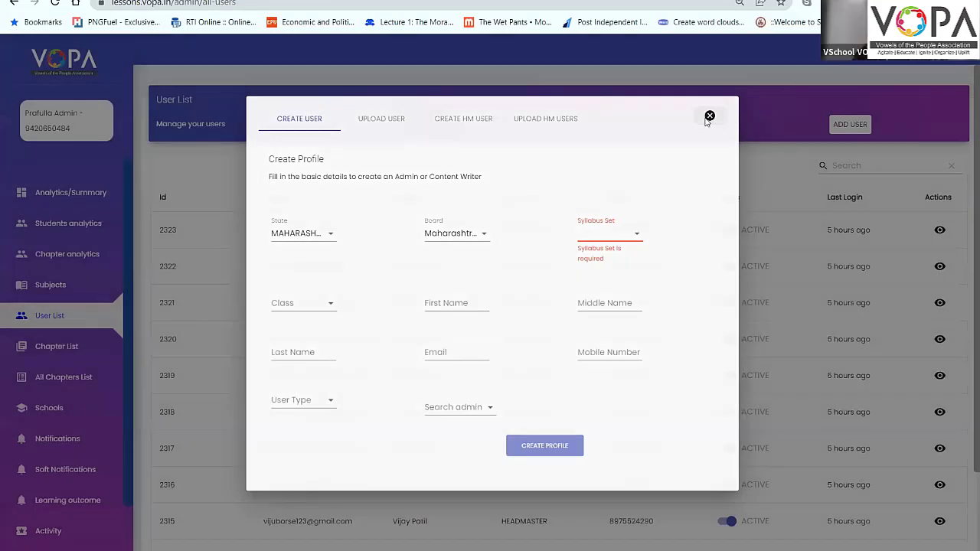
- Close the Create User form to return to the User List
left_click(708, 117)
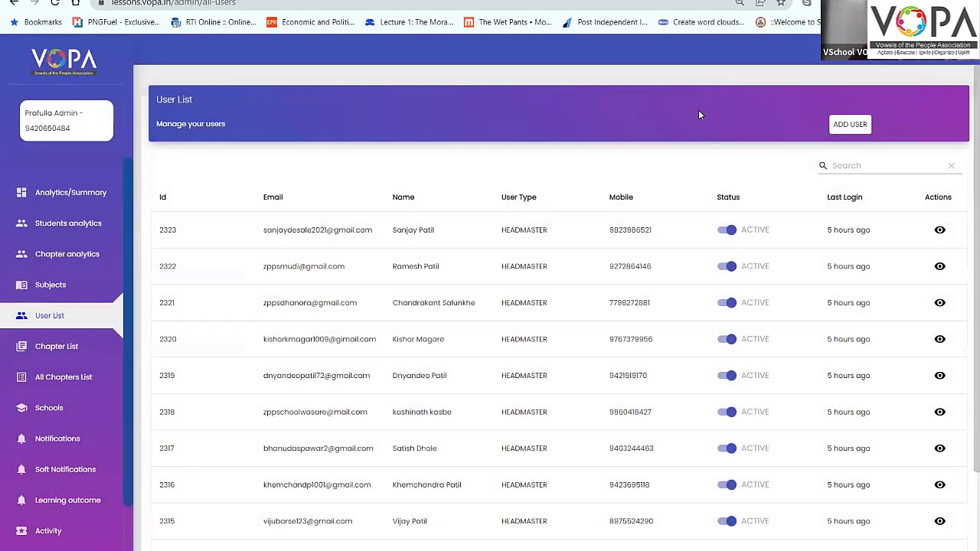
- Start a new user with MAHARASHTRA state, Maharashtra Board, Special course and class परिपाठ
left_click(865, 127)
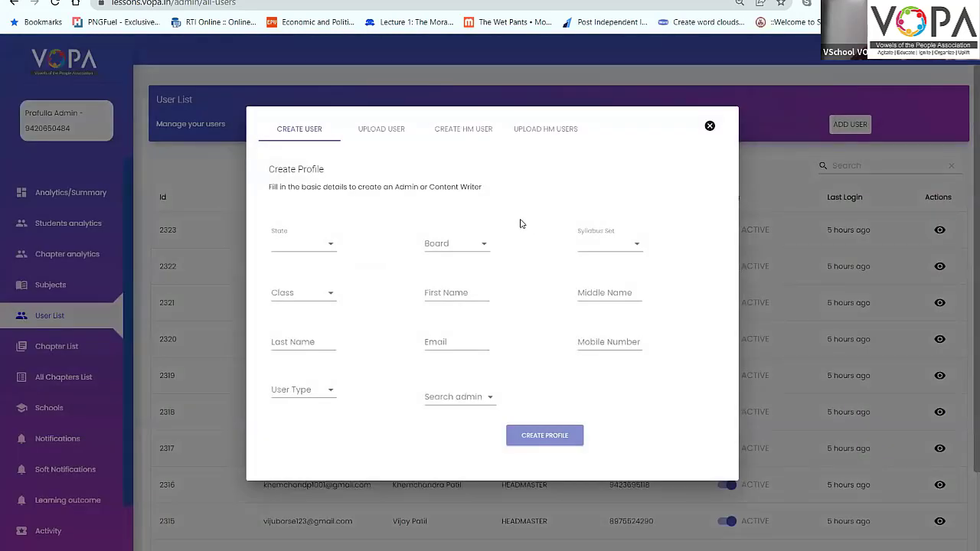
left_click(306, 247)
left_click(310, 269)
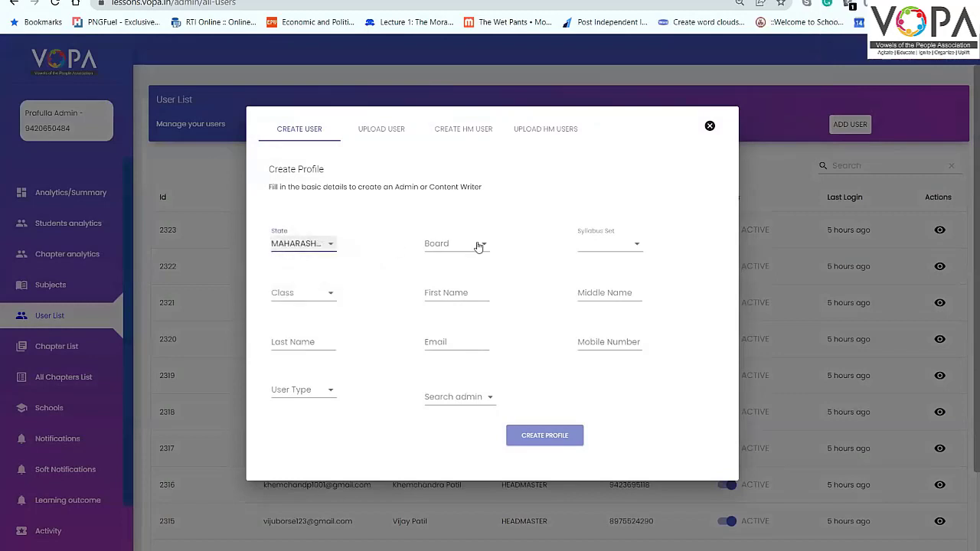
left_click(477, 247)
left_click(477, 245)
left_click(609, 245)
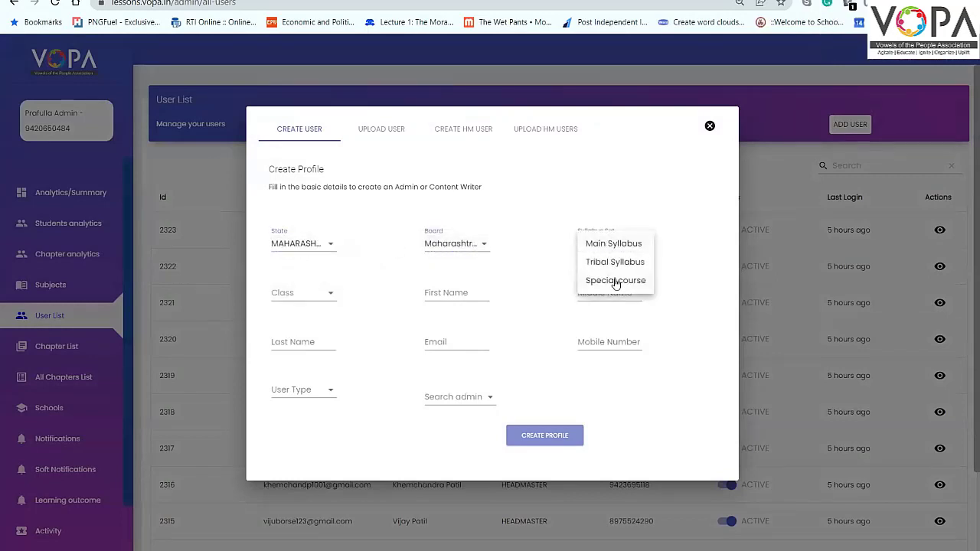
left_click(612, 279)
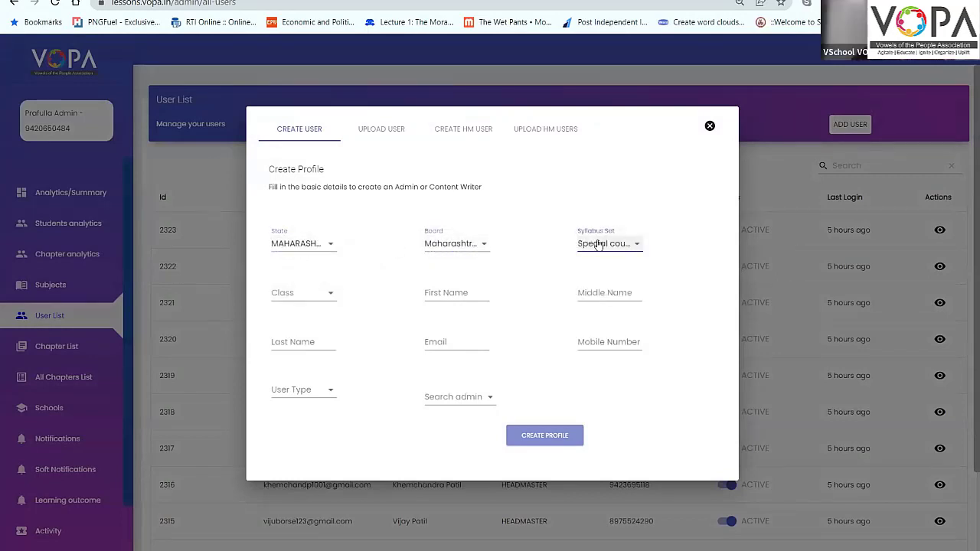
left_click(301, 293)
left_click(314, 406)
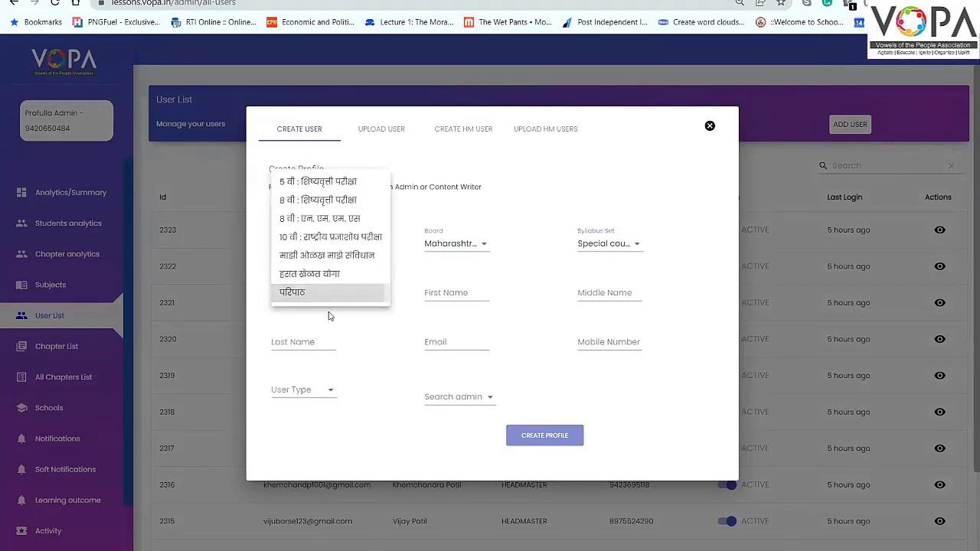
- Enter the user's first, middle and last names
left_click(463, 291)
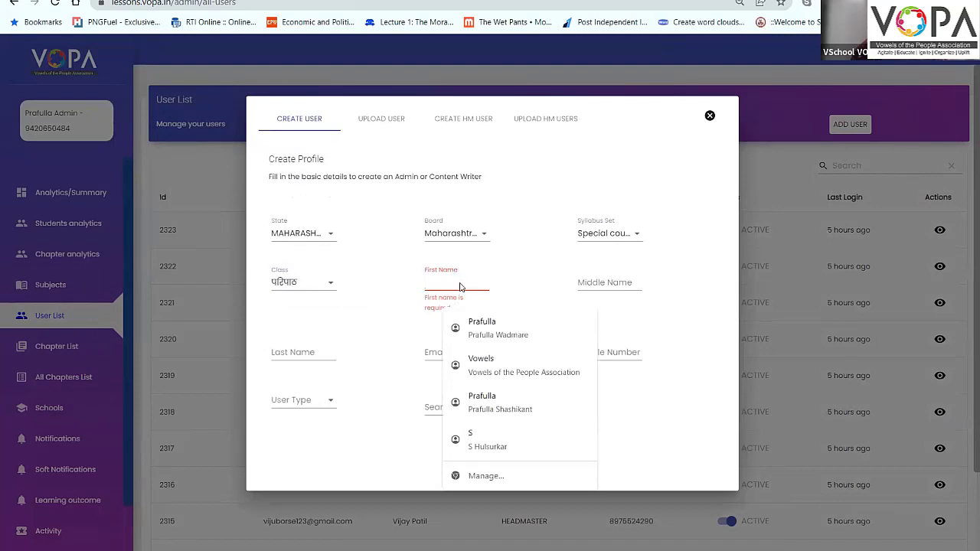
type("Dnesh")
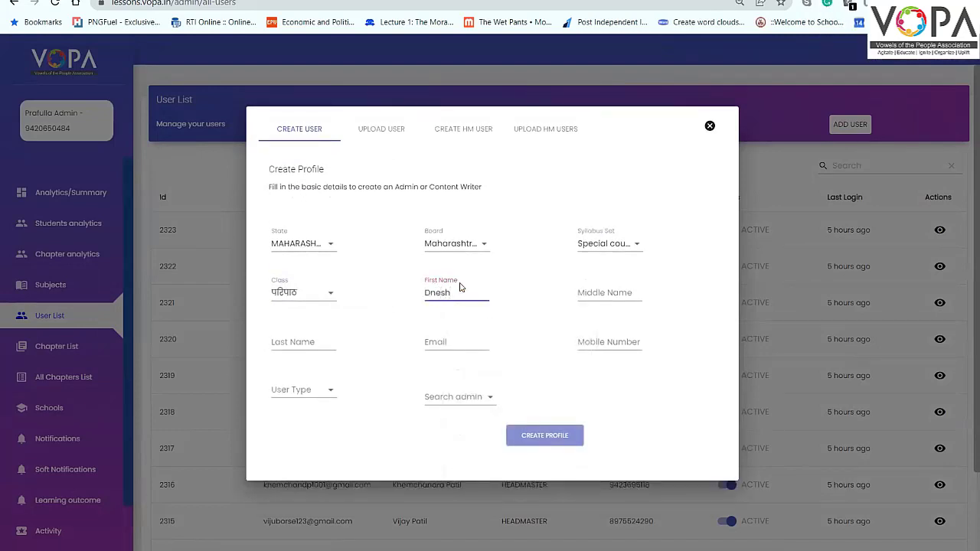
key("BackSpace")
key("BackSpace")
key("BackSpace")
key("BackSpace")
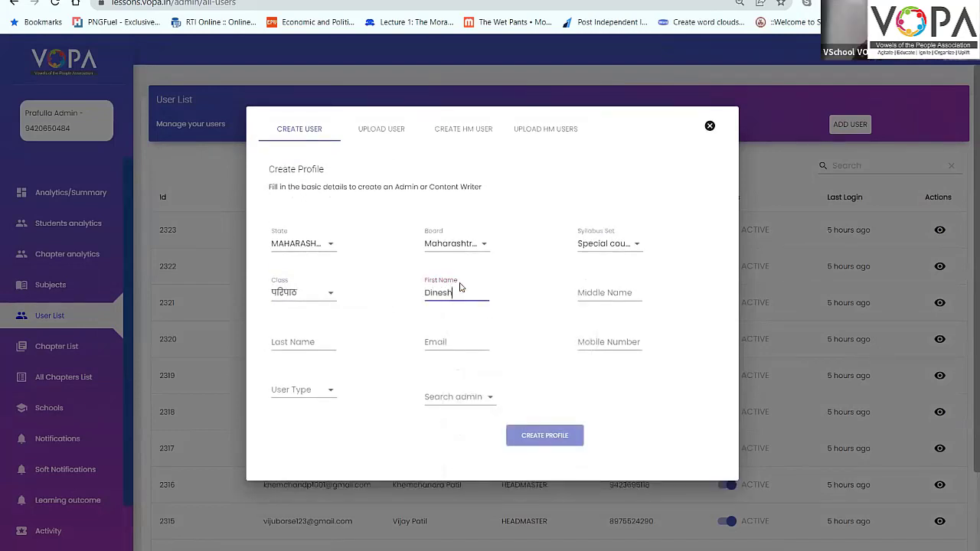
left_click(600, 292)
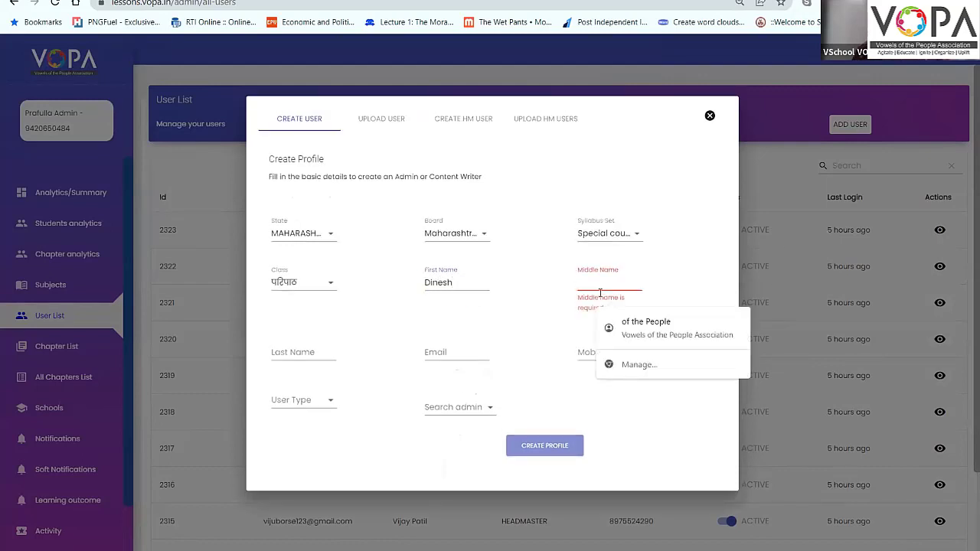
type("G")
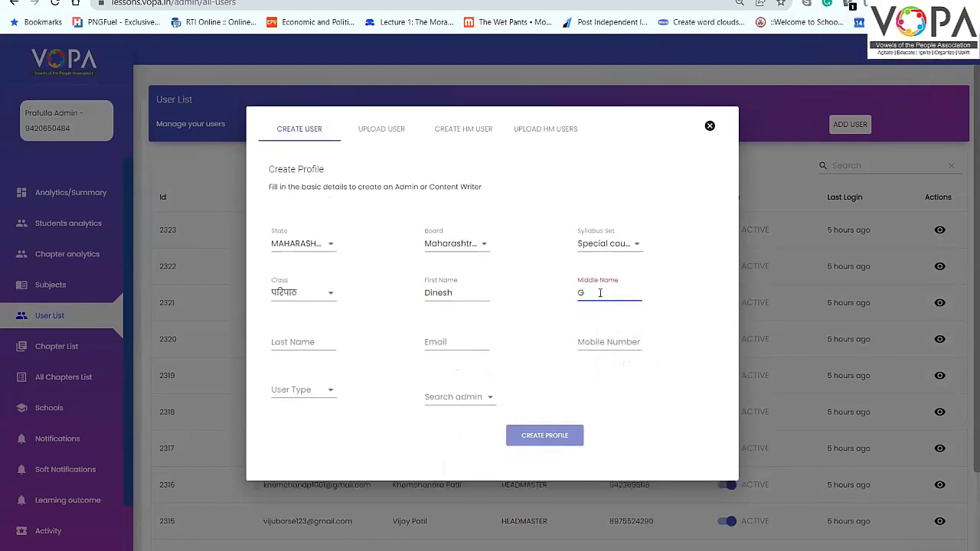
left_click(288, 341)
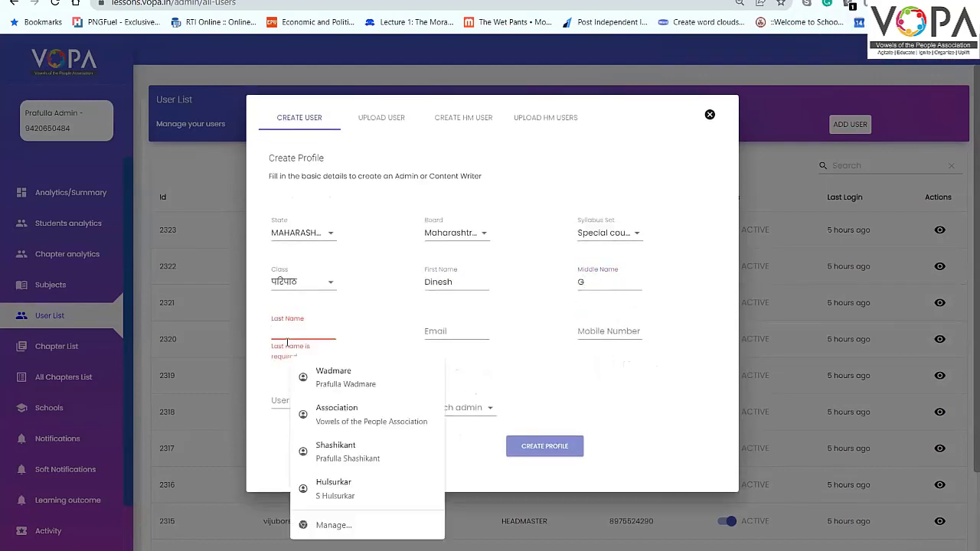
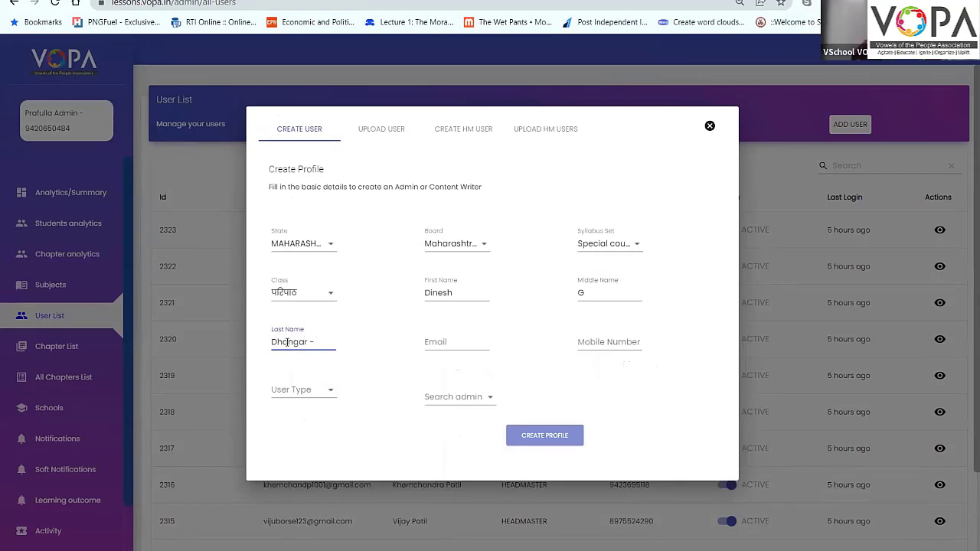
- Fill in the user's e-mail address and mobile number
left_click(438, 345)
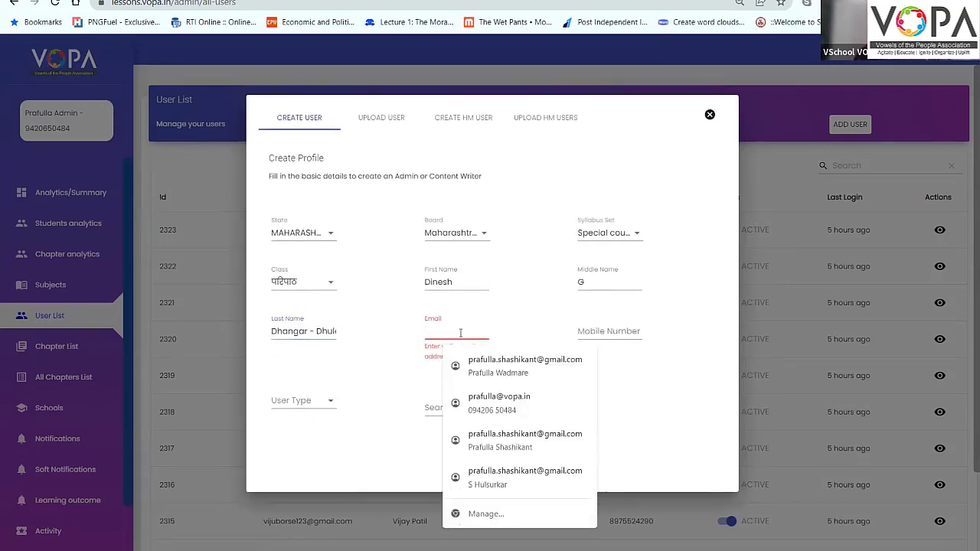
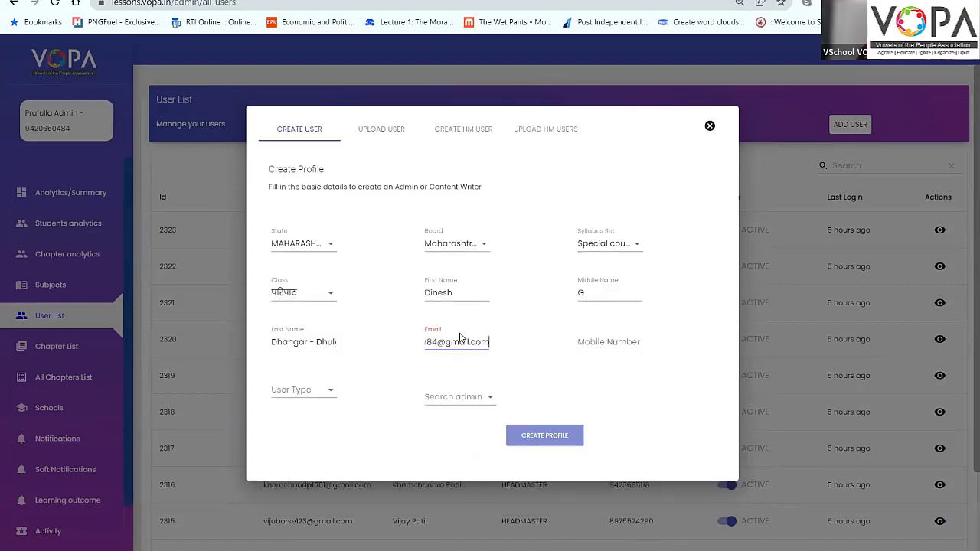
left_click(590, 342)
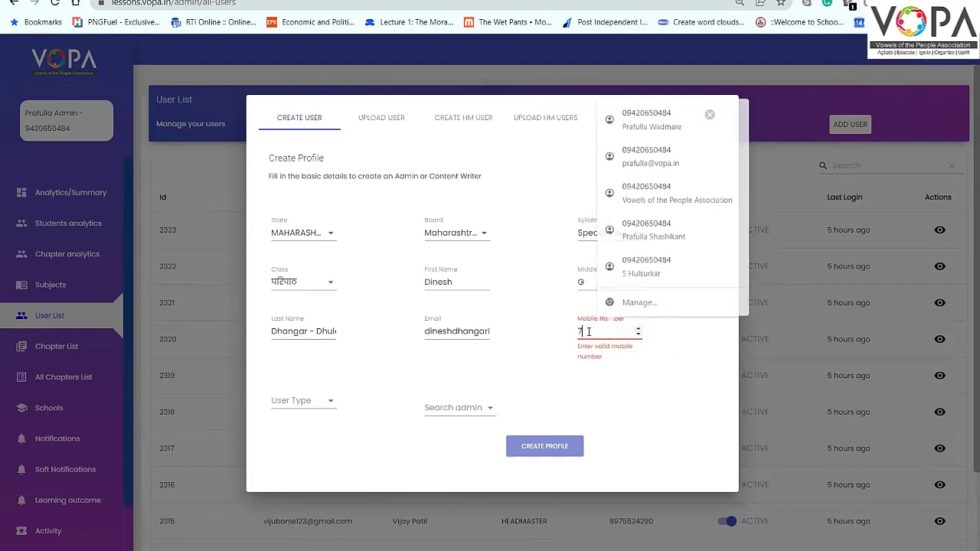
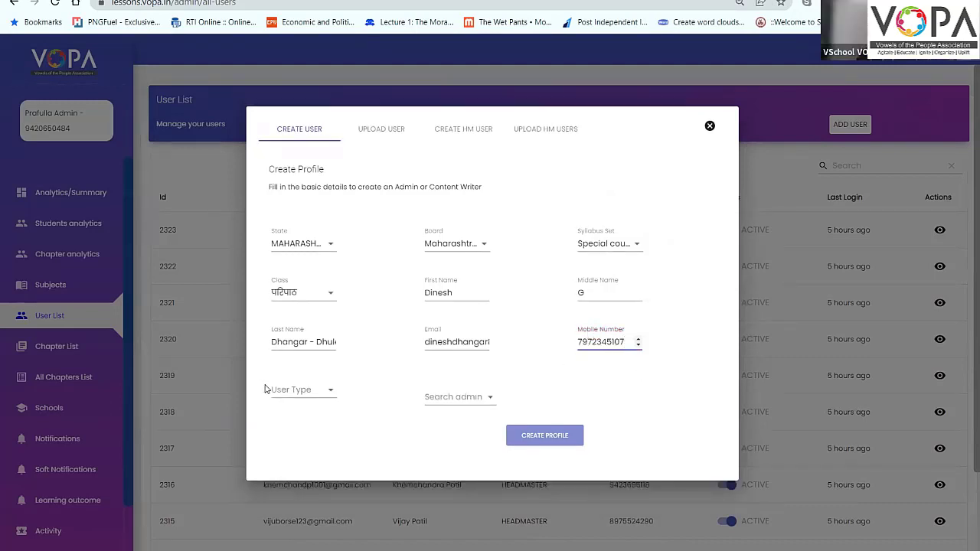
- Set user type CONTENT WRITER, assign the searched super admin, create the profile and close the form
left_click(313, 395)
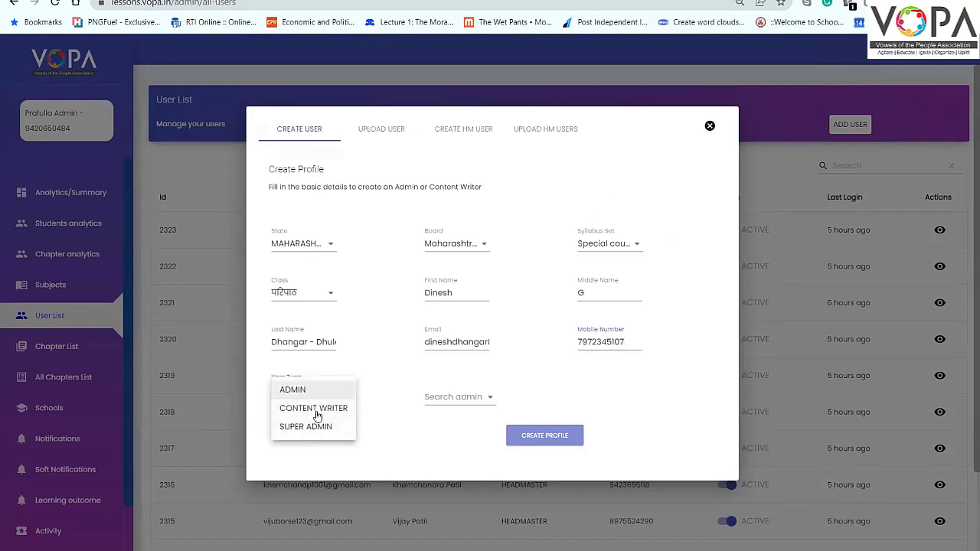
left_click(313, 411)
left_click(478, 396)
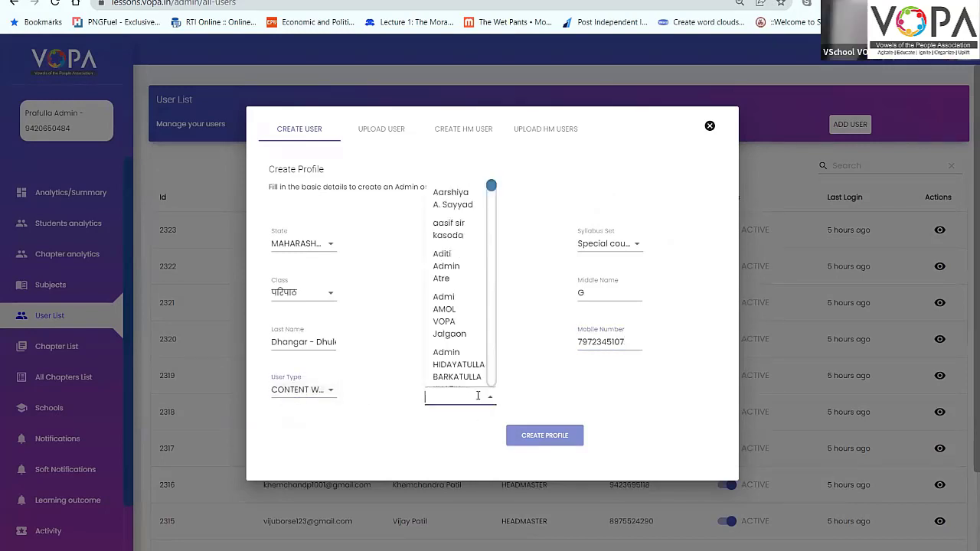
left_click(462, 398)
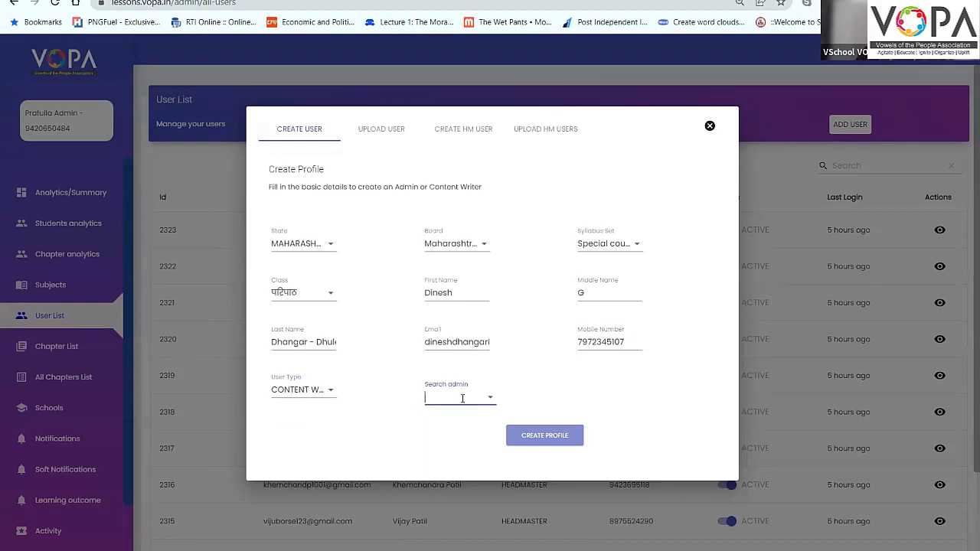
left_click(462, 398)
type("praf")
left_click(460, 427)
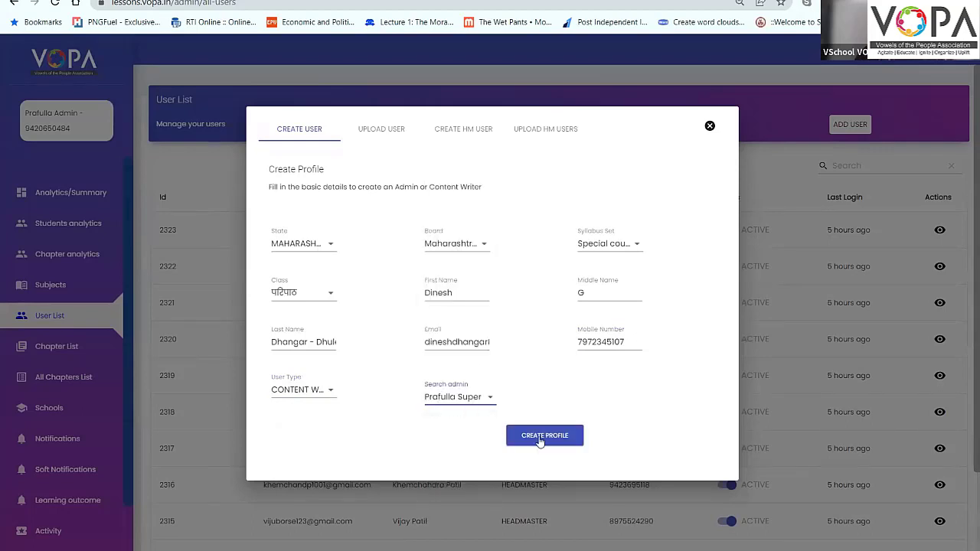
left_click(541, 436)
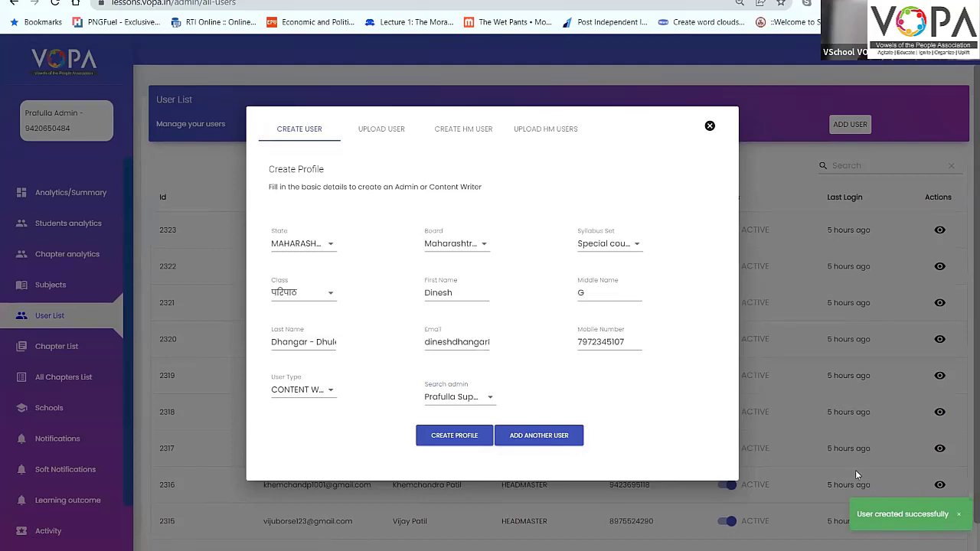
left_click(710, 125)
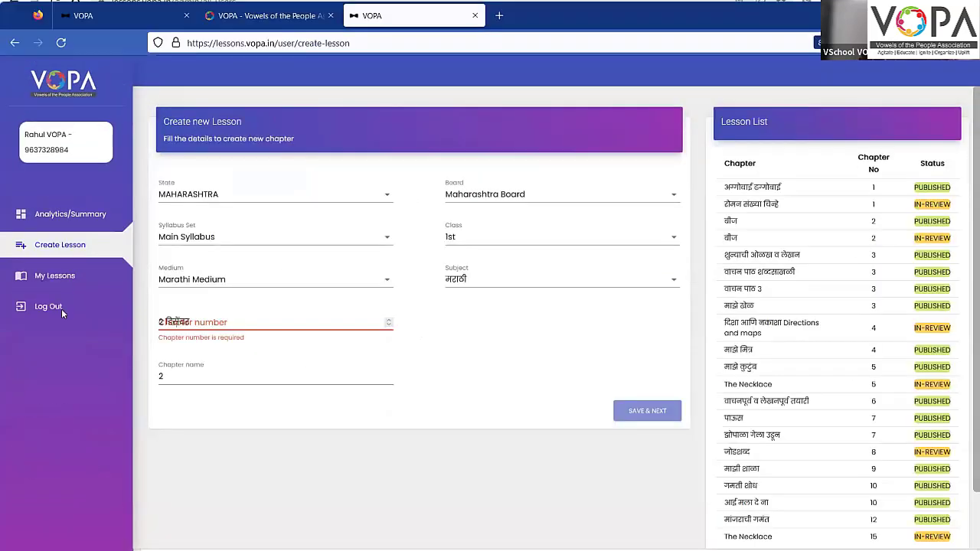
- Log out, enter the content writer's mobile number, and request an SMS OTP
left_click(61, 309)
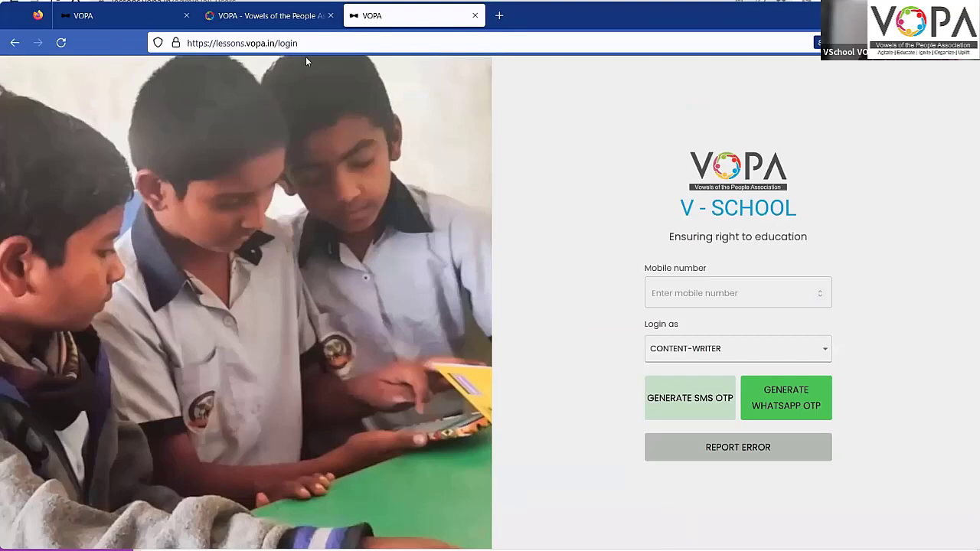
left_click(757, 294)
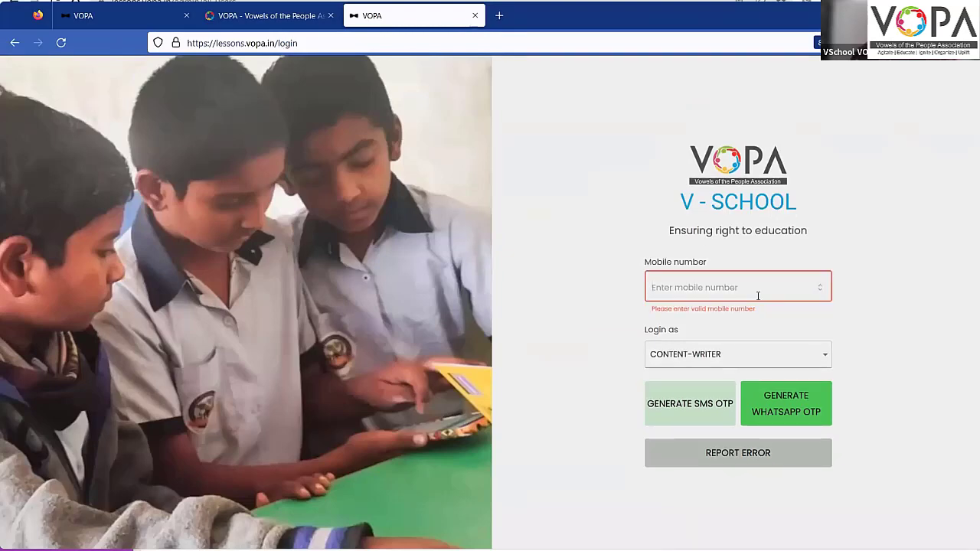
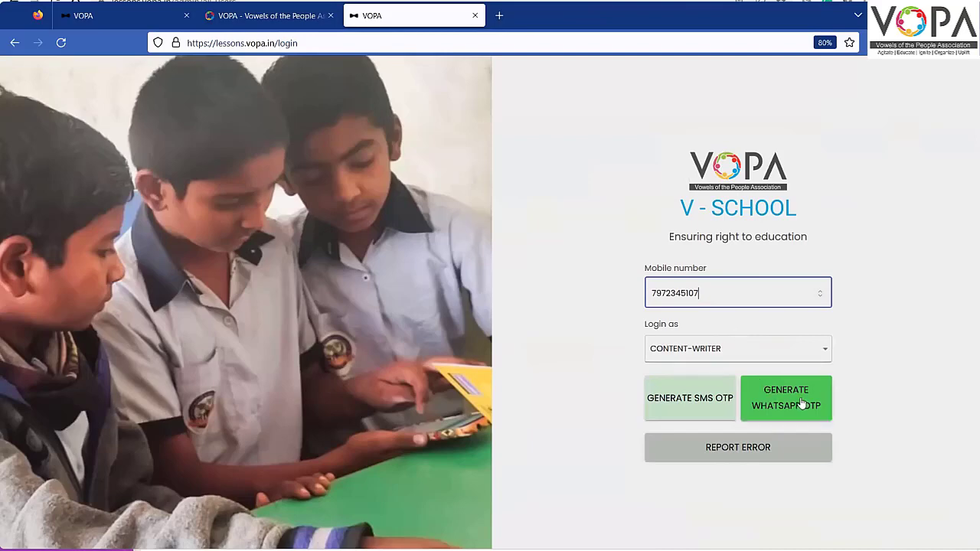
left_click(702, 407)
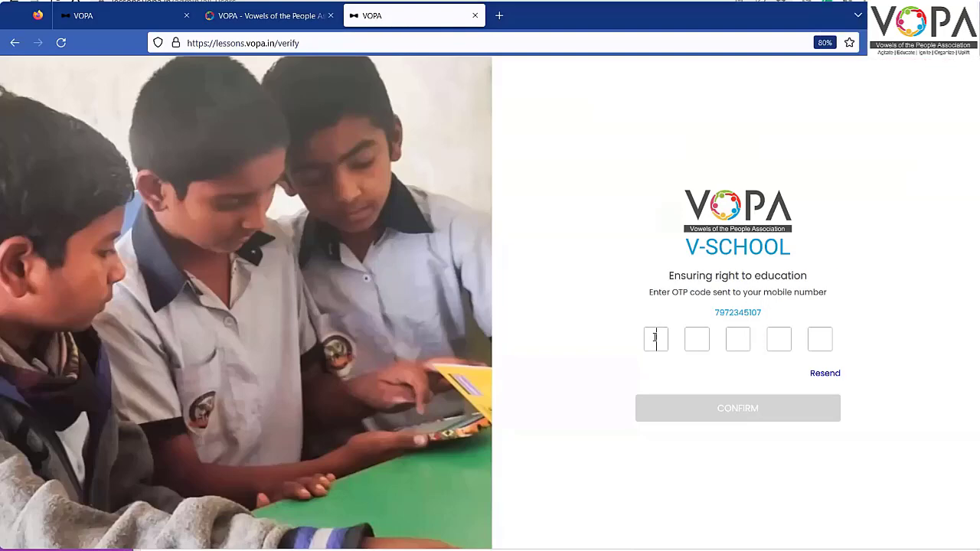
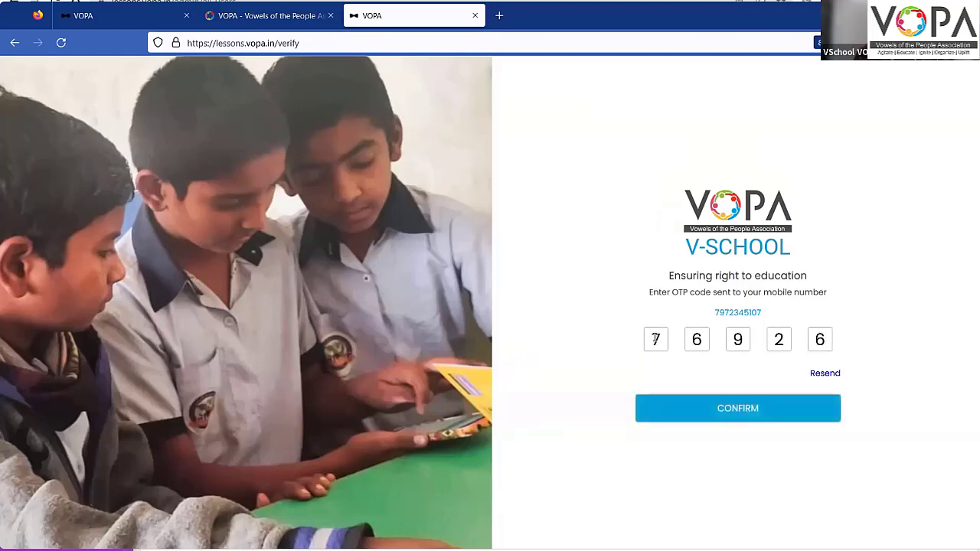
- Enter the received OTP, confirm sign-in, and switch the browser to full screen
left_click(707, 416)
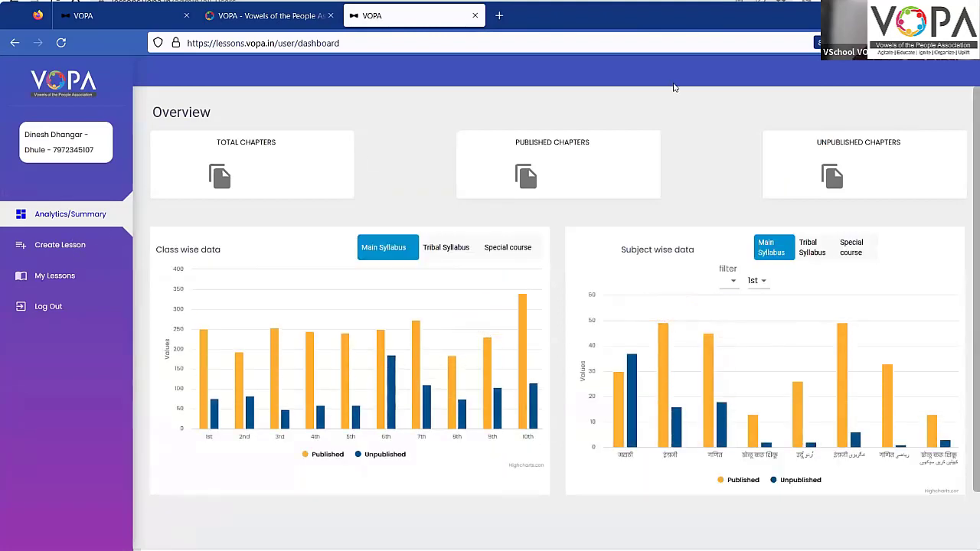
key("F11")
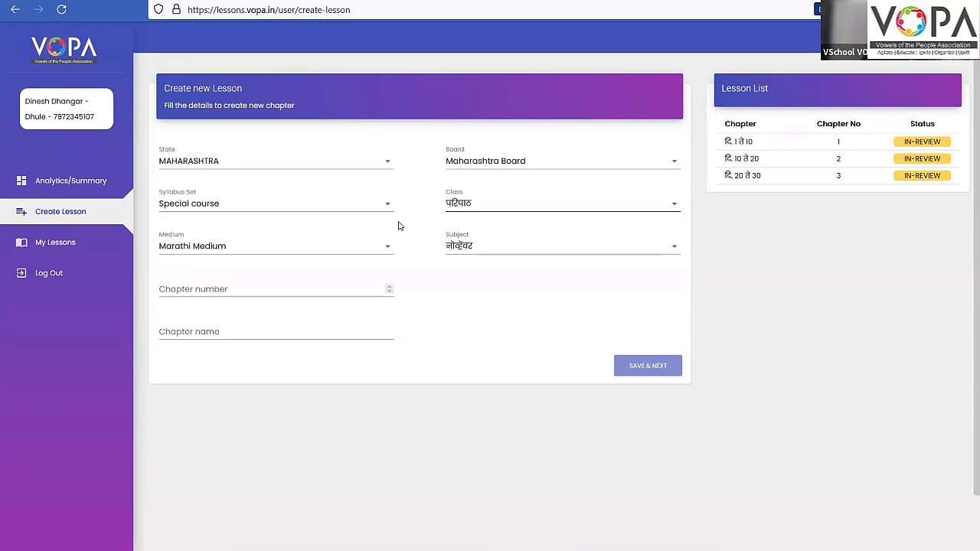
- Change the lesson subject from नोव्हेंबर to डिसेंबर
left_click(490, 254)
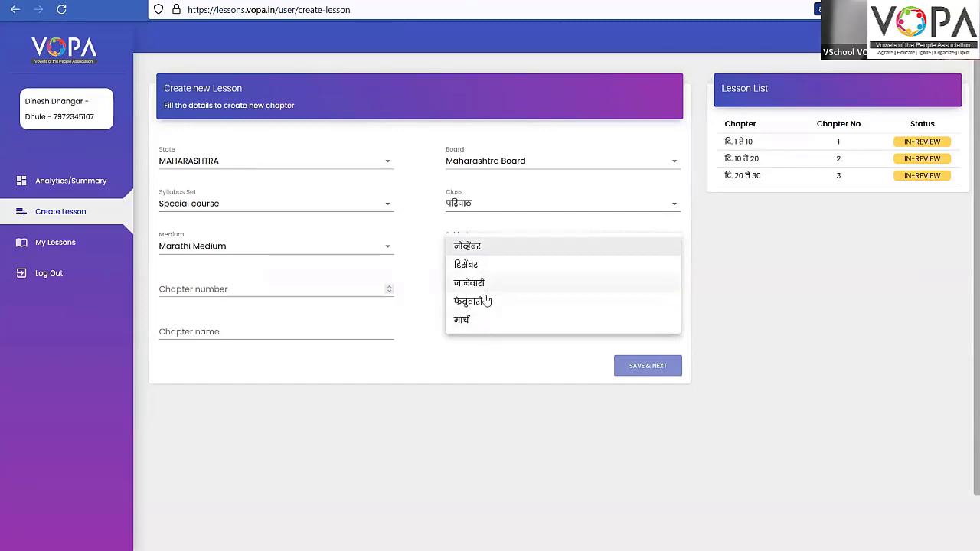
left_click(473, 349)
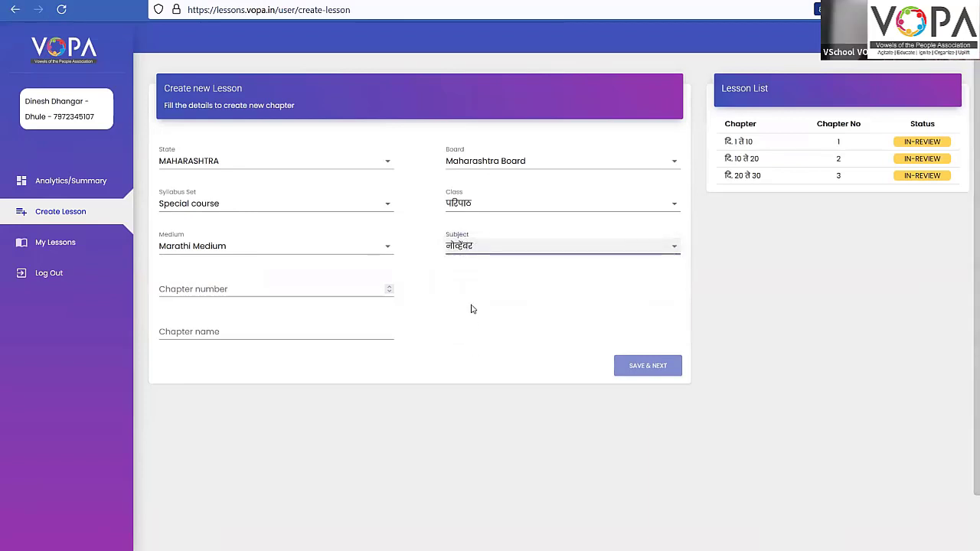
left_click(476, 250)
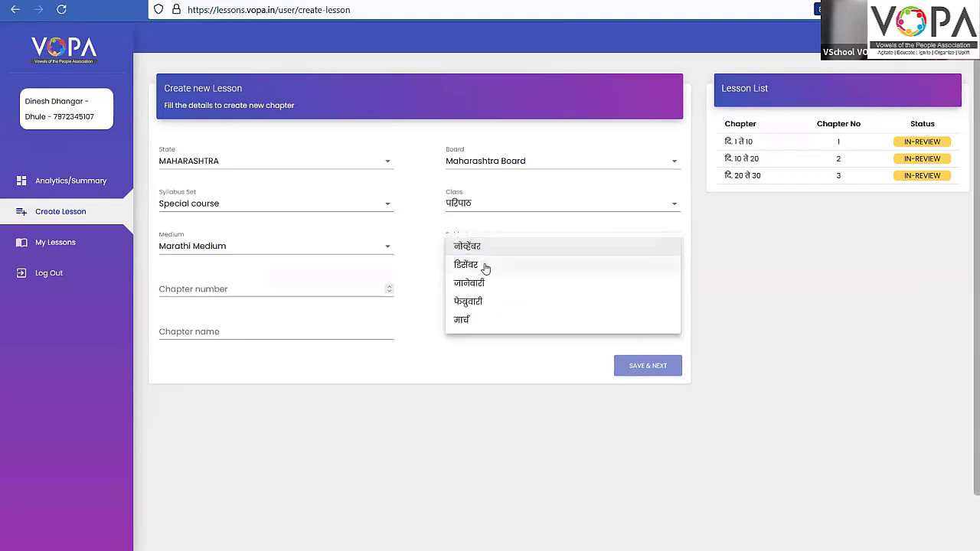
left_click(485, 266)
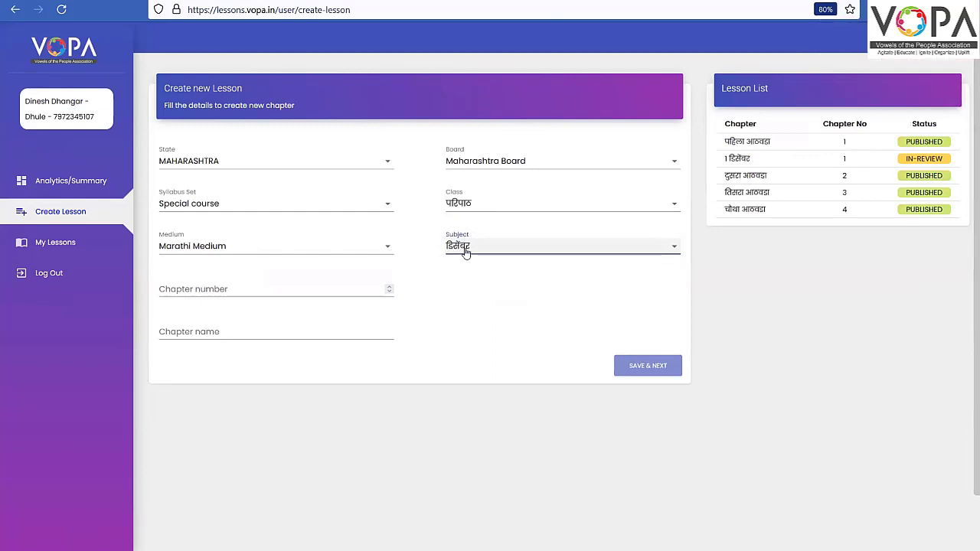
left_click(199, 289)
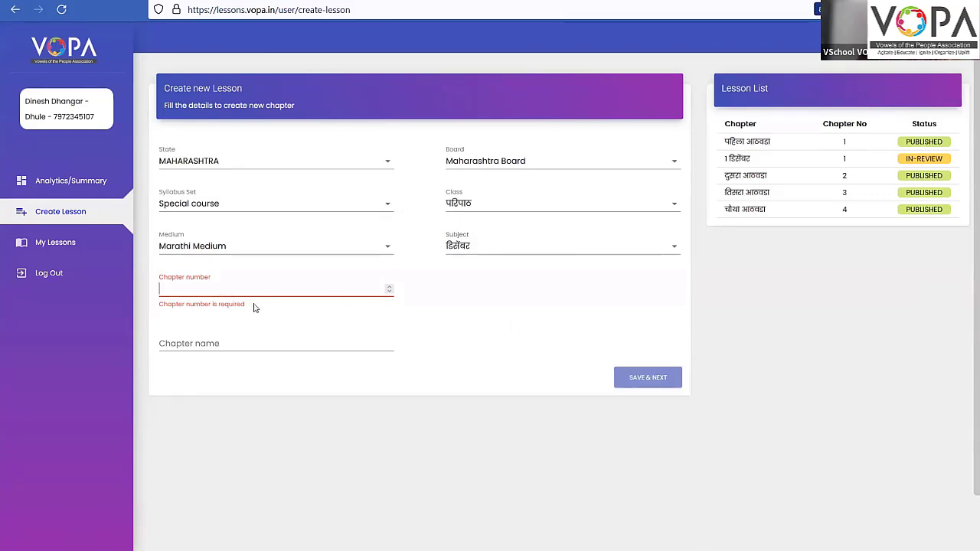
- Create chapter 2 named '2 डिसेम्बर' and save it to reach its part editor
left_click(171, 280)
triple_click(171, 281)
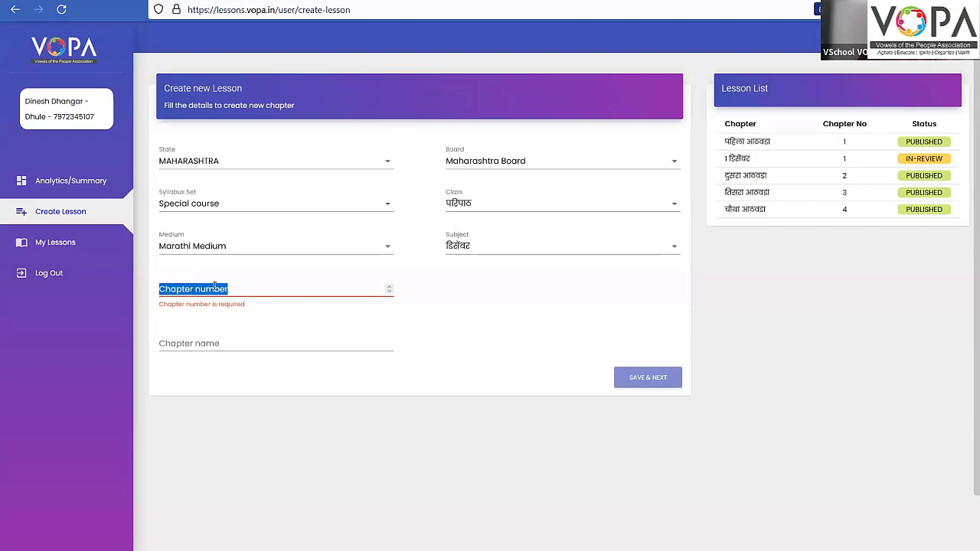
left_click(241, 289)
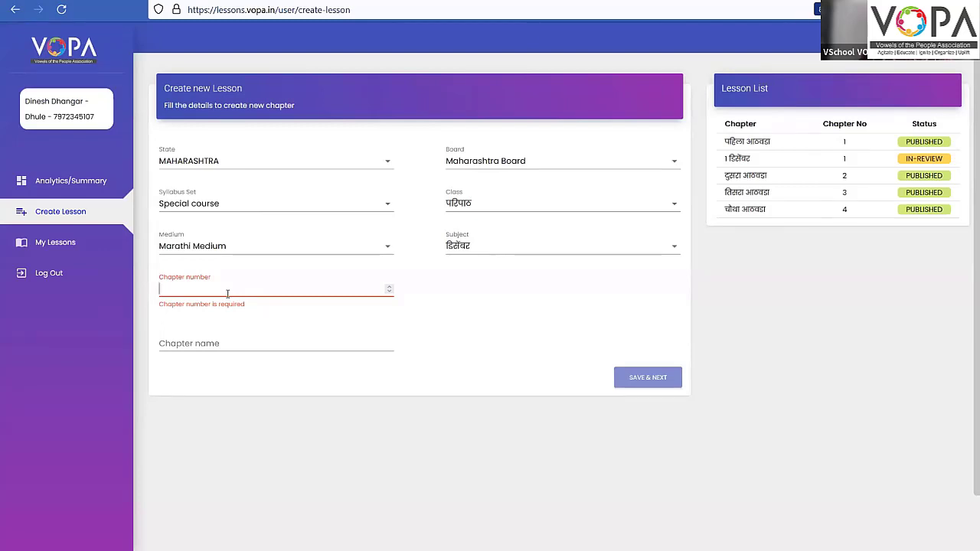
type("2")
left_click(218, 331)
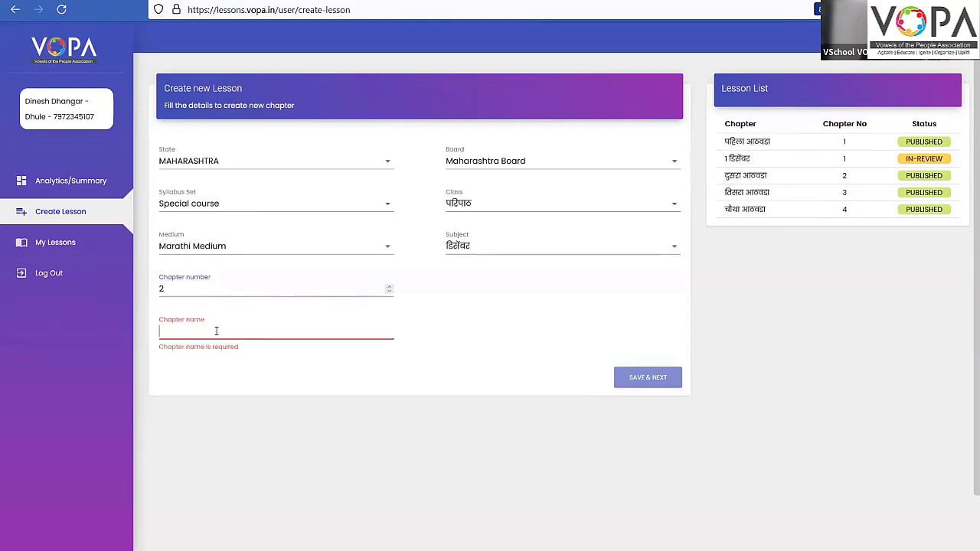
type("2")
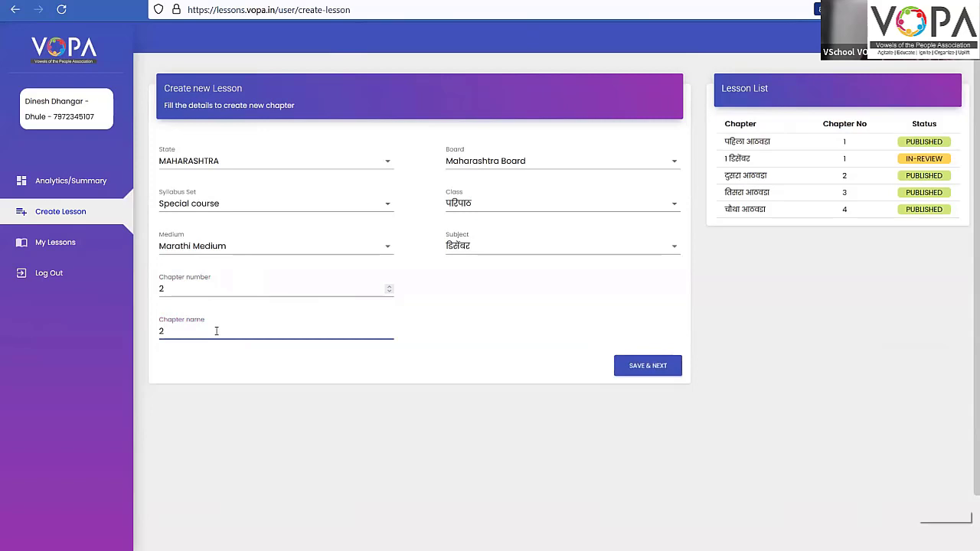
type(" डिसेम्बर")
left_click(656, 375)
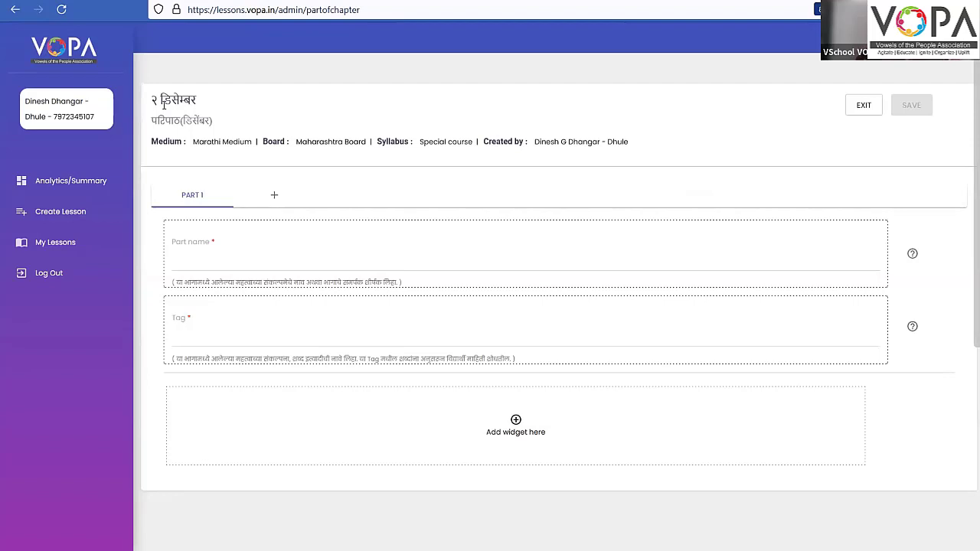
triple_click(209, 104)
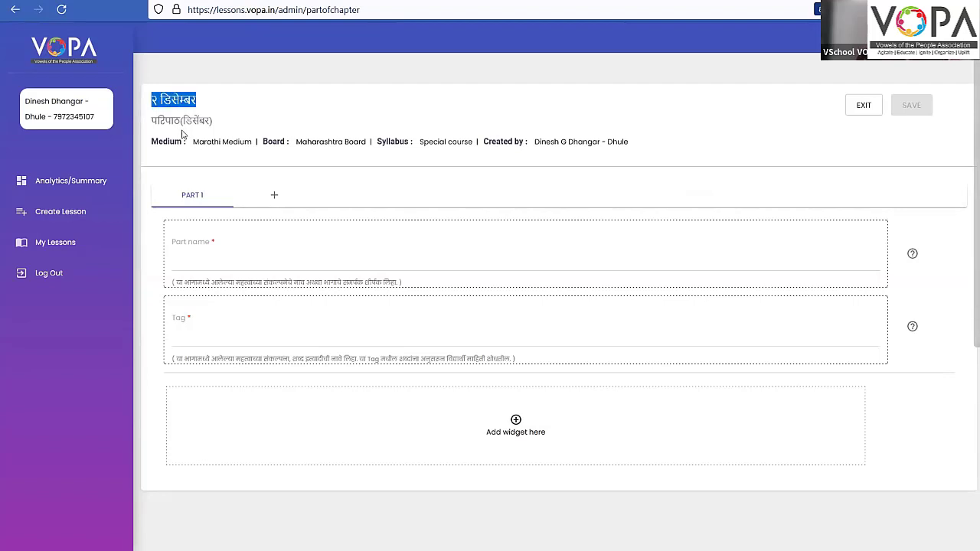
left_click_drag(218, 123, 175, 162)
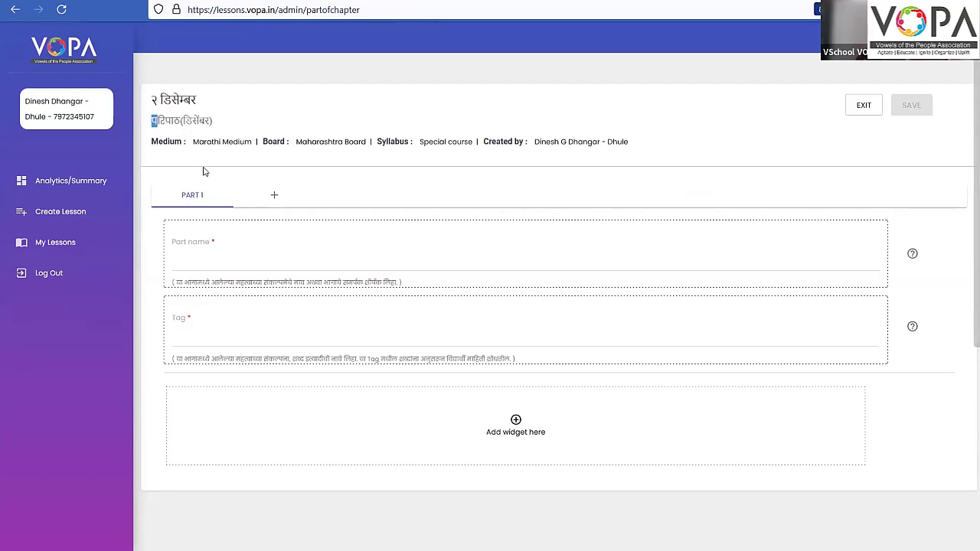
left_click(167, 158)
left_click_drag(534, 142, 653, 141)
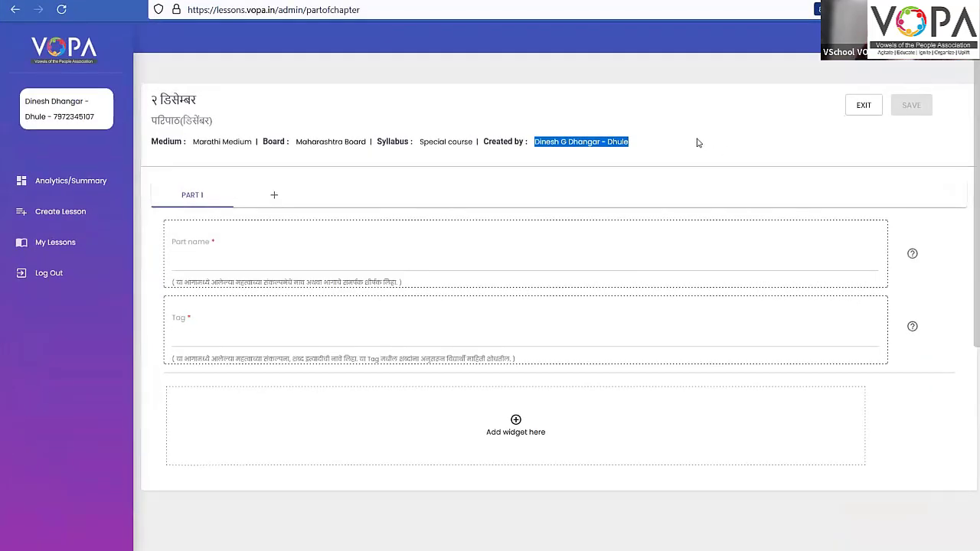
left_click(697, 142)
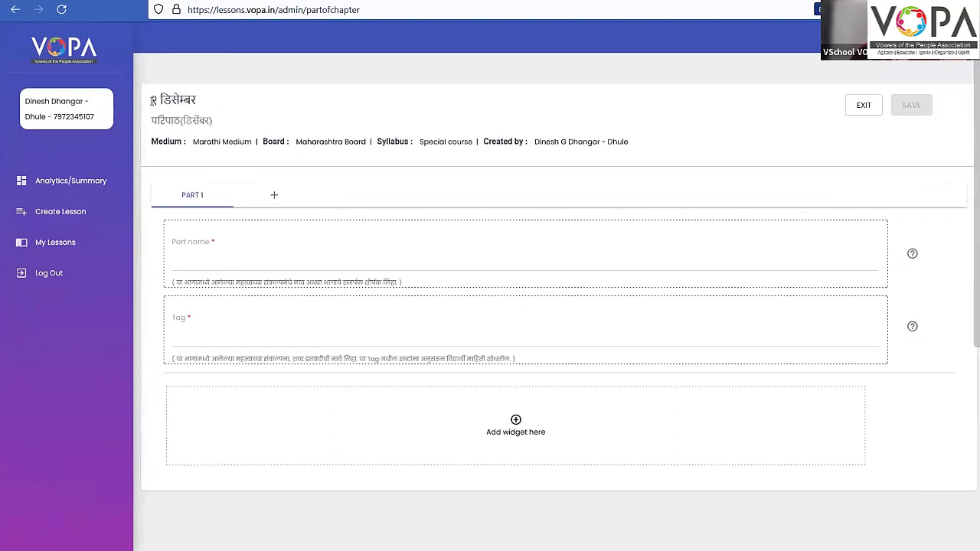
left_click_drag(152, 100, 219, 104)
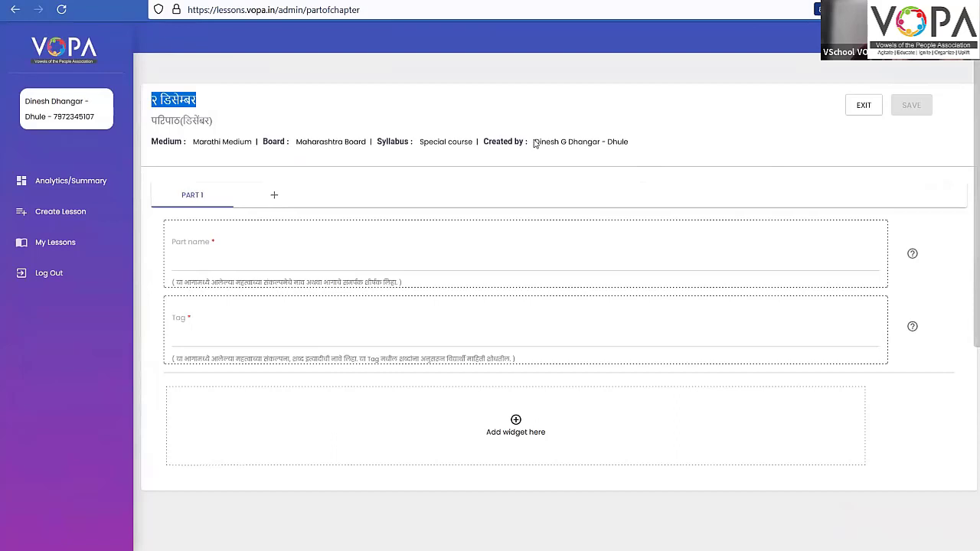
left_click_drag(535, 143, 651, 144)
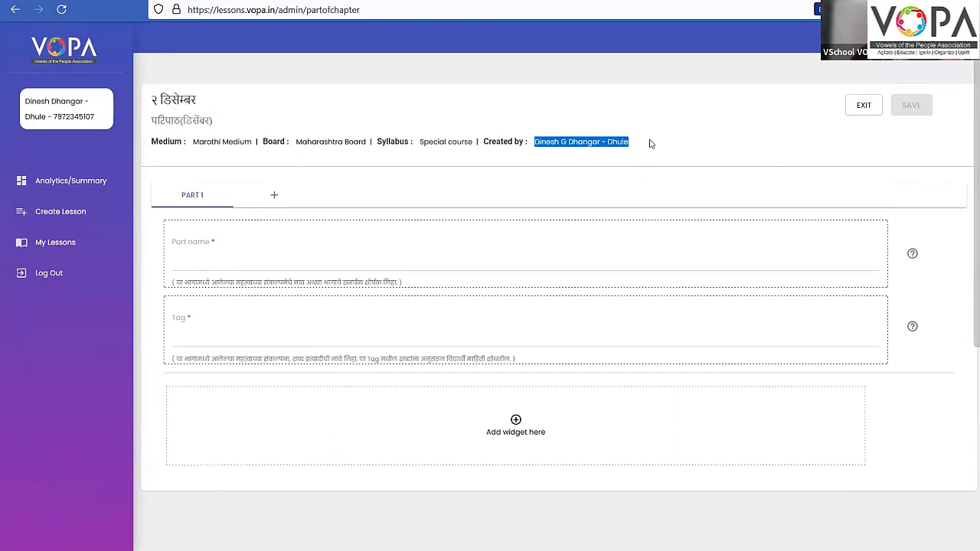
left_click(651, 144)
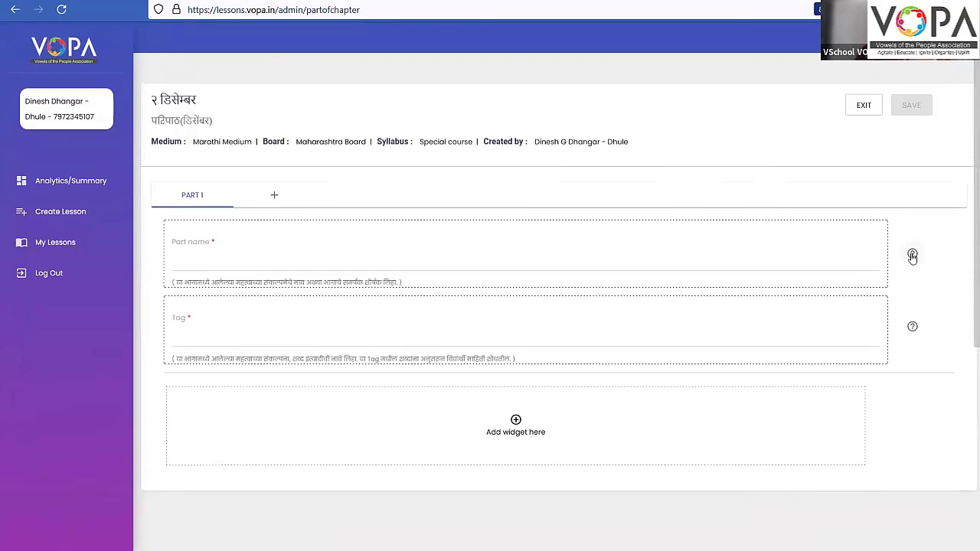
- Copy the chapter title '2 डिसेम्बर' into the Part name field
left_click(207, 261)
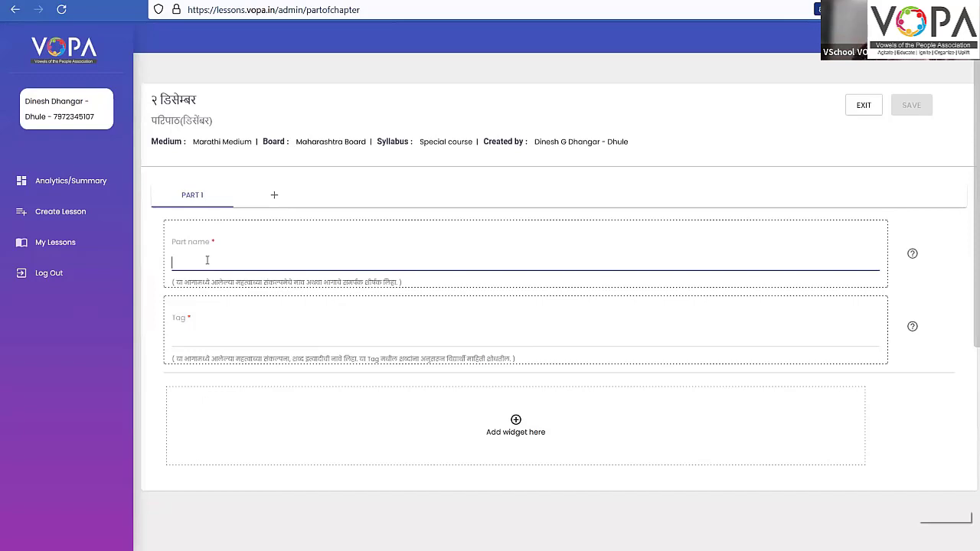
left_click_drag(202, 98, 160, 103)
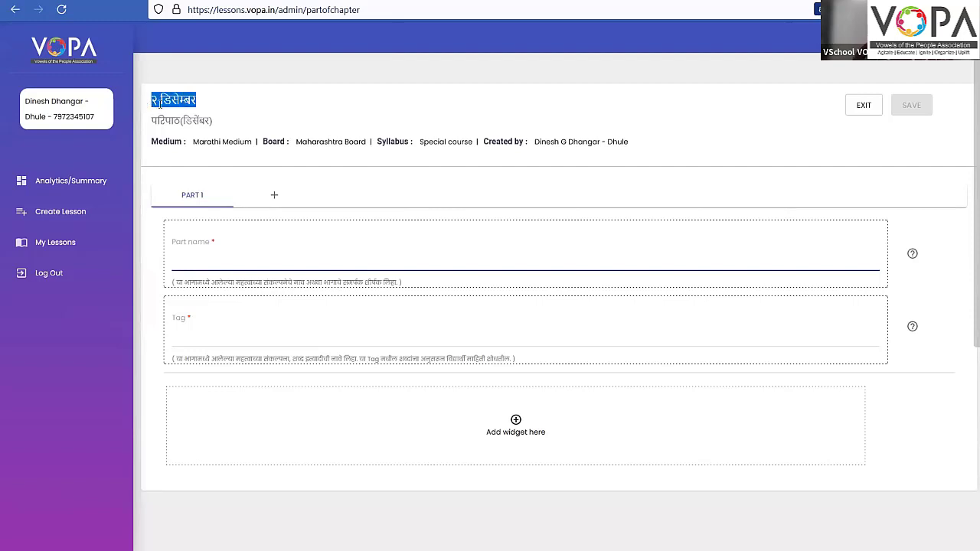
key("ctrl+c")
left_click(222, 256)
key("ctrl+v")
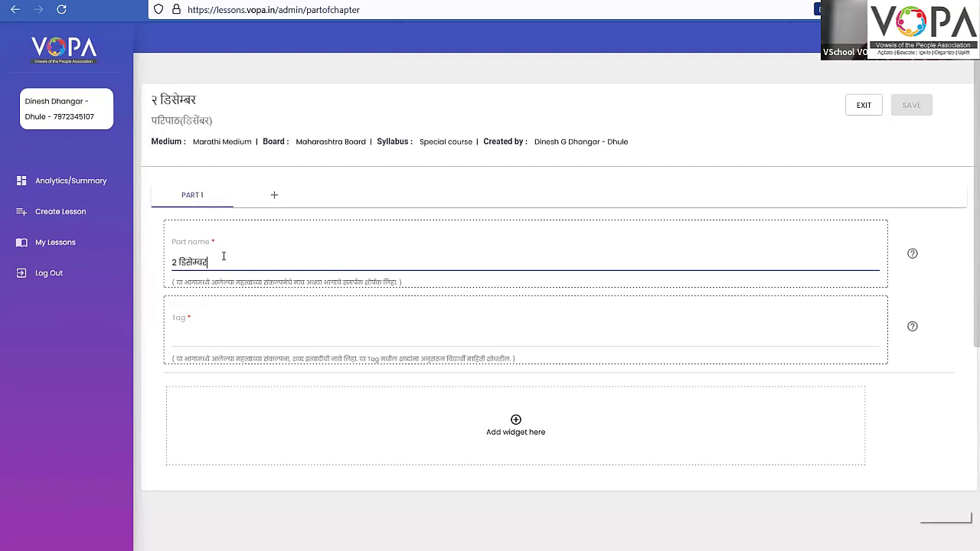
- Fill the Tag with the part name followed by 'परीपाठ'
left_click(190, 338)
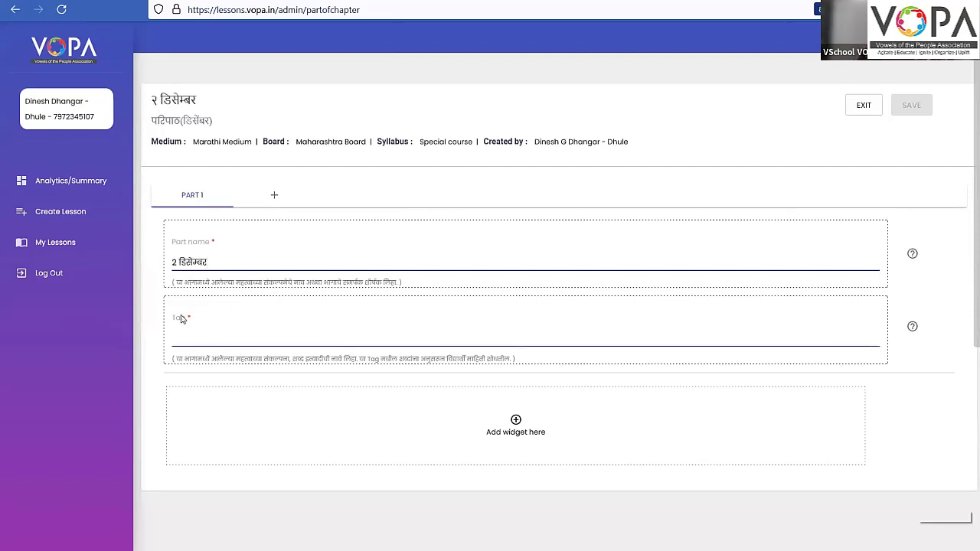
left_click_drag(211, 262, 167, 265)
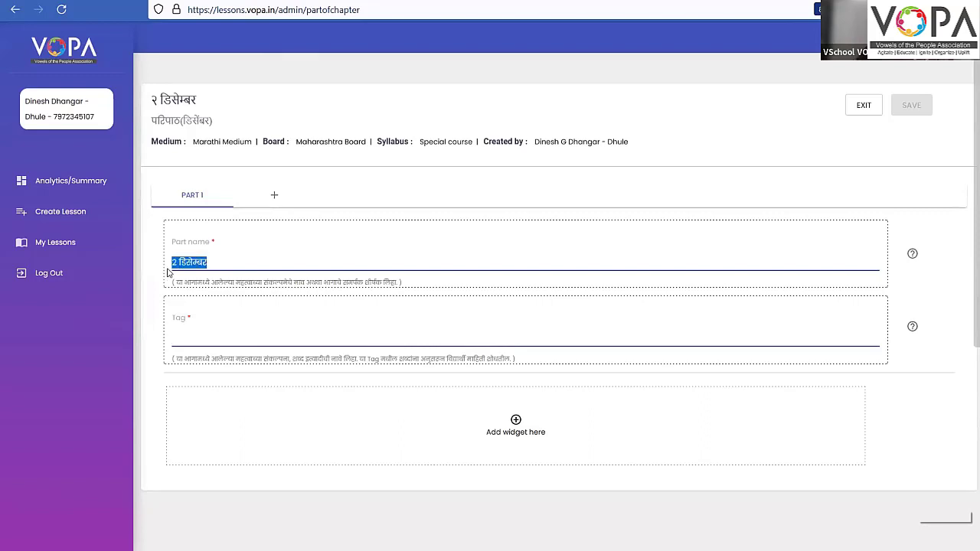
left_click(206, 339)
key("ctrl+v")
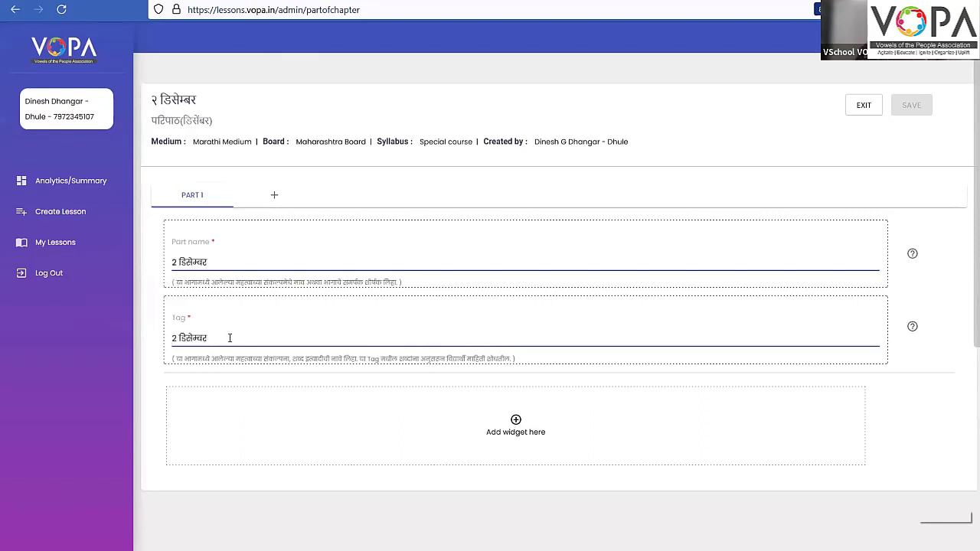
type("परीपाठ")
- Append 'परीपाठ' to the Part name so it reads '2 डिसेम्बर परीपाठ'
left_click_drag(236, 339, 209, 340)
key("ctrl+c")
left_click(248, 263)
key("ctrl+v")
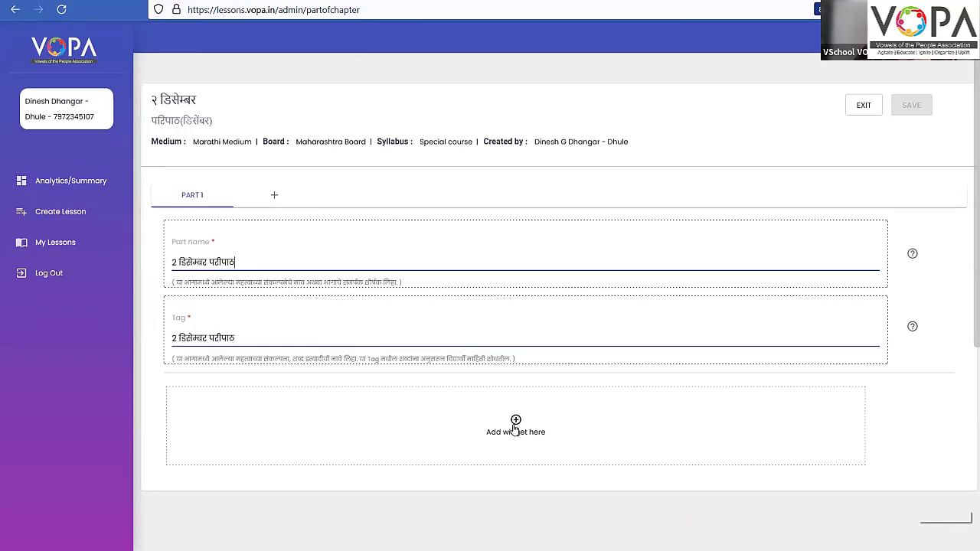
left_click(517, 421)
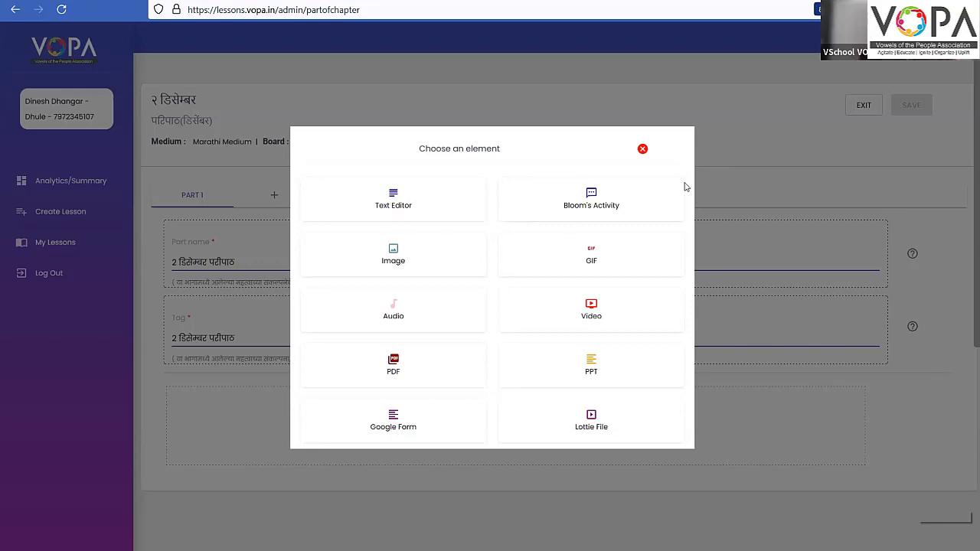
left_click(643, 150)
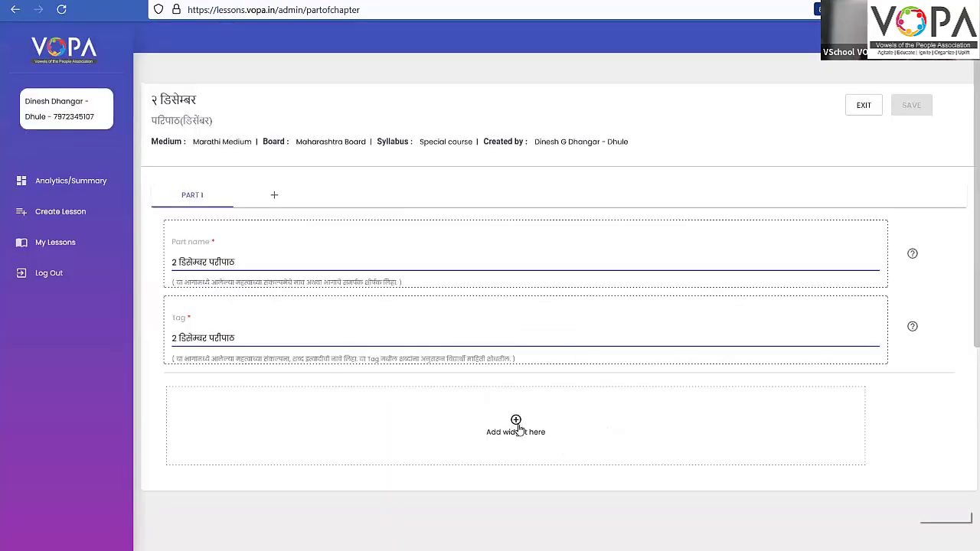
- Add a Text Editor element below the part name and tag
left_click(516, 422)
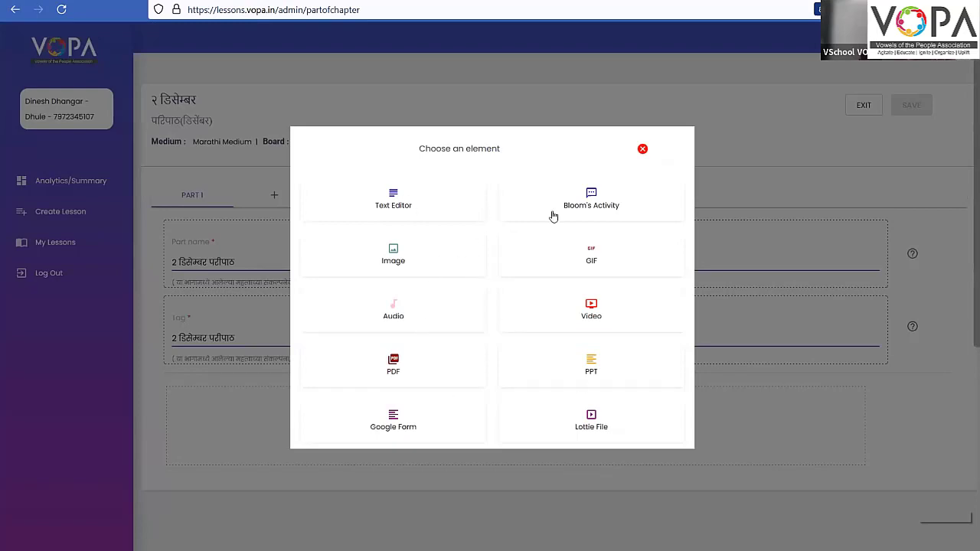
left_click(389, 210)
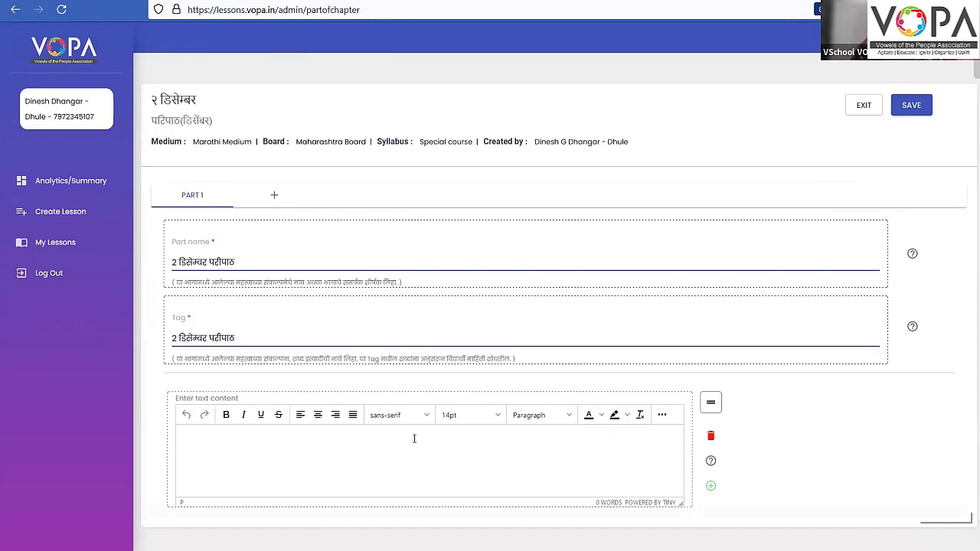
- Type the Marathi audio and physical-movement instruction, ending 'यामुळे विद्यार्थी आनंदित होतील.'
type("सर्व प्रथम शिक्षकांनी")
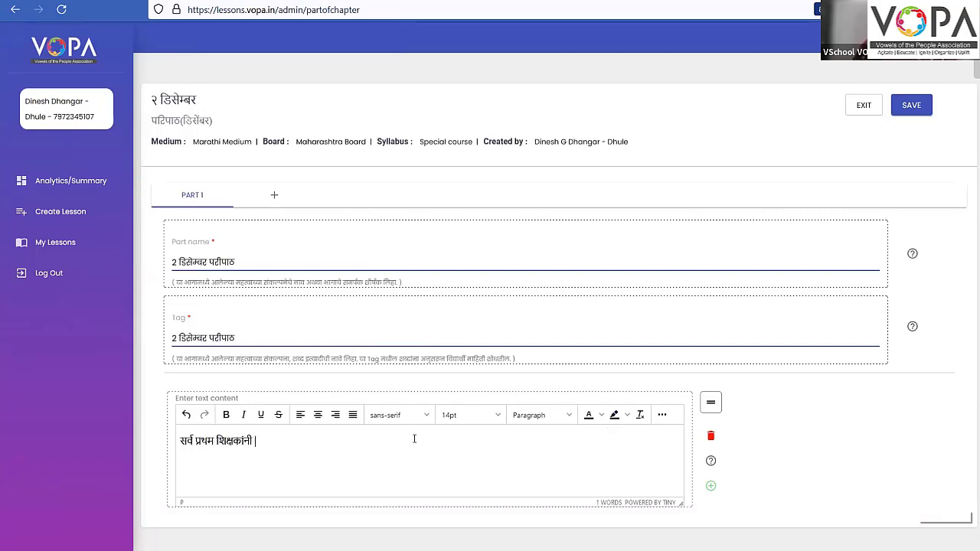
type(" खालील ऑडीओ विद्यार्थ्यांना")
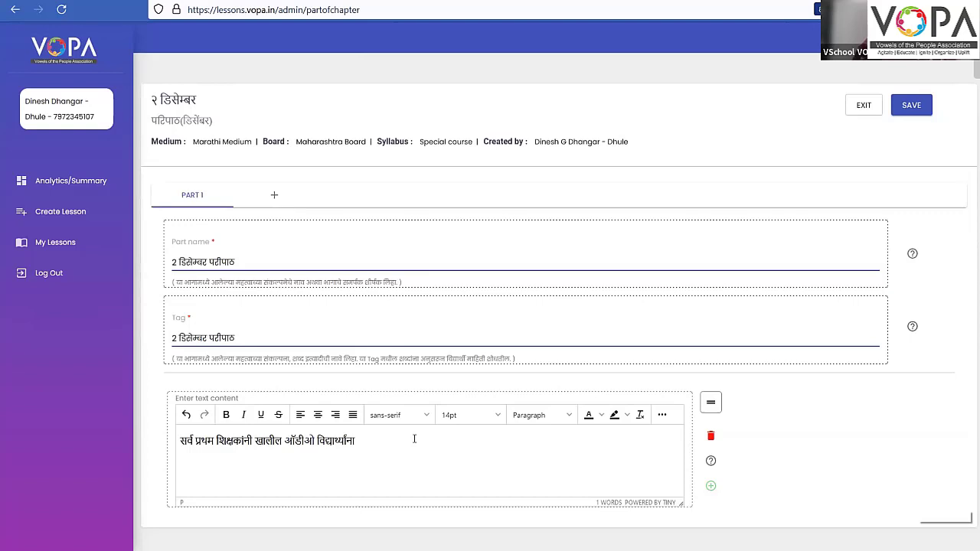
type(" ऐकवावा. व त्यानंर काही")
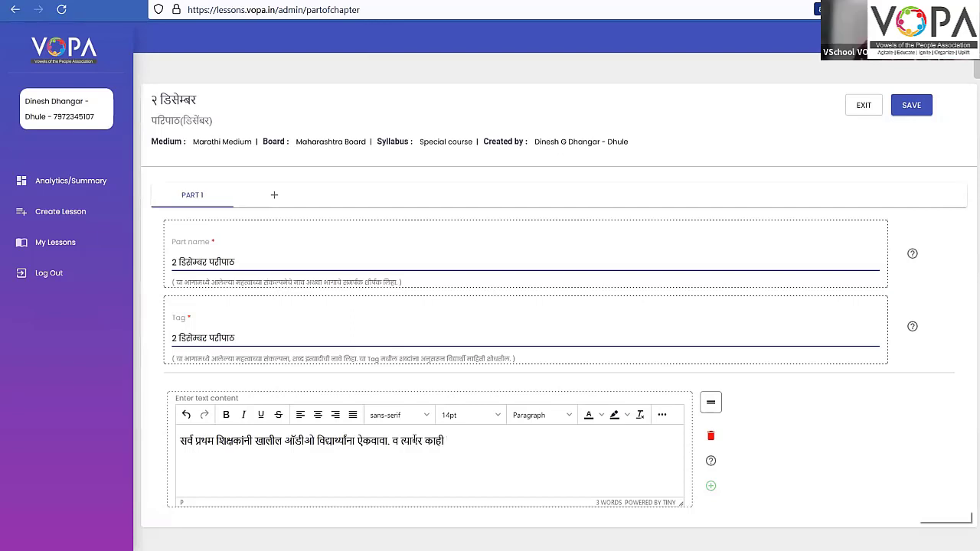
key("BackSpace")
key("BackSpace")
key("BackSpace")
key("BackSpace")
key("BackSpace")
type("विद्यार्थ्यांकडून")
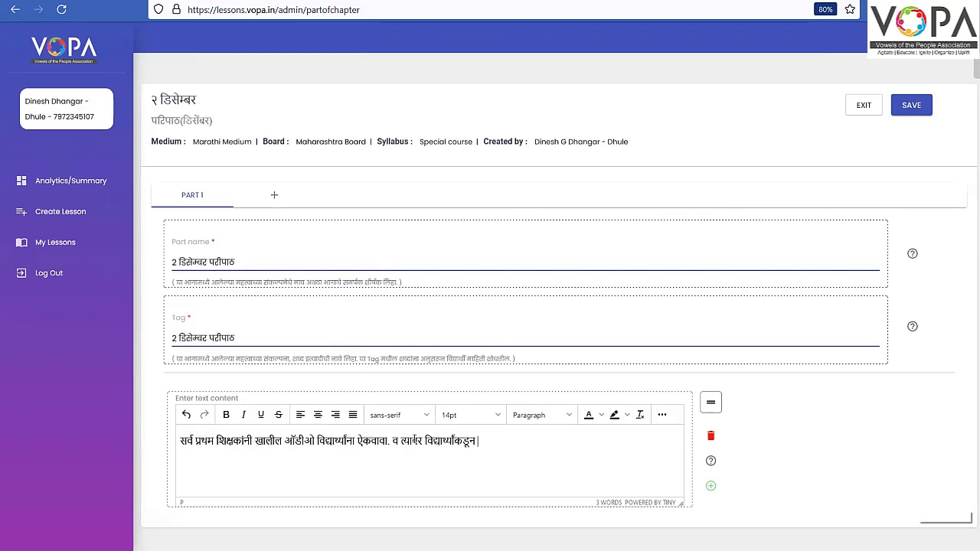
type("विविध")
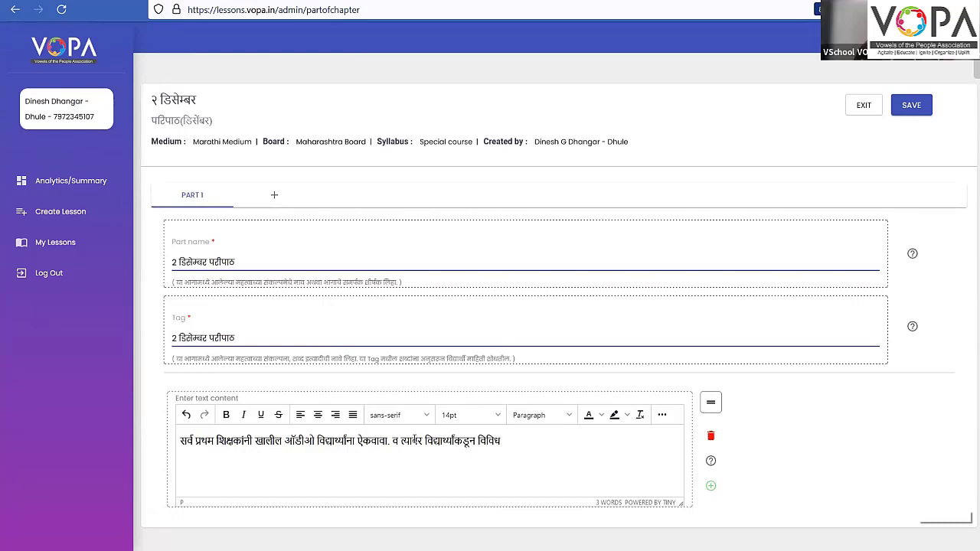
type(" शारीरिक हालचाली करून")
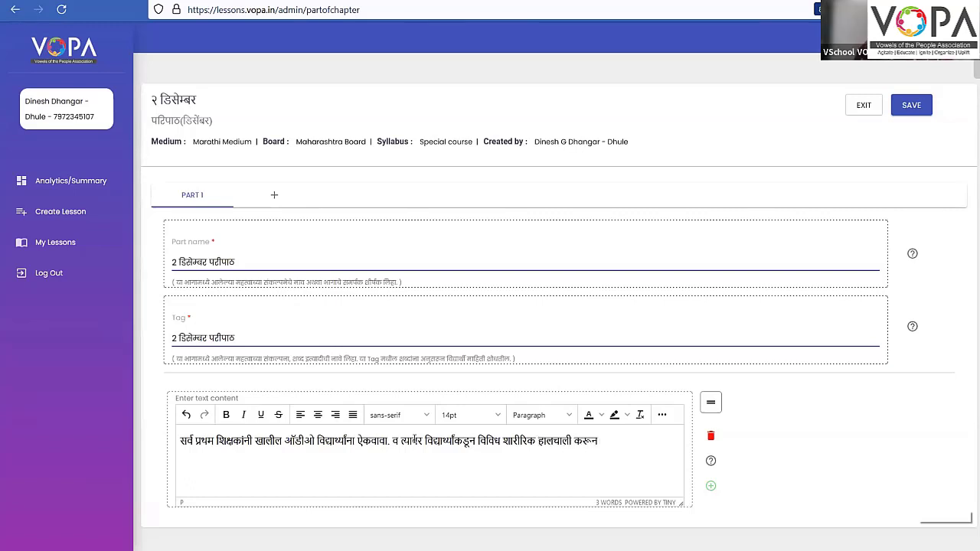
type(" घ्याव्यात.")
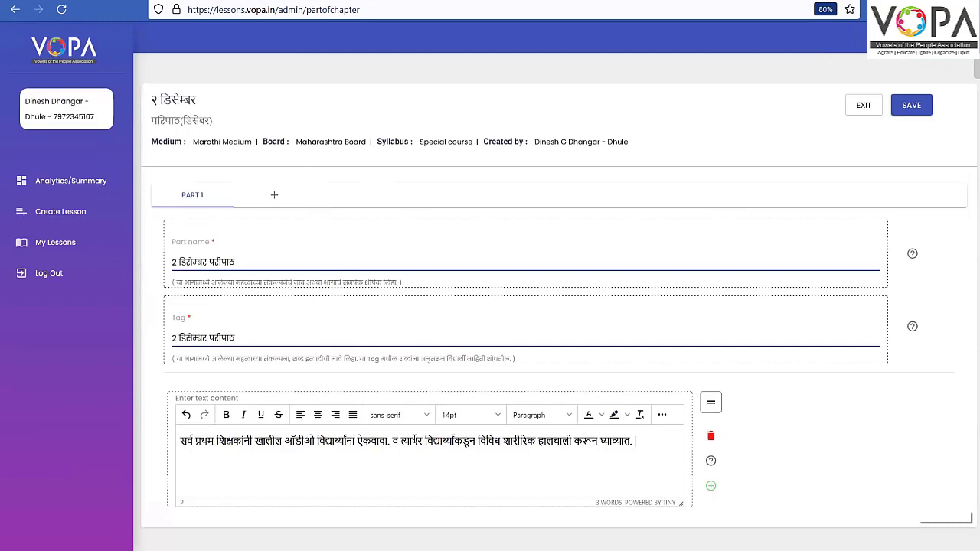
type("यामुळे")
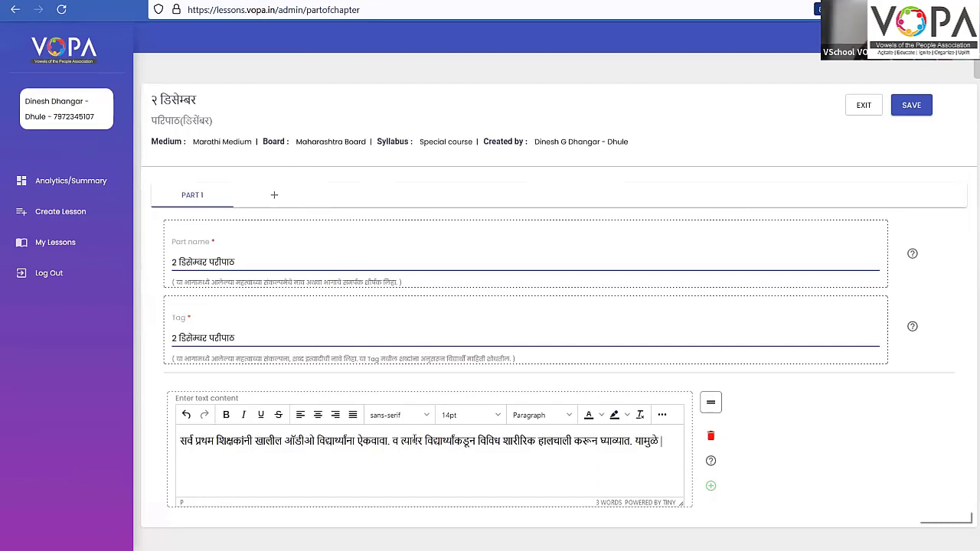
type(" विद्यार्थी")
type("आनंदित")
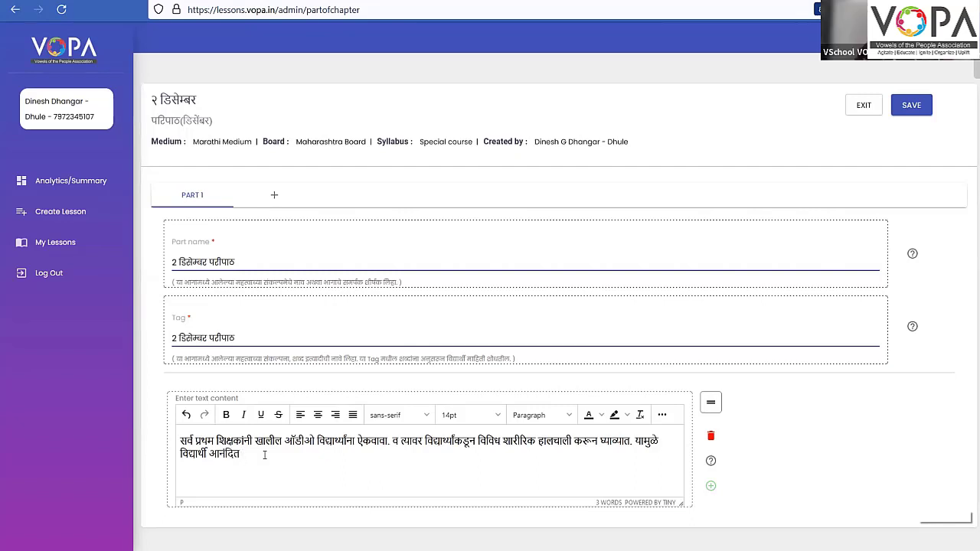
type(" होतील.")
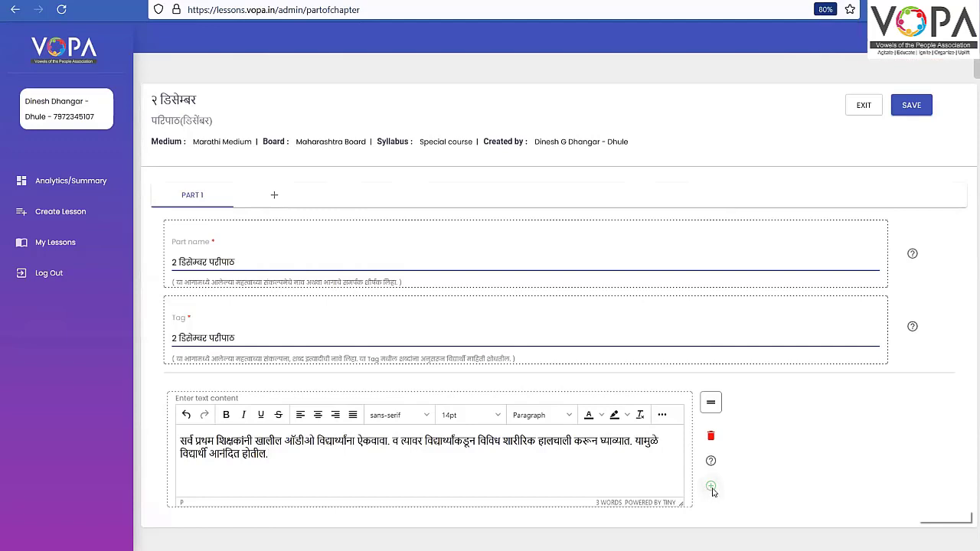
- Add an Audio element below the instruction text, then open a new browser tab
left_click(711, 489)
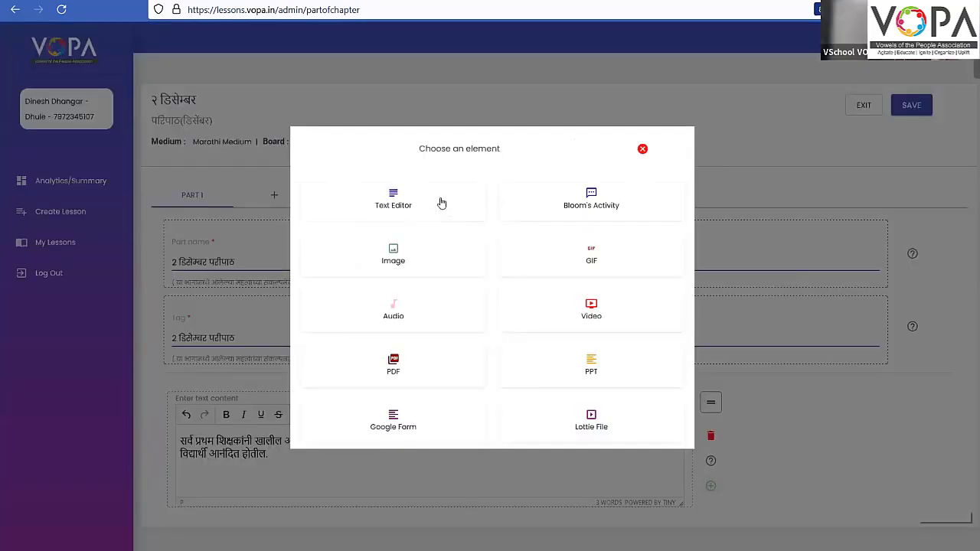
left_click(412, 318)
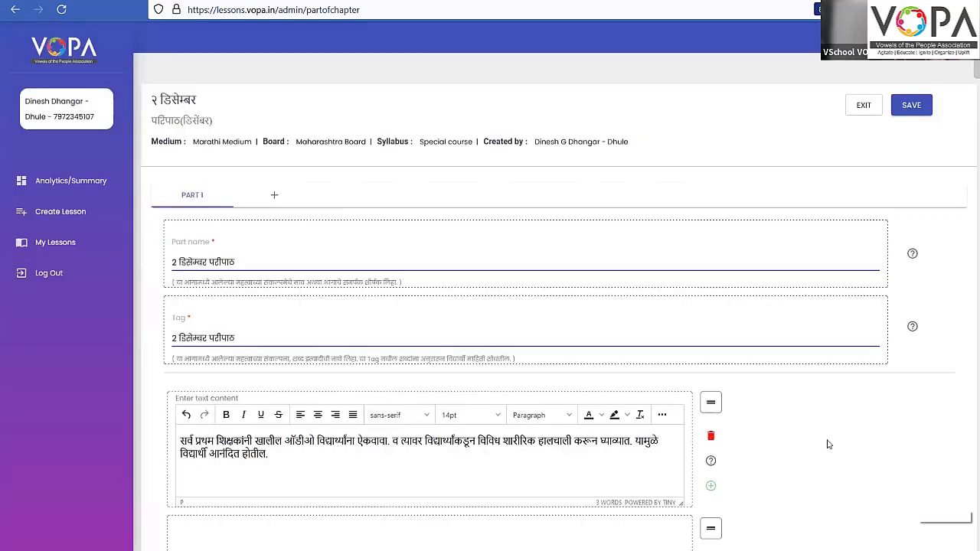
scroll(814, 438, "down", 2)
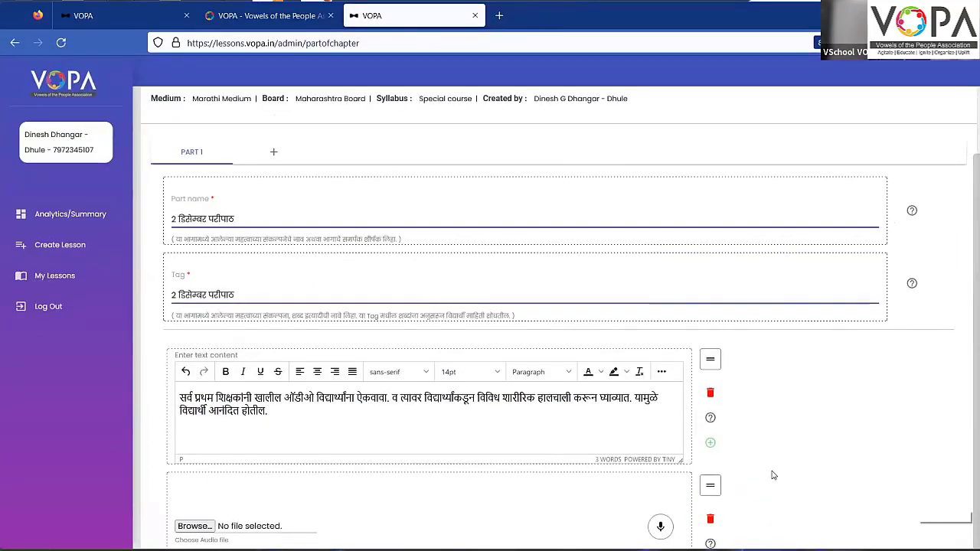
scroll(772, 474, "down", 1)
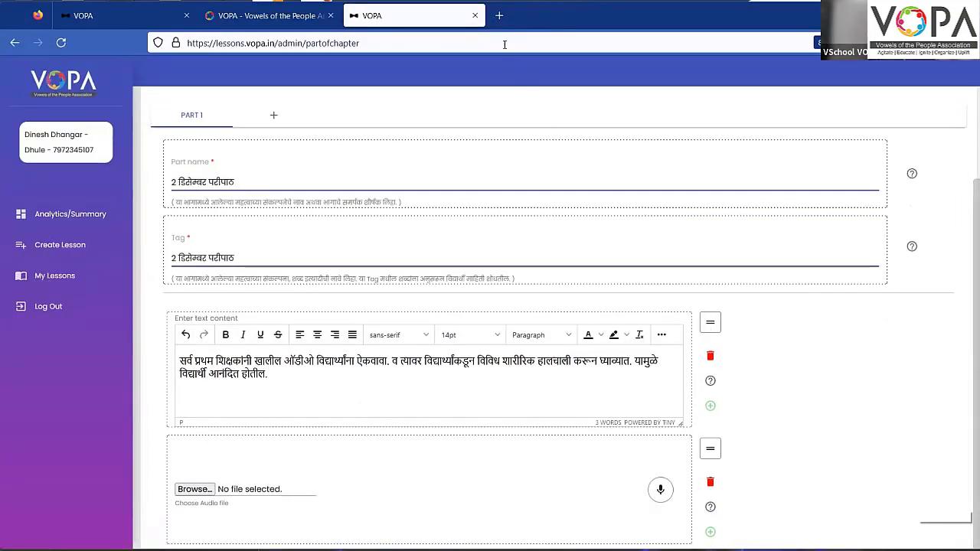
left_click(499, 15)
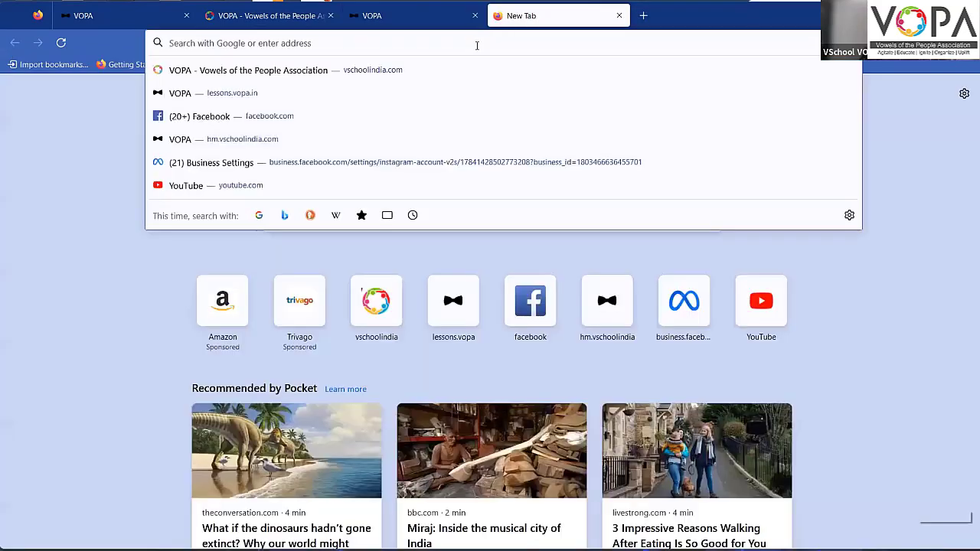
- Search Google for 'youtube audio download' from the address bar suggestions
left_click(476, 45)
left_click(476, 45)
type("you")
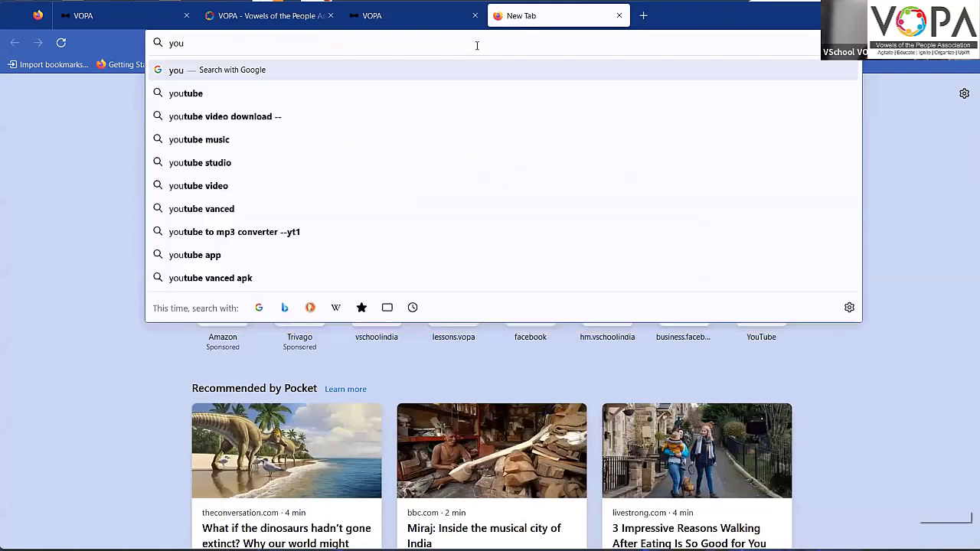
type("tube")
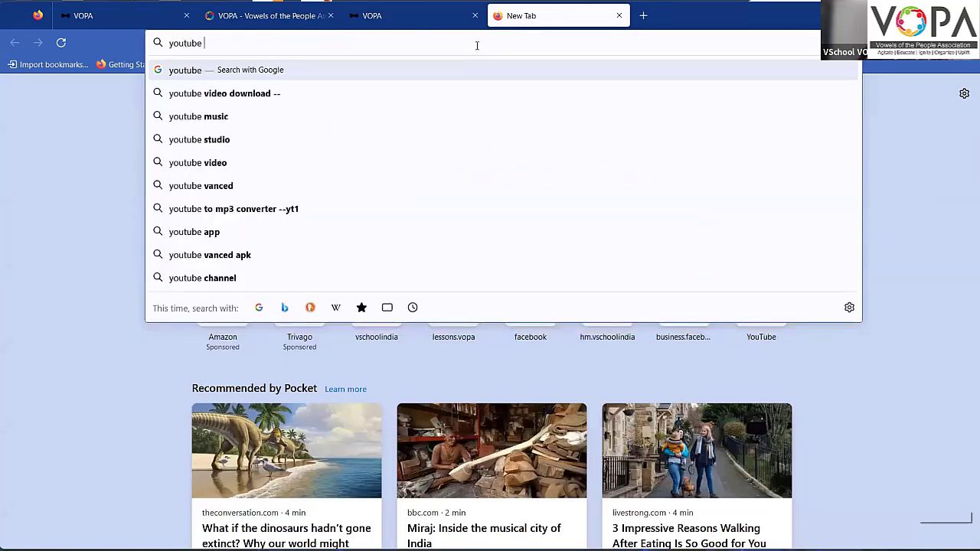
type(" audio")
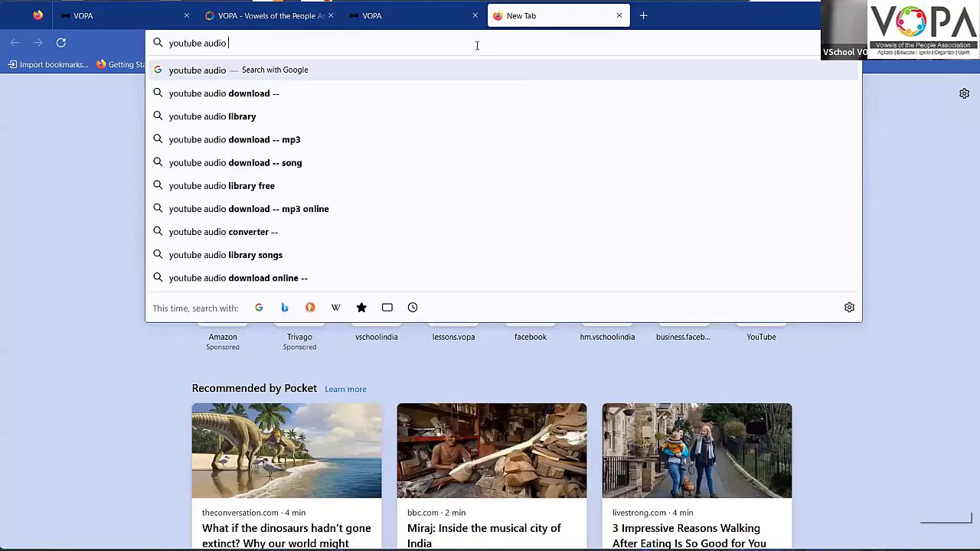
key("Down")
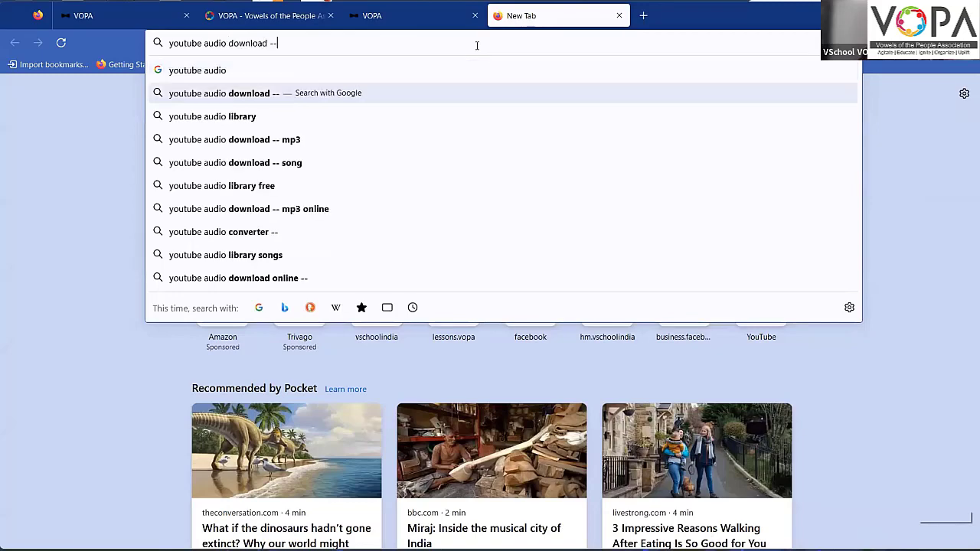
key("Return")
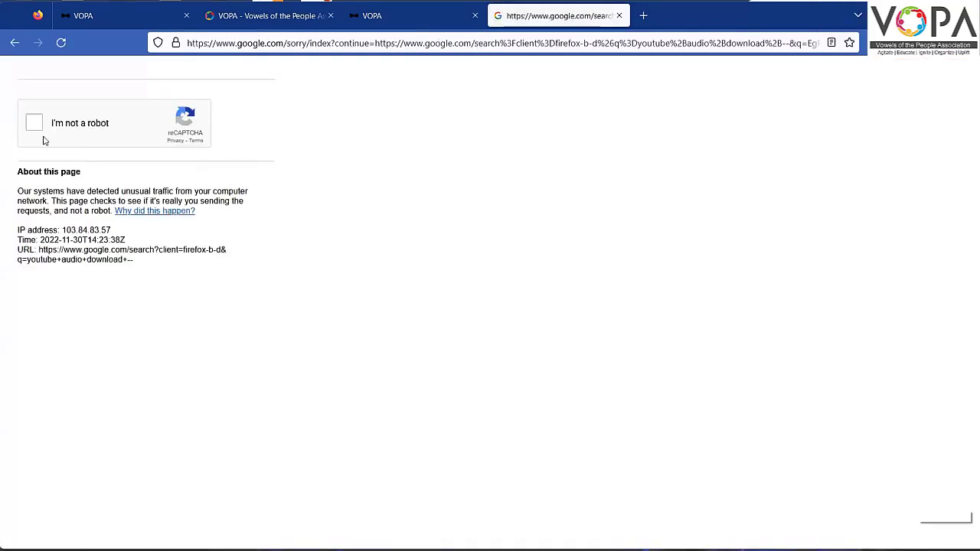
- Tick the robot check and submit two rounds of crosswalk image selections
left_click(35, 123)
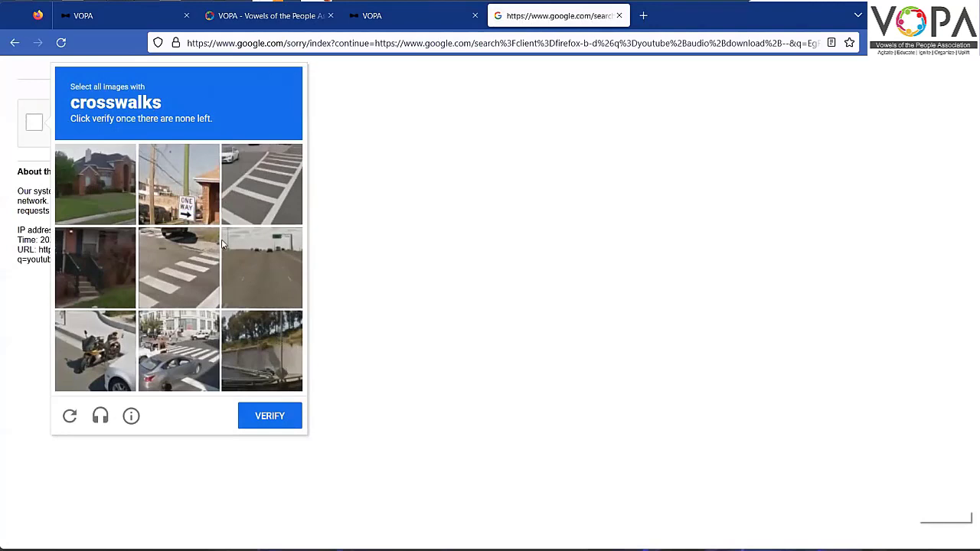
left_click(262, 184)
left_click(178, 267)
left_click(178, 351)
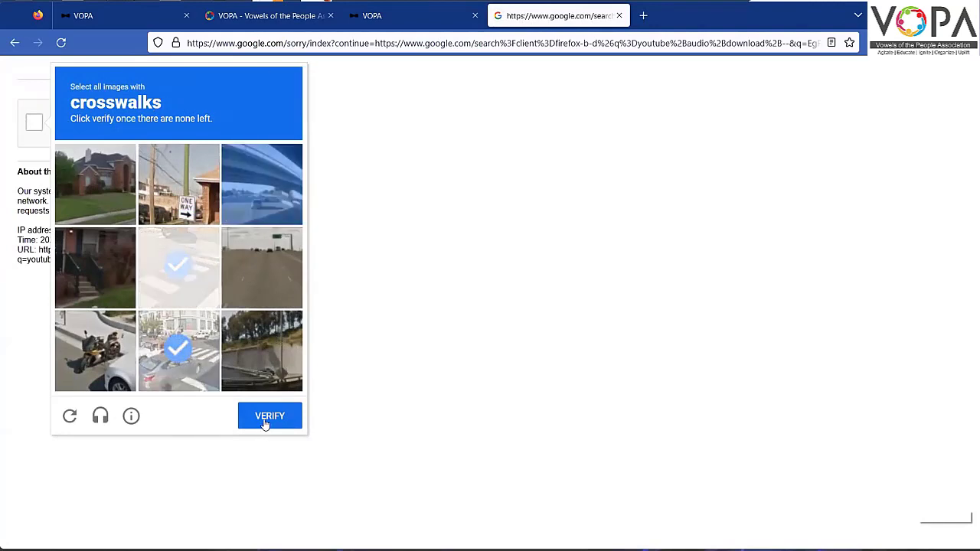
left_click(264, 423)
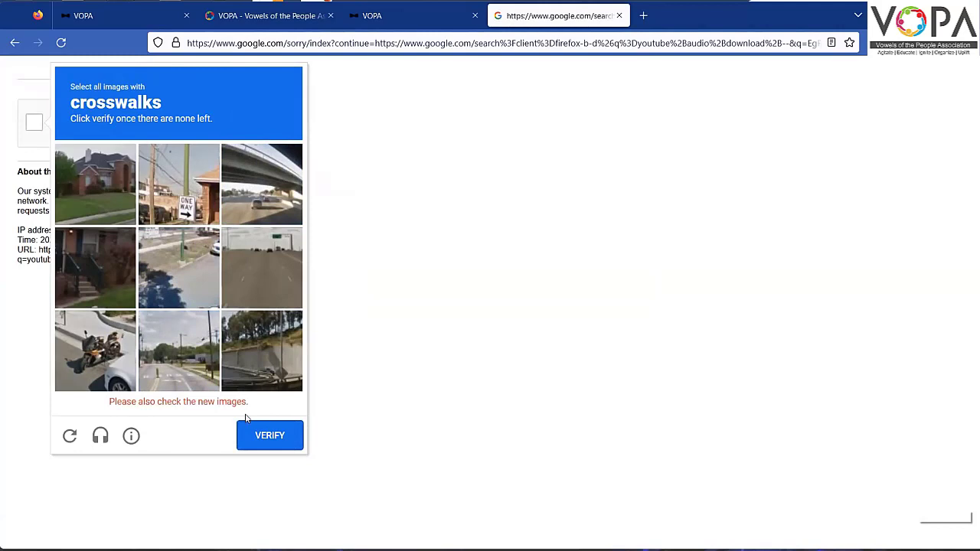
left_click(112, 203)
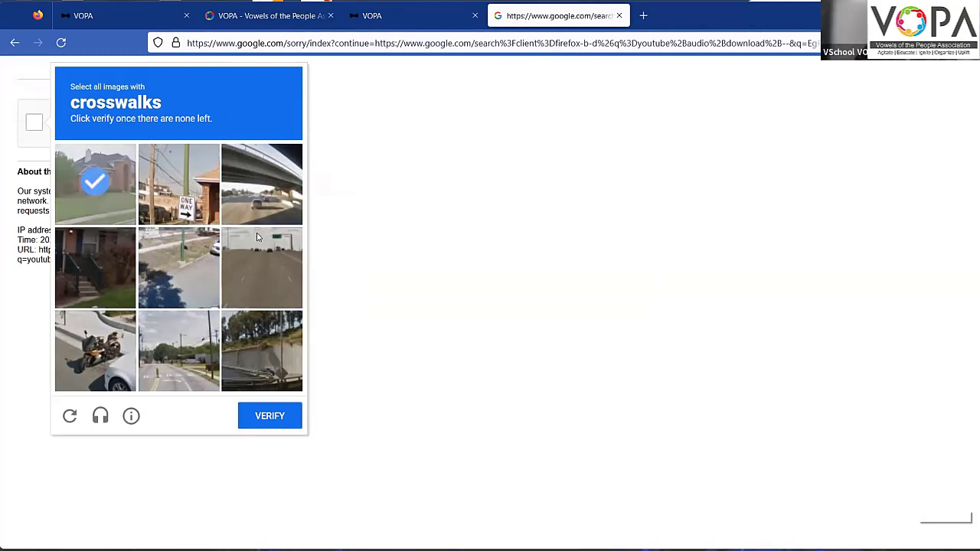
left_click(178, 268)
left_click(113, 280)
left_click(183, 363)
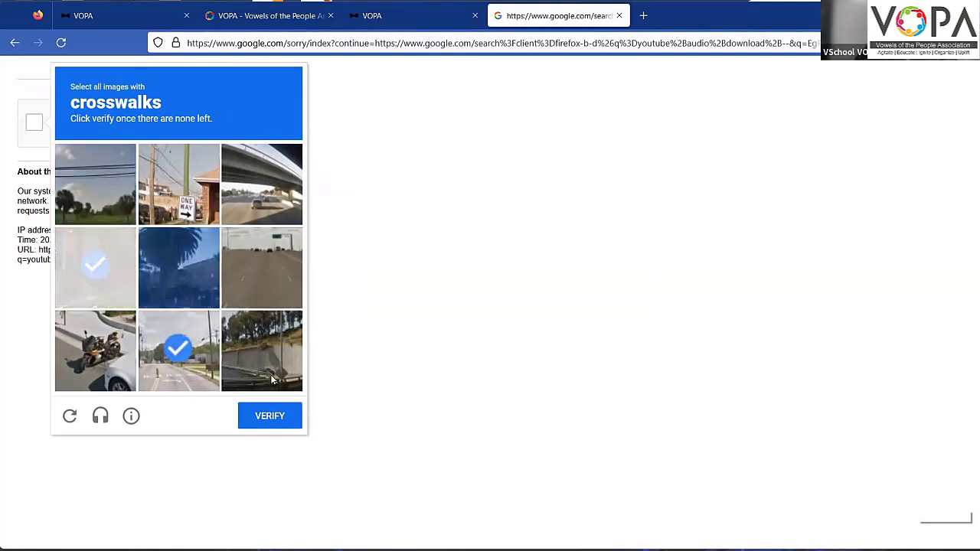
left_click(279, 419)
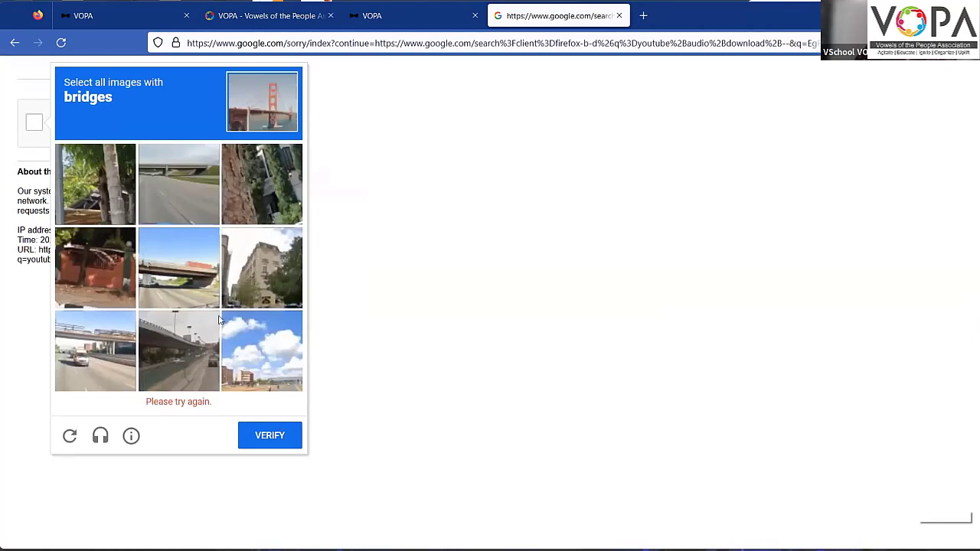
- Mark the three bridge images and verify to pass the check
left_click(98, 351)
left_click(197, 357)
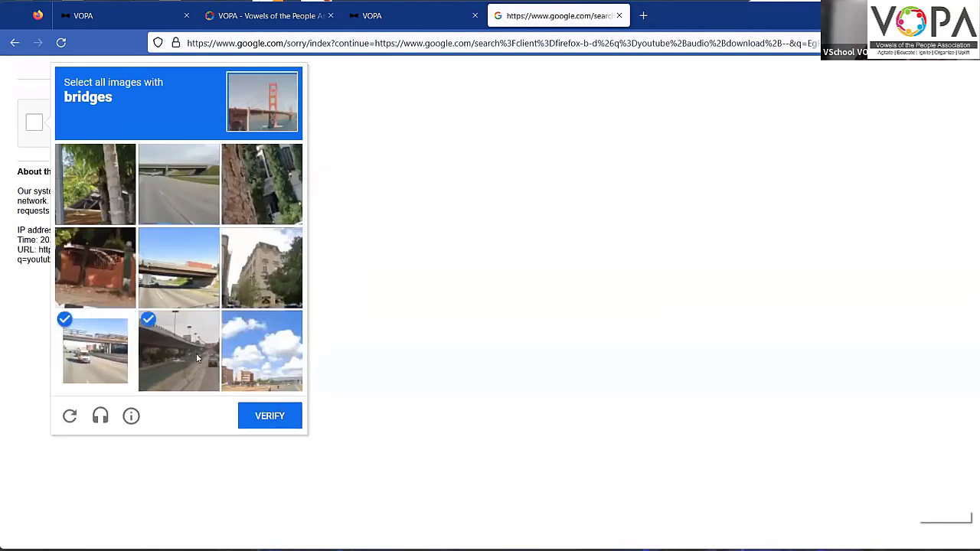
left_click(184, 270)
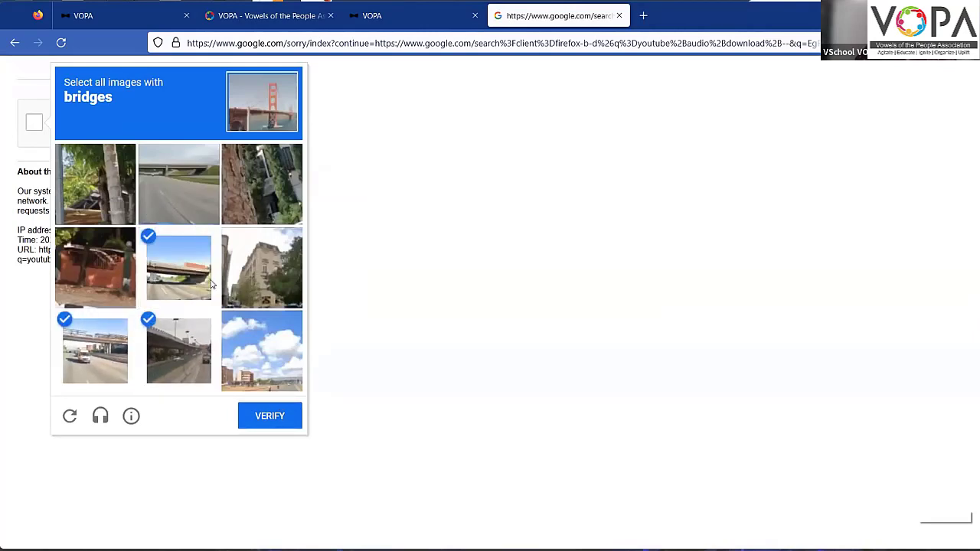
left_click(263, 416)
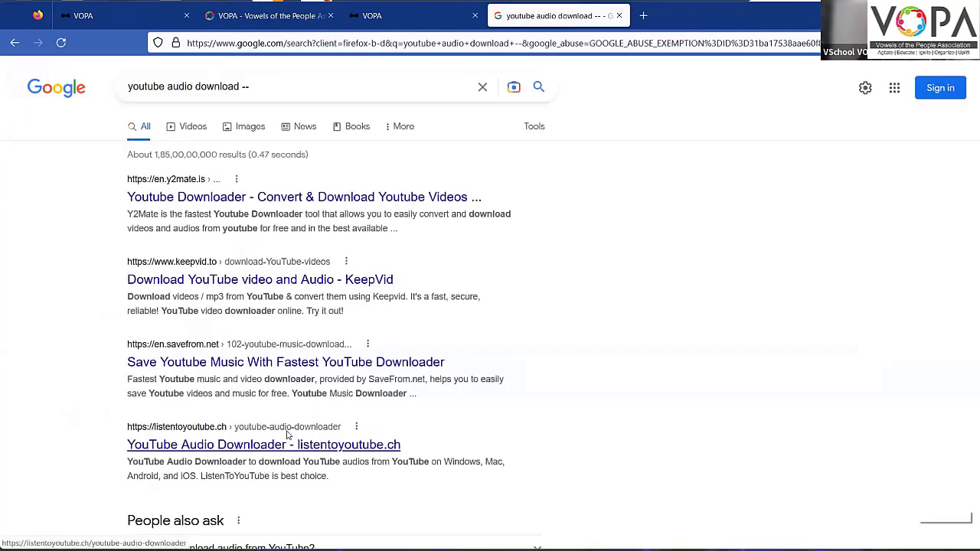
- Look over the YouTube audio downloader results, then open a new tab for YouTube
scroll(285, 430, "down", 3)
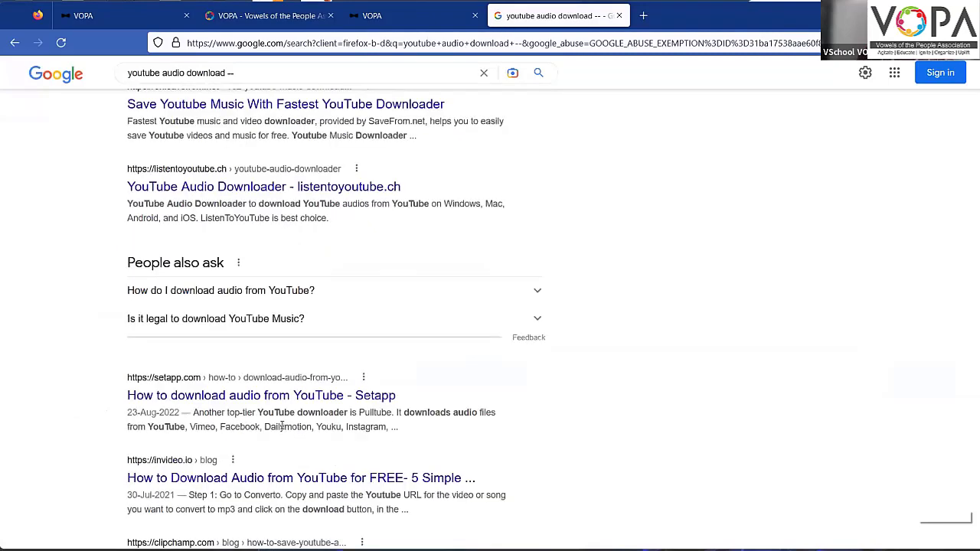
scroll(282, 426, "down", 2)
scroll(280, 427, "up", 4)
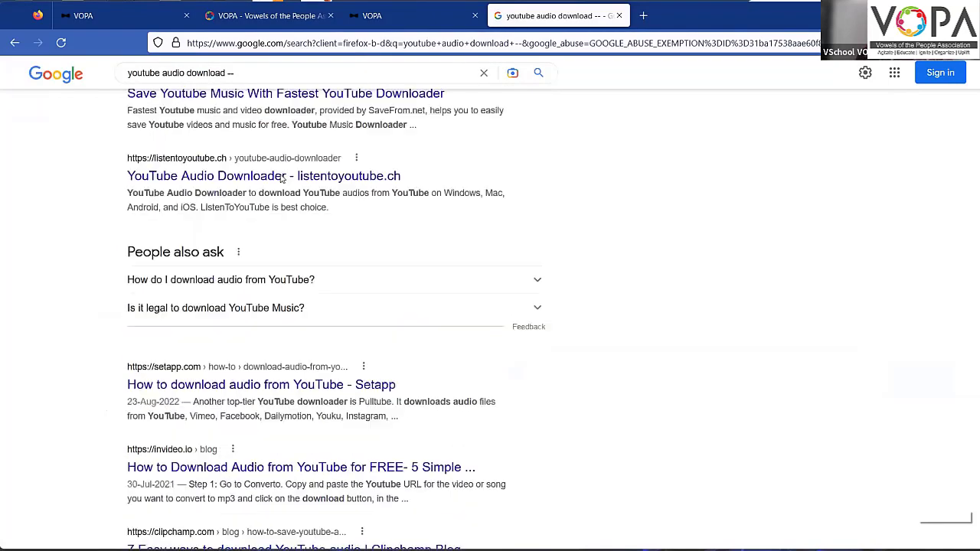
scroll(429, 83, "up", 1)
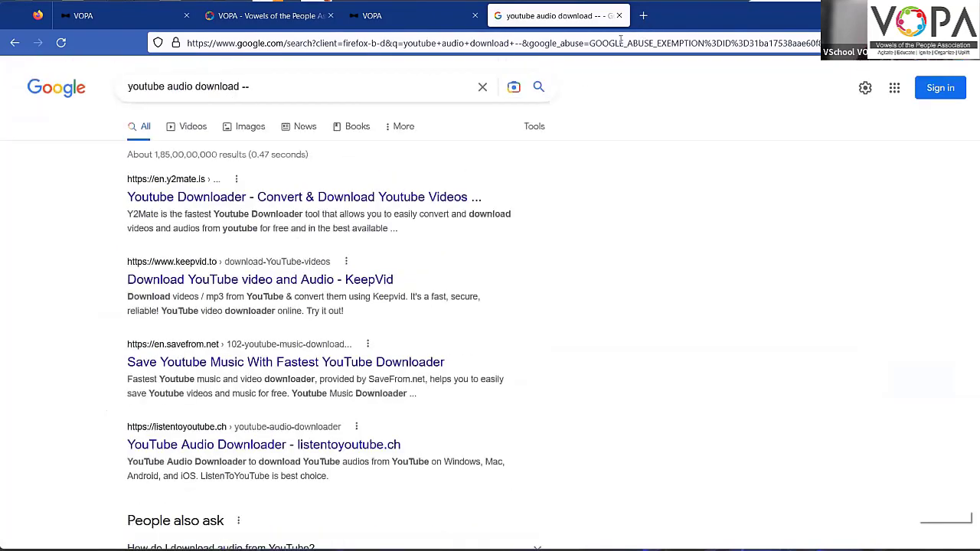
key("ctrl+t")
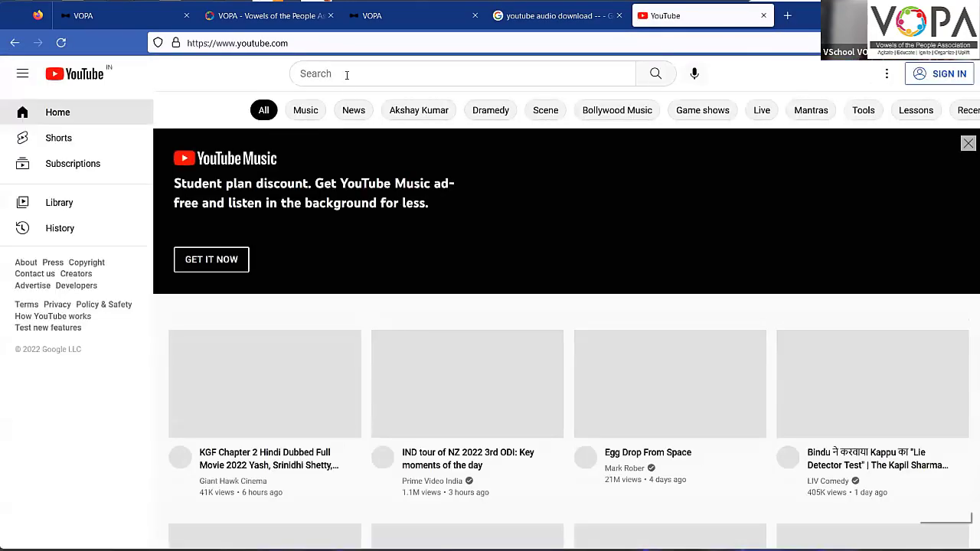
- Search YouTube for 'audio for kids', then refine it to 'audio for kids dance'
left_click(347, 75)
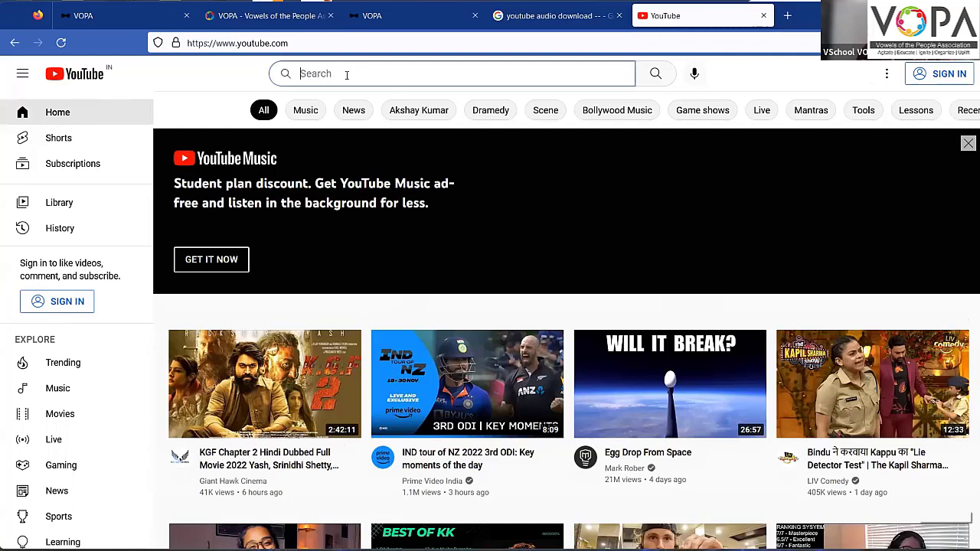
type("audio ")
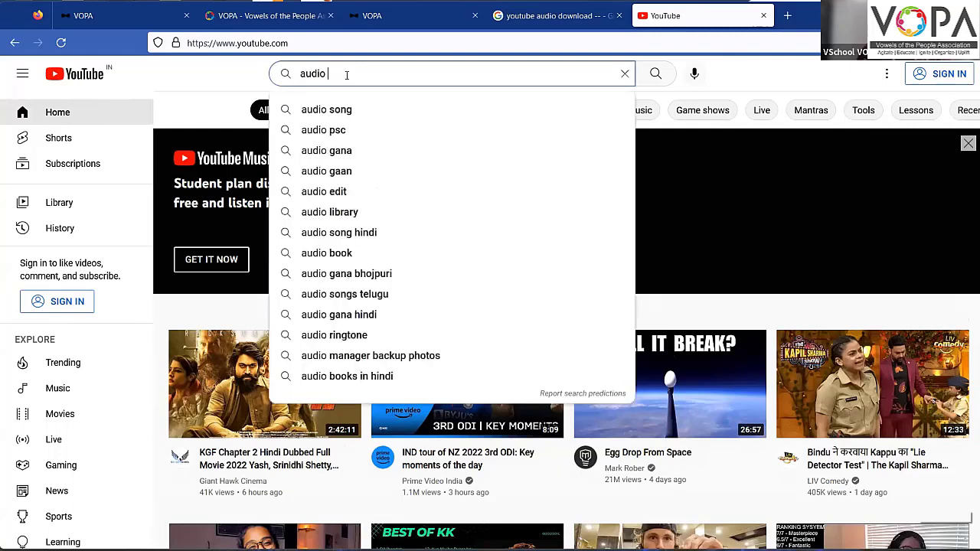
type("for kids")
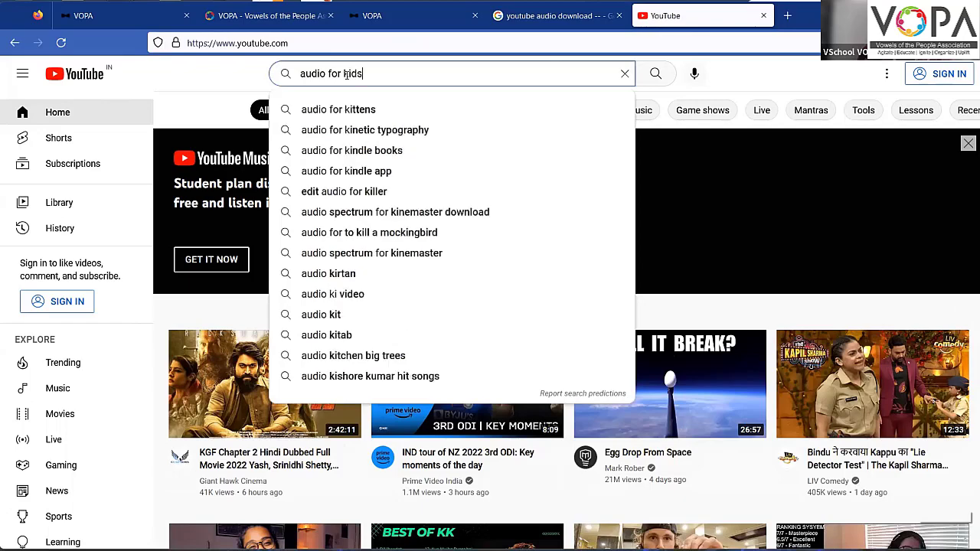
key("Return")
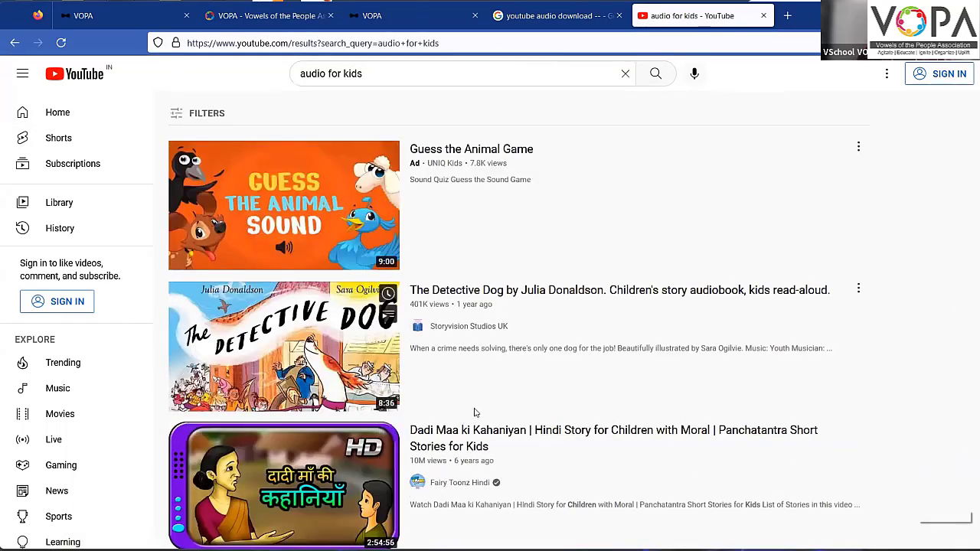
scroll(475, 410, "down", 3)
scroll(414, 77, "down", 1)
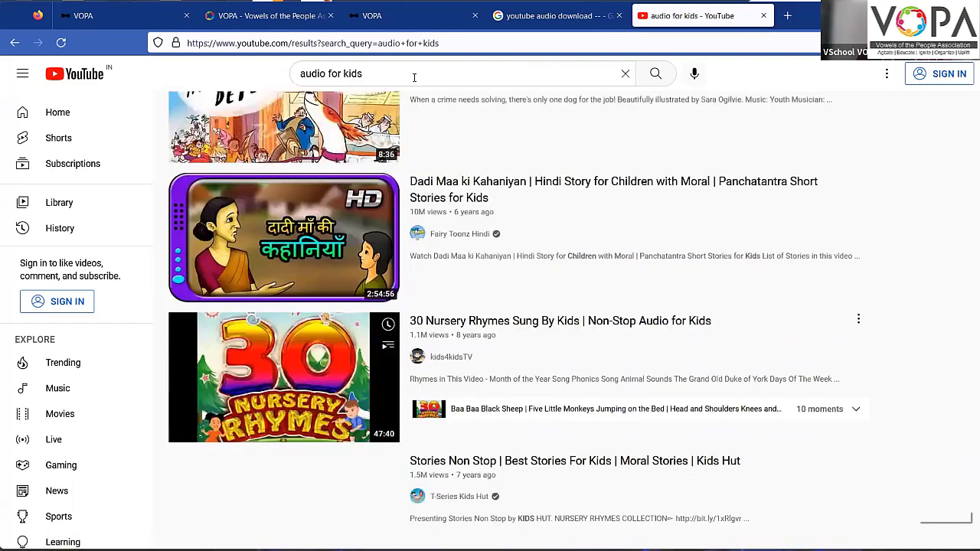
scroll(414, 77, "up", 3)
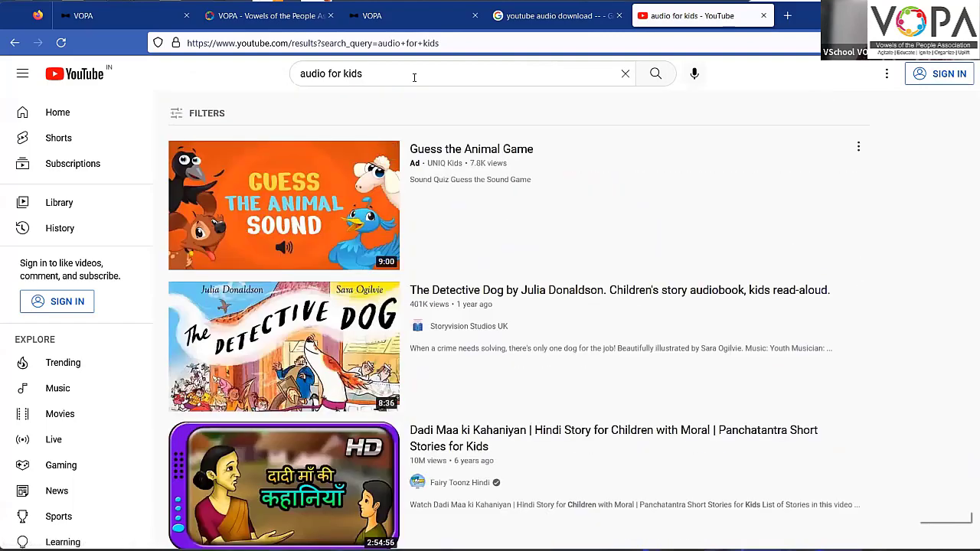
left_click(414, 78)
type("dance")
key("Return")
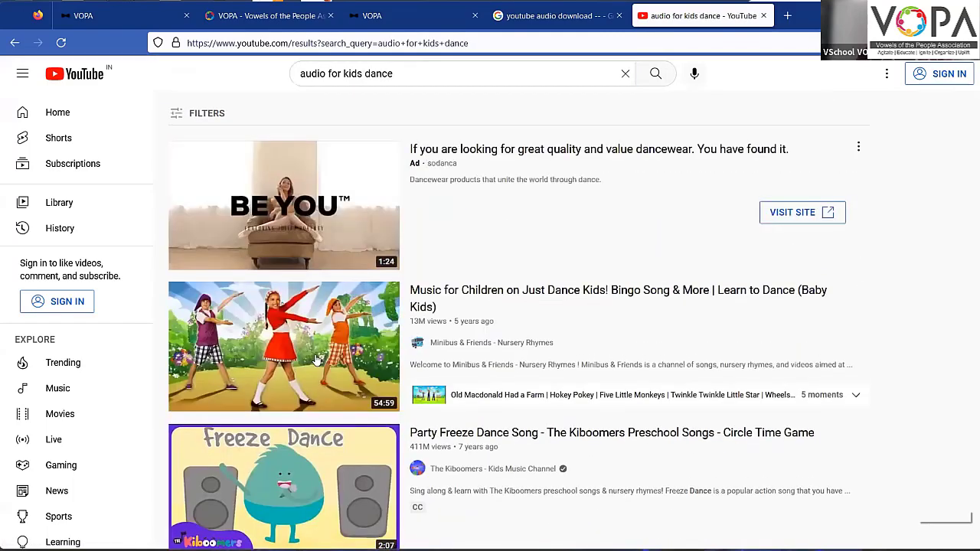
- Open the Just Dance Kids Bingo Song video, select its URL, and open a blank tab
left_click(318, 360)
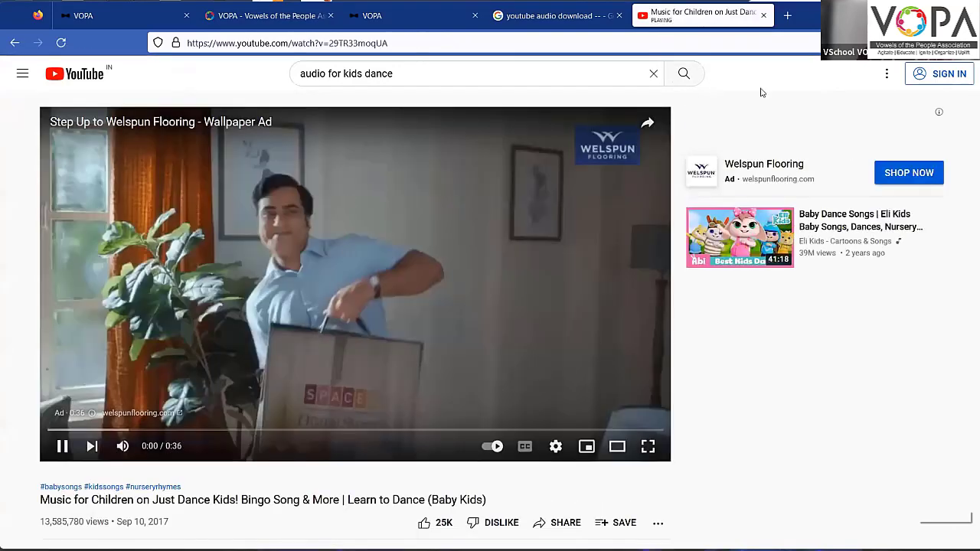
left_click(777, 43)
key("ctrl+c")
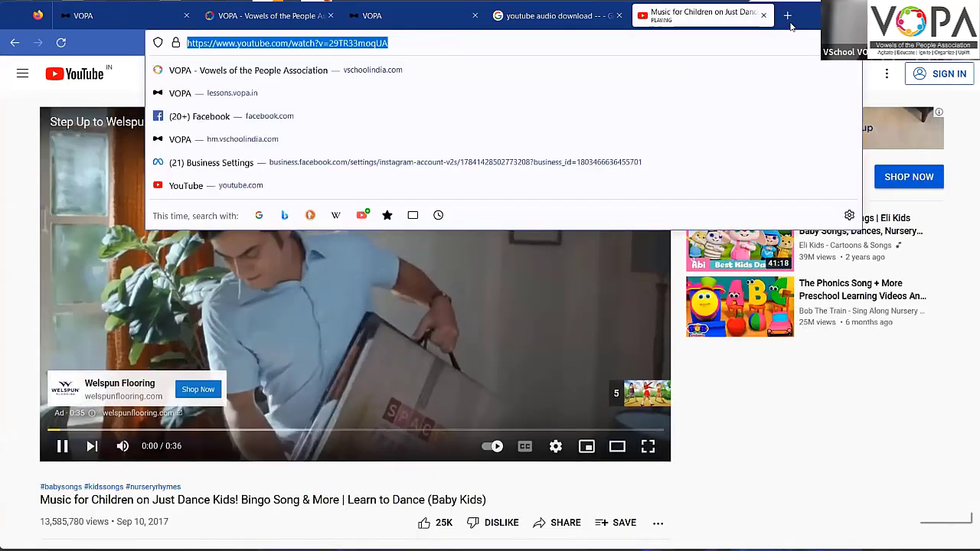
left_click(685, 45)
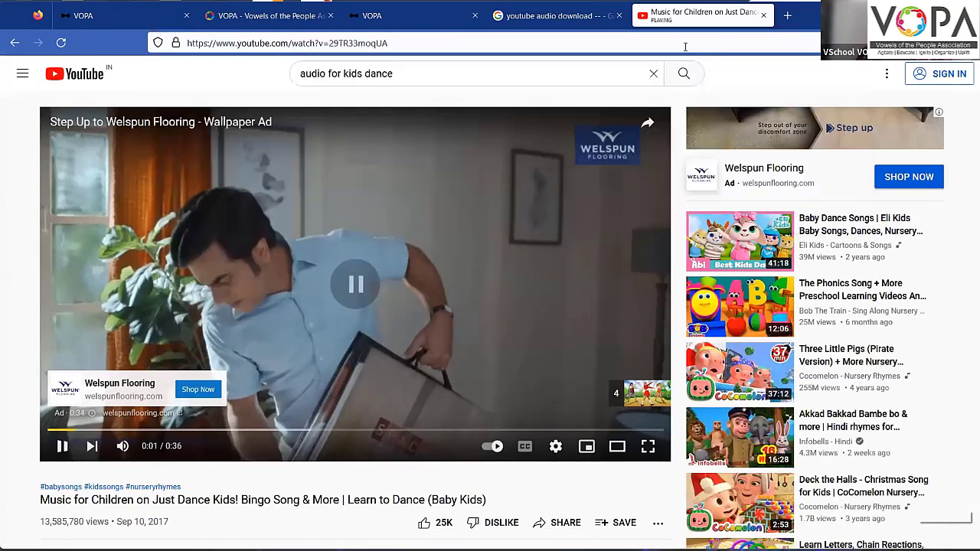
key("ctrl+t")
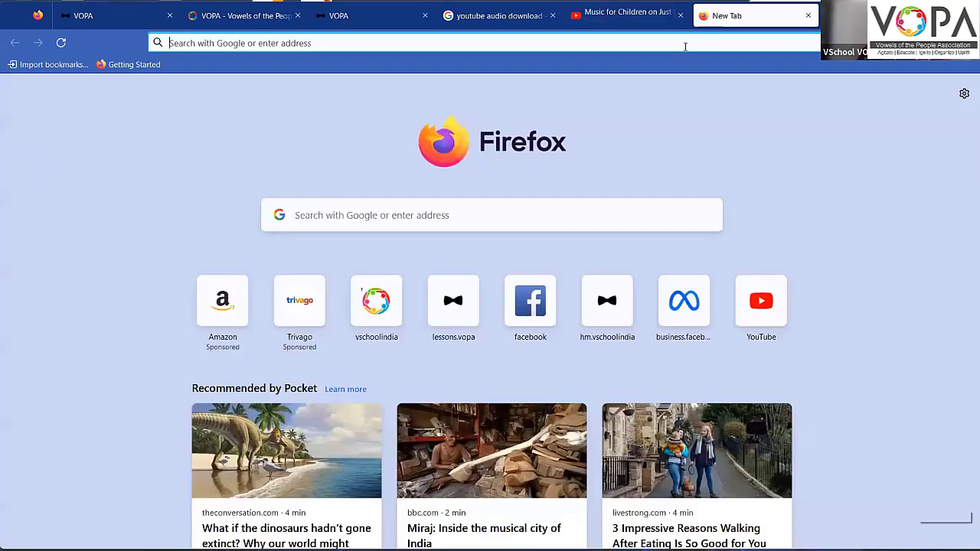
- Search Google for 'save from youtube audio' and open the SaveFrom.net YouTube music downloader
left_click(685, 47)
type("save")
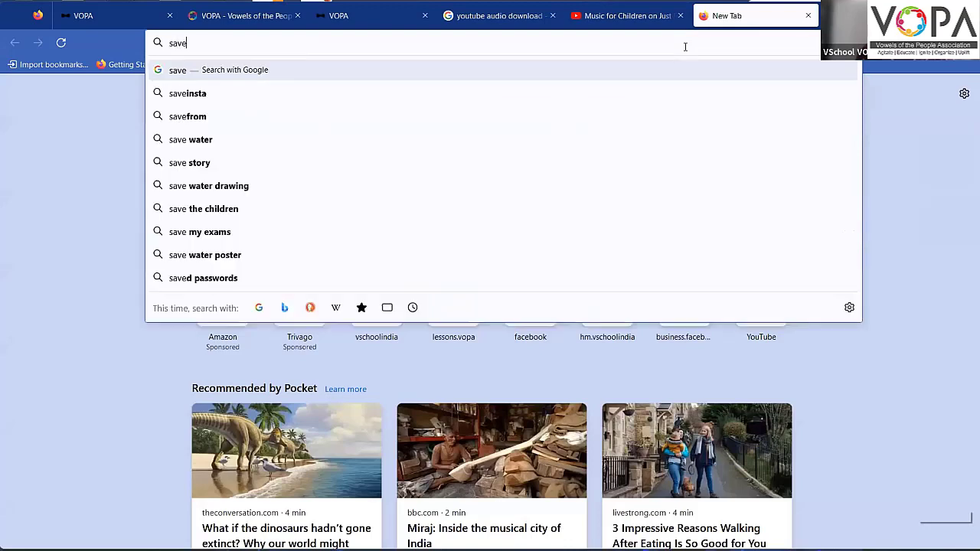
type(" from you")
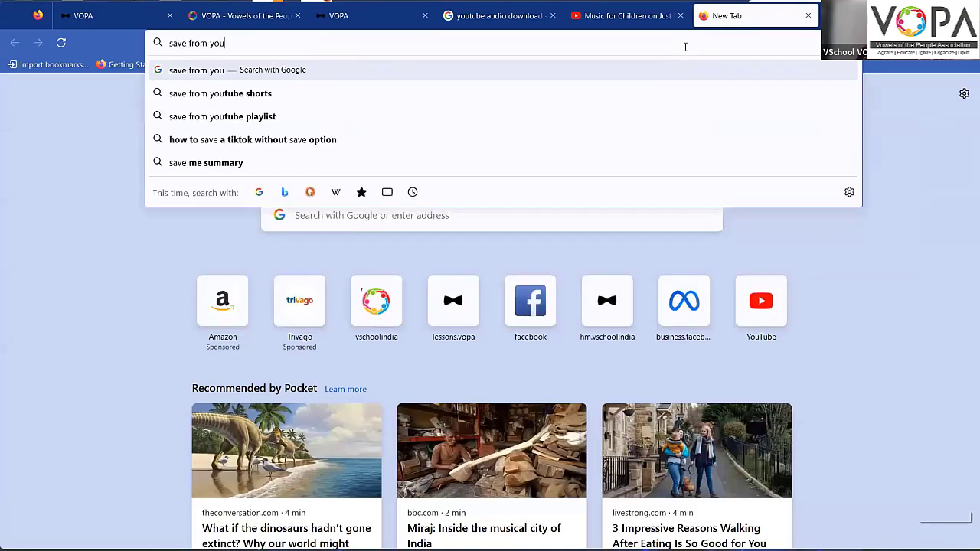
type("tube dl")
key("BackSpace")
key("BackSpace")
type("audi")
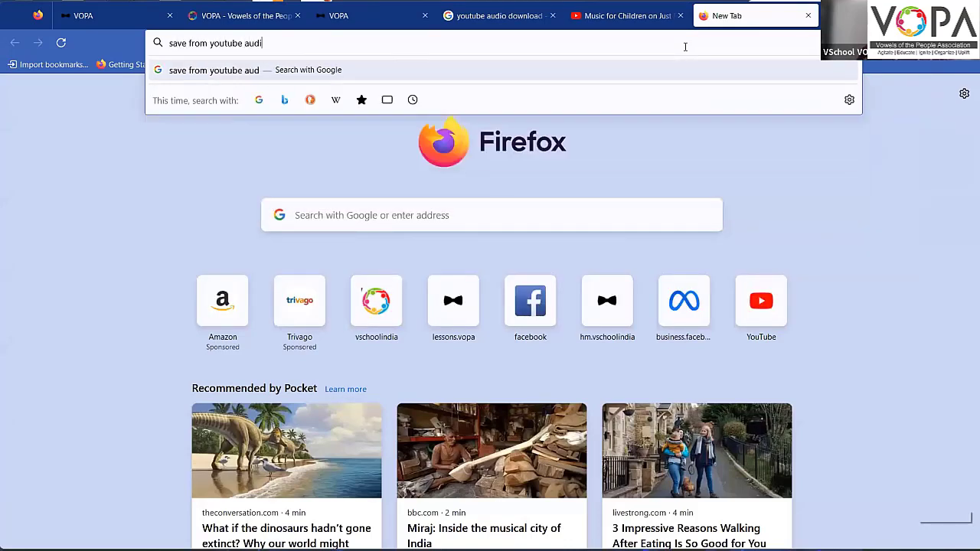
type("o")
key("Return")
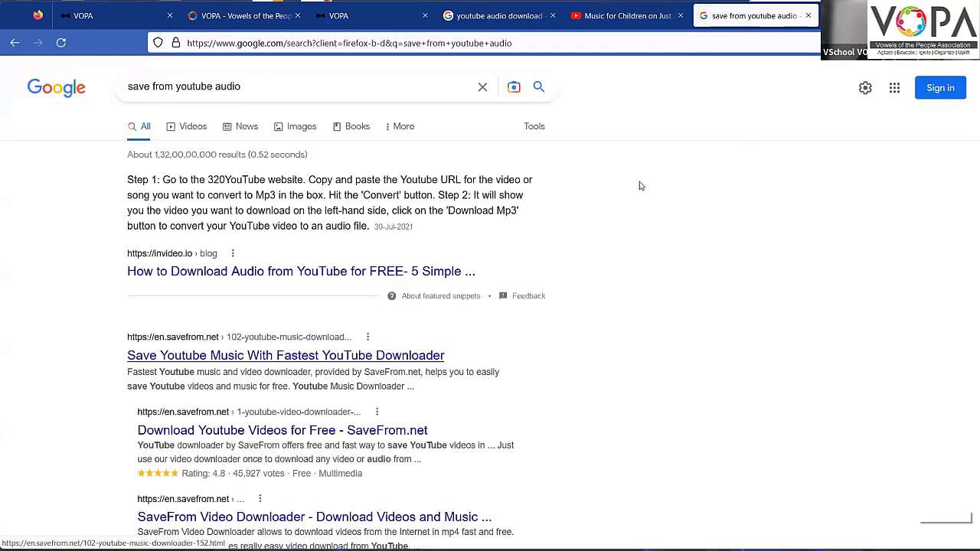
left_click(286, 355)
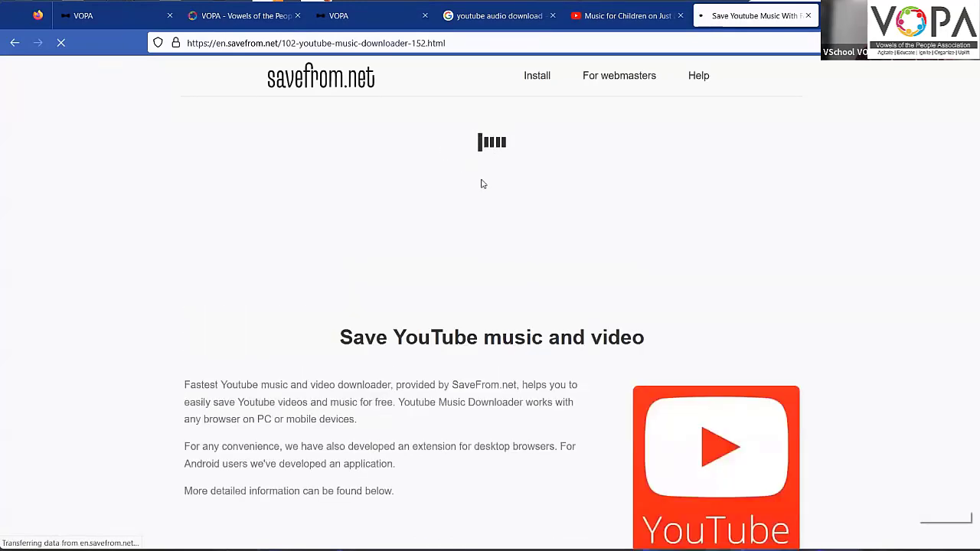
- Paste the copied video link, download it as MP4 360, and close the stray Exness tab
key("ctrl+v")
left_click(687, 211)
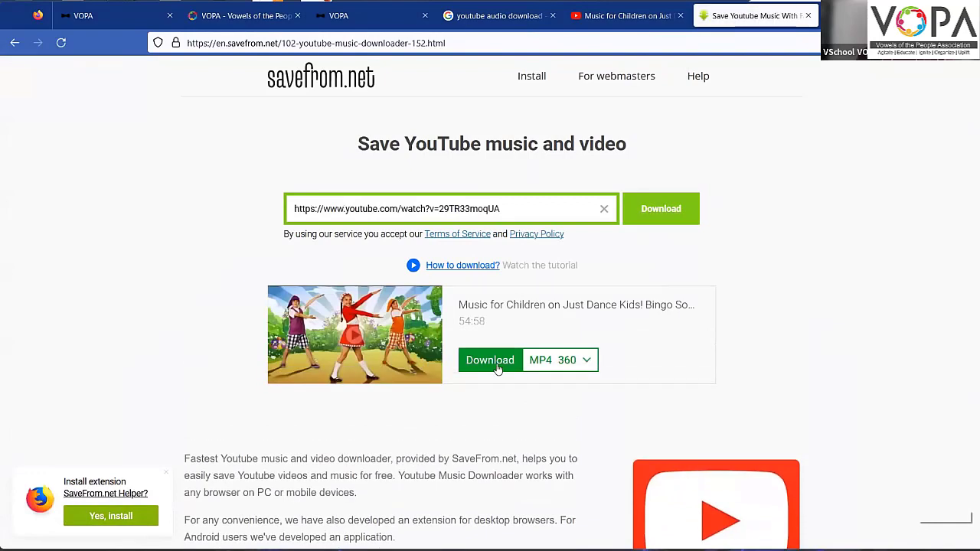
left_click(494, 369)
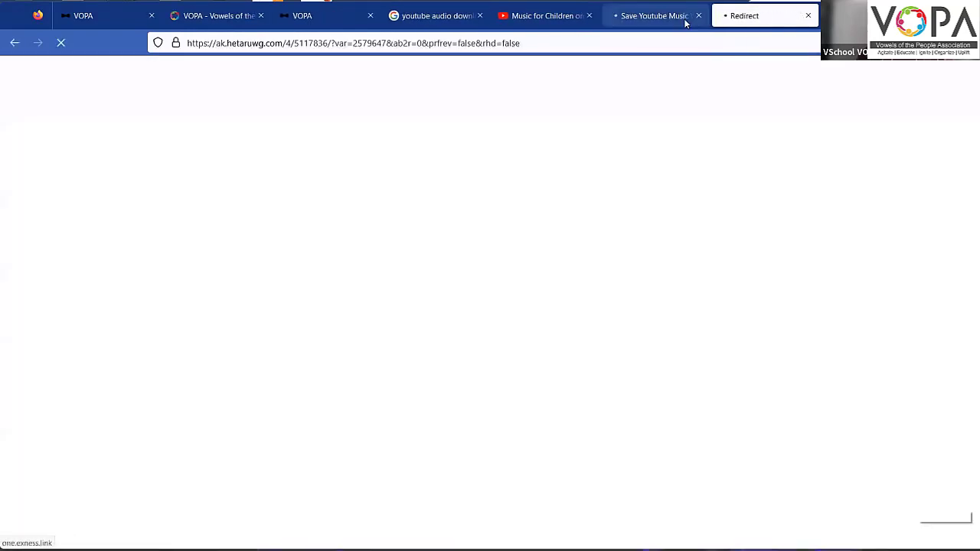
left_click(684, 22)
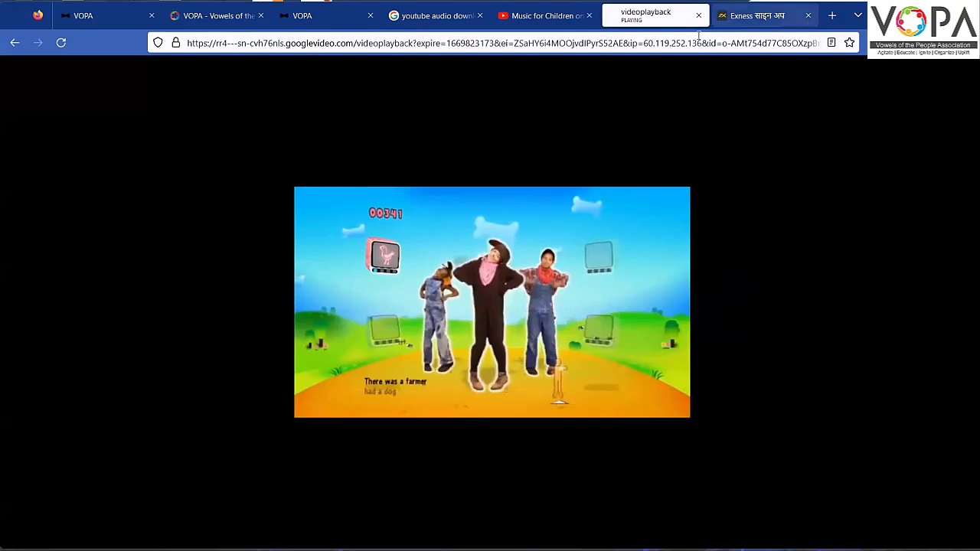
left_click(808, 15)
left_click(14, 44)
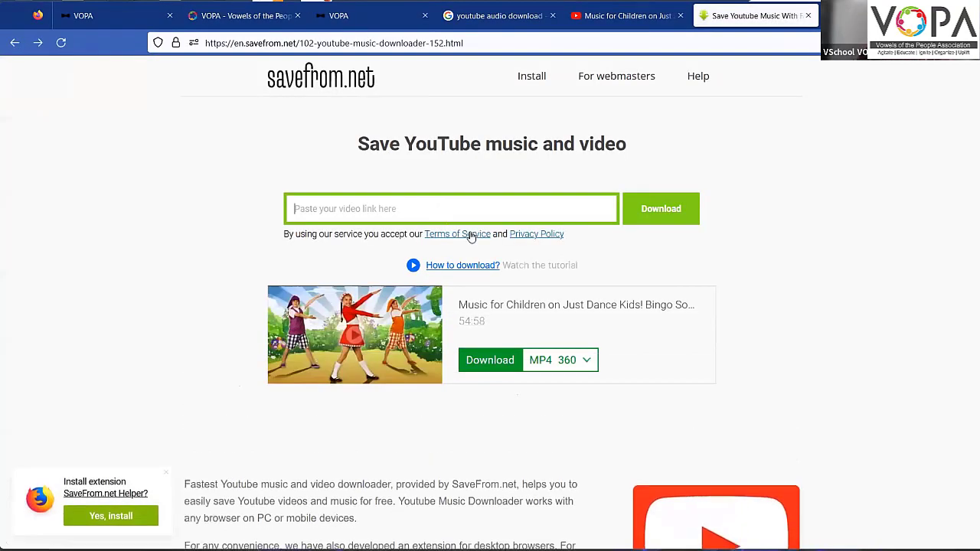
- Fetch the link again and review the MP4 360 quality list and all other formats
left_click(661, 222)
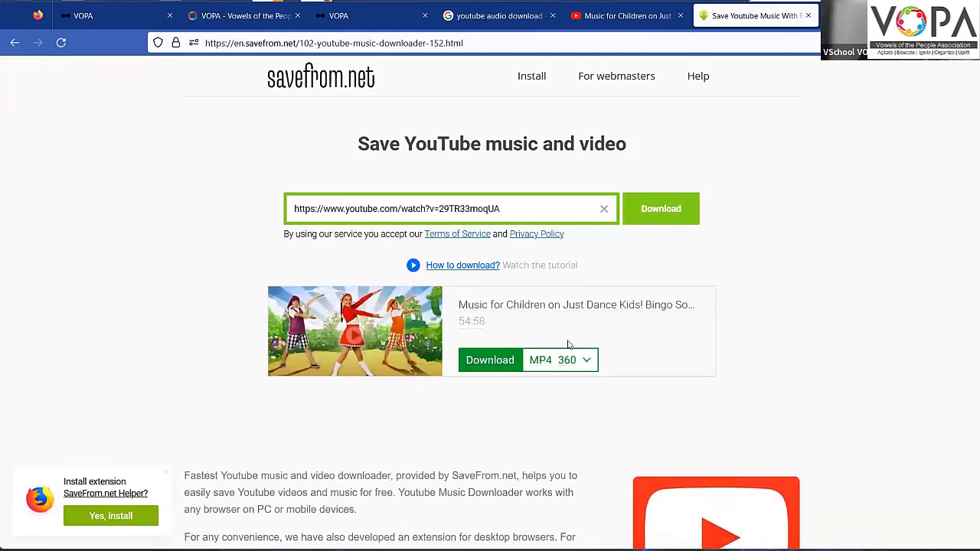
left_click(586, 363)
left_click(587, 379)
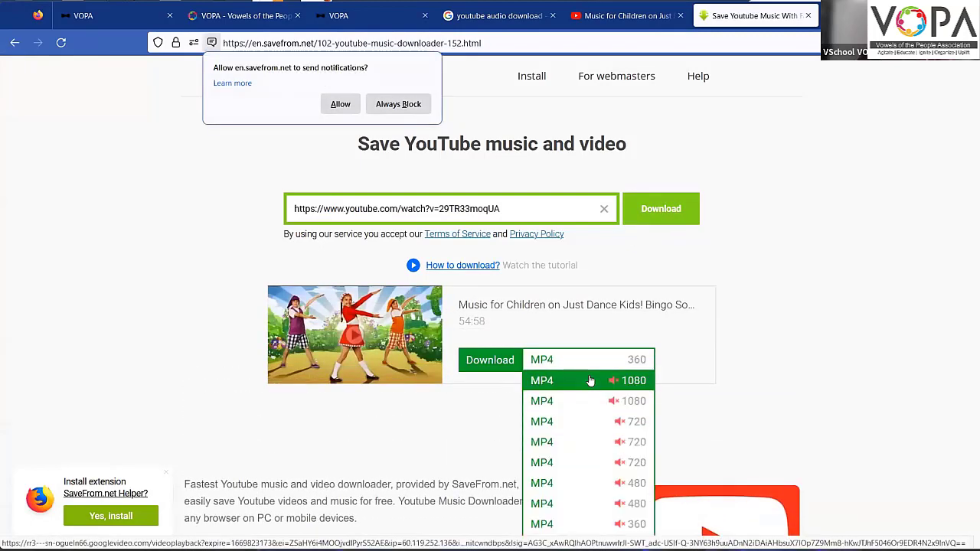
scroll(587, 401, "down", 5)
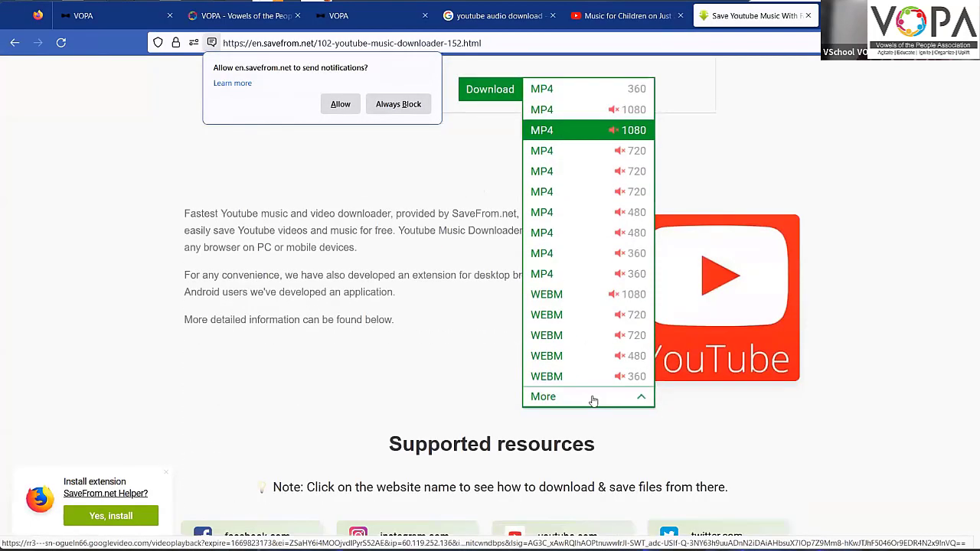
left_click(594, 396)
left_click(626, 112)
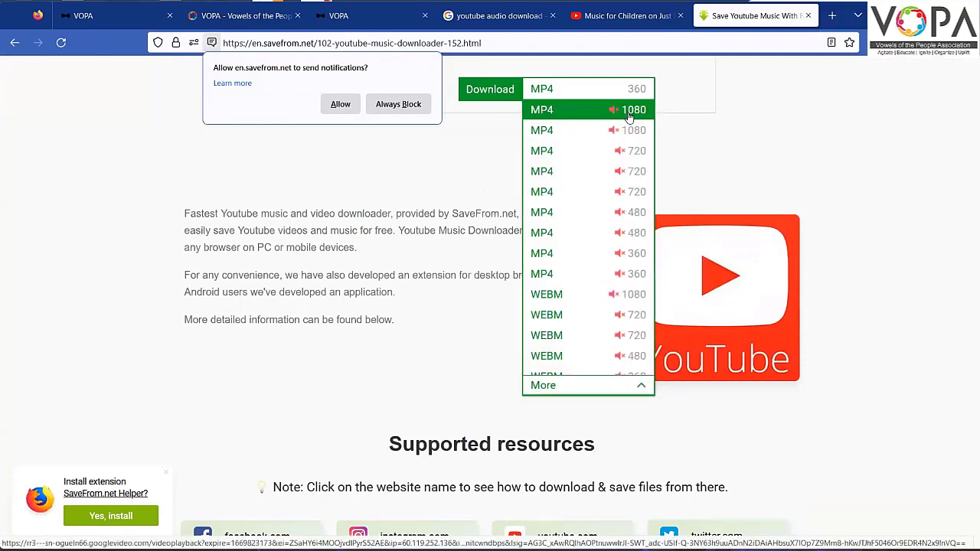
scroll(587, 184, "up", 2)
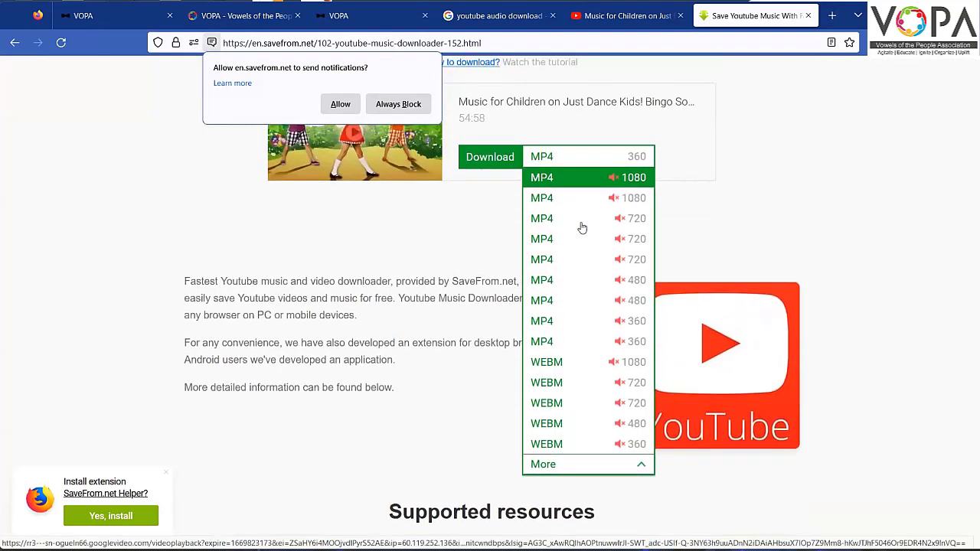
scroll(580, 240, "up", 4)
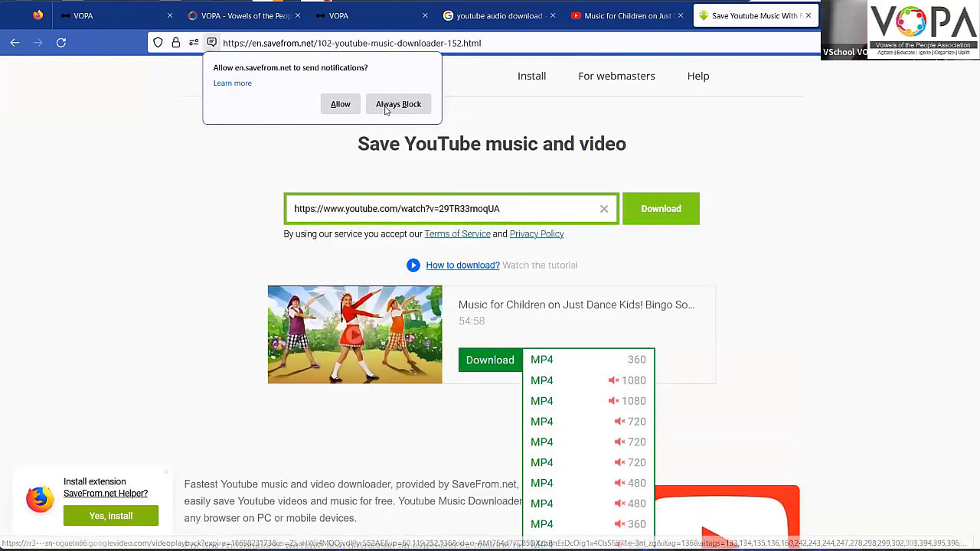
- Always block SaveFrom.net notifications, close the Music for Children YouTube tab, and return to Google results
left_click(348, 107)
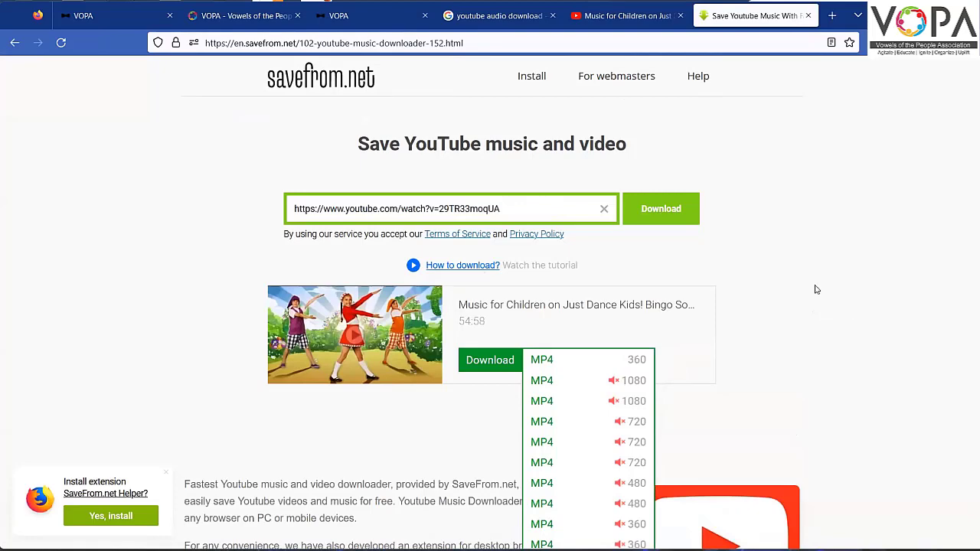
left_click(663, 25)
left_click(680, 15)
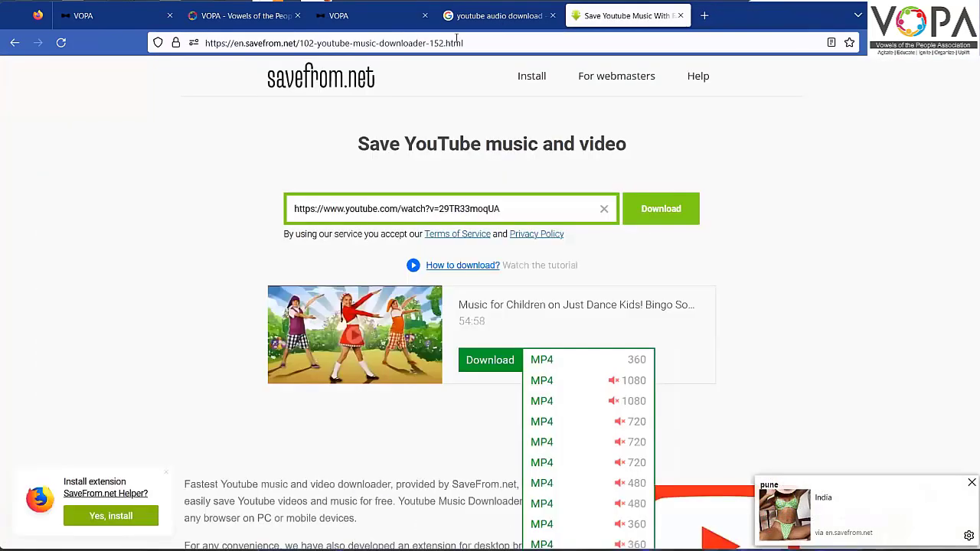
key("ctrl+shift+Tab")
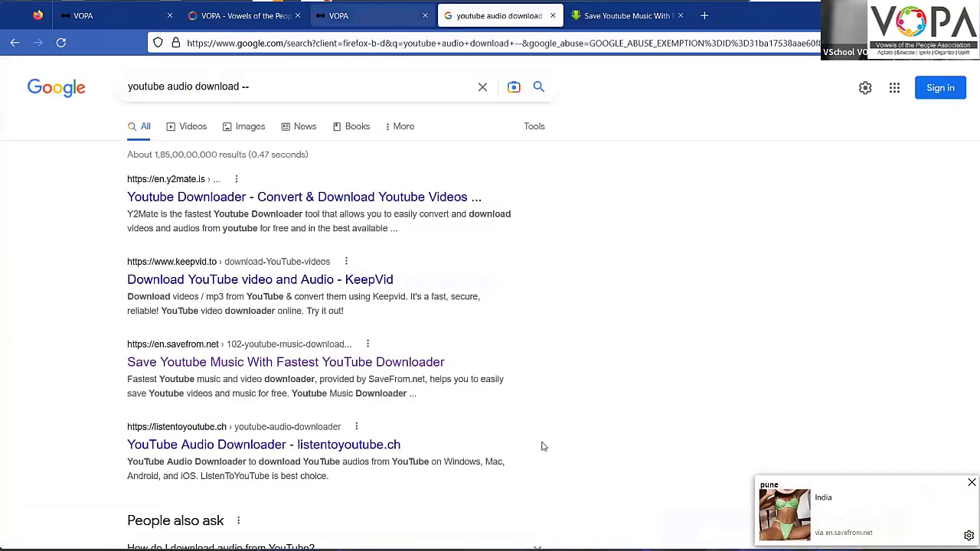
- In the lesson editor, dismiss the savefrom popup and delete the empty audio-file block, confirming with YES
left_click(354, 22)
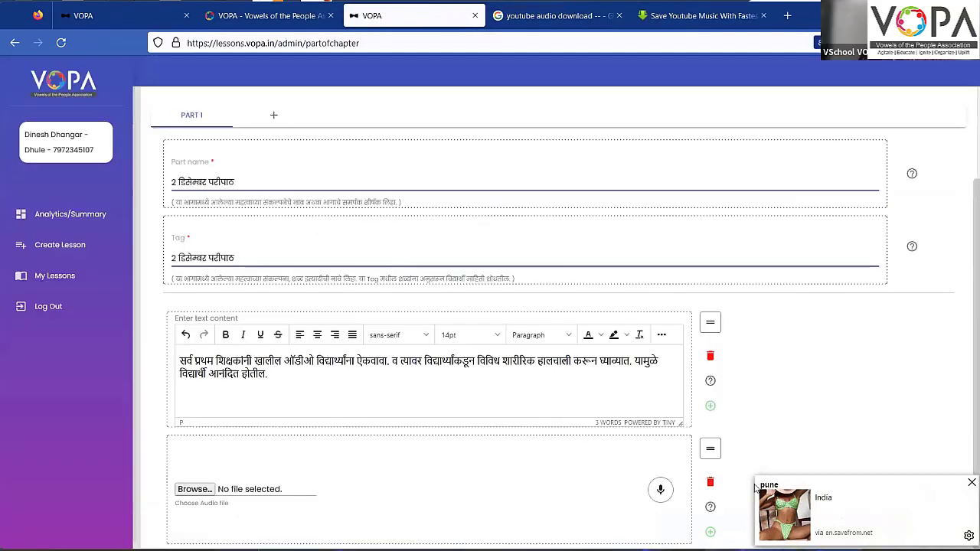
left_click(972, 483)
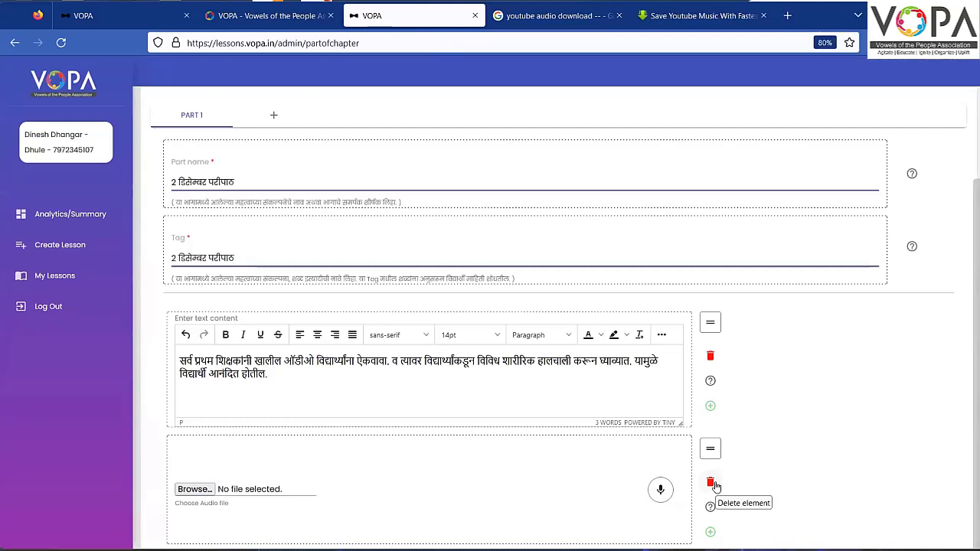
left_click(711, 483)
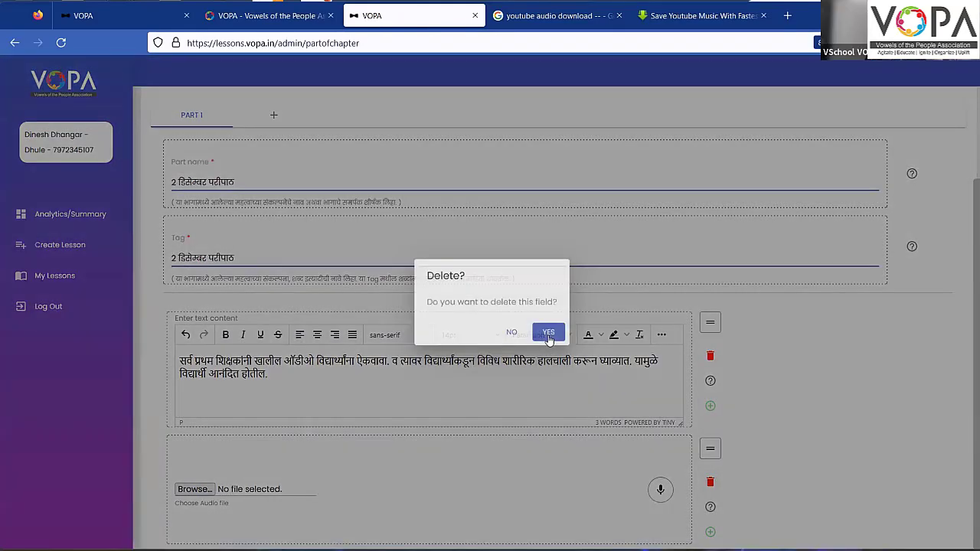
left_click(548, 339)
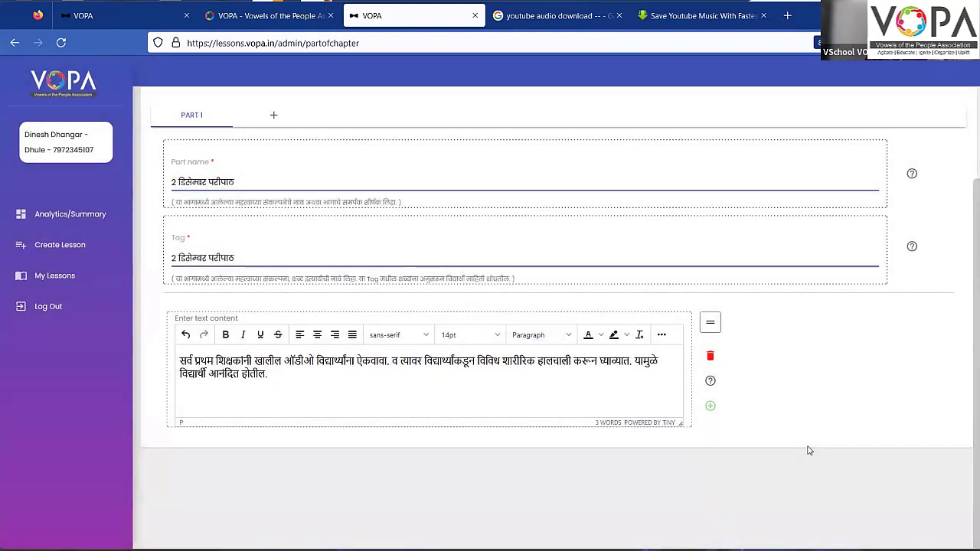
left_click(708, 409)
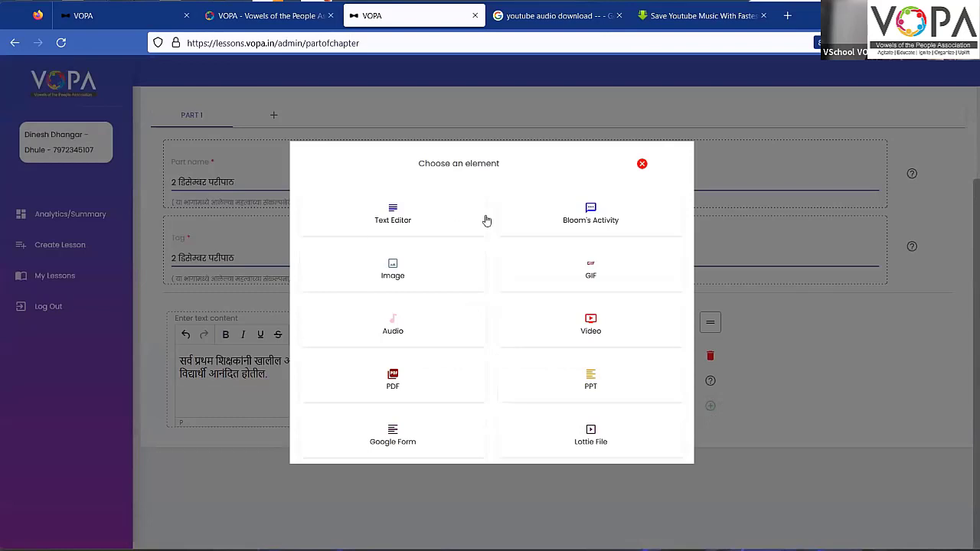
left_click(590, 325)
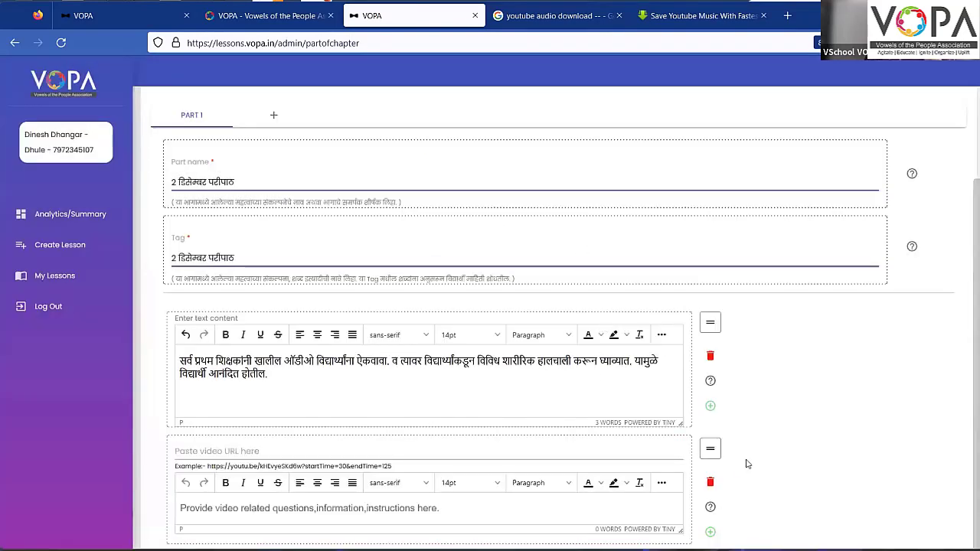
left_click(230, 450)
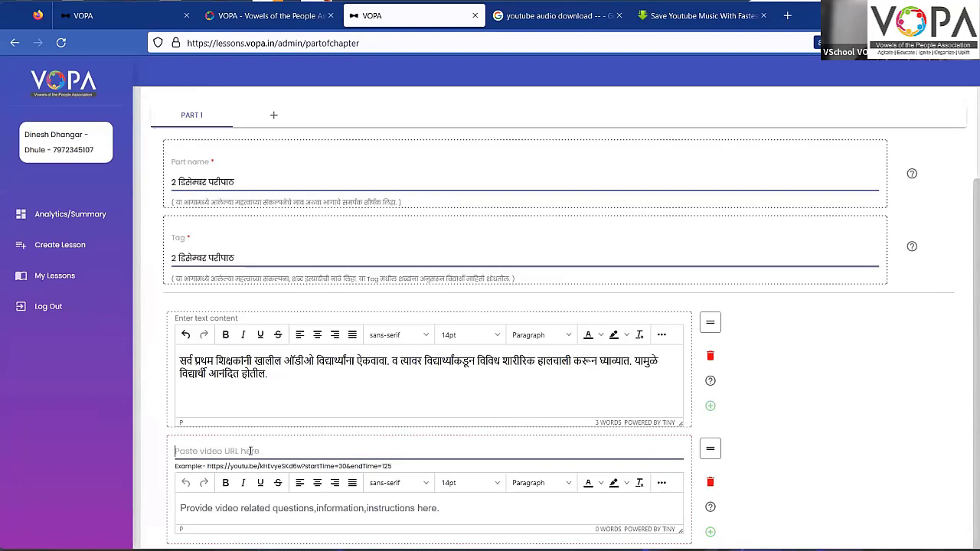
type("https://www.youtube.com/watch?v=29TR33moqUA")
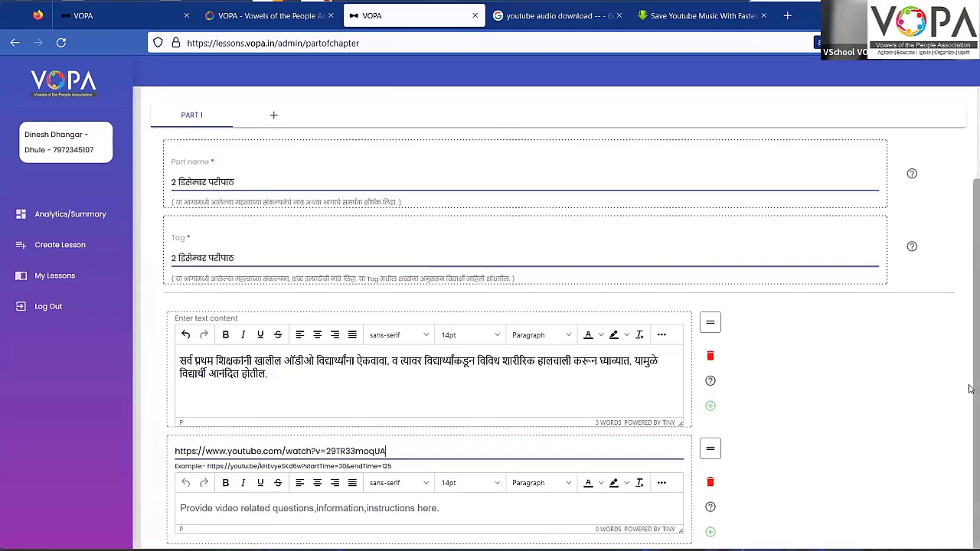
scroll(970, 356, "up", 1)
scroll(969, 383, "down", 1)
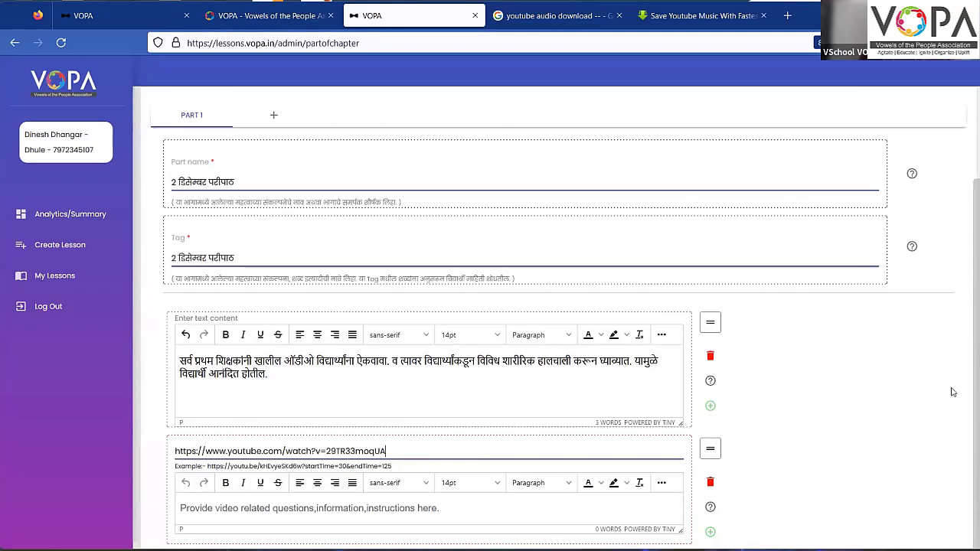
left_click(708, 528)
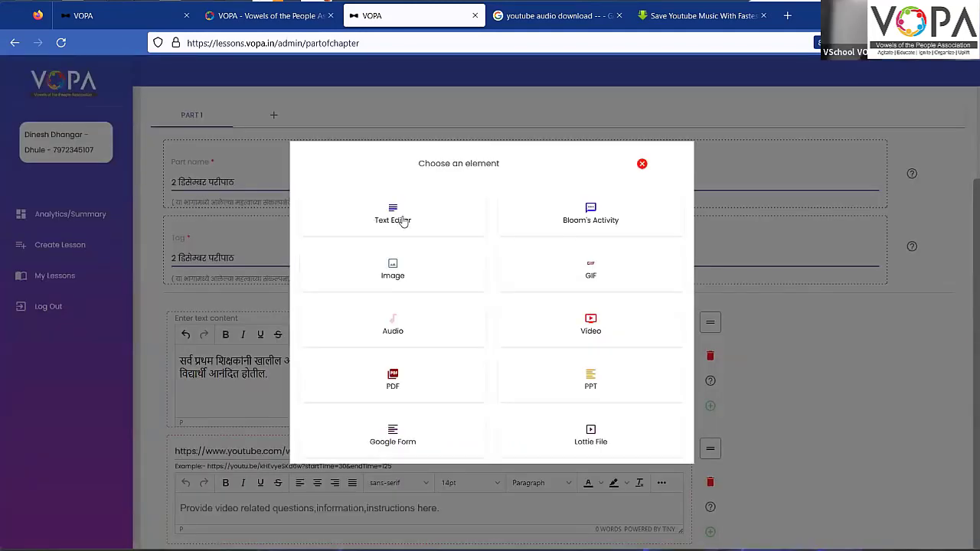
- Add a text block starting 'शिक्षक विद्यार्थ्यांकडून प्रथम सावधान विश्राम कृती करून घेतील…' ending 'देतील.'
left_click(402, 222)
scroll(730, 471, "down", 2)
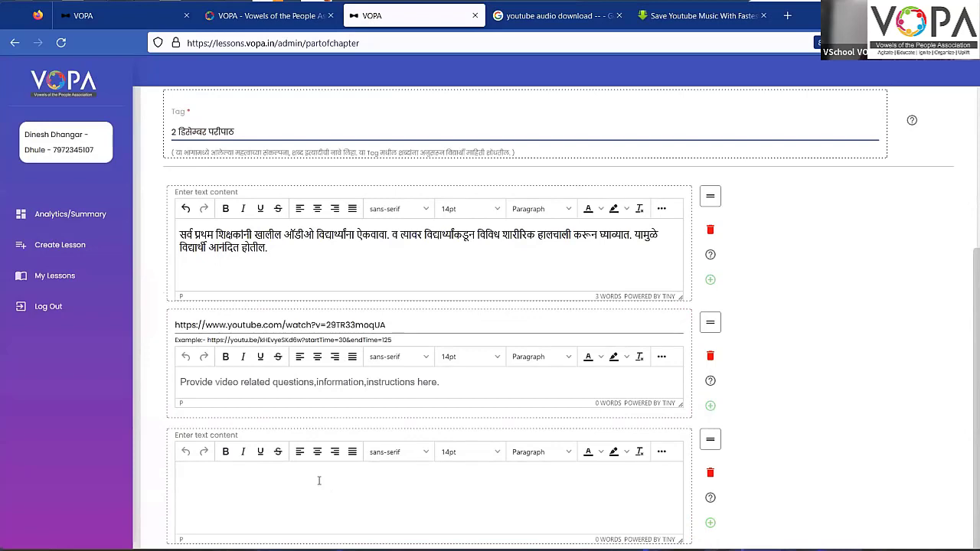
left_click(197, 474)
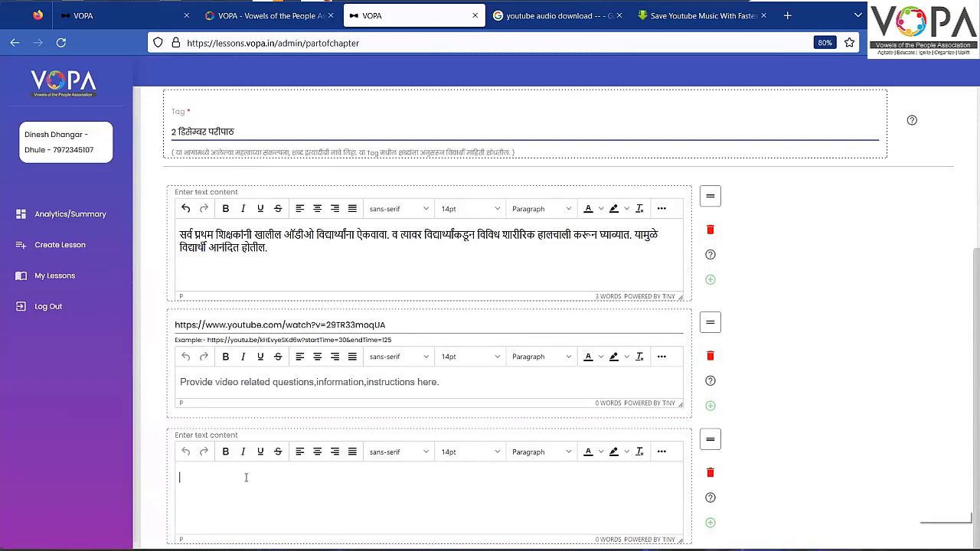
type("शिक्षक")
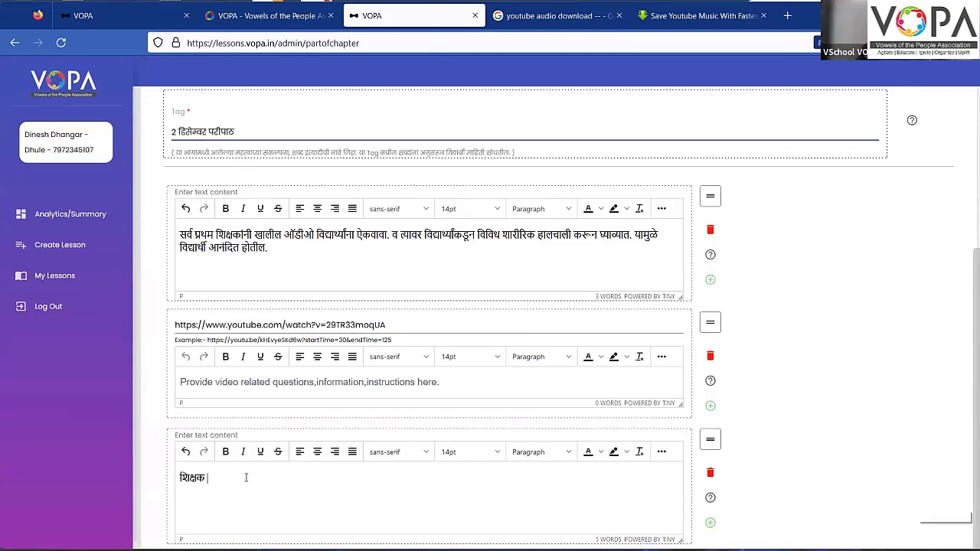
type(" विद्यार्थ्यांना")
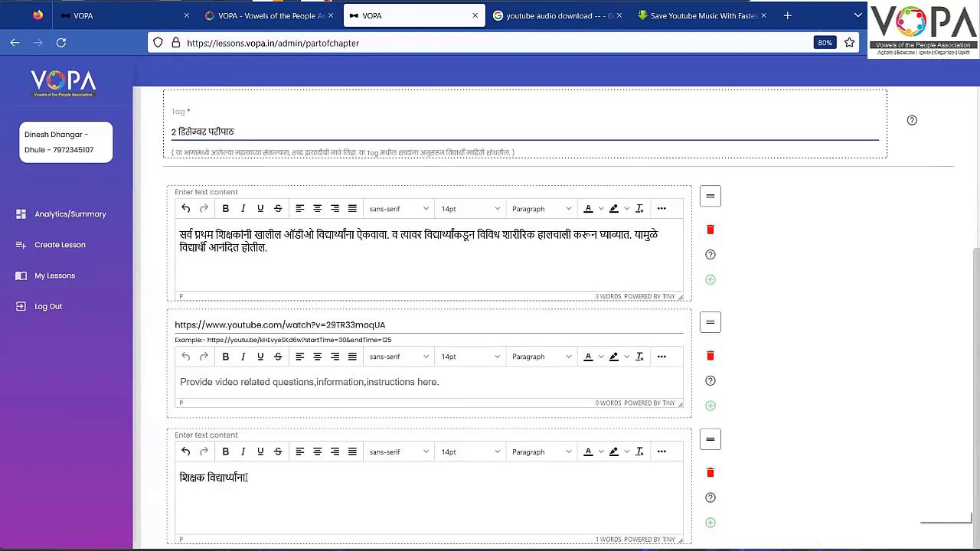
key("BackSpace")
type("कडून")
type("प्रथम सावधान")
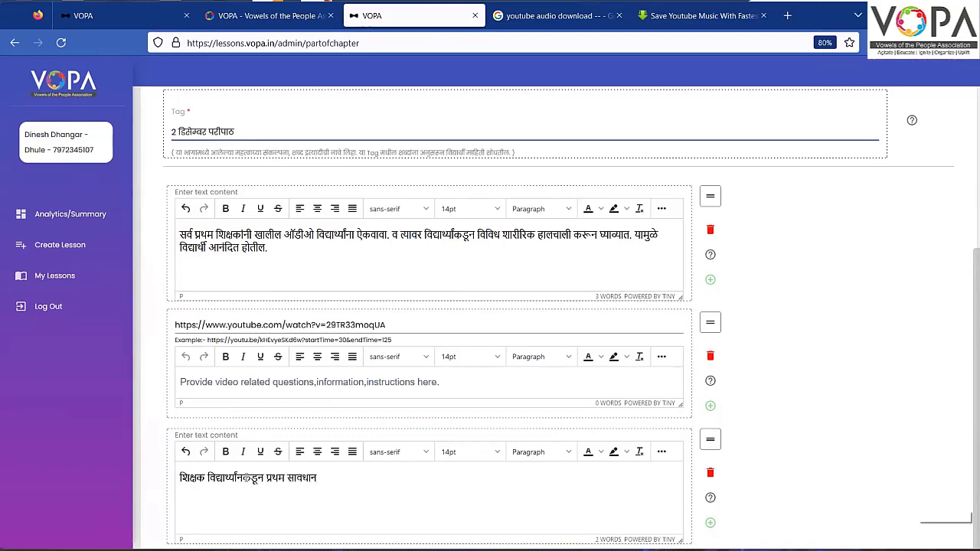
type(" विश्राम कृती करून घेतील व")
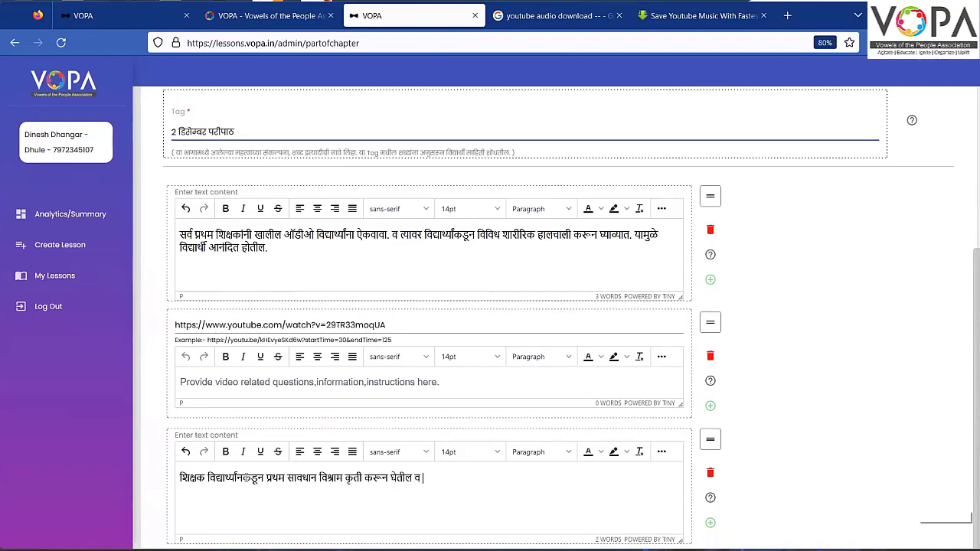
type(" त्यानंतर सावधान")
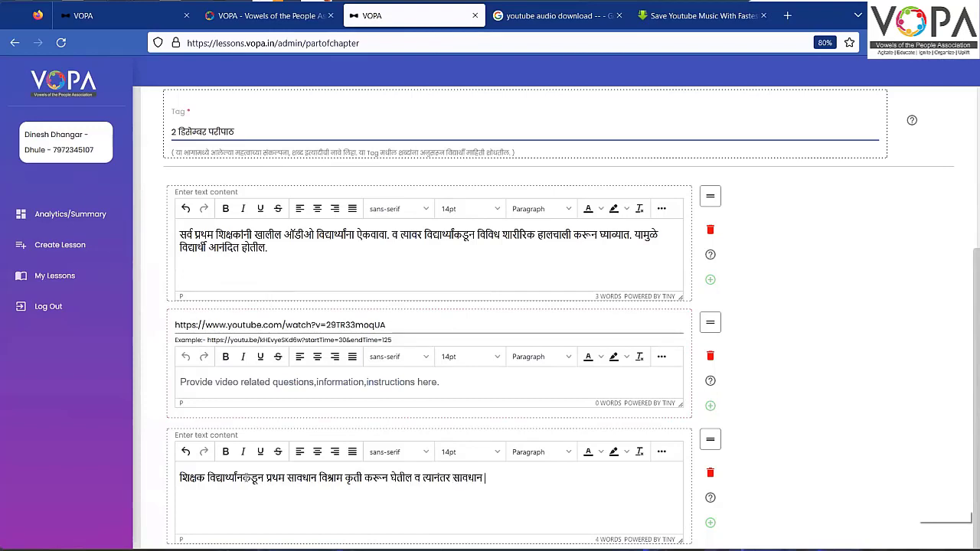
type(" स्थितीमध्ये ")
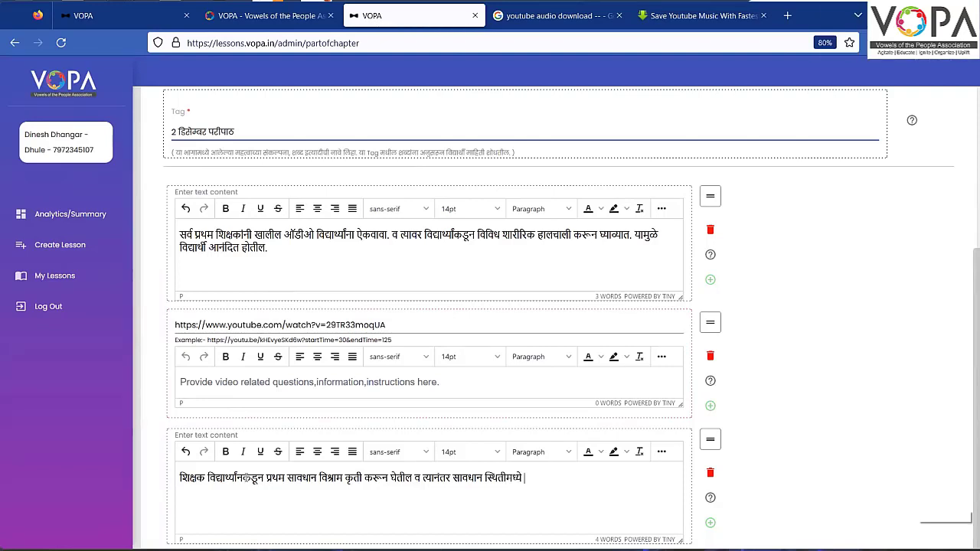
type("राष्ट्रगीताच्या")
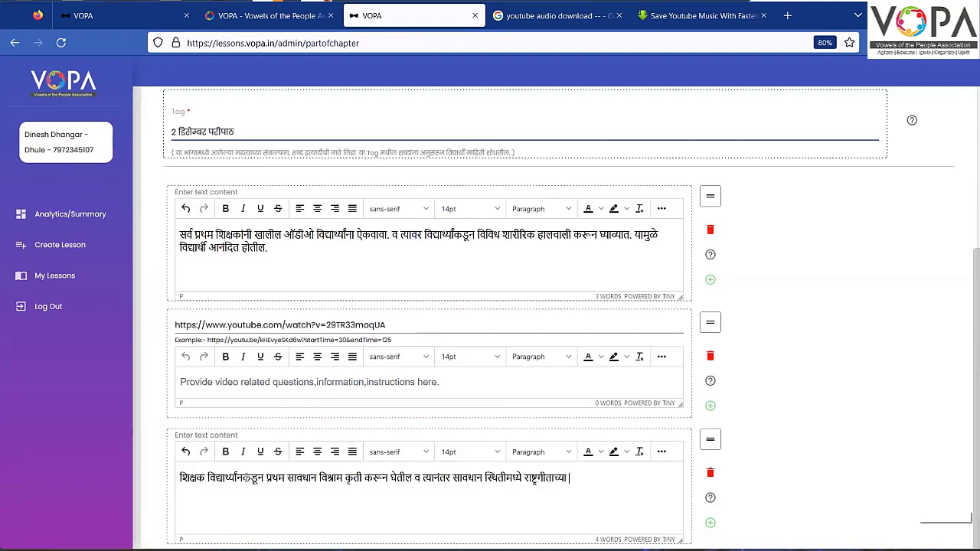
type(" सूचना")
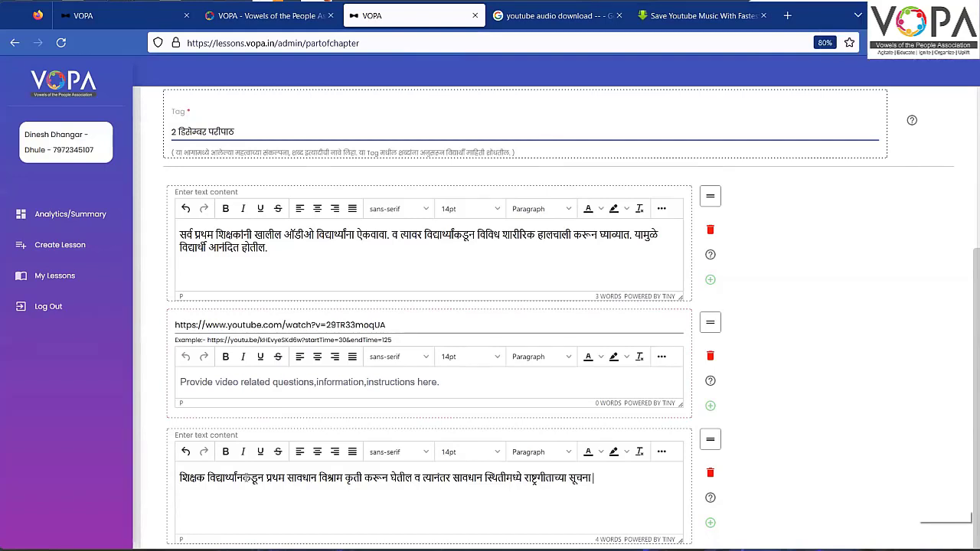
type("देतील.")
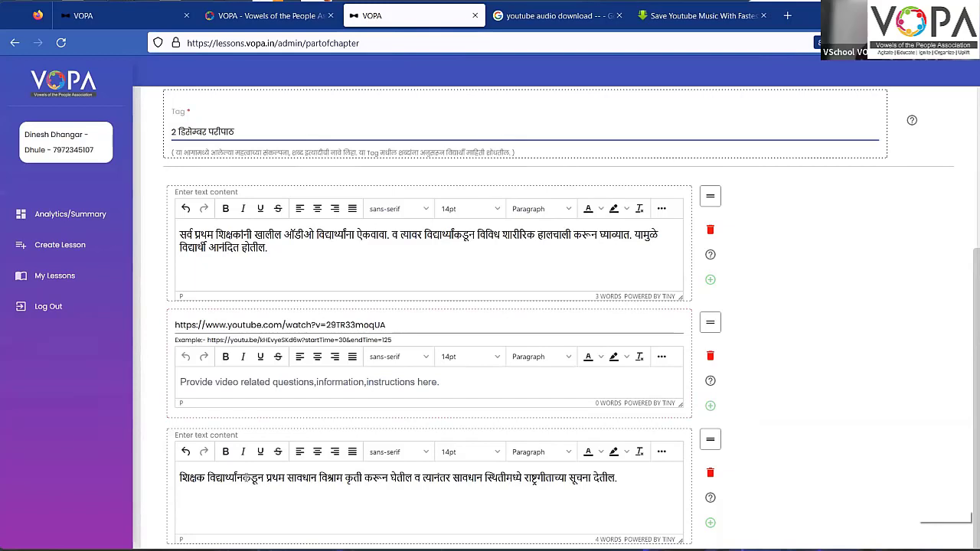
- On a new line add 'खालील व्हिडिओ/ऑडिओ लाऊन राष्ट्रगीत म्हणतील.'
key("Return")
type("खालील")
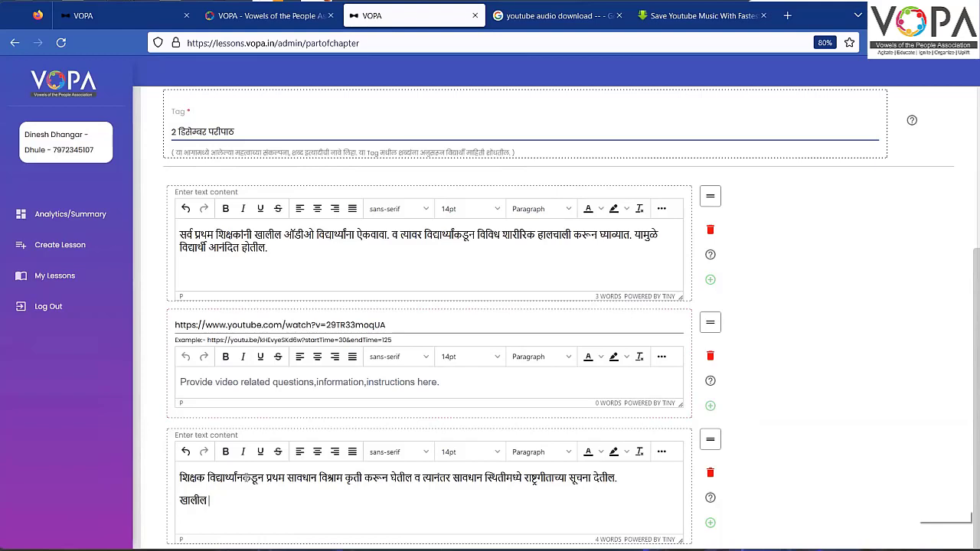
type(" विधिवत")
key("BackSpace")
key("BackSpace")
key("BackSpace")
key("BackSpace")
key("BackSpace")
key("BackSpace")
key("BackSpace")
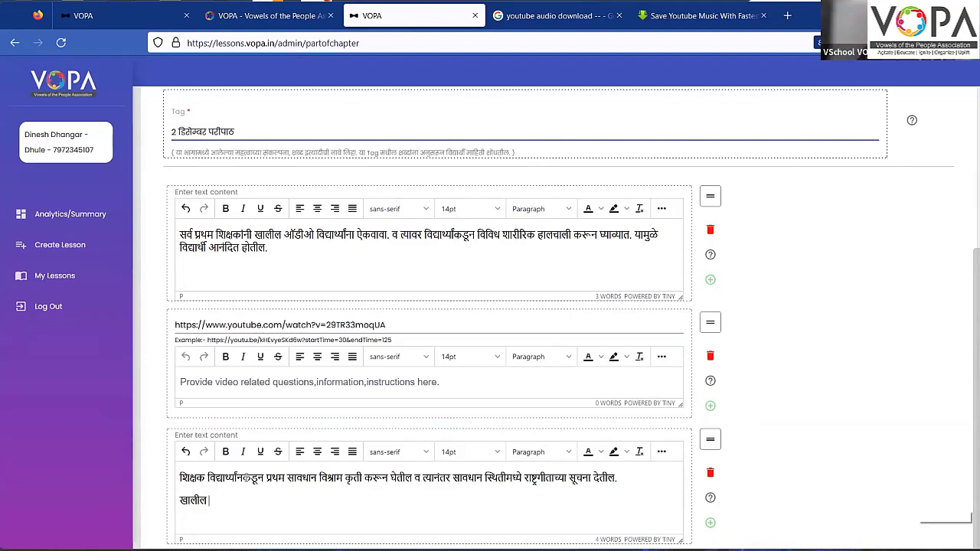
type("व्हिडिओ/")
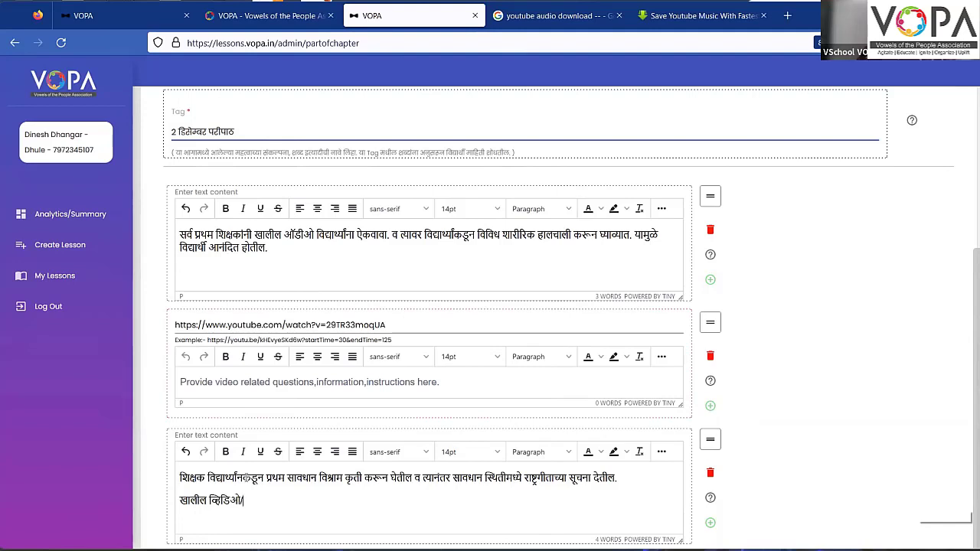
type("ऑडिओ लाऊन")
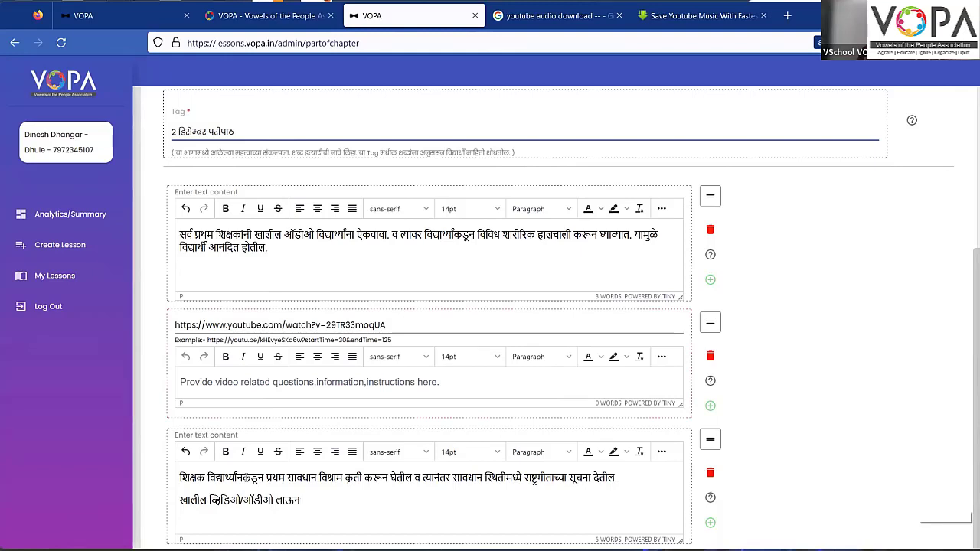
type(" राष्ट्रगीत म्हणतील.")
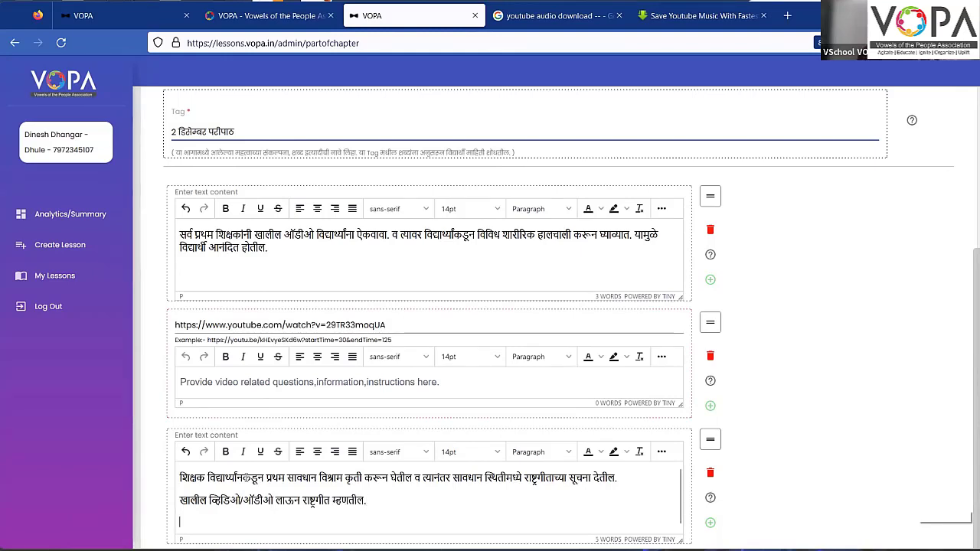
key("Return")
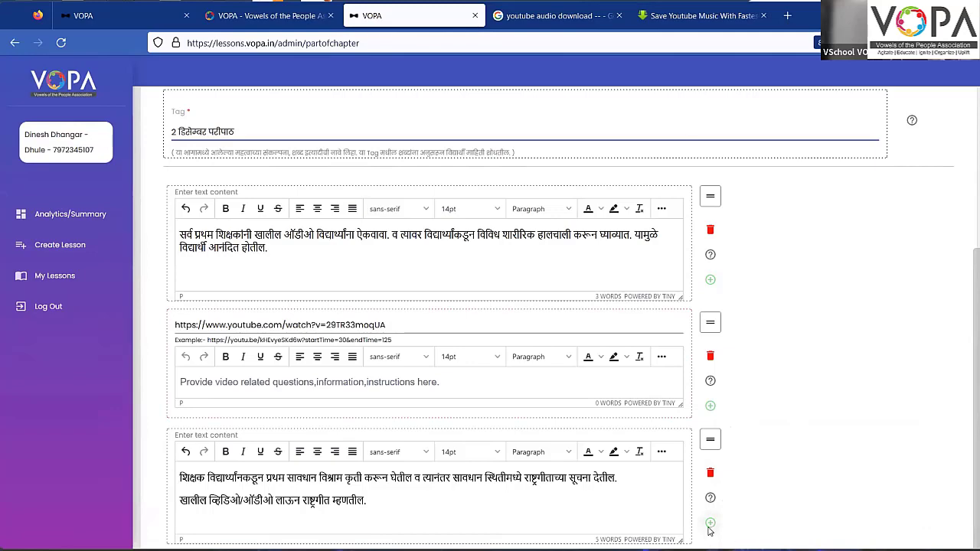
- Insert an empty Video element below the national-anthem text and focus its URL field
left_click(710, 523)
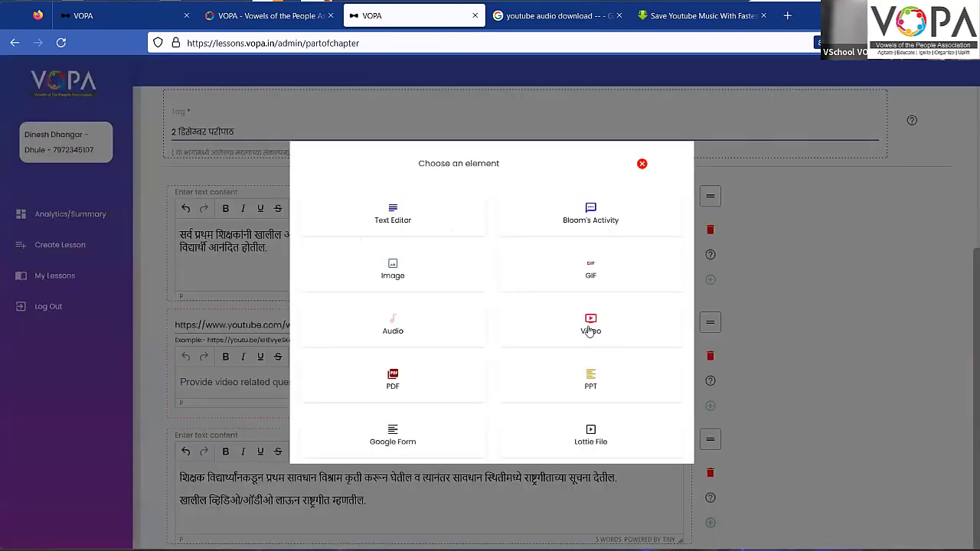
left_click(619, 331)
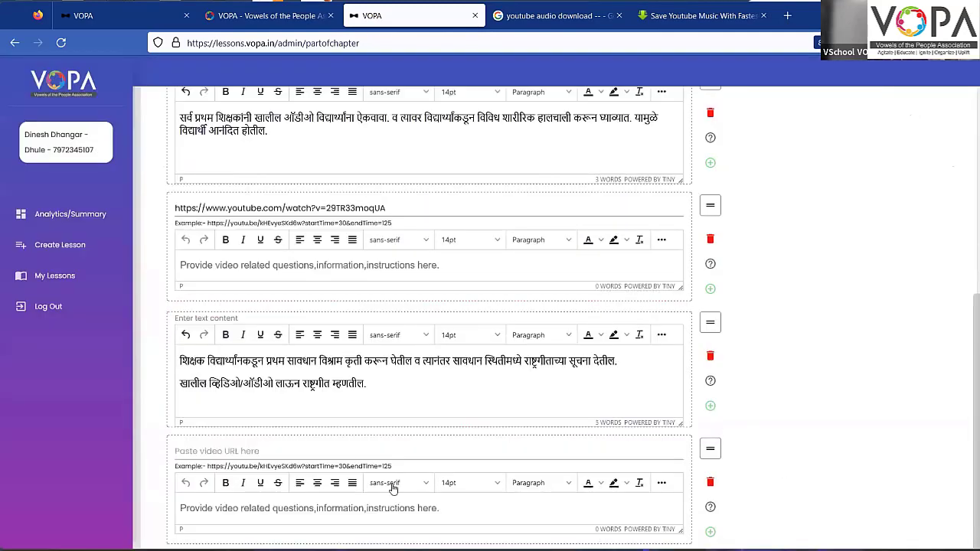
left_click(198, 451)
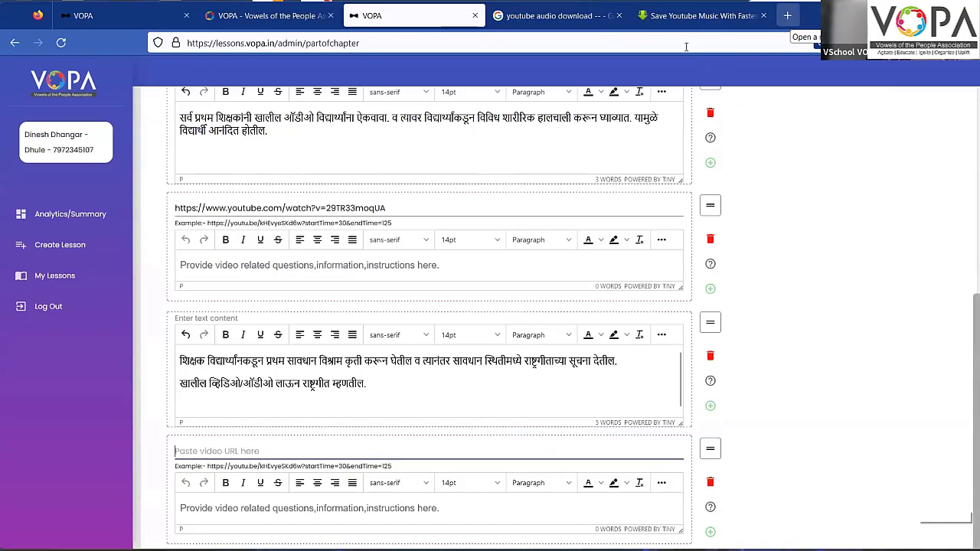
left_click(784, 20)
- Open youtube.com in the new tab and search for 'indian anthem'
left_click(686, 47)
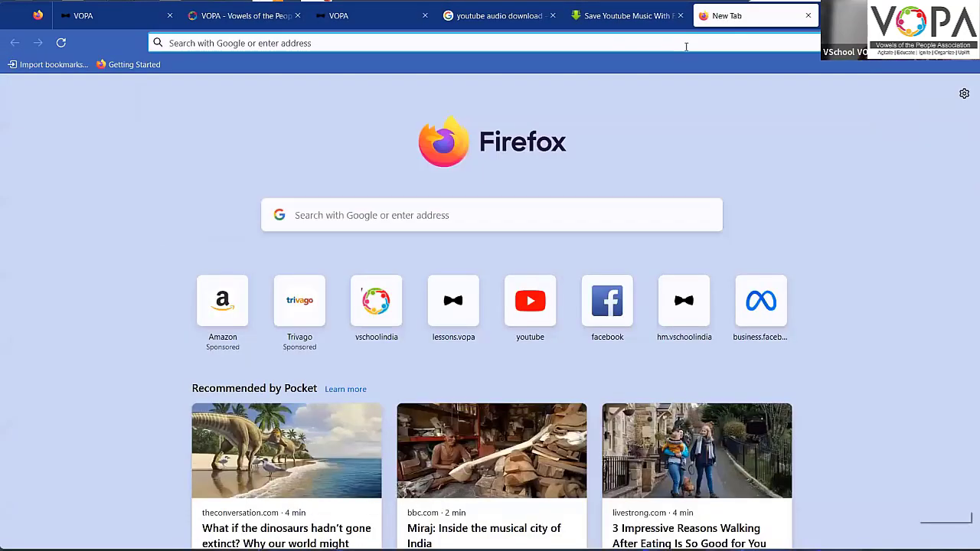
left_click(686, 47)
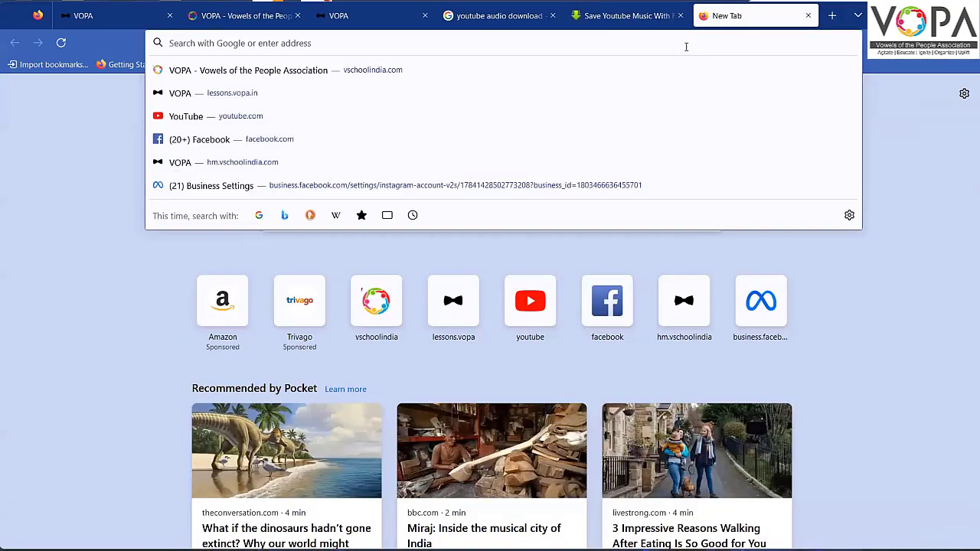
type("youtube.com")
key("Return")
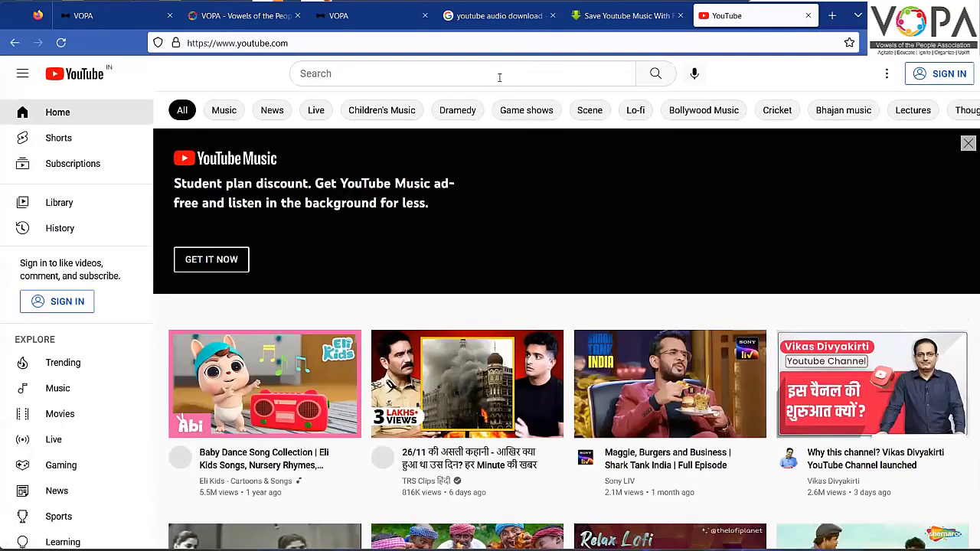
left_click(499, 77)
type("indian anthem")
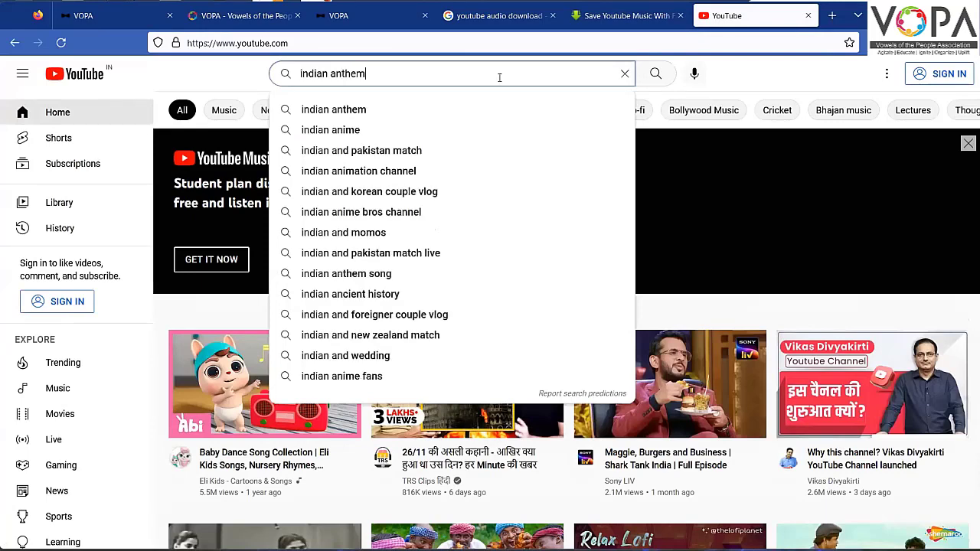
key("Return")
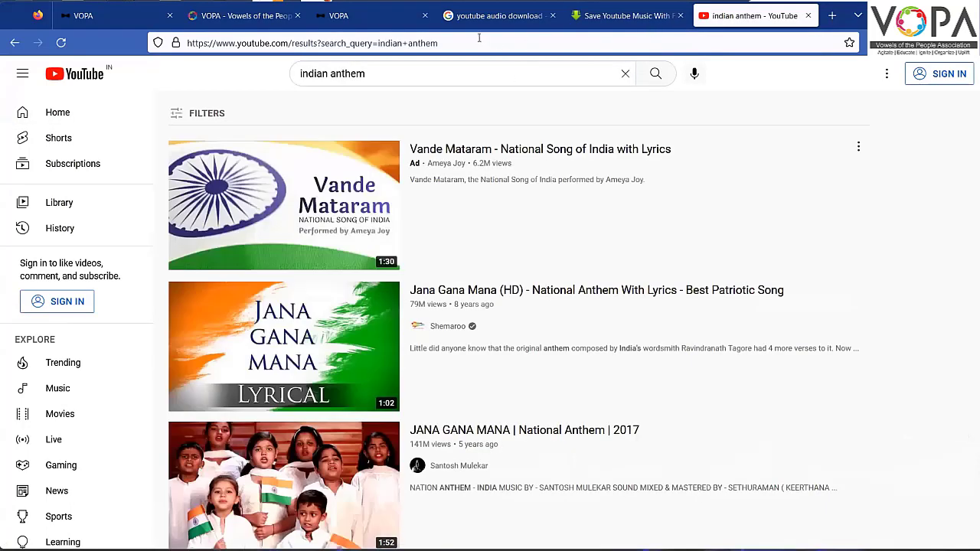
- Close the leftover music downloader and 'youtube audio download' tabs and dismiss the Firefox View popup
left_click(680, 16)
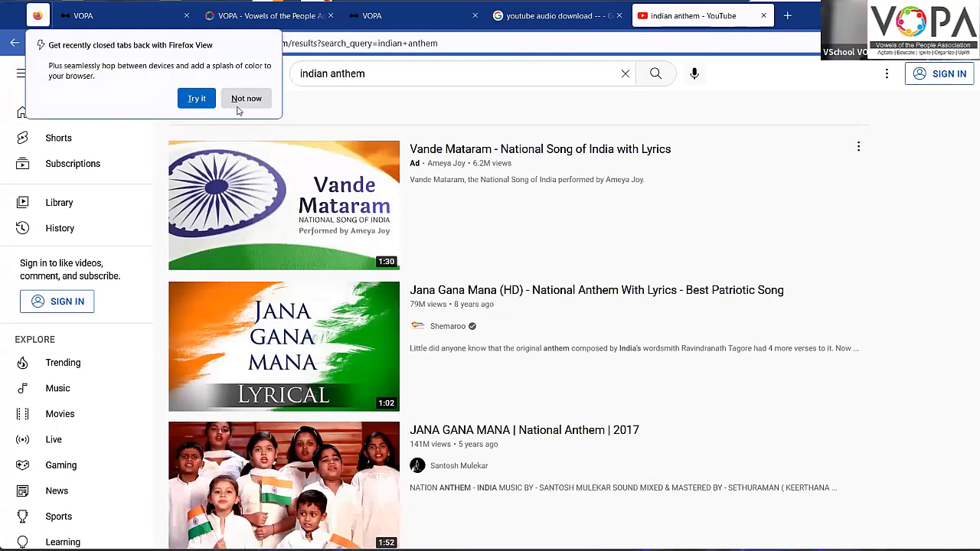
left_click(245, 100)
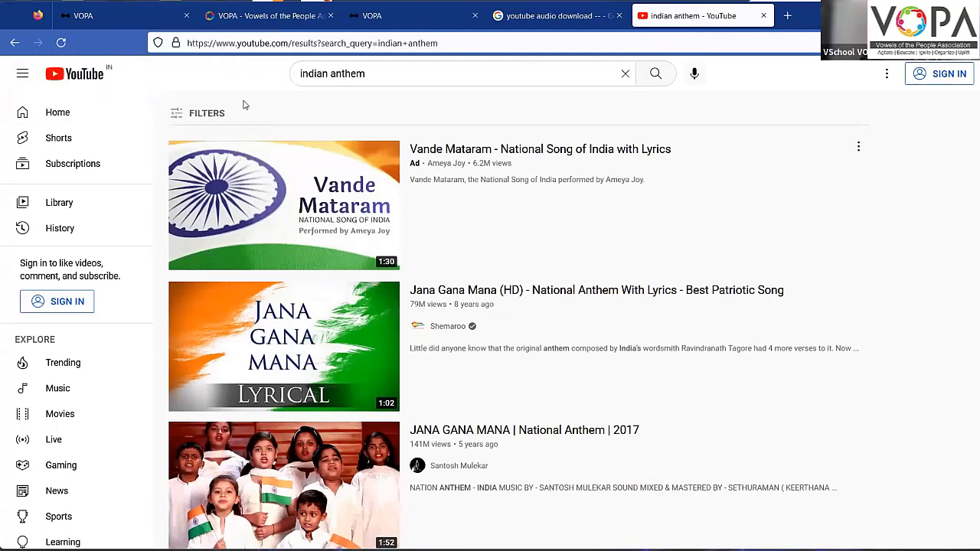
left_click(531, 23)
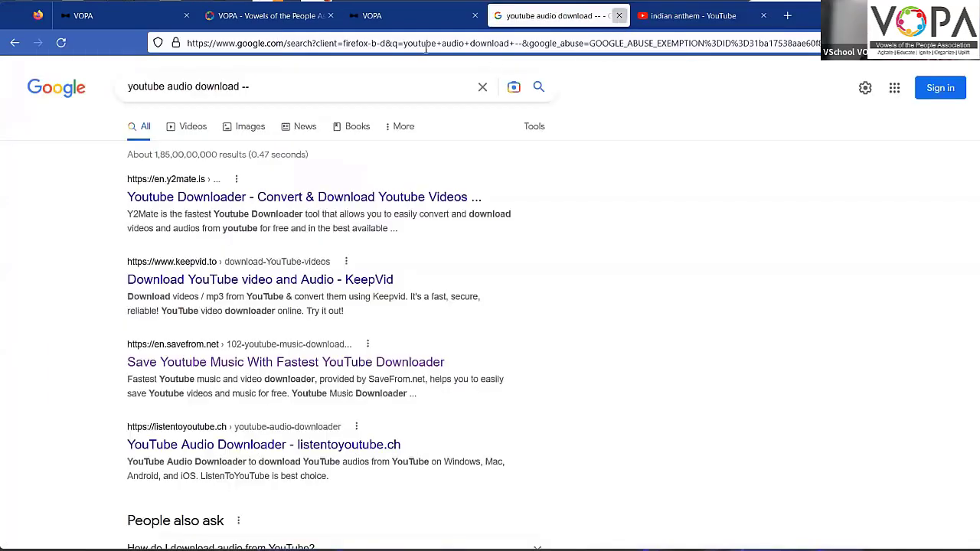
left_click(618, 15)
key("ctrl+shift+Tab")
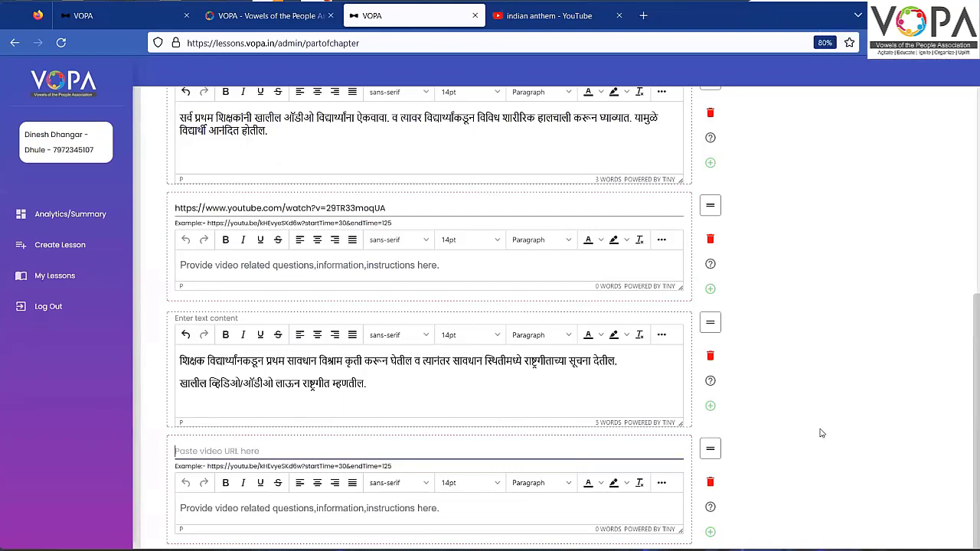
- Open the Vande Mataram video and paste its link (watch?v=e41Bwihtke8) into the new video block
left_click(536, 29)
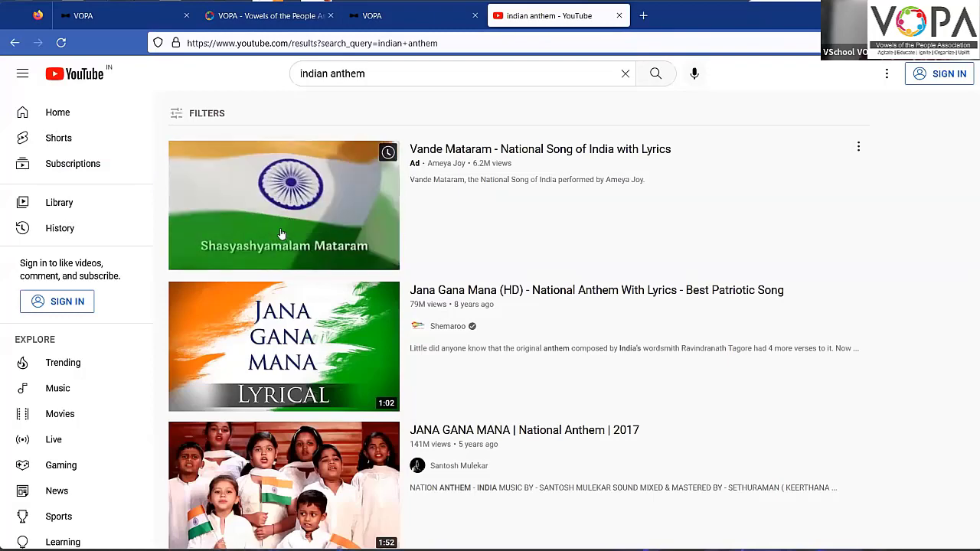
left_click(283, 205)
left_click(314, 43)
key("ctrl+c")
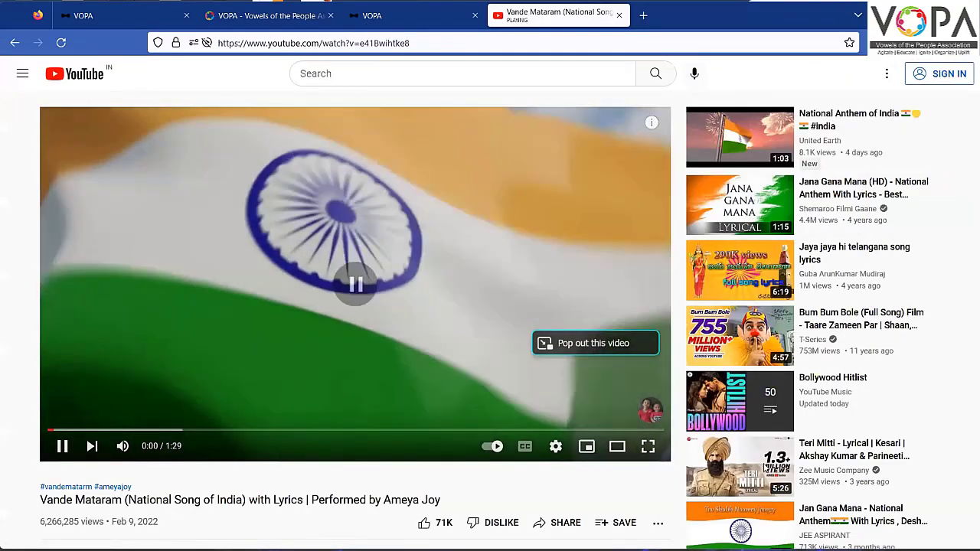
key("ctrl+shift+Tab")
key("ctrl+v")
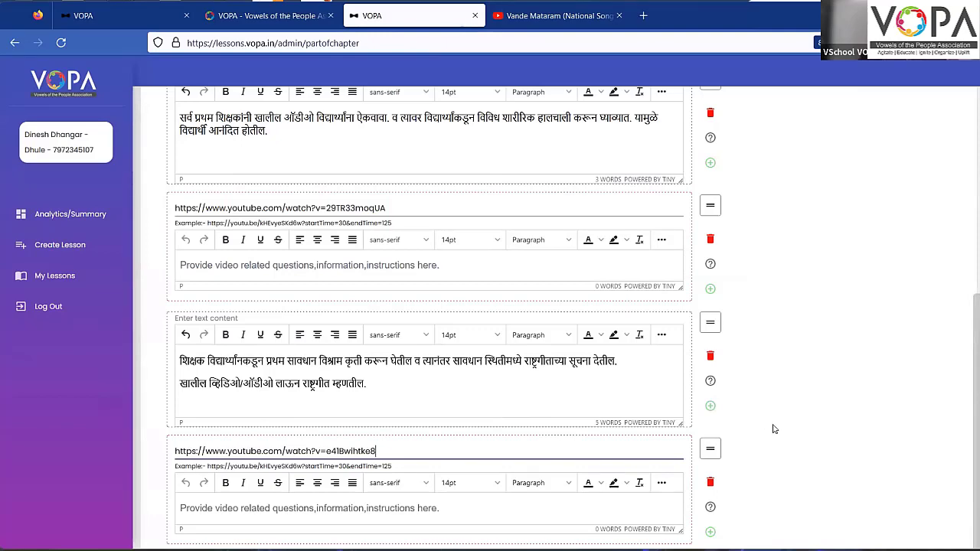
- Save Part 1 from the top of the editor, creating the 2 डिसेम्बर chapter
scroll(816, 492, "up", 5)
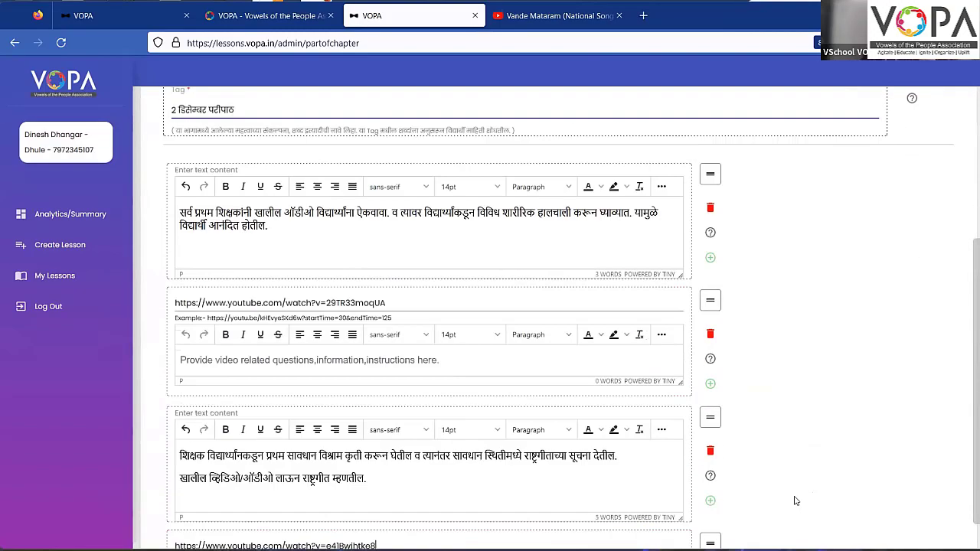
scroll(794, 502, "down", 1)
scroll(794, 501, "up", 5)
scroll(794, 501, "up", 1)
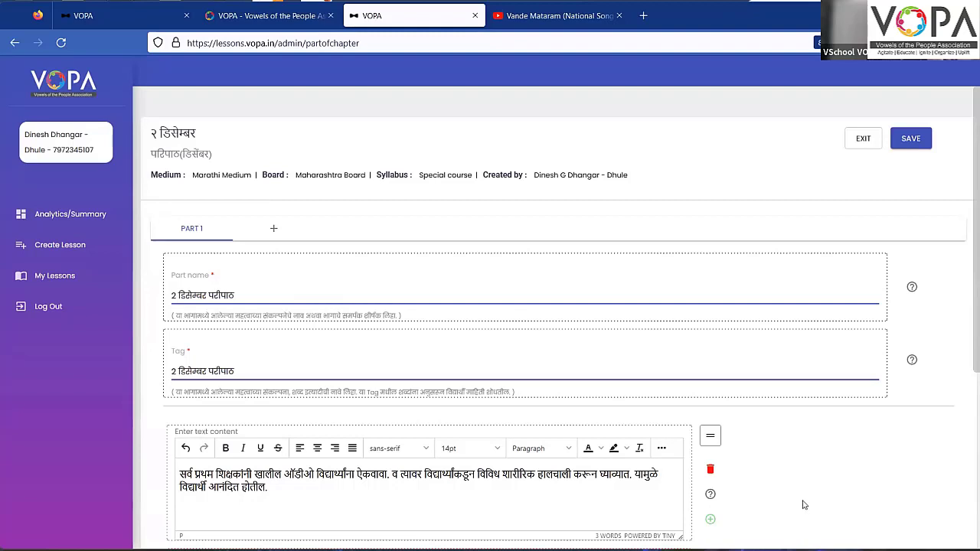
left_click(911, 149)
left_click(905, 146)
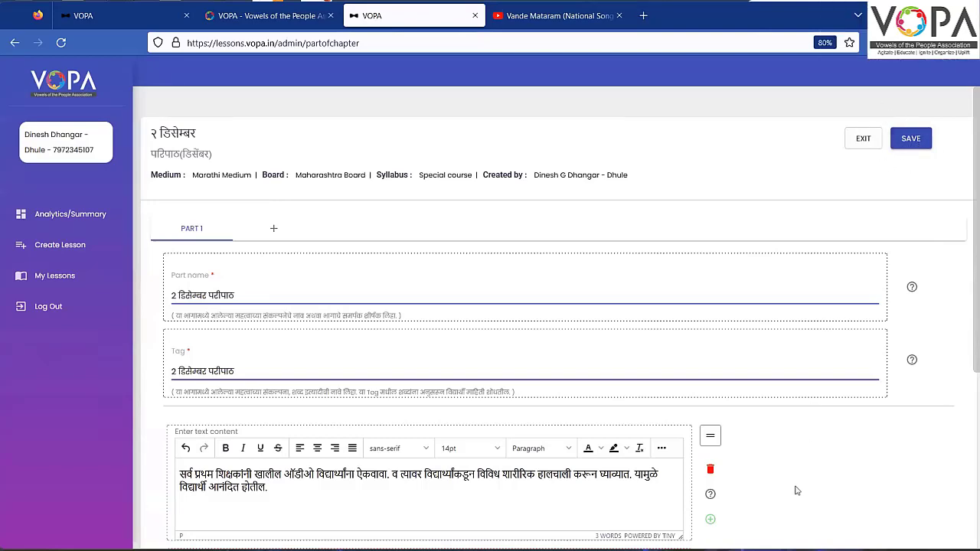
scroll(795, 482, "down", 4)
scroll(795, 470, "up", 3)
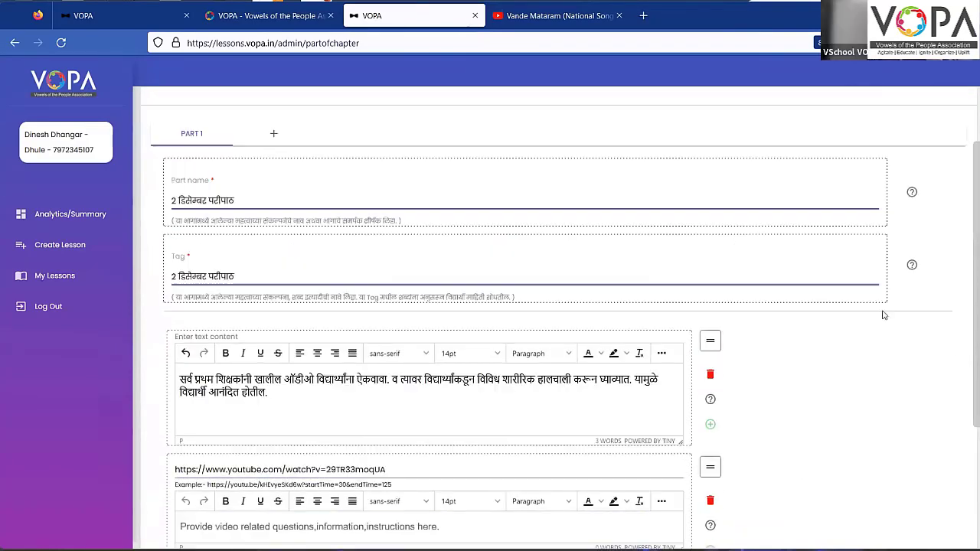
scroll(883, 315, "up", 1)
left_click(911, 142)
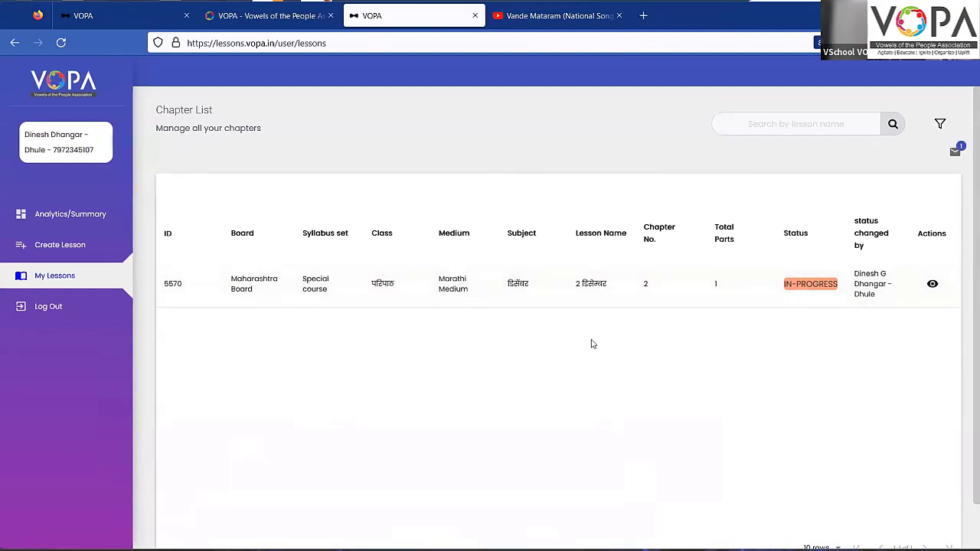
left_click(586, 285)
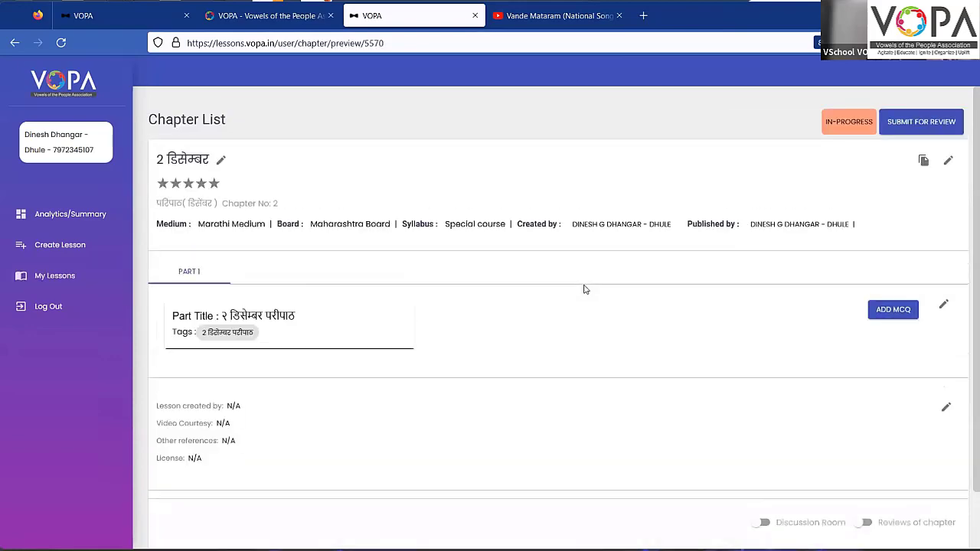
scroll(507, 344, "down", 3)
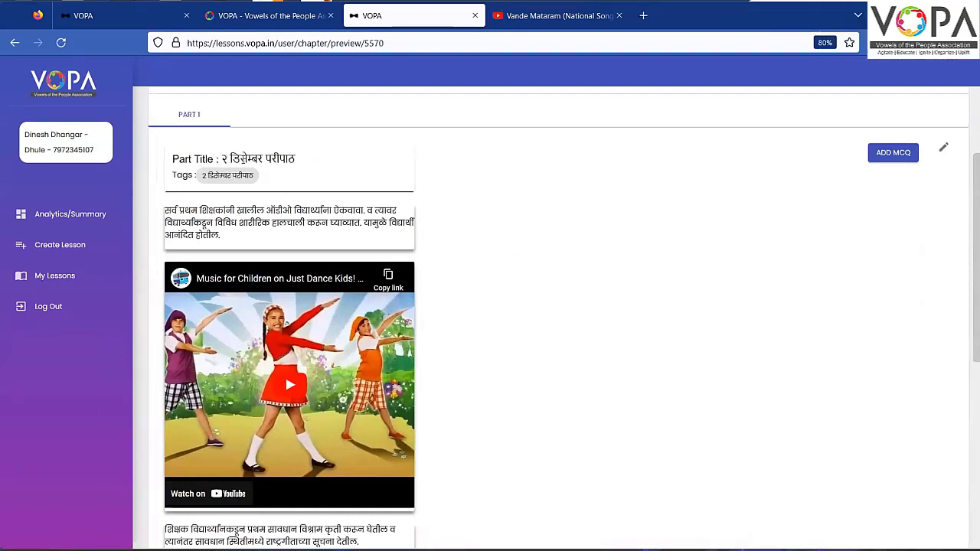
left_click_drag(227, 159, 314, 170)
left_click(212, 183)
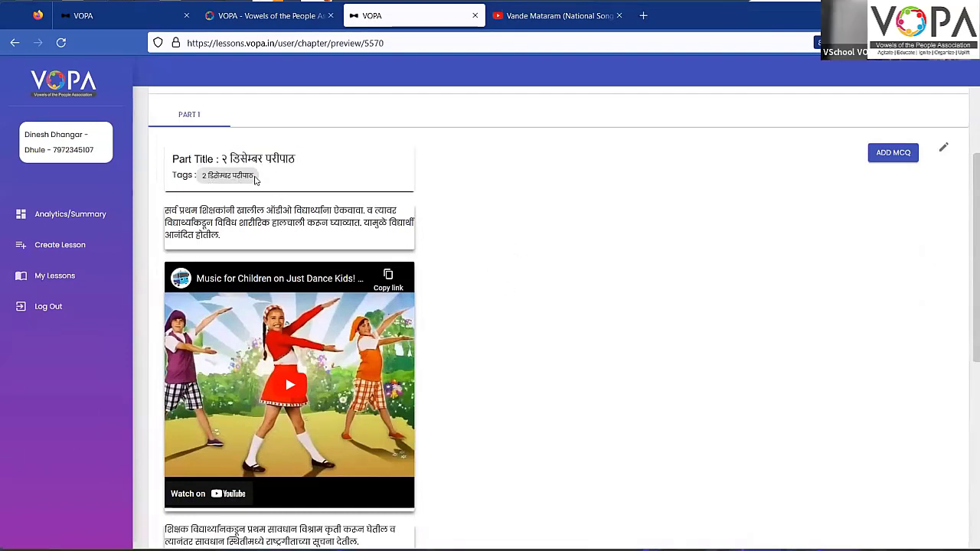
left_click_drag(167, 211, 243, 237)
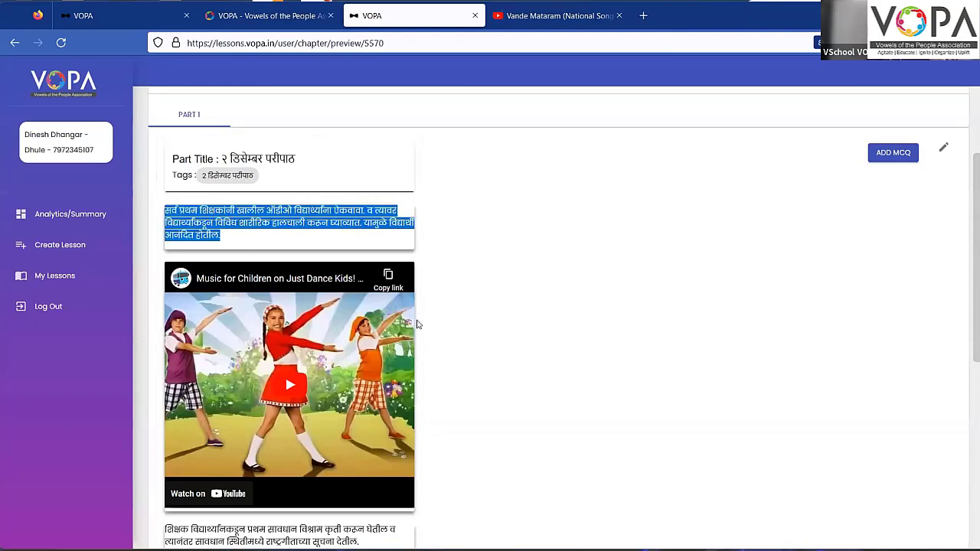
left_click(602, 436)
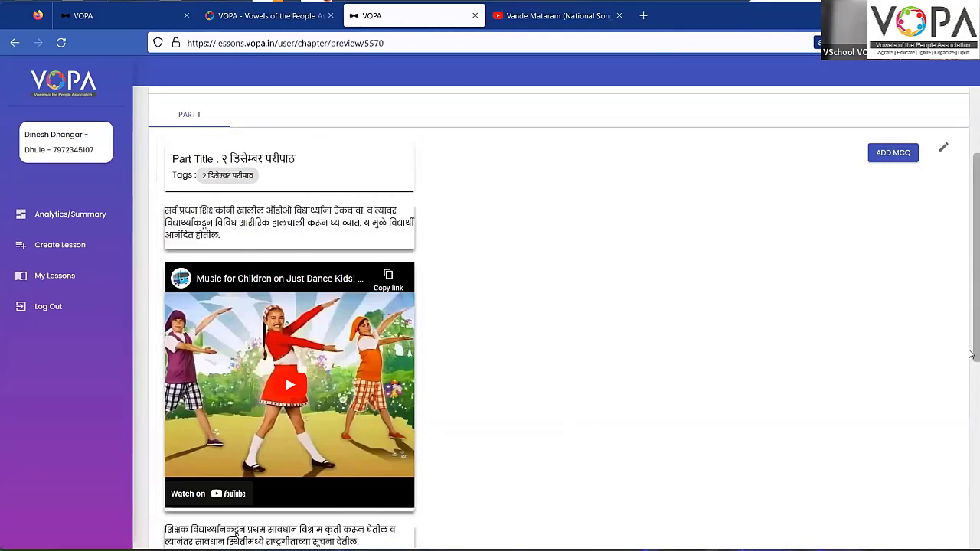
scroll(970, 490, "down", 3)
scroll(969, 498, "down", 2)
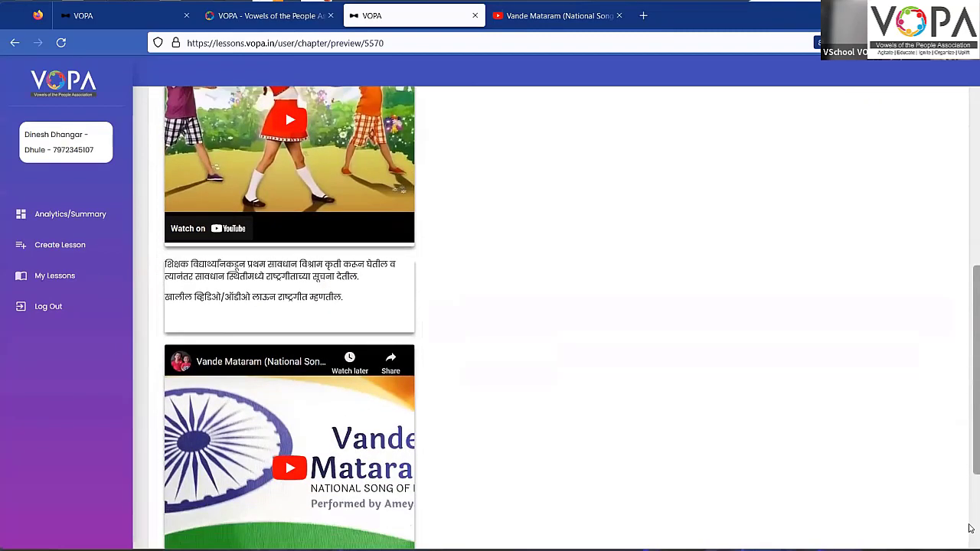
scroll(970, 448, "up", 1)
scroll(969, 398, "up", 5)
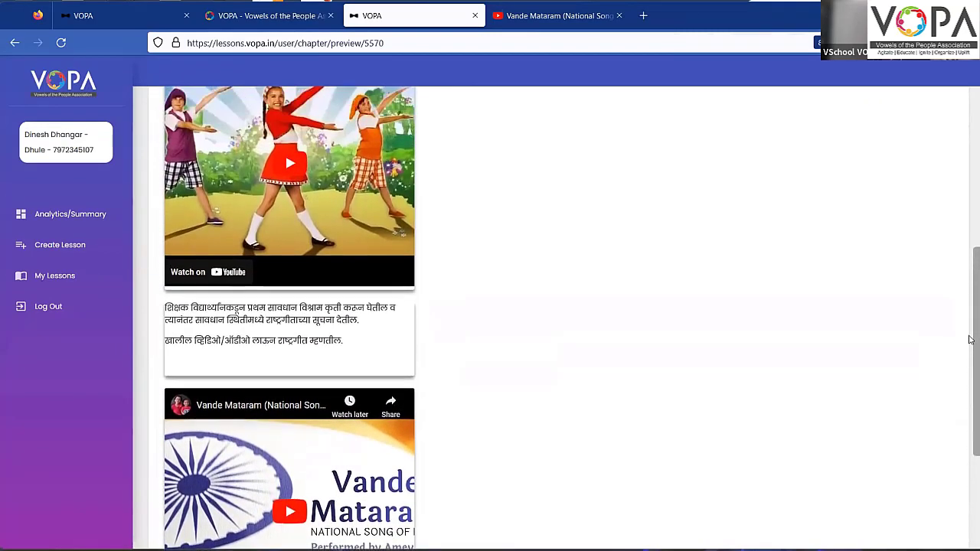
scroll(949, 263, "down", 6)
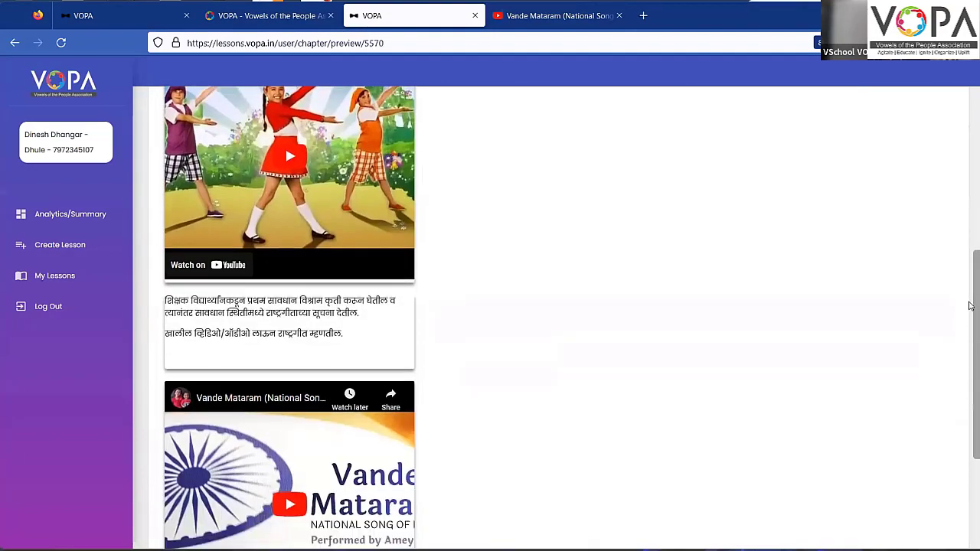
scroll(974, 228, "up", 3)
scroll(952, 176, "up", 6)
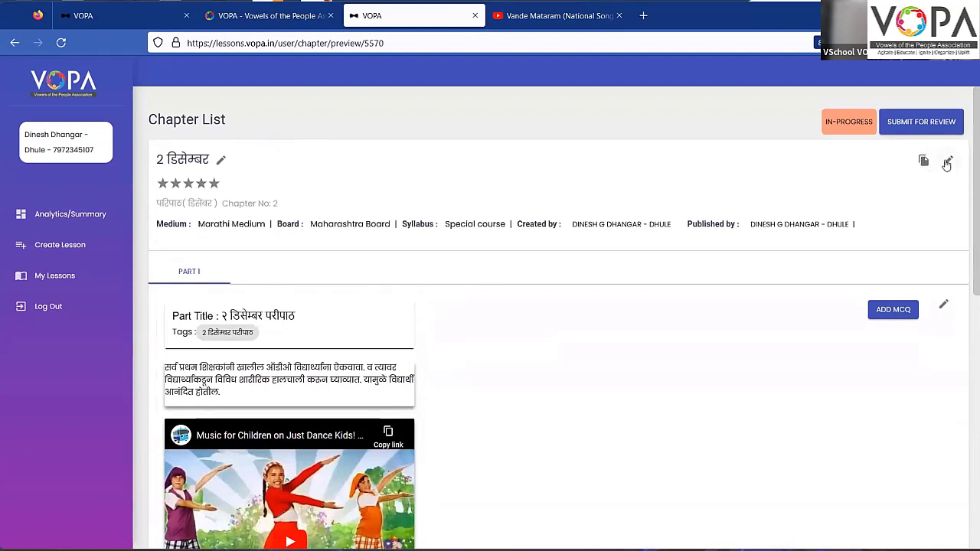
- Reopen Part 1 for editing and open the element chooser below the second video block
left_click(947, 163)
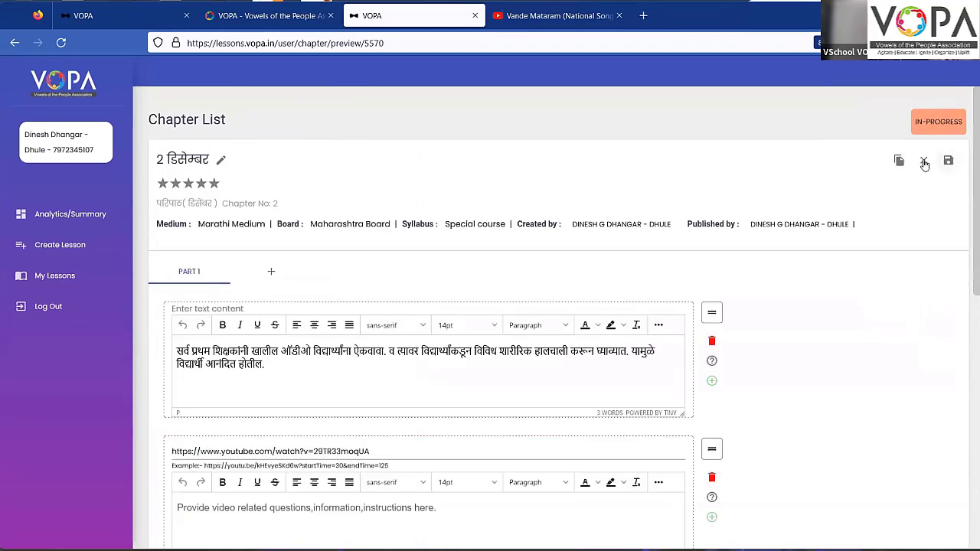
scroll(584, 388, "down", 6)
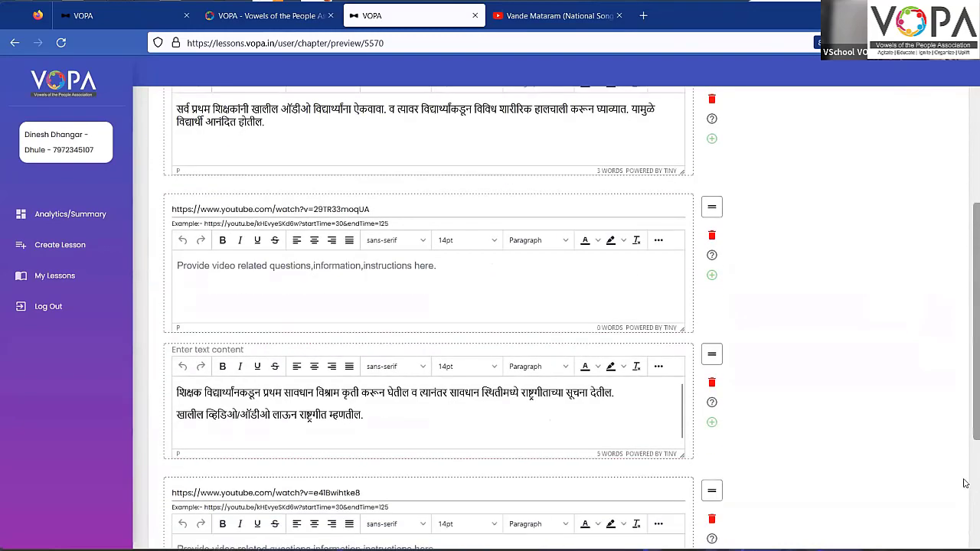
scroll(584, 388, "down", 1)
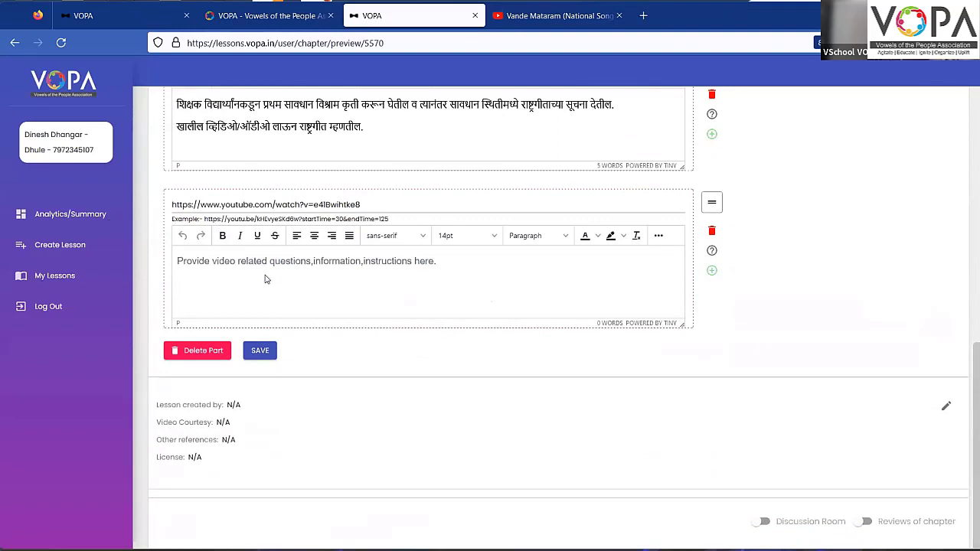
left_click(712, 272)
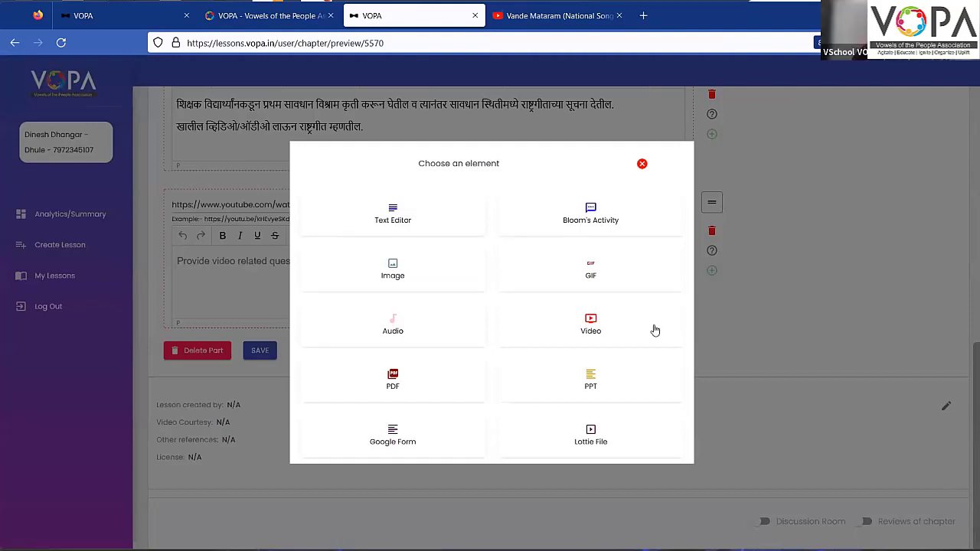
- Add a Text Editor block reading 'शिक्षकांनी विद्यार्थ्यांना सामुहिक प्रतिज्ञा म्हणण्यासाठी सूचना द्याव्यात.'
left_click(418, 222)
left_click(303, 395)
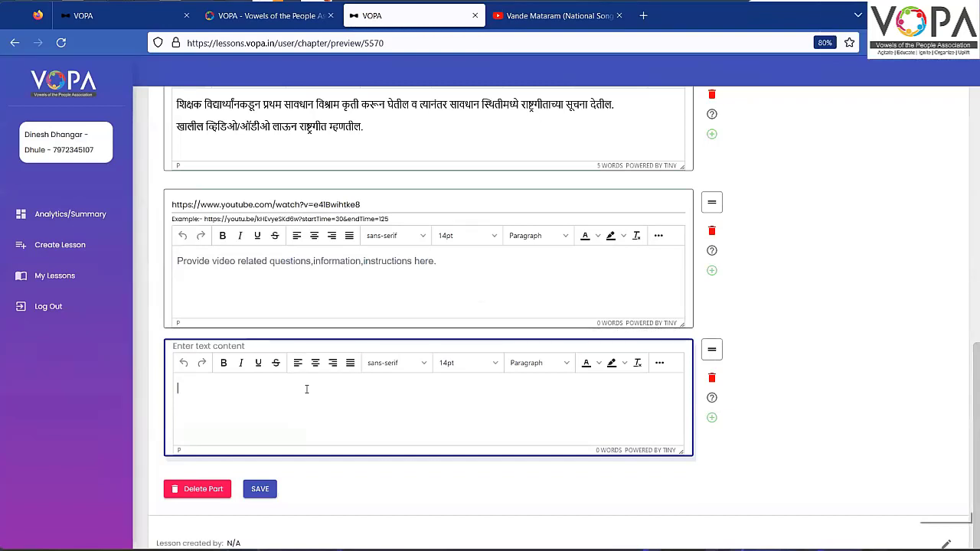
type("शिक्षक")
key("BackSpace")
key("BackSpace")
key("BackSpace")
key("BackSpace")
key("BackSpace")
key("BackSpace")
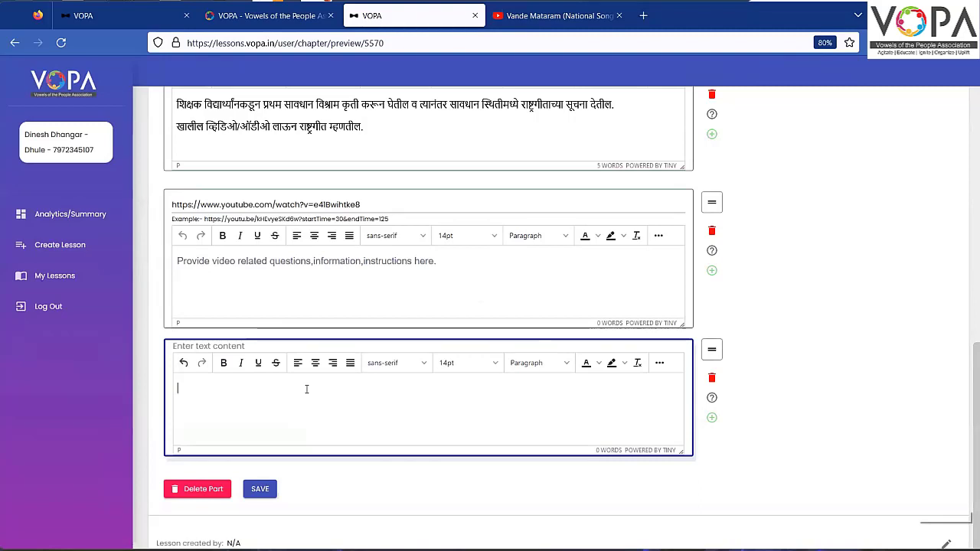
type("शिक्षकांनी ")
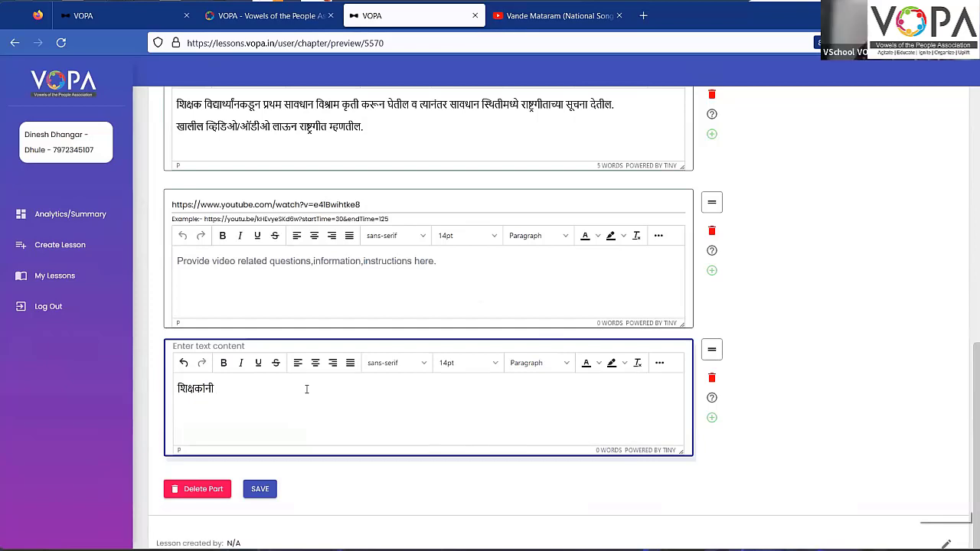
type("विद्यार्थ्यांना")
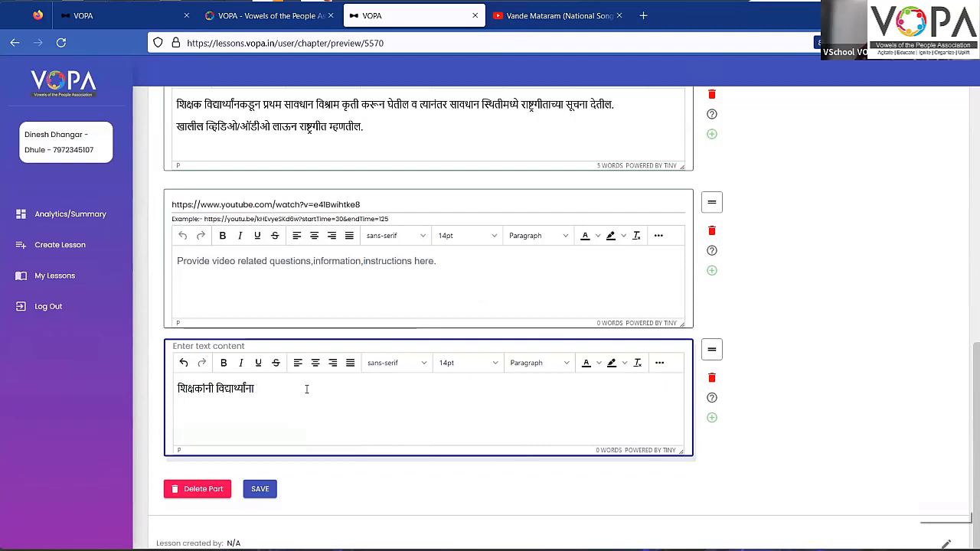
type(" प्रतिज्ञ")
key("BackSpace")
key("BackSpace")
key("BackSpace")
key("BackSpace")
key("BackSpace")
key("BackSpace")
key("BackSpace")
key("BackSpace")
key("BackSpace")
type("सामुहिक")
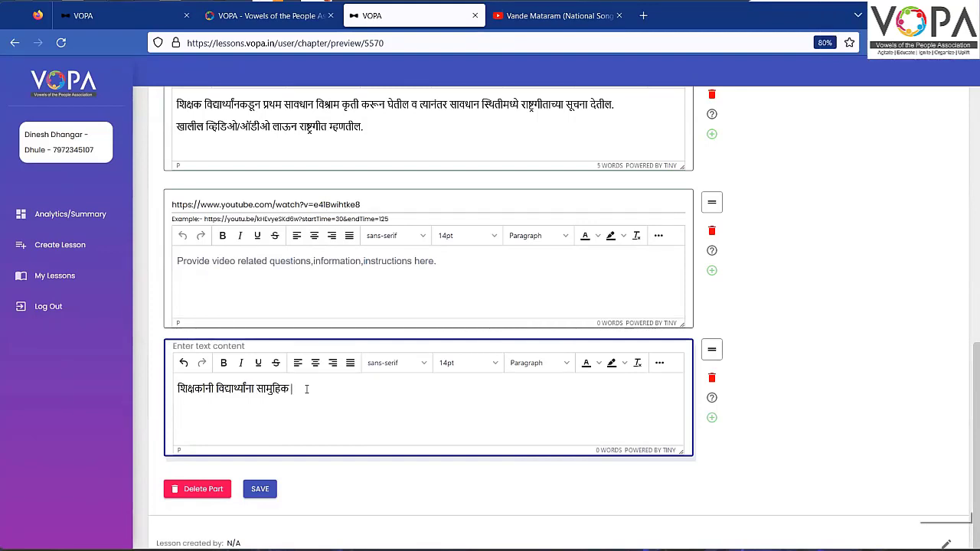
type(" प्रतिज्ञा")
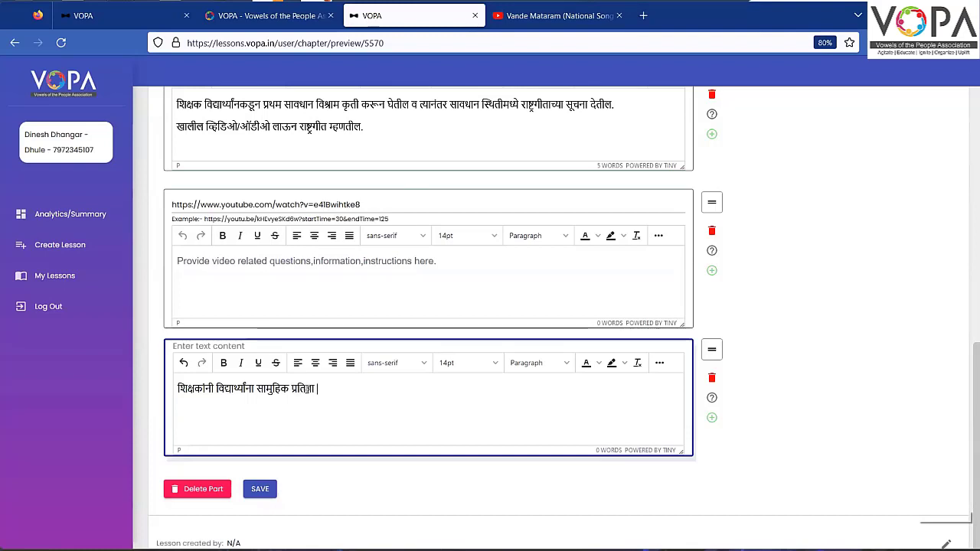
type(" म्हणण्यासाठी सूचना")
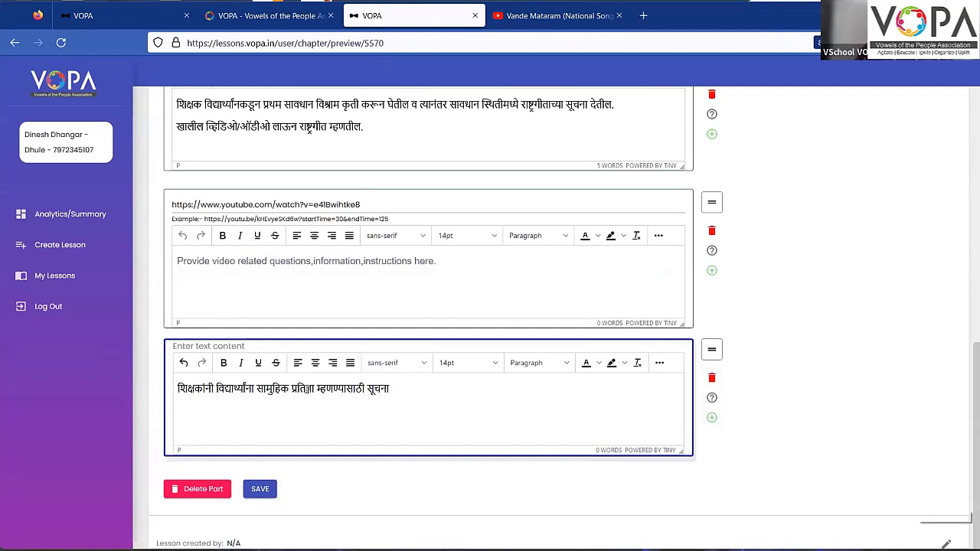
type(" द्याव्यात.")
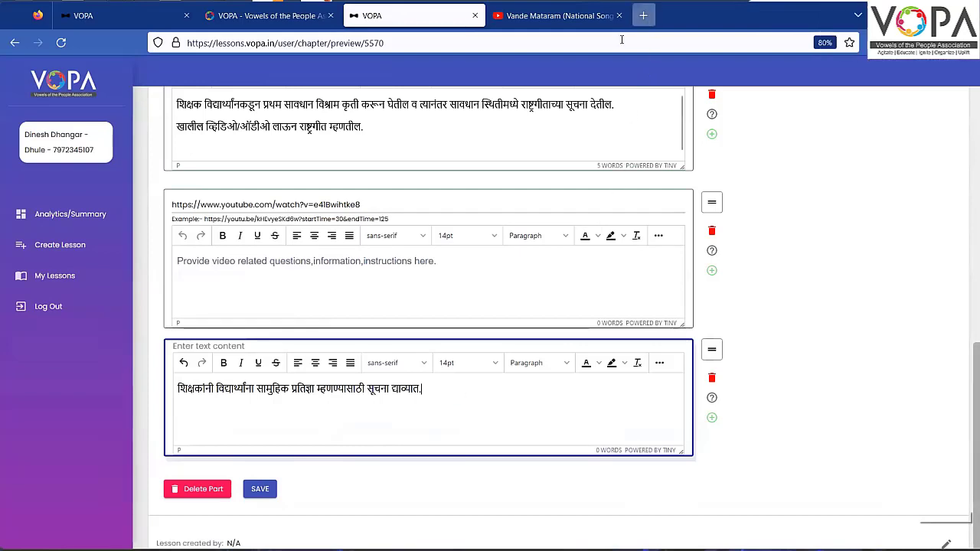
- Open the Google homepage in a new browser tab and dismiss the sign-in prompt
left_click(643, 16)
left_click(621, 39)
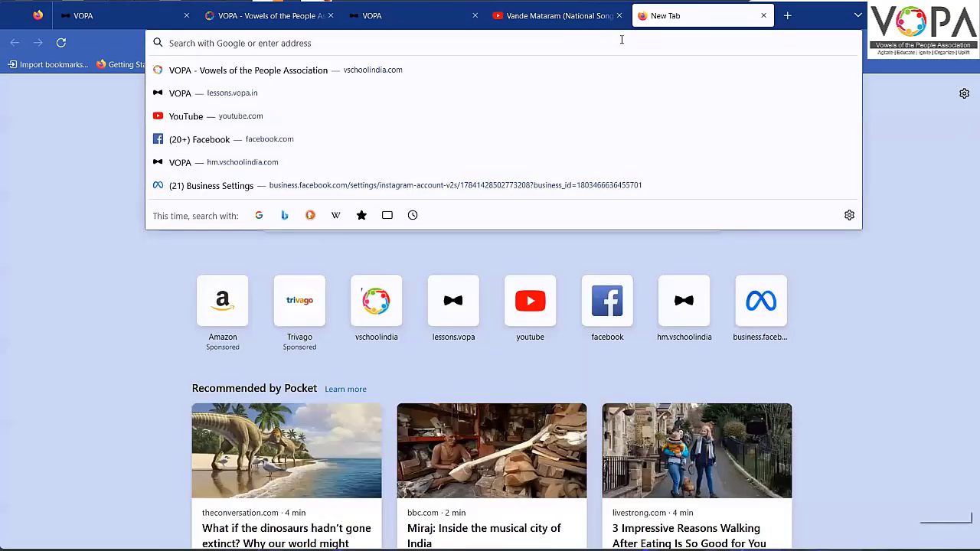
type("google")
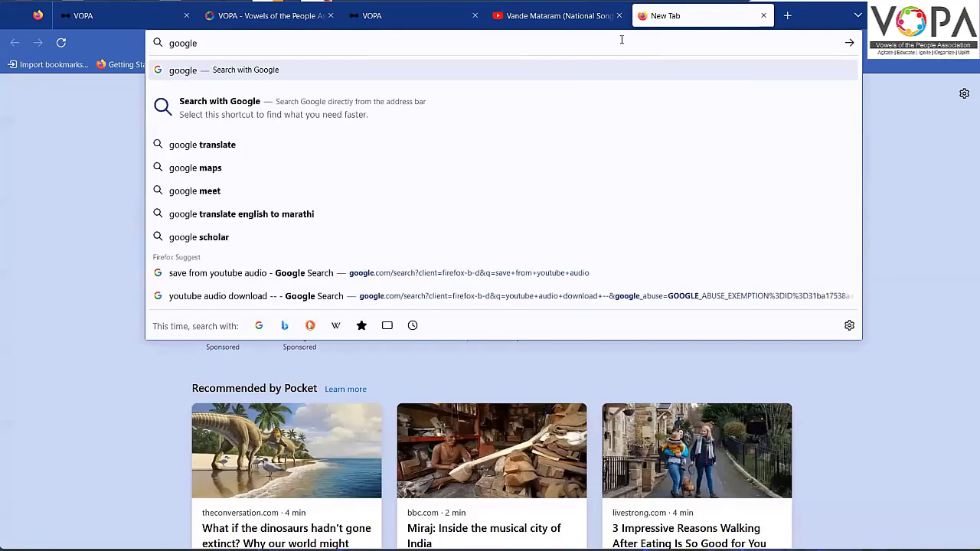
key("ctrl+Return")
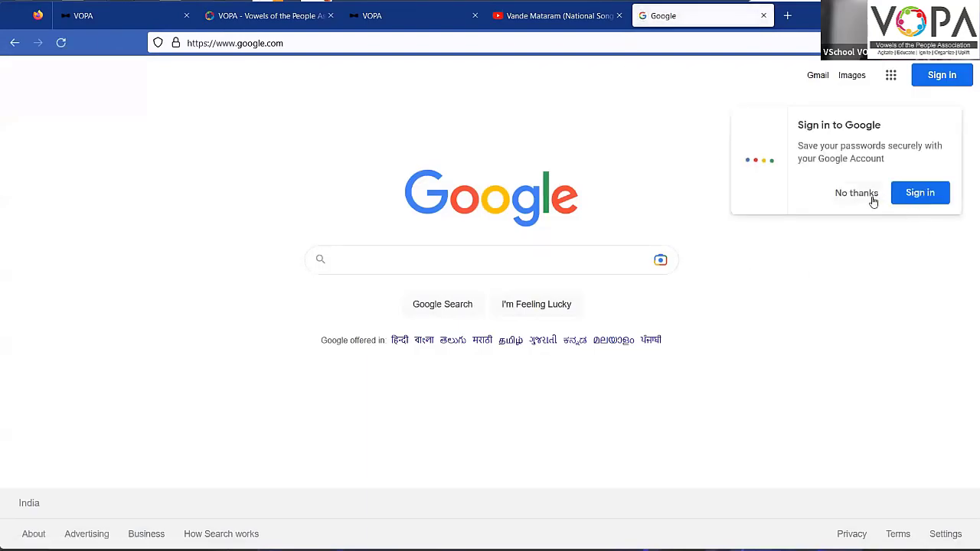
left_click(865, 197)
- Search Google images for the pledge text 'भारत माझा देश आहे'
left_click(436, 258)
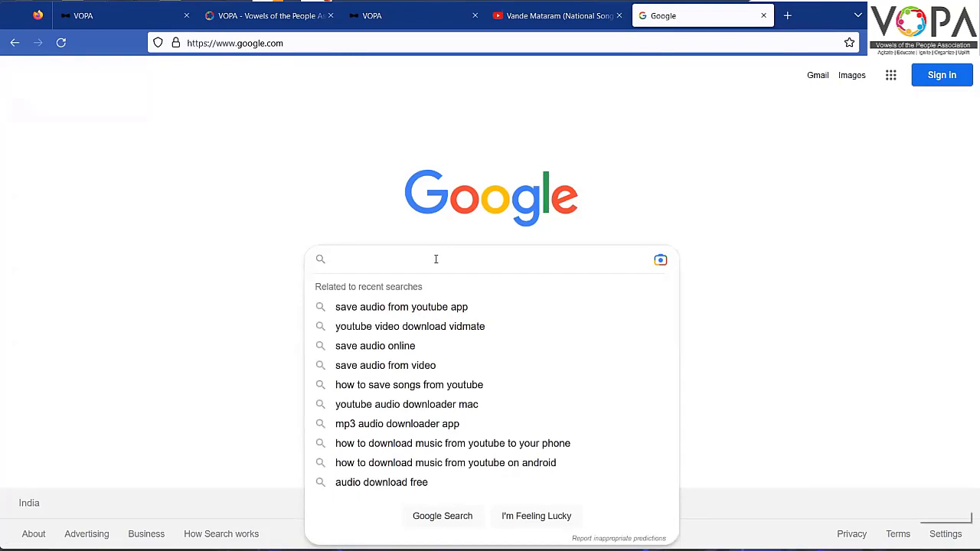
type("भारत माझा")
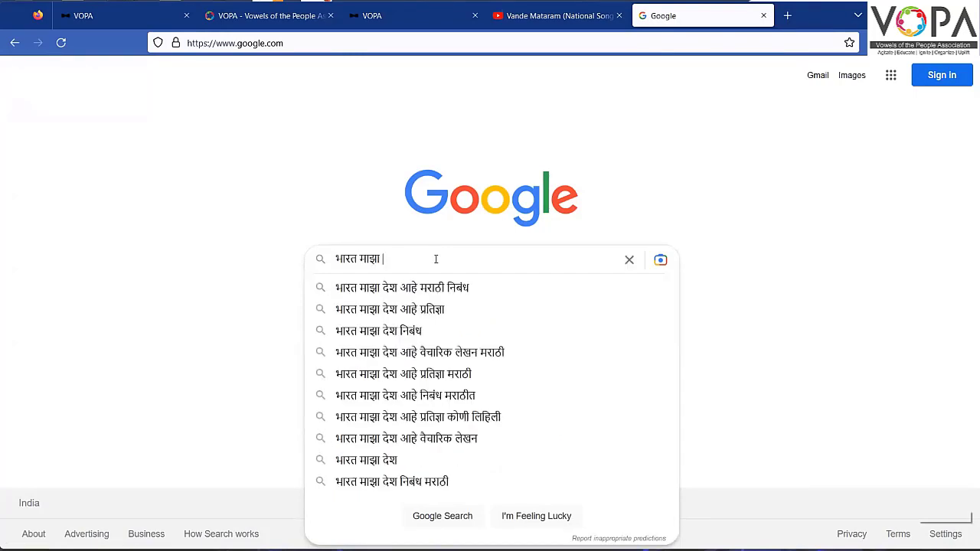
type(" देश आहे")
key("Return")
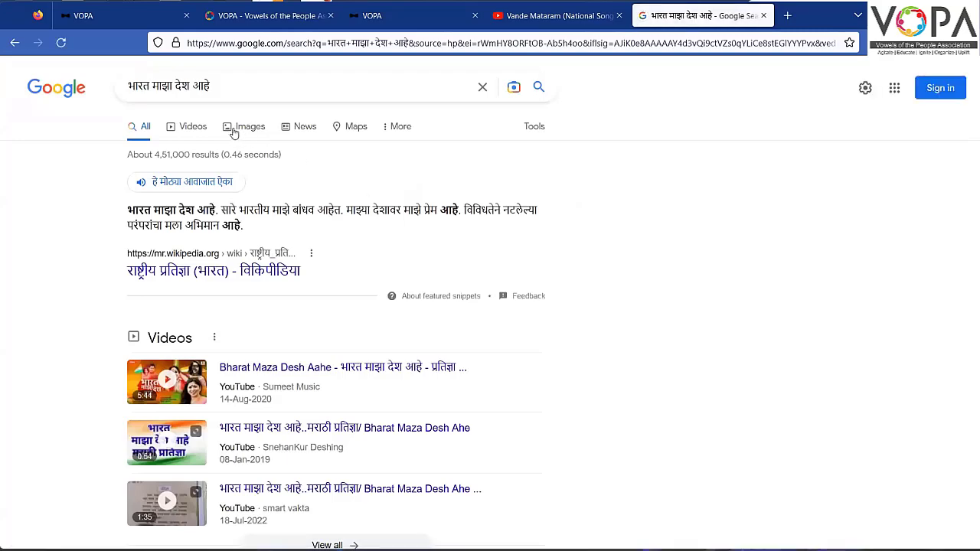
left_click(238, 127)
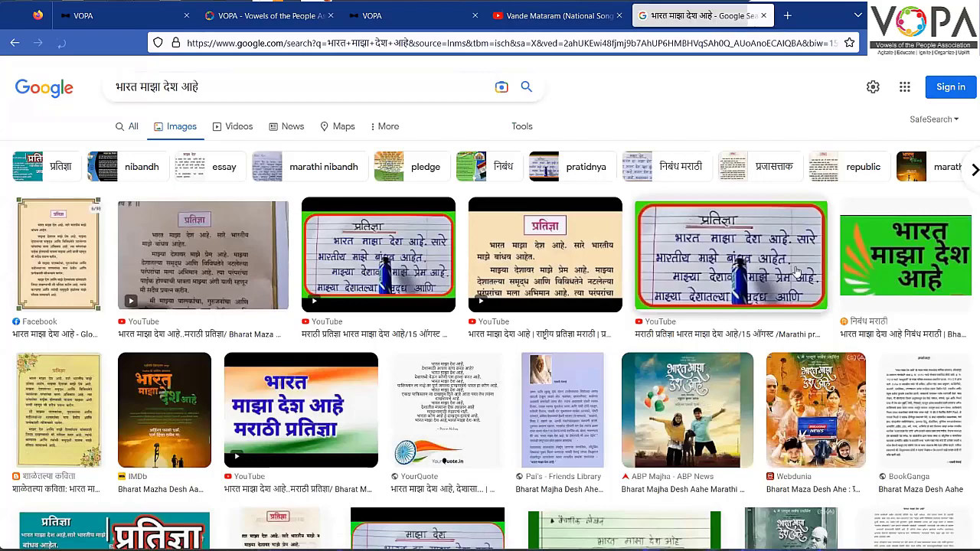
scroll(73, 286, "down", 3)
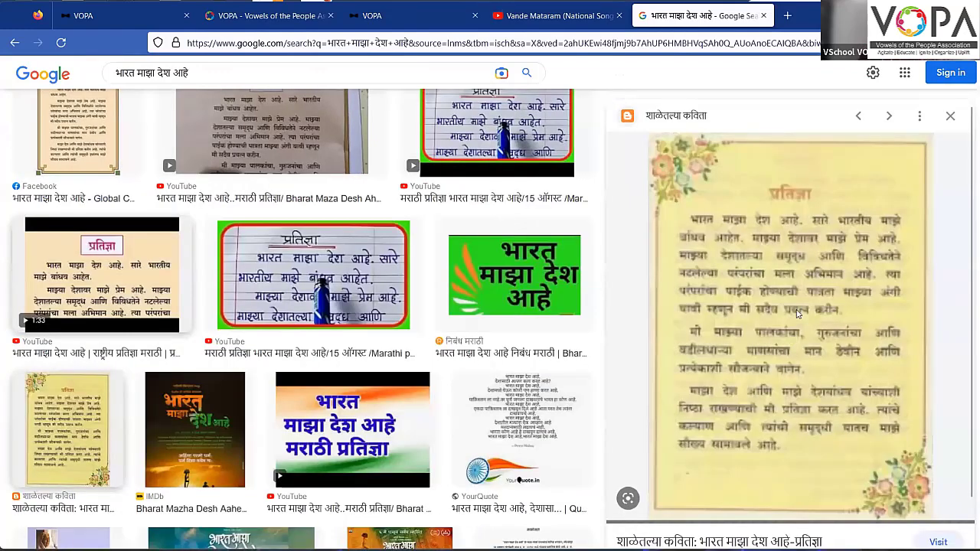
- Save the pledge image as pratdnya.jpg and return to the VOPA lesson editor
right_click(848, 220)
left_click(831, 222)
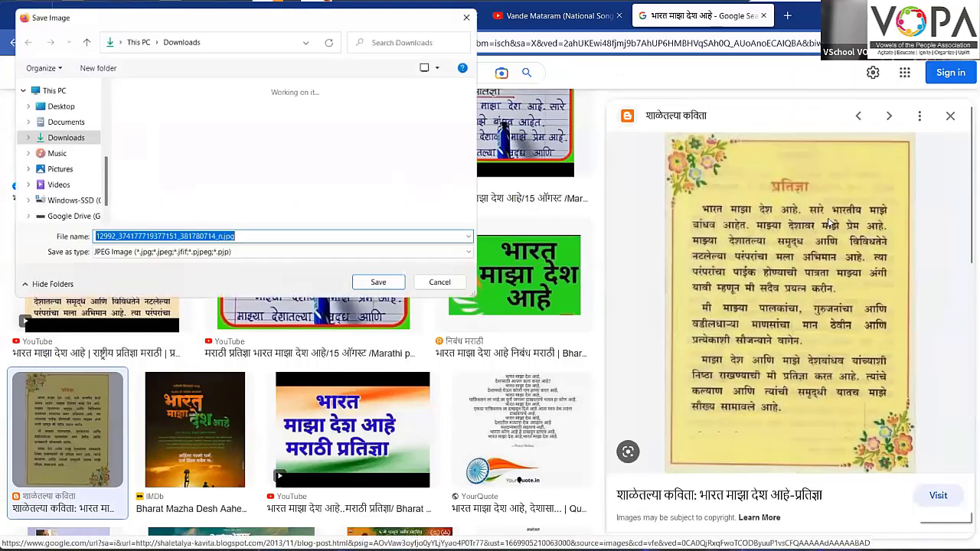
left_click(234, 240)
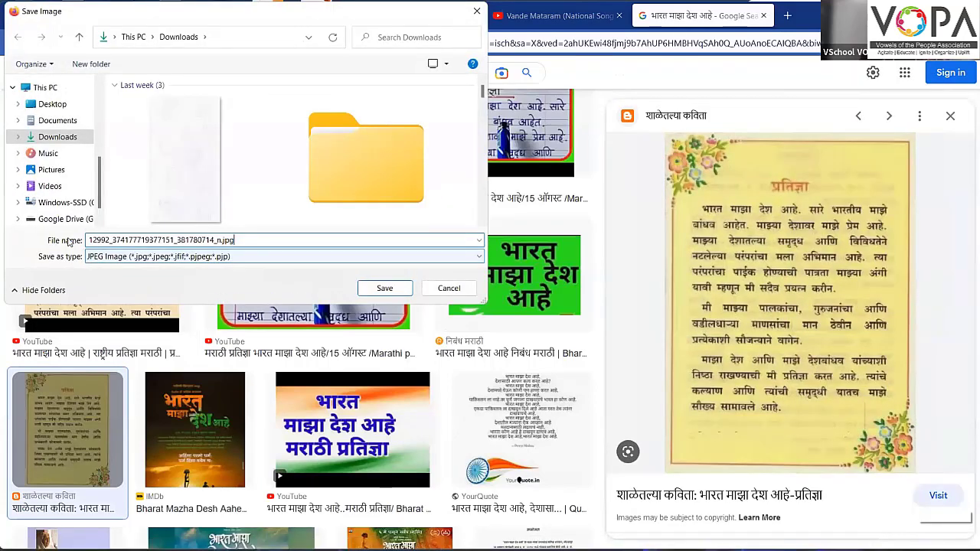
left_click(69, 242)
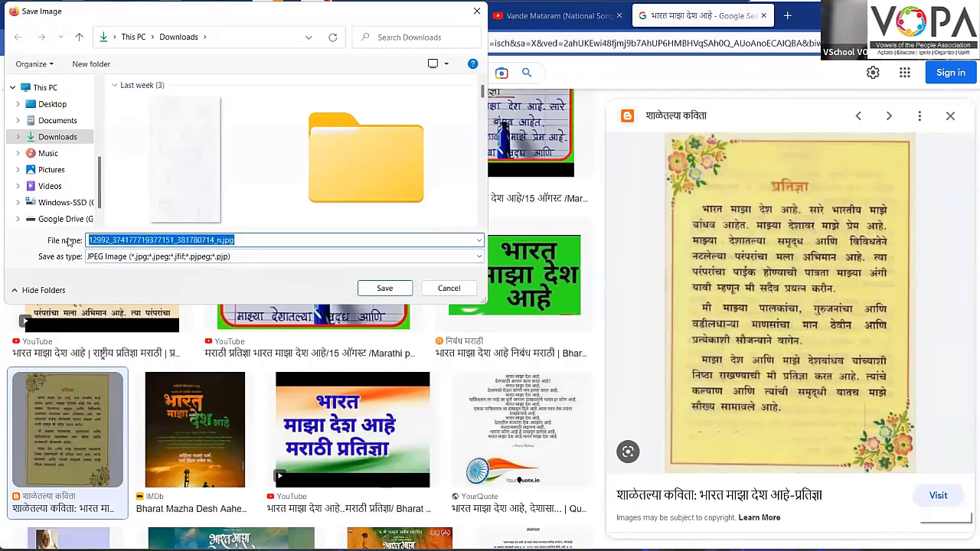
type("pr")
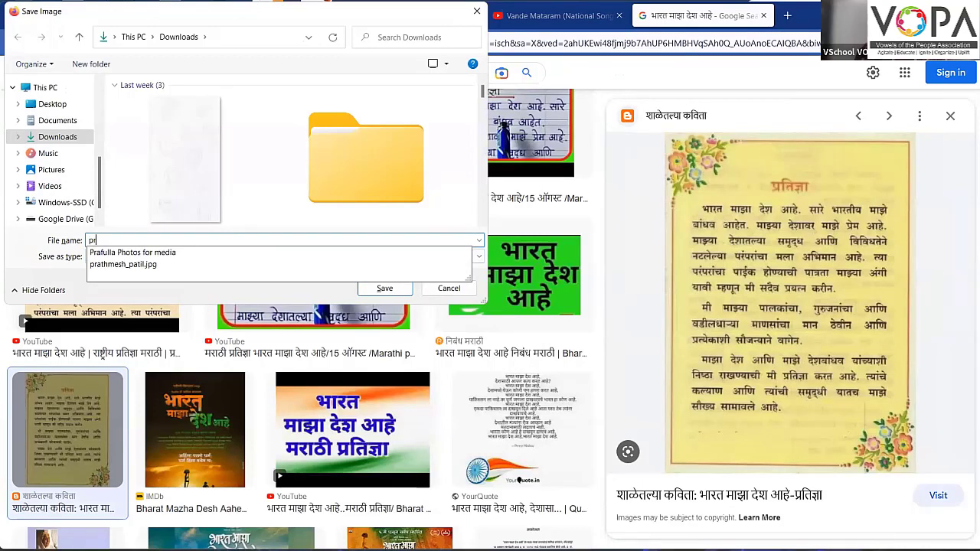
type("atd")
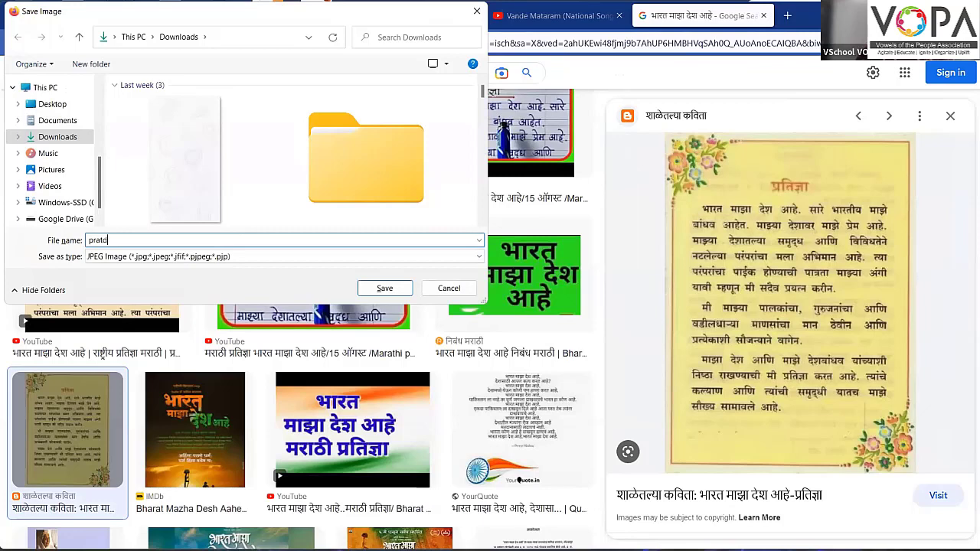
type("nya")
left_click(392, 301)
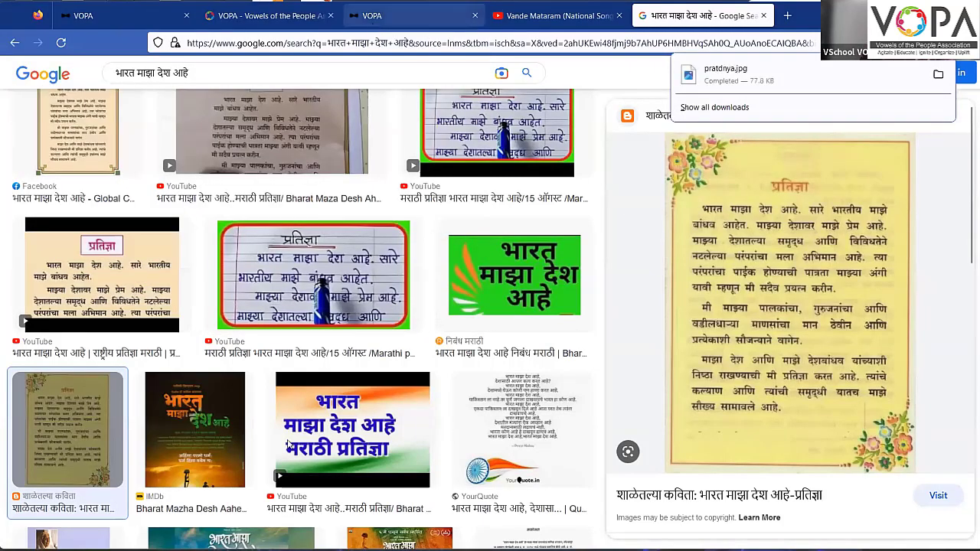
key("ctrl+3")
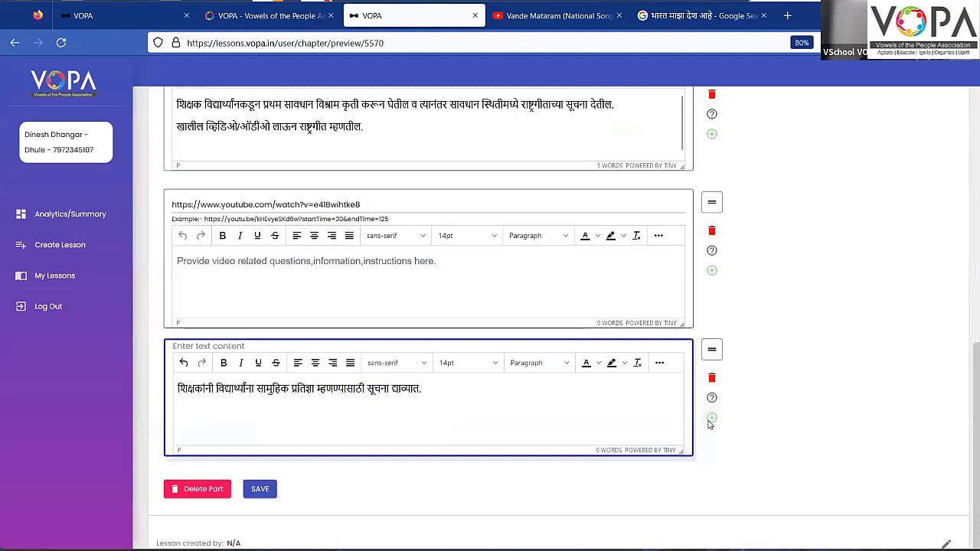
- Add an Image element below the pledge text and bring up its Upload Images form
left_click(711, 418)
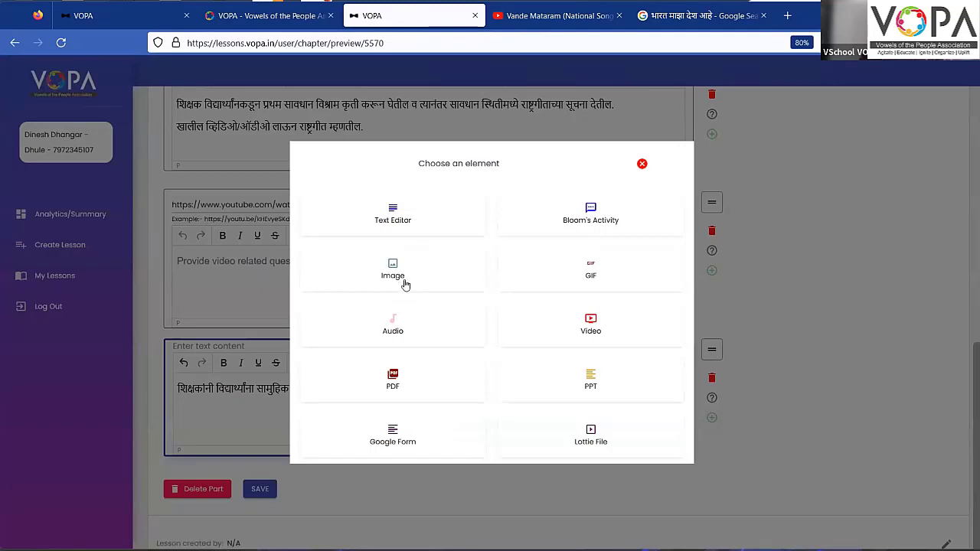
left_click(408, 283)
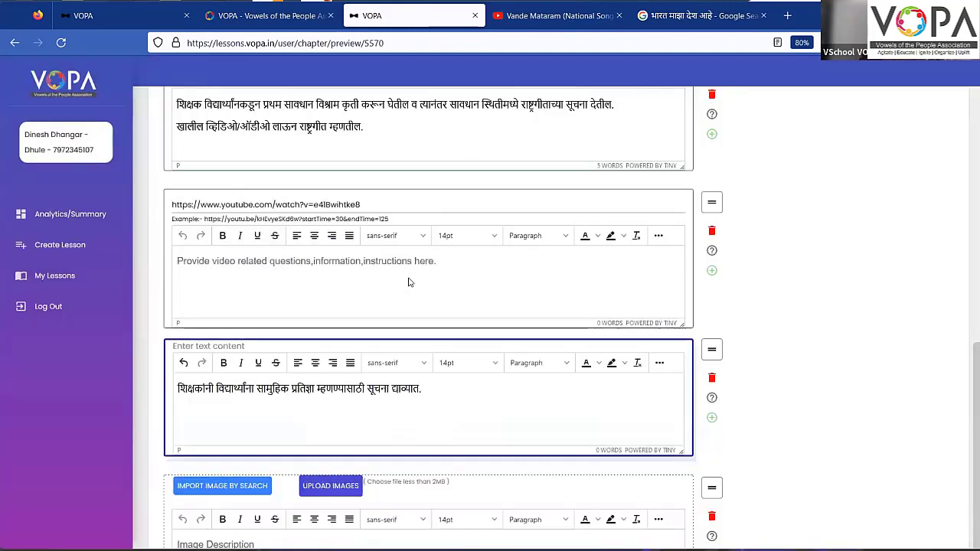
scroll(230, 291, "down", 3)
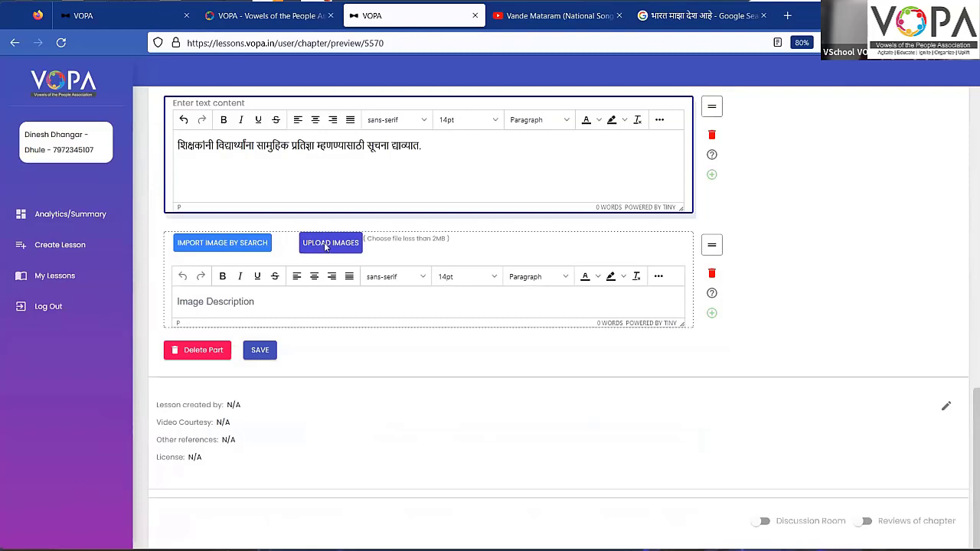
left_click(327, 246)
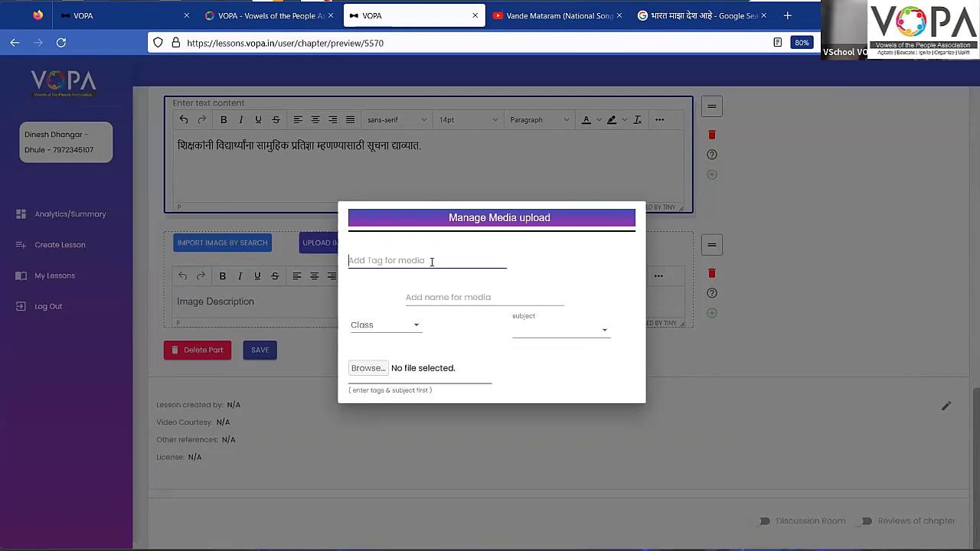
- Enter 'marathi pratidnya' as both the media tag and the media name
type("marathi pratidnya")
key("ctrl+a")
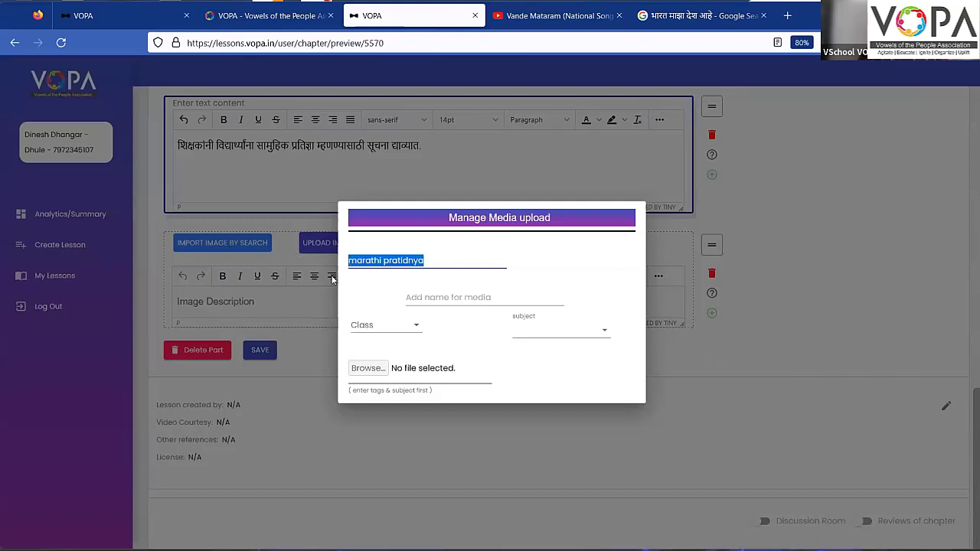
key("ctrl+c")
left_click(475, 298)
key("ctrl+v")
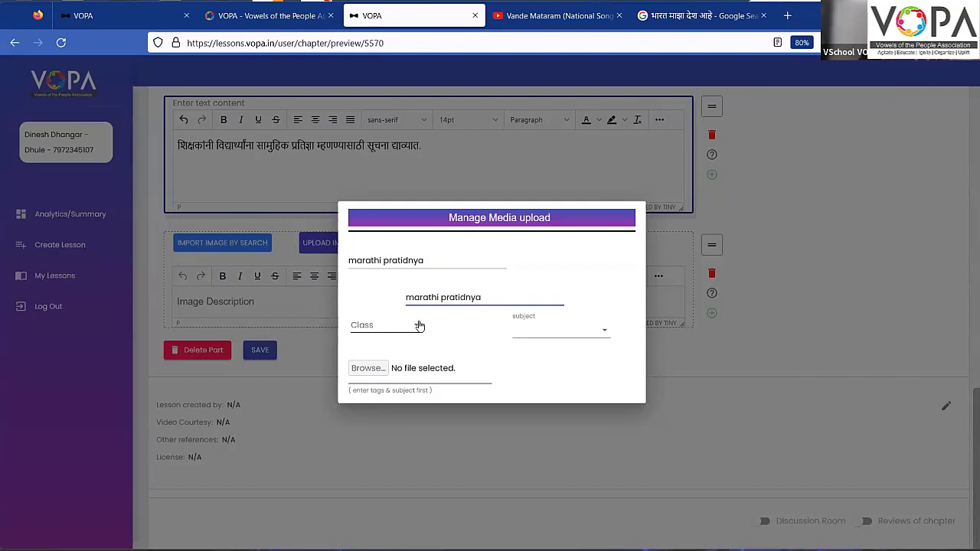
- Set the media class to 10th and the subject to Social Science
left_click(414, 331)
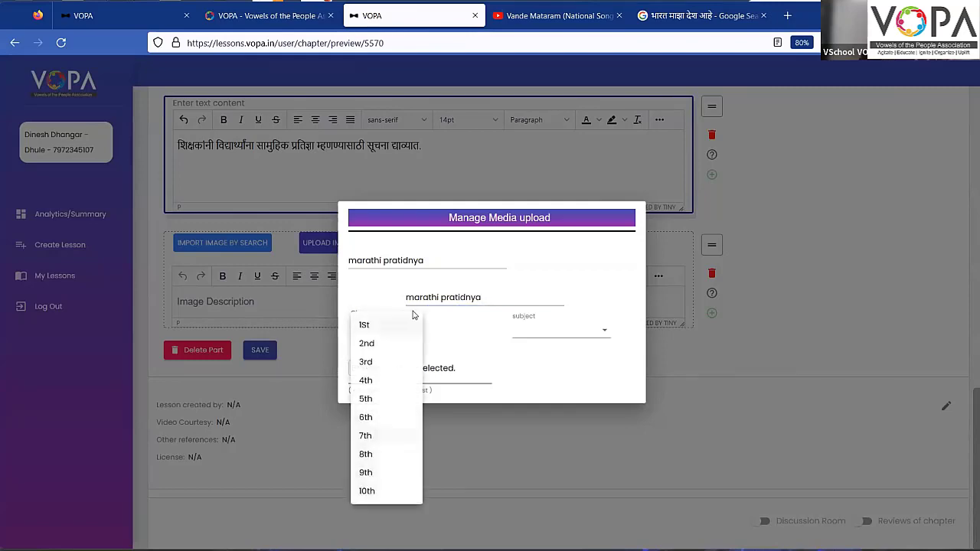
left_click(384, 490)
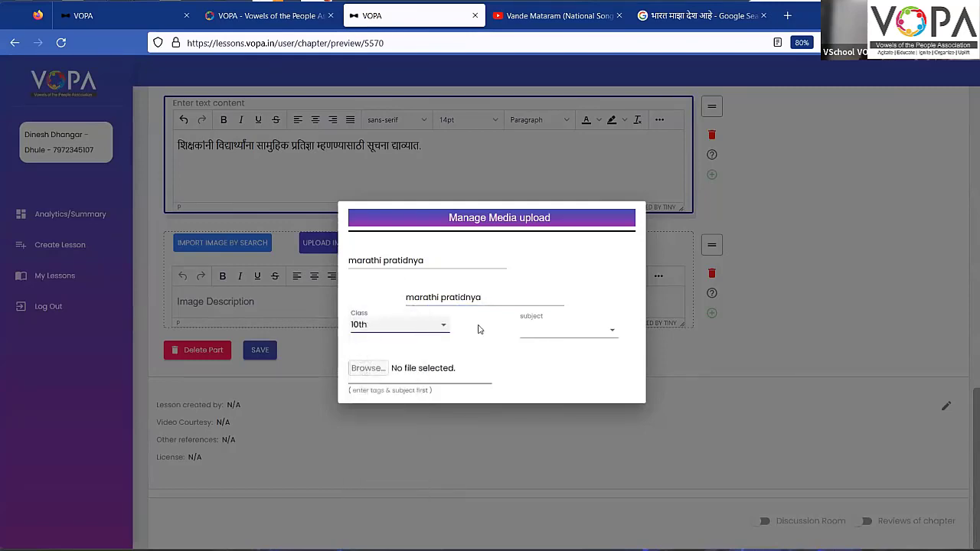
left_click(553, 329)
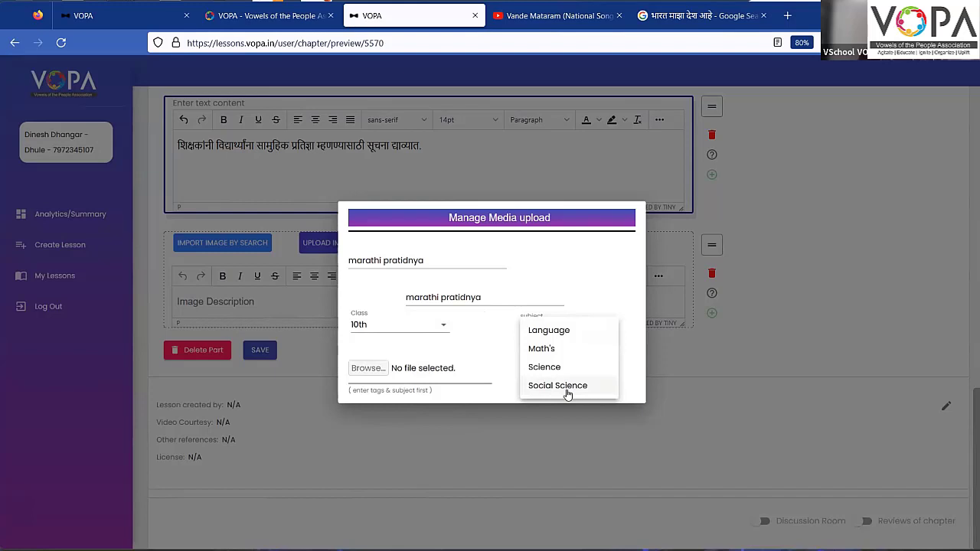
left_click(566, 391)
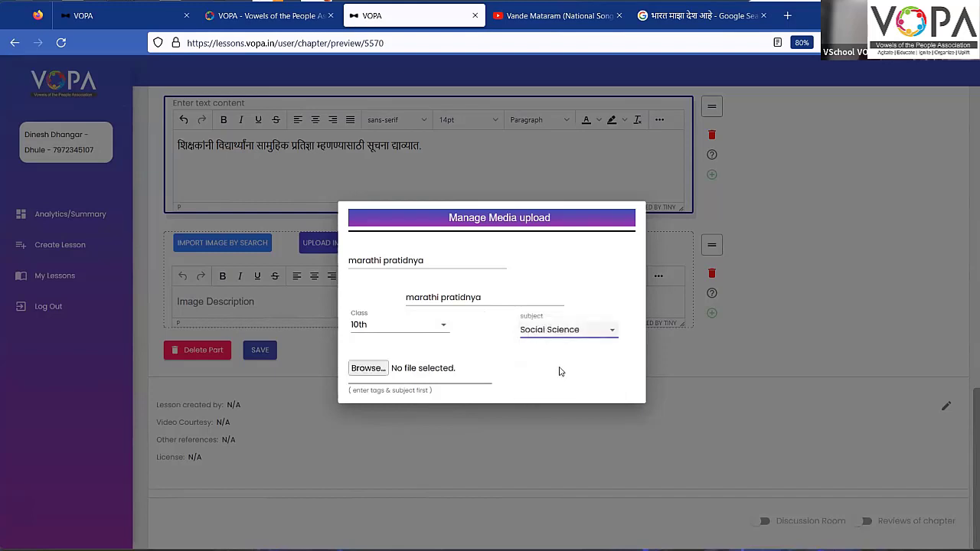
- Upload pratdnya.jpg from the Downloads folder into the new image block
left_click(361, 370)
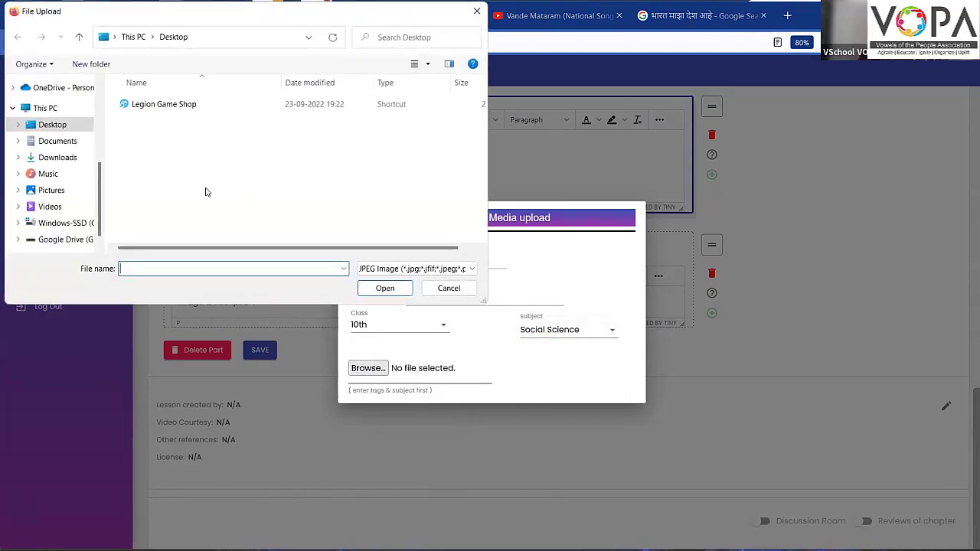
left_click(58, 141)
left_click(57, 157)
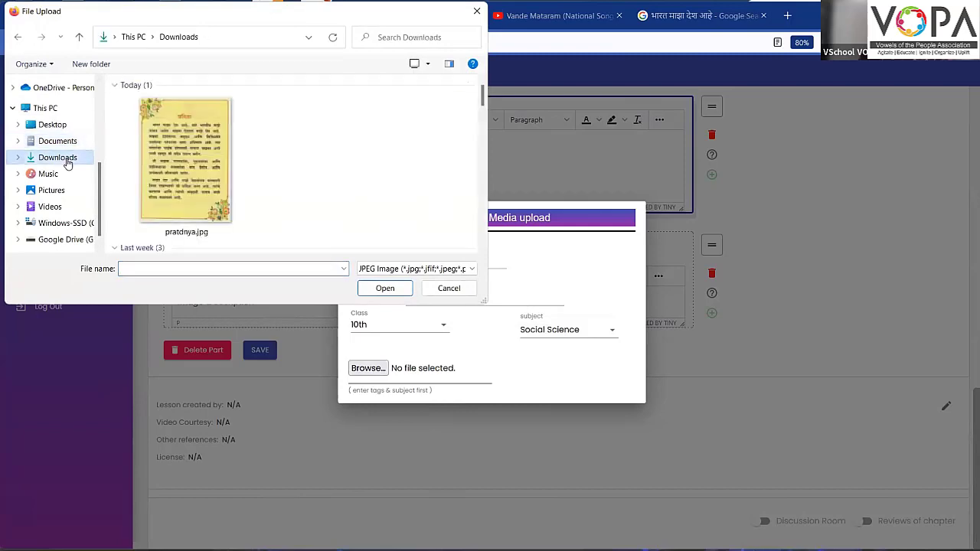
left_click(187, 160)
left_click(376, 291)
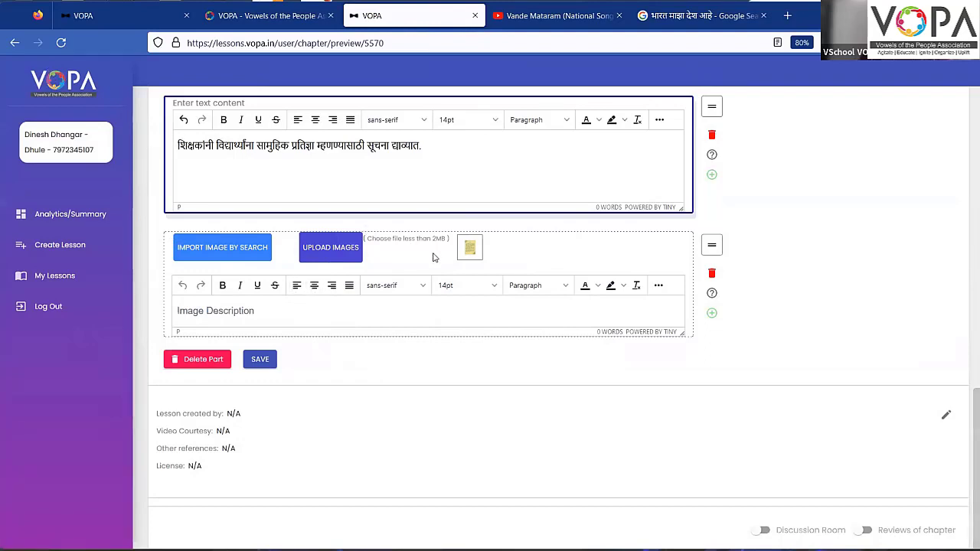
scroll(730, 394, "up", 2)
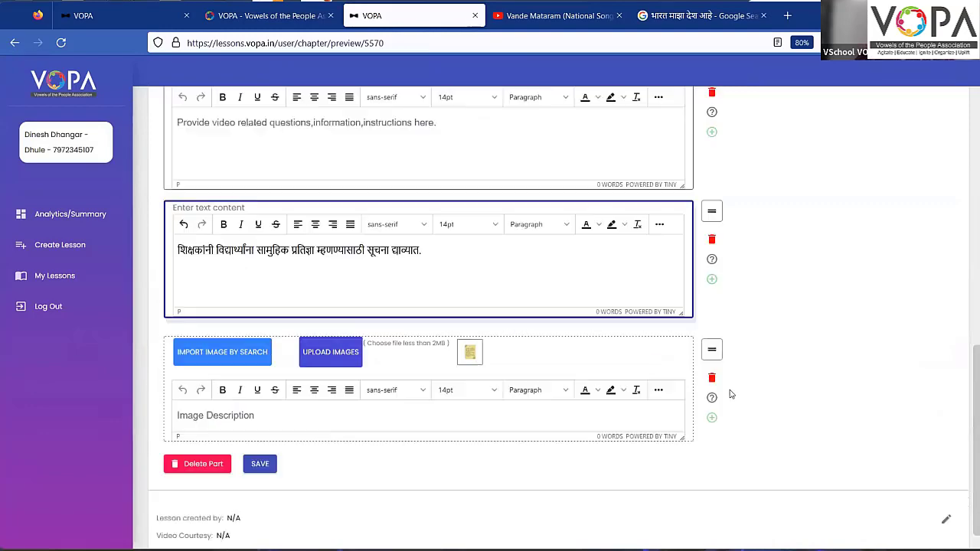
scroll(730, 394, "down", 2)
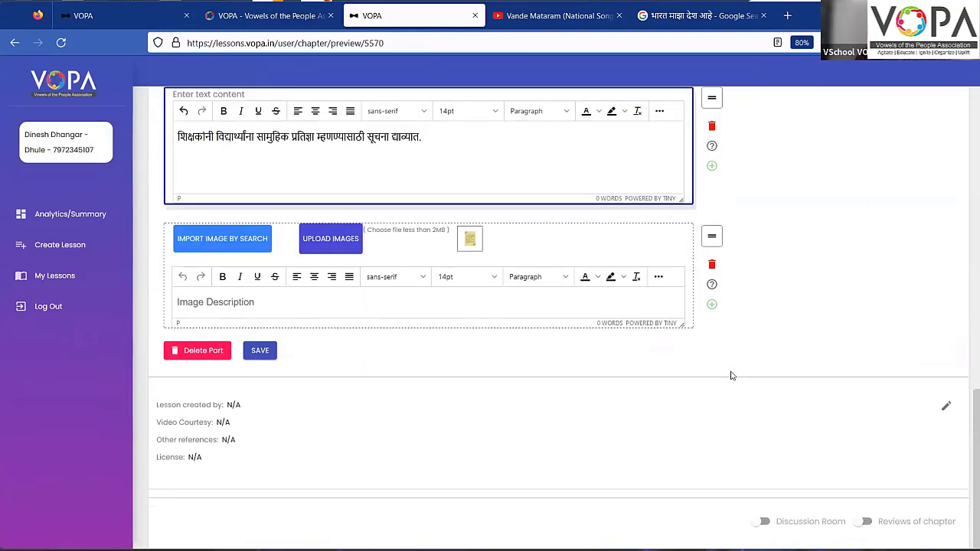
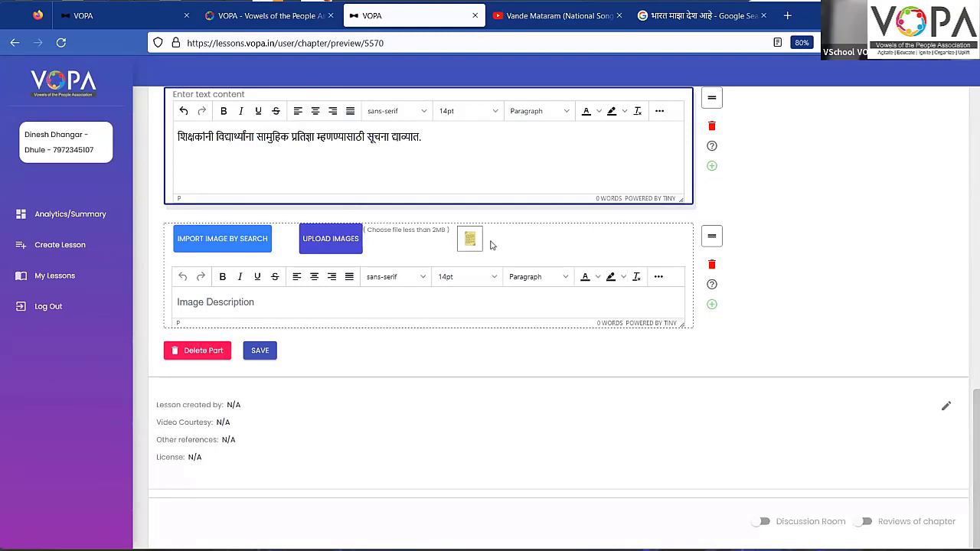
- Add a second image block and upload VSchool App Wallpaper.jpg into it
left_click(714, 308)
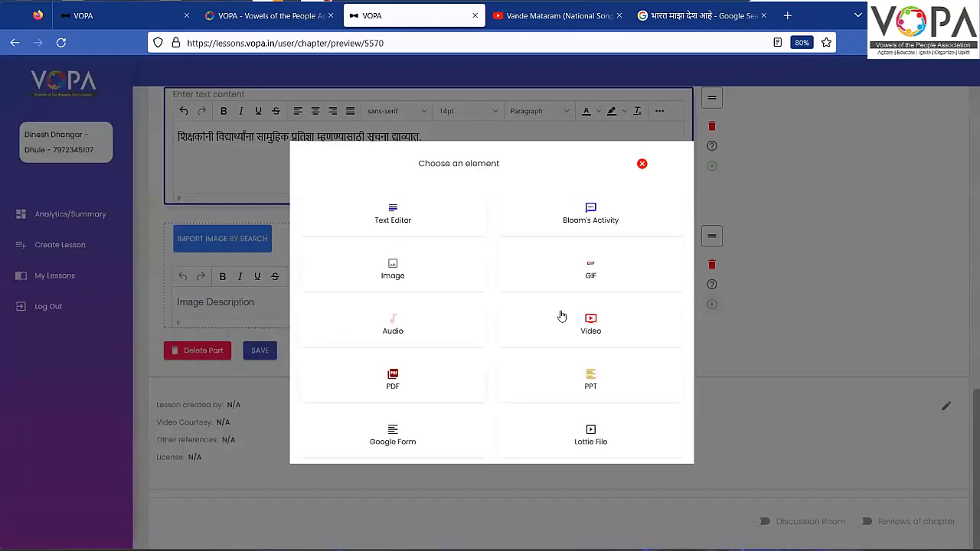
left_click(445, 269)
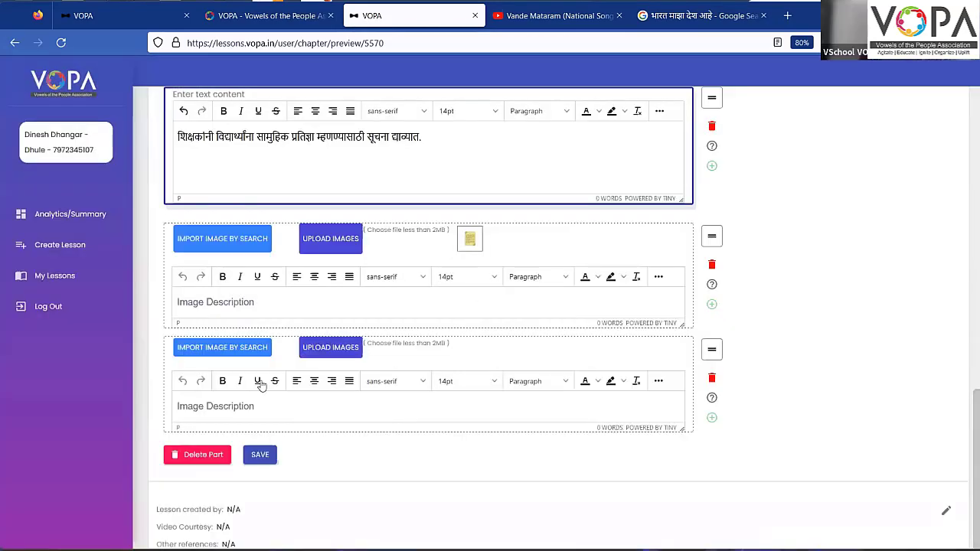
left_click(314, 352)
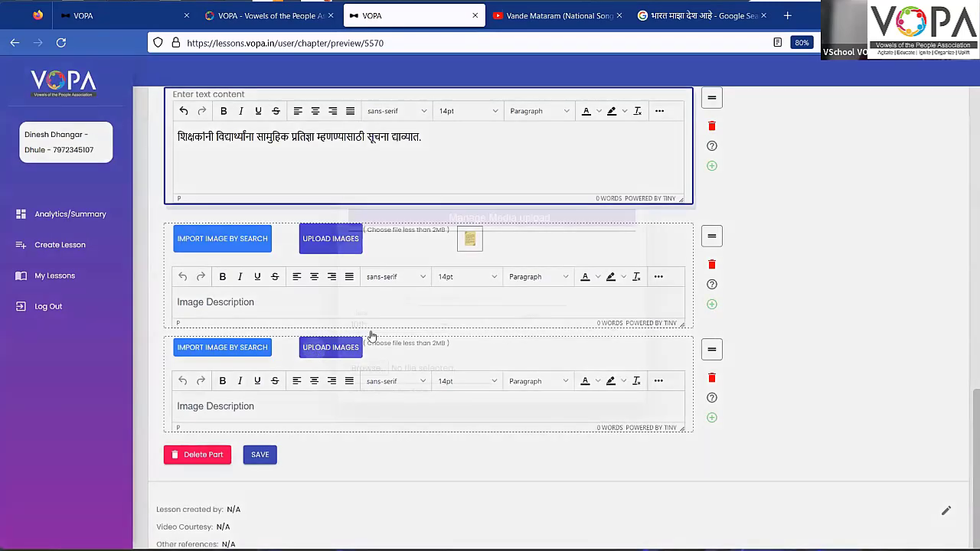
left_click(364, 369)
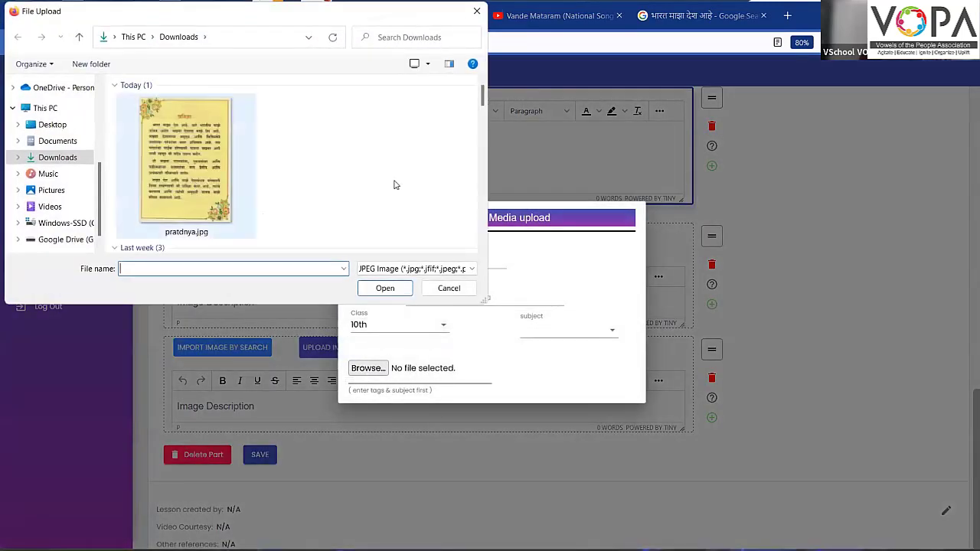
scroll(387, 189, "down", 3)
scroll(387, 189, "up", 2)
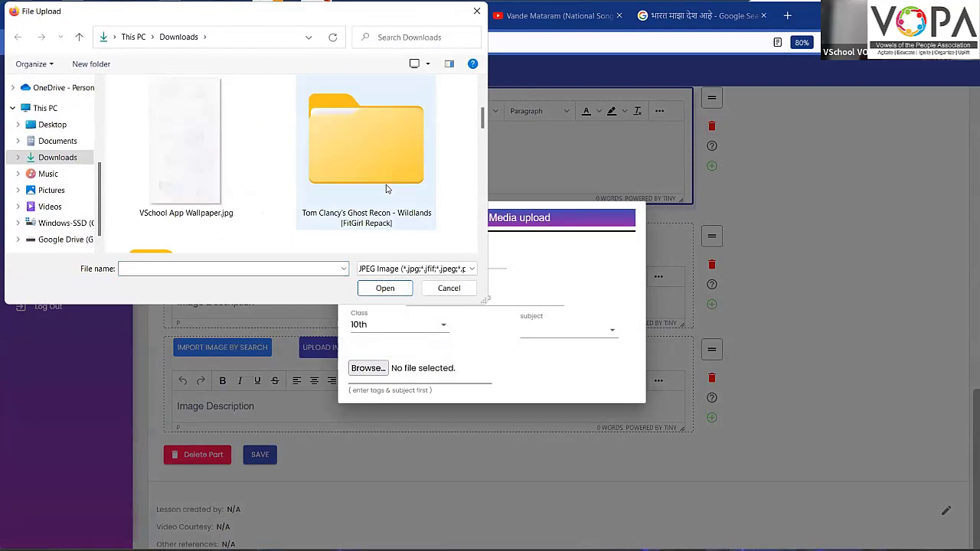
left_click(184, 161)
scroll(383, 169, "up", 3)
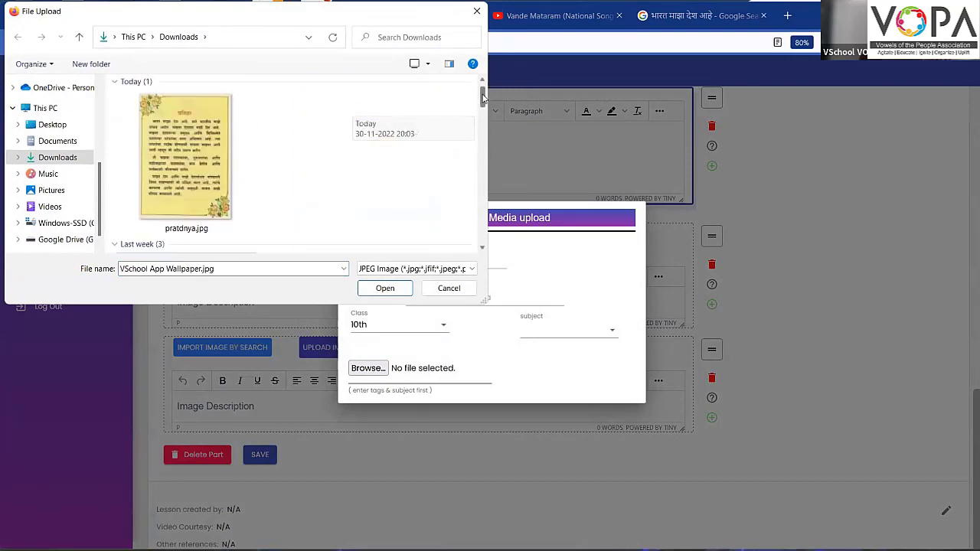
scroll(376, 230, "down", 2)
left_click(384, 288)
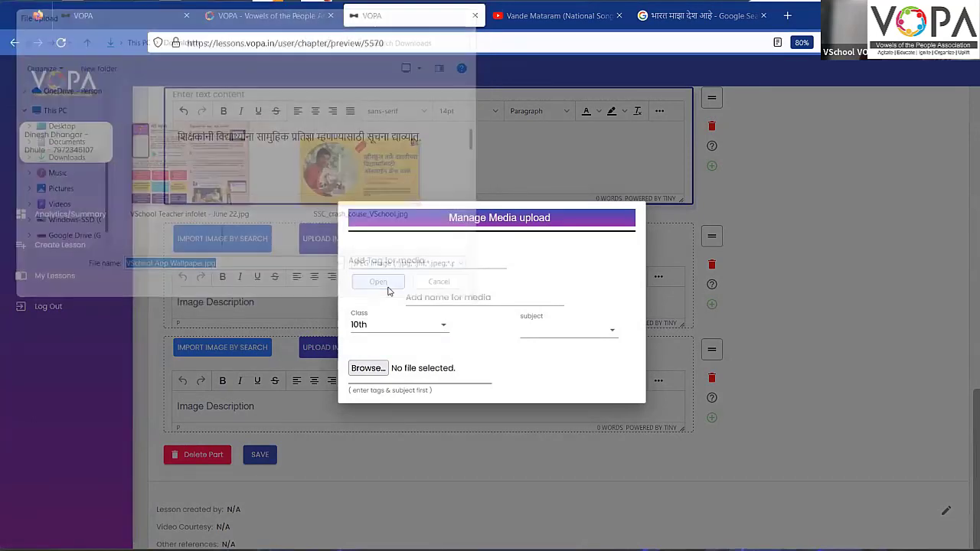
left_click(832, 388)
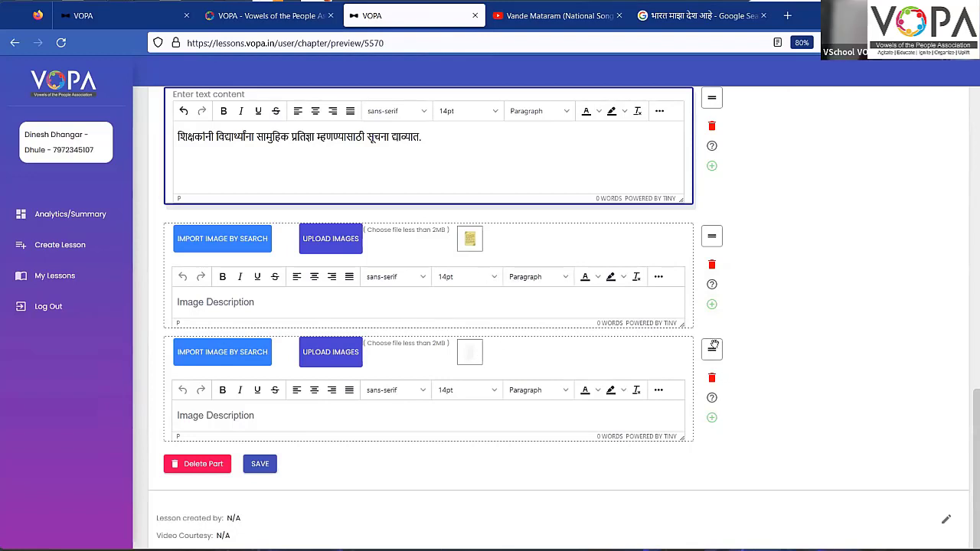
- Try reordering the two image blocks, then delete the lower wallpaper image block
left_click_drag(712, 348, 713, 239)
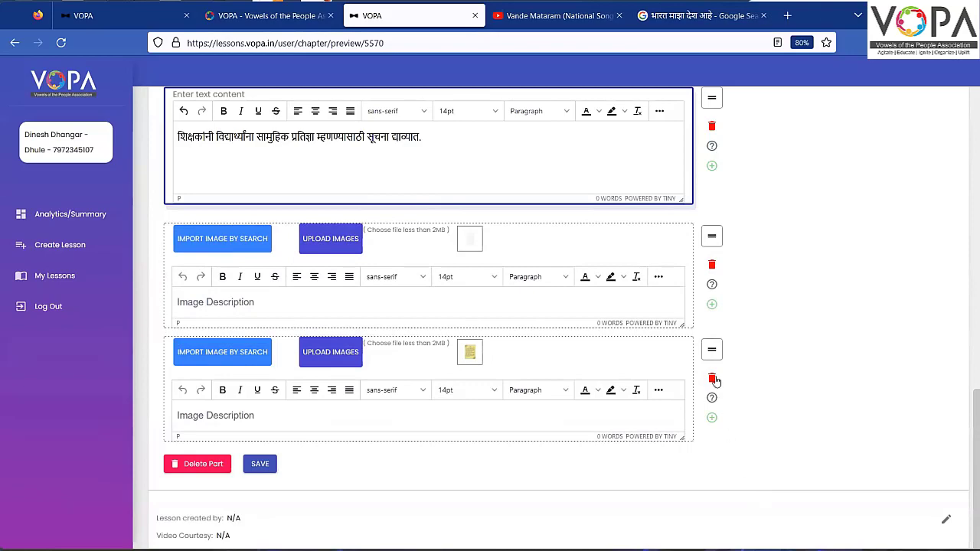
left_click_drag(712, 350, 713, 285)
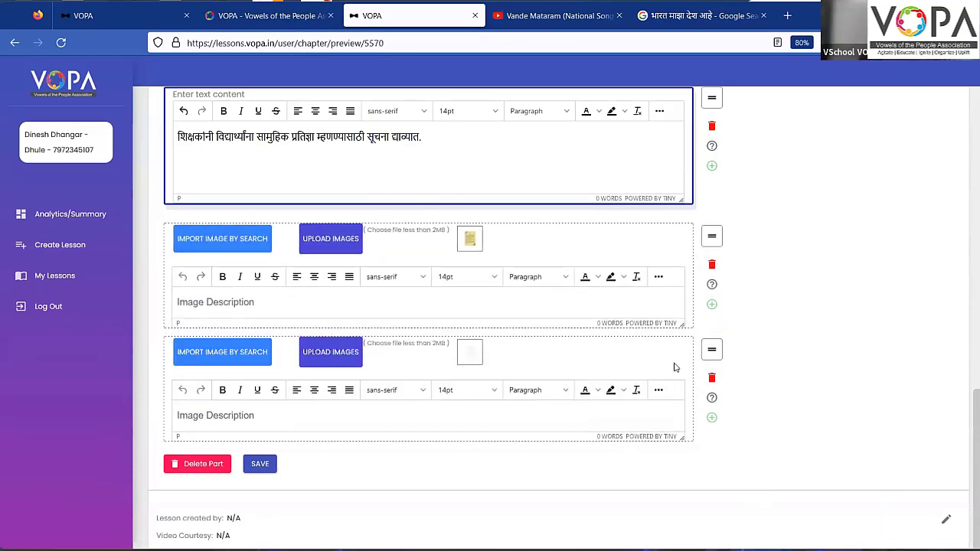
scroll(676, 368, "up", 1)
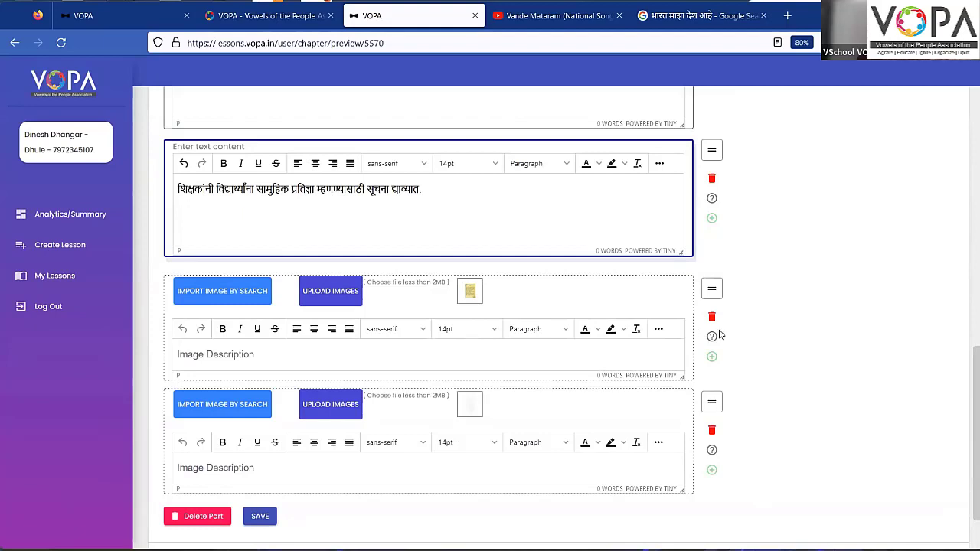
left_click(712, 433)
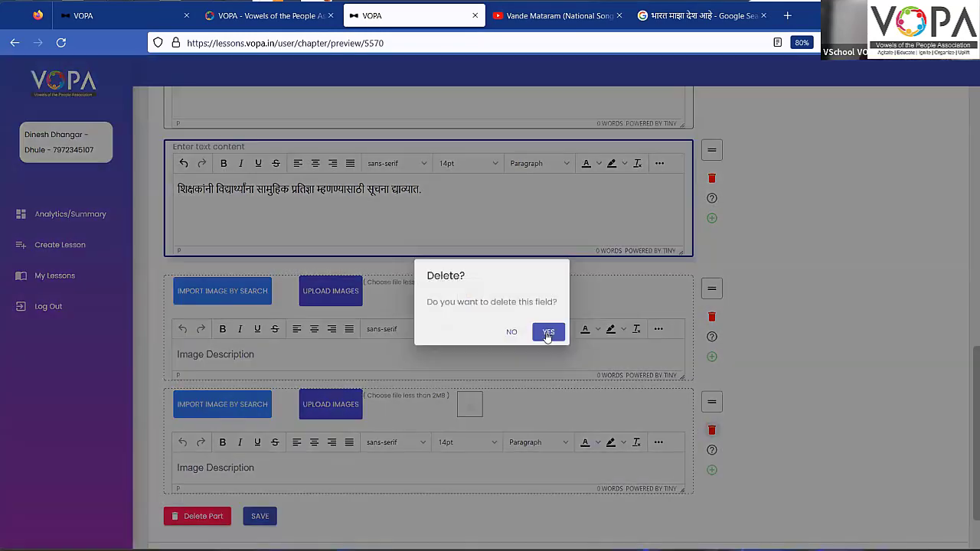
key("Return")
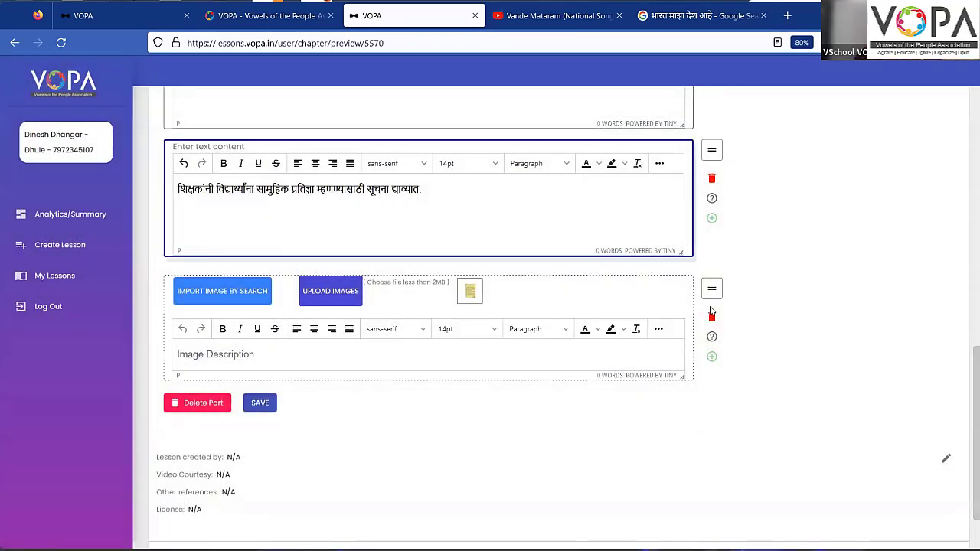
- Add an empty Text Editor block, then delete it again
left_click(710, 311)
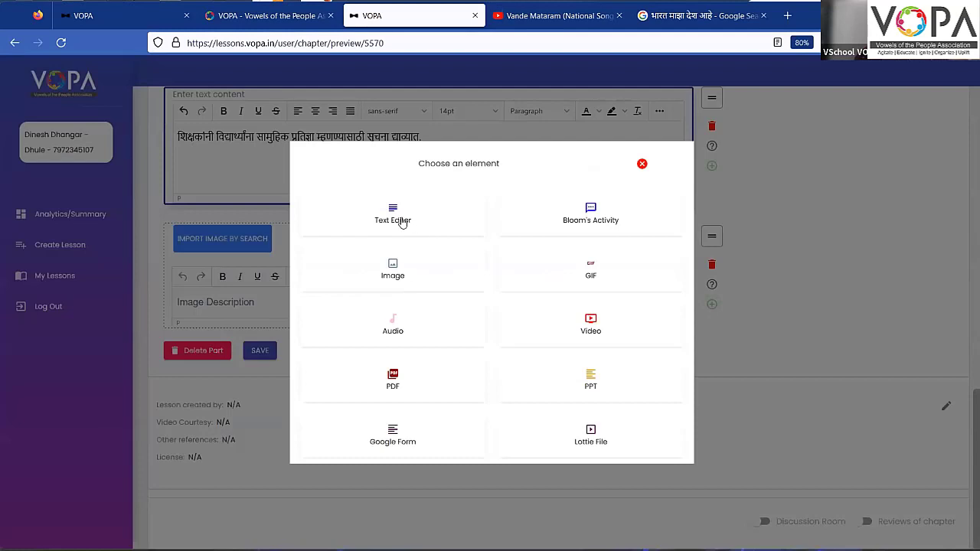
left_click(405, 220)
left_click(364, 405)
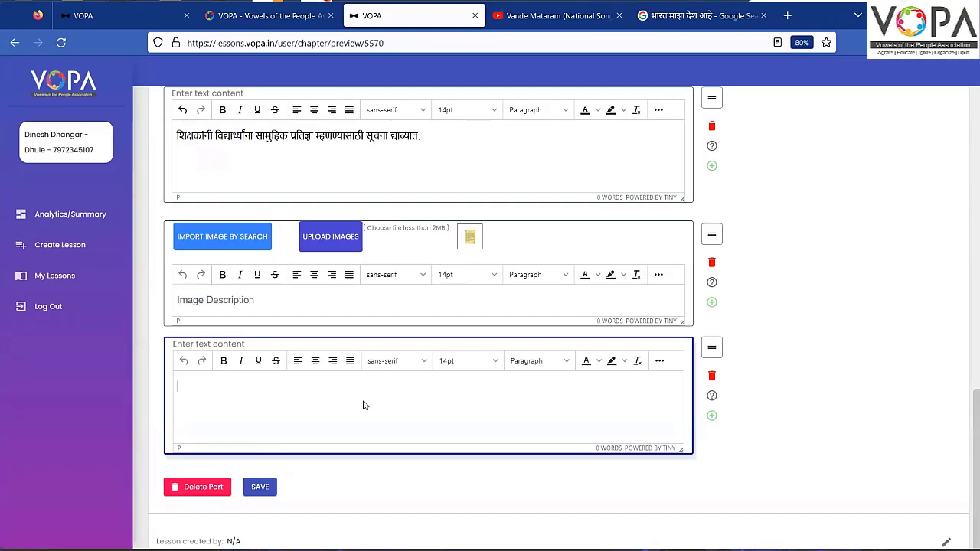
left_click(712, 376)
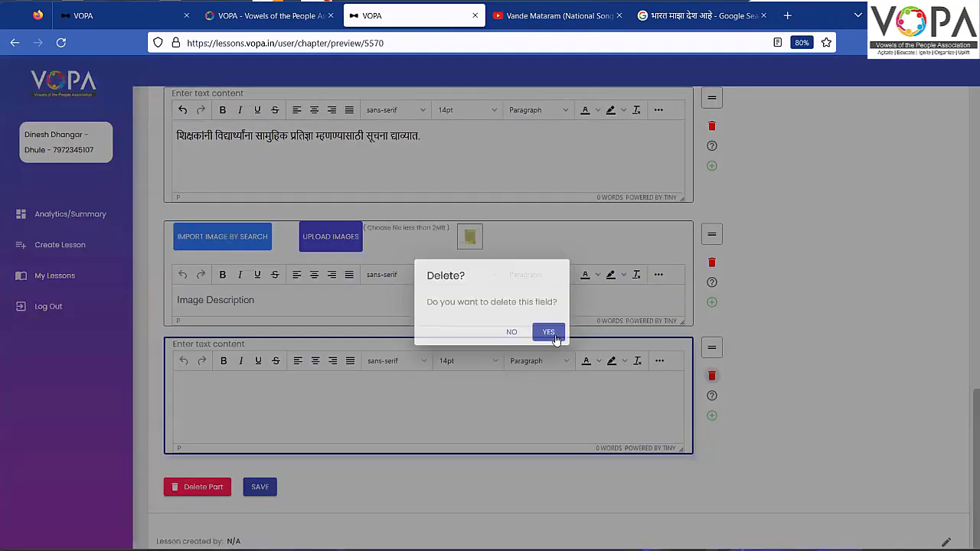
left_click(554, 338)
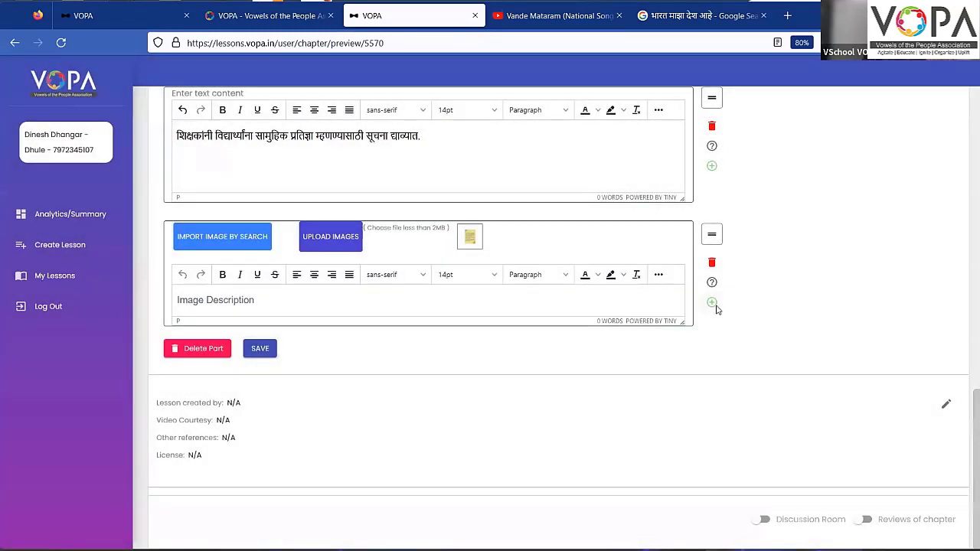
left_click(712, 303)
- Add an Audio block below the image, cancelling the file browser without choosing a file
left_click(416, 325)
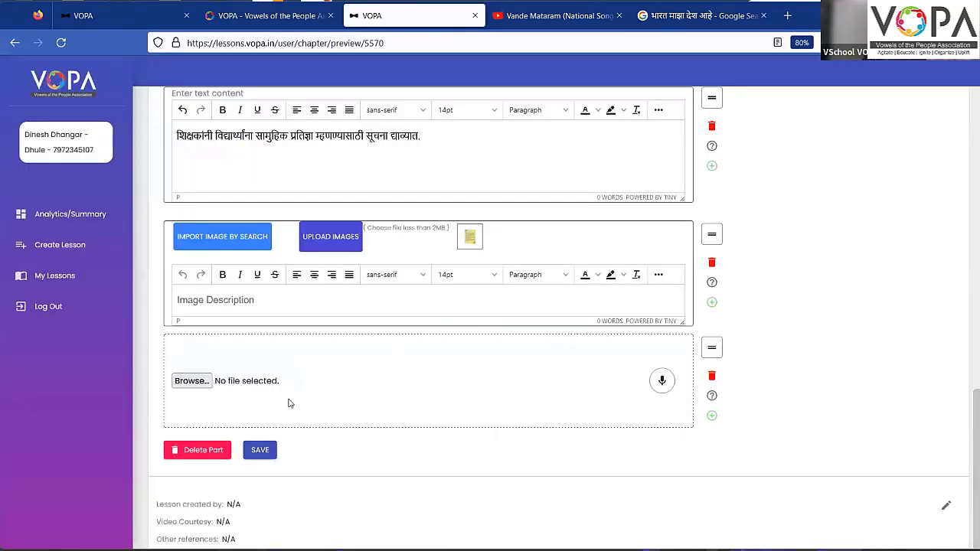
left_click(194, 381)
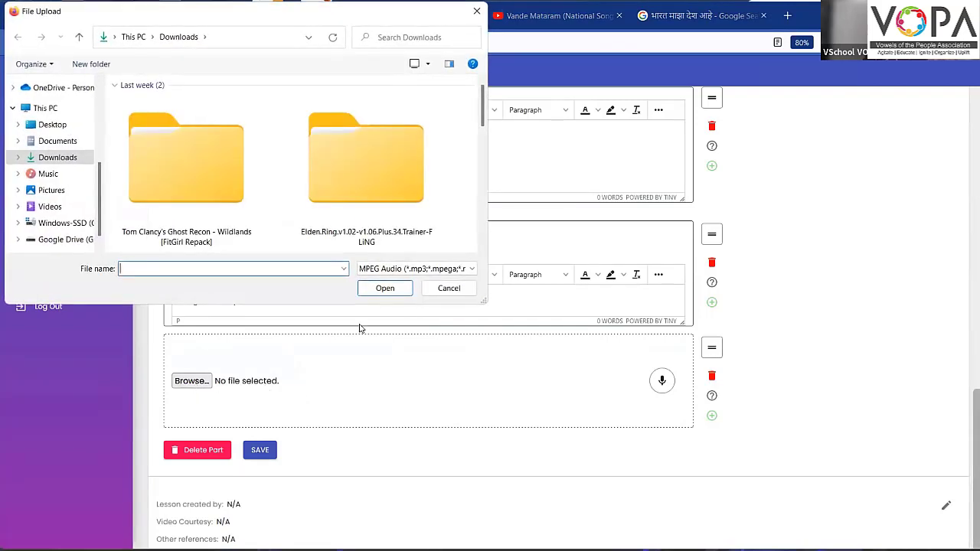
scroll(485, 138, "down", 3)
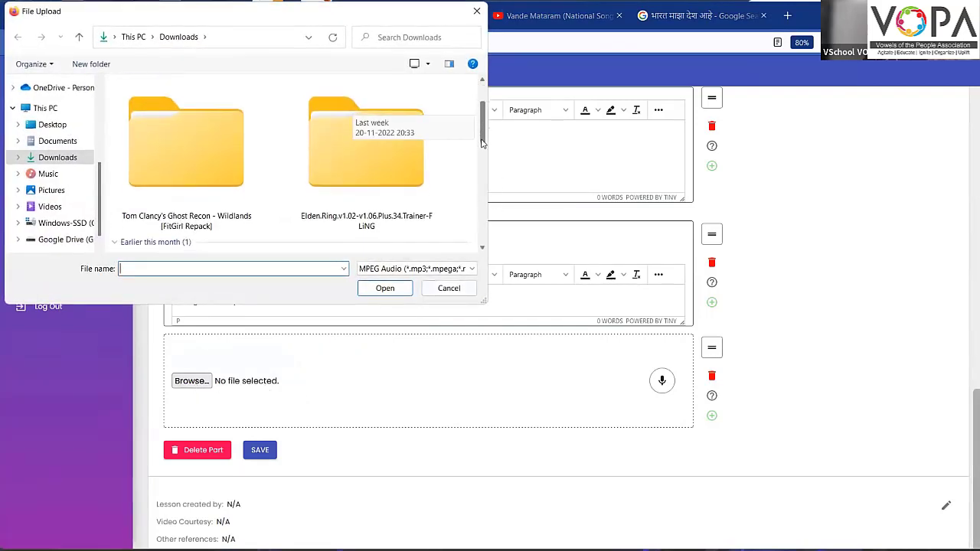
scroll(485, 138, "up", 3)
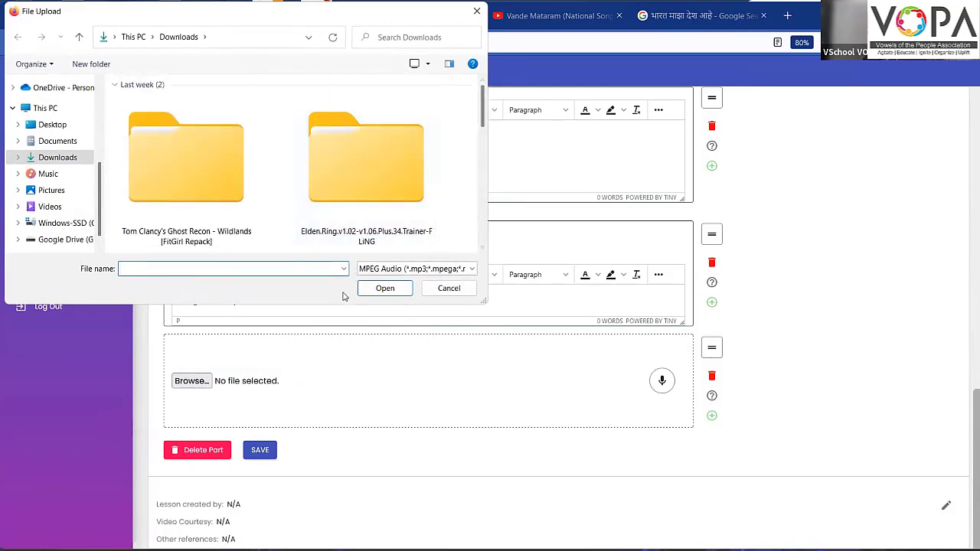
left_click(449, 288)
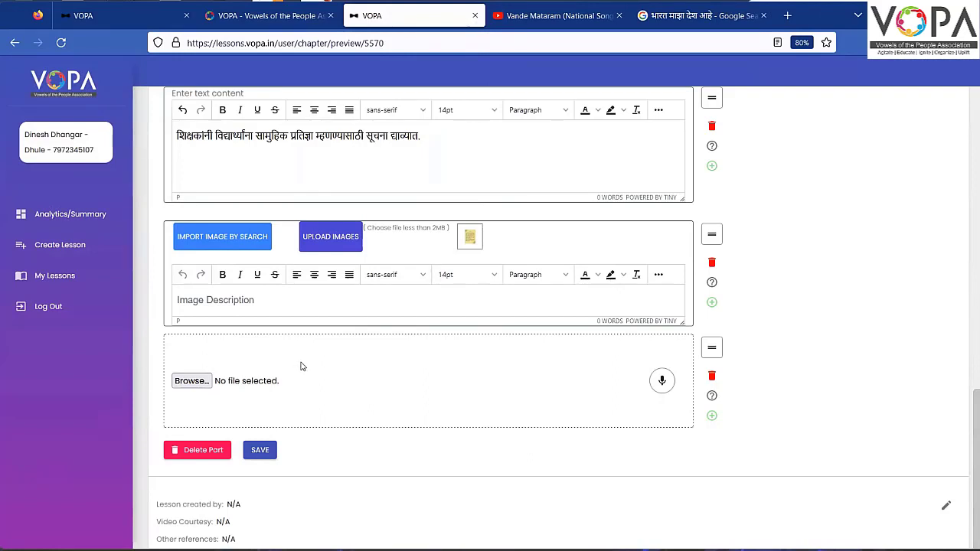
scroll(321, 390, "down", 2)
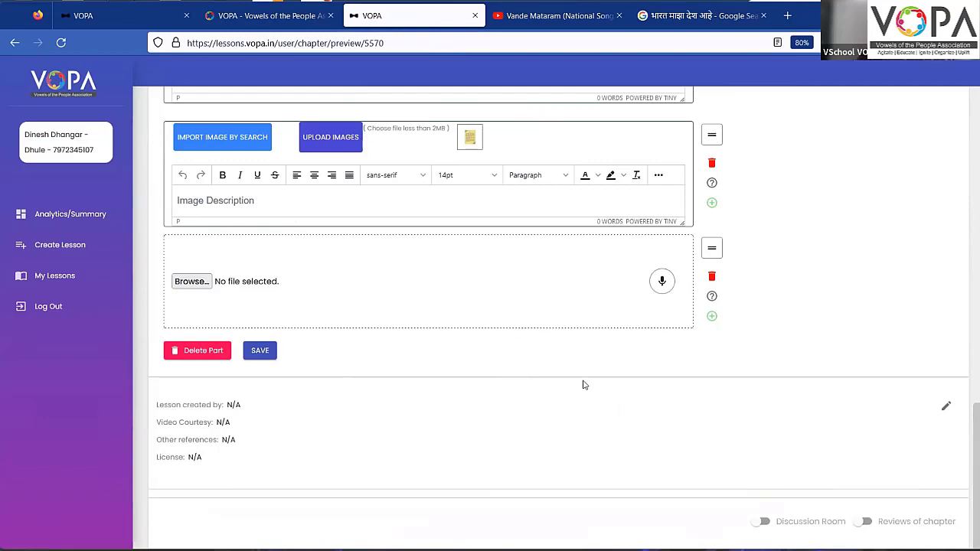
scroll(583, 385, "up", 1)
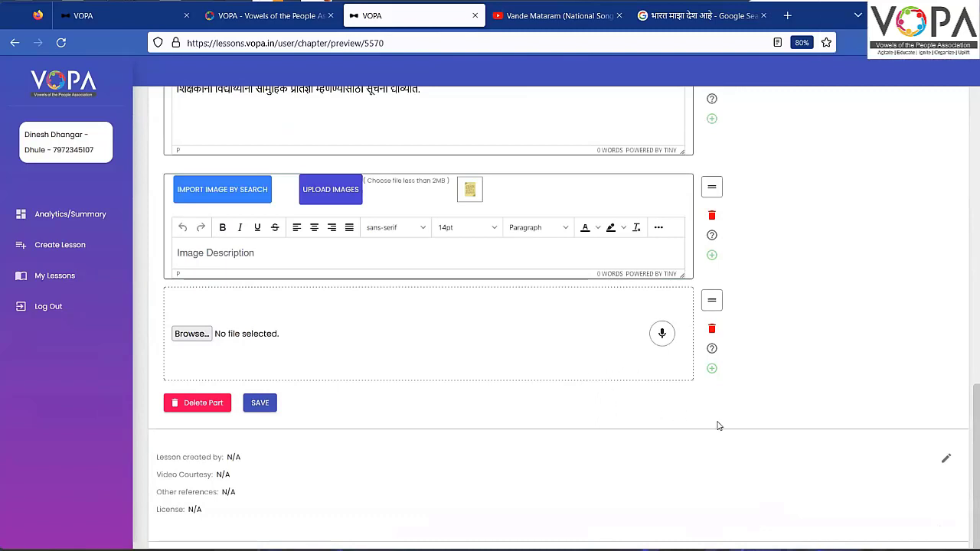
- Add a Text Editor block below the audio element
scroll(717, 421, "down", 1)
scroll(717, 420, "up", 2)
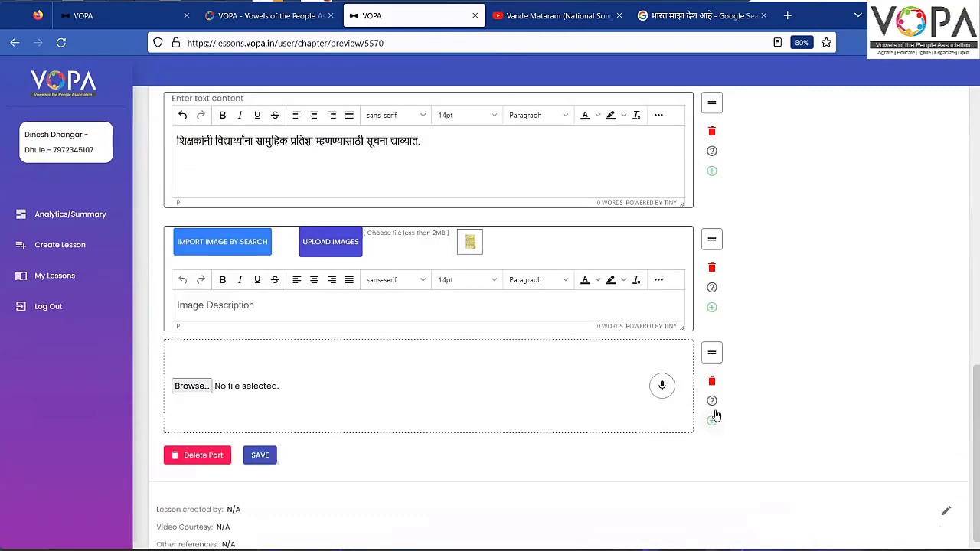
left_click_drag(442, 144, 150, 153)
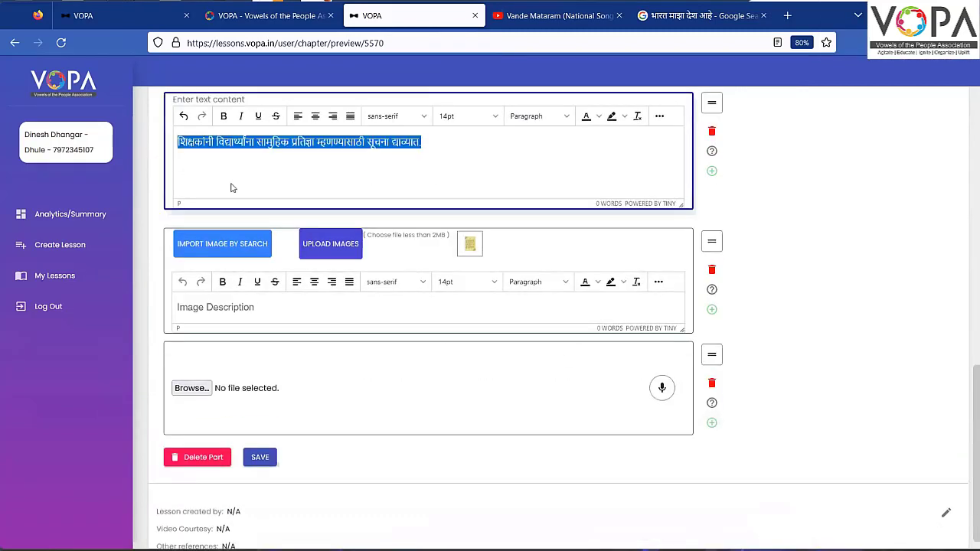
scroll(804, 402, "down", 1)
left_click(711, 370)
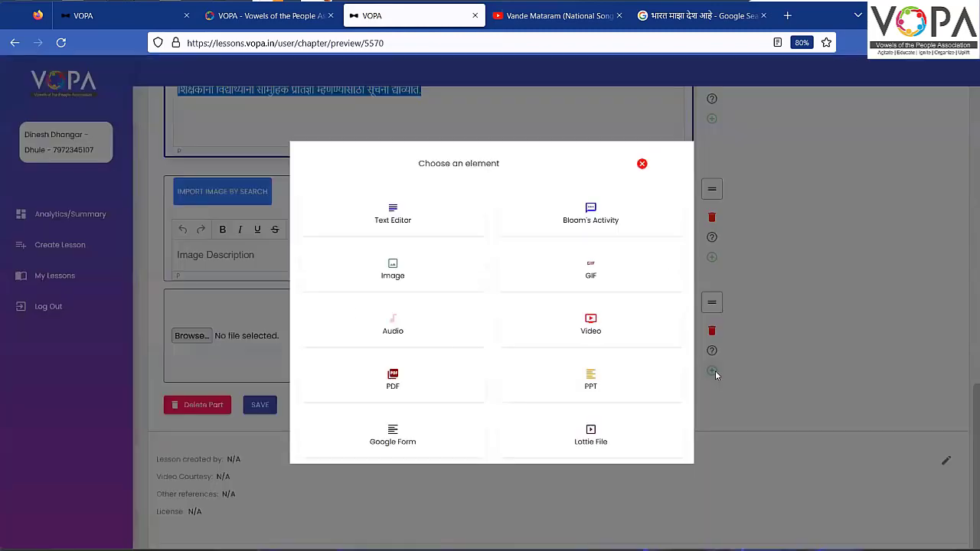
left_click(393, 218)
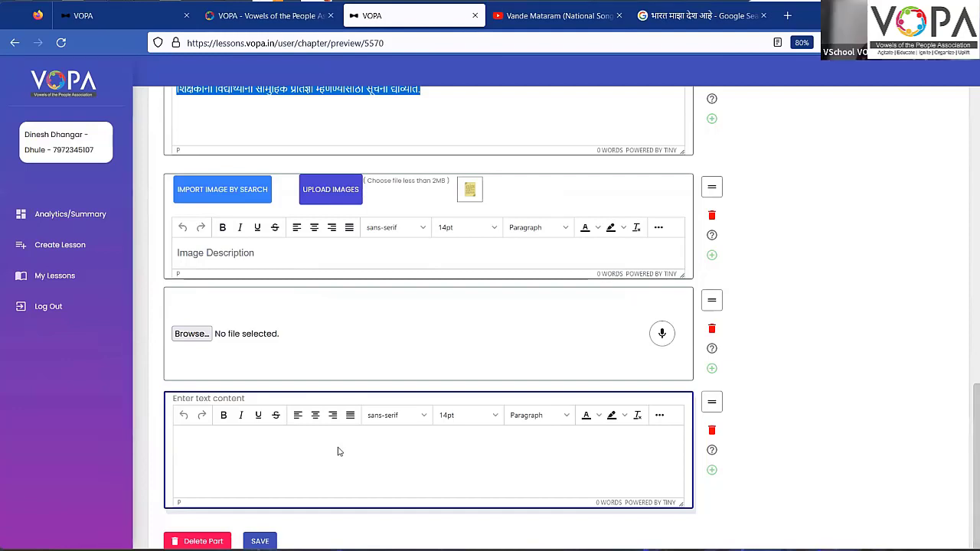
- Type 'दोन विद्यार्थी समोर येतील ... संविधानाच्या प्रास्ताविकेचे वाचन करण्यासाठी सूचना देतील.', fixing typos
type("don")
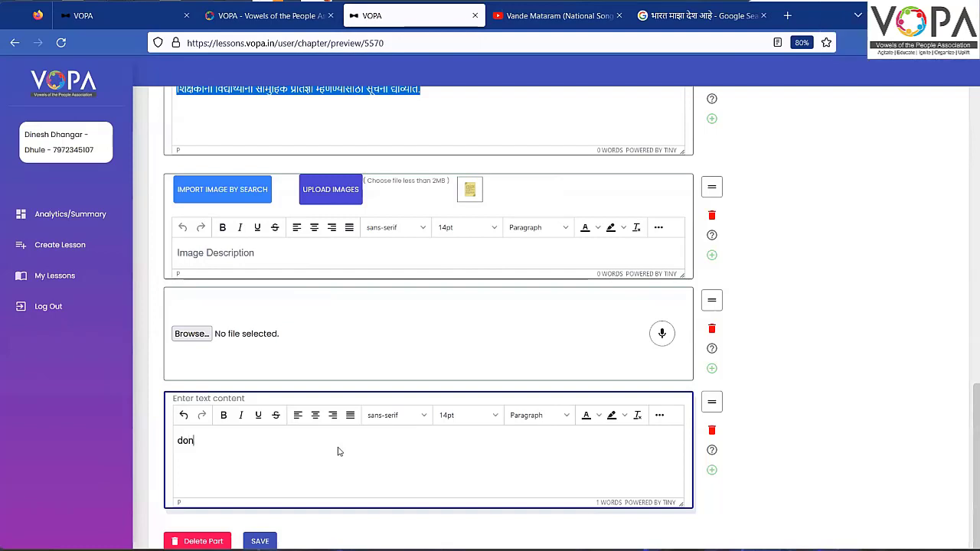
key("BackSpace")
key("BackSpace")
key("BackSpace")
type("दोन")
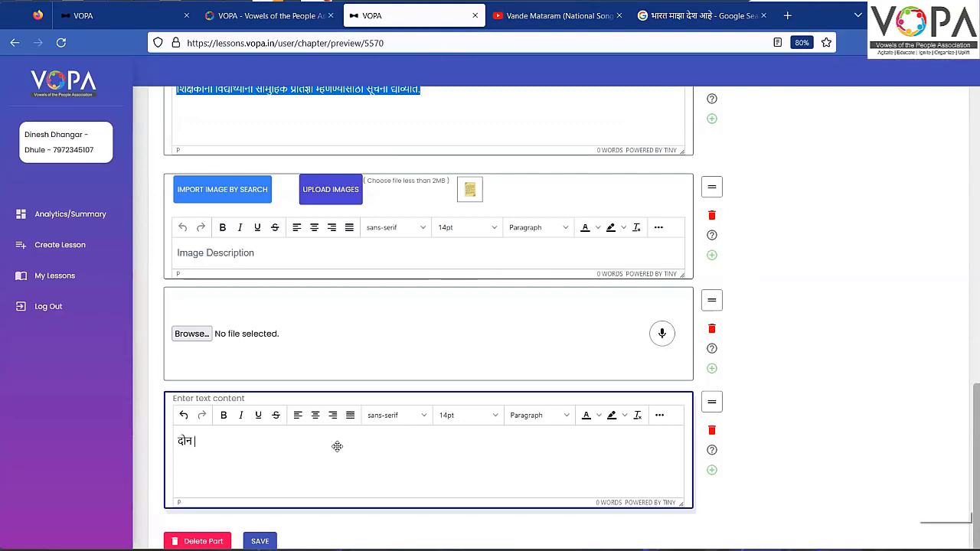
type(" विद्यार्थी समोर येतील.")
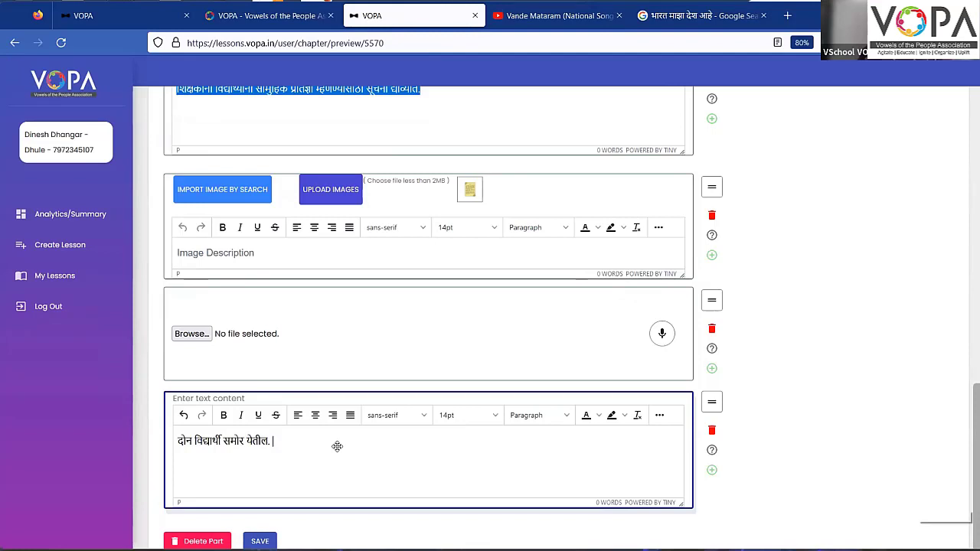
type(" व")
key("BackSpace")
type("संविधान")
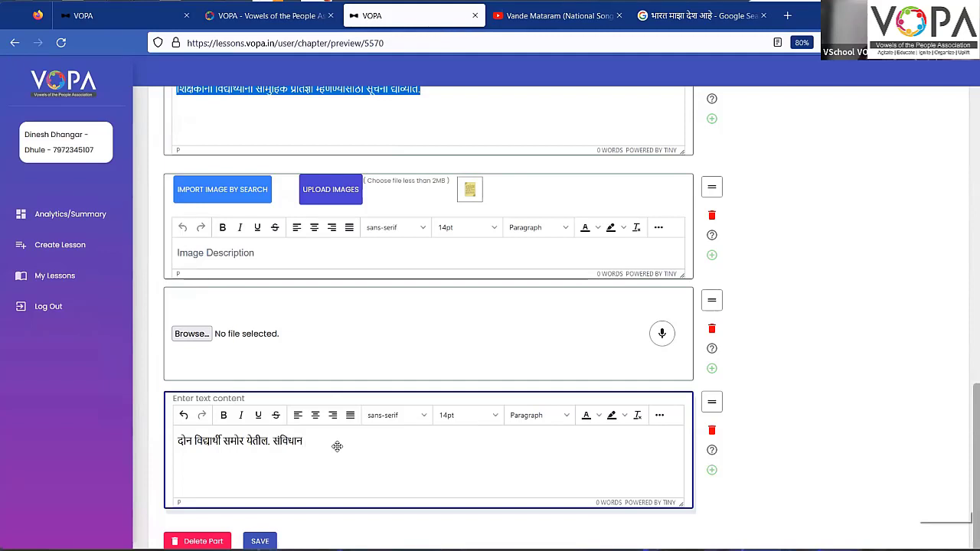
key("BackSpace")
key("BackSpace")
key("BackSpace")
key("BackSpace")
key("BackSpace")
key("BackSpace")
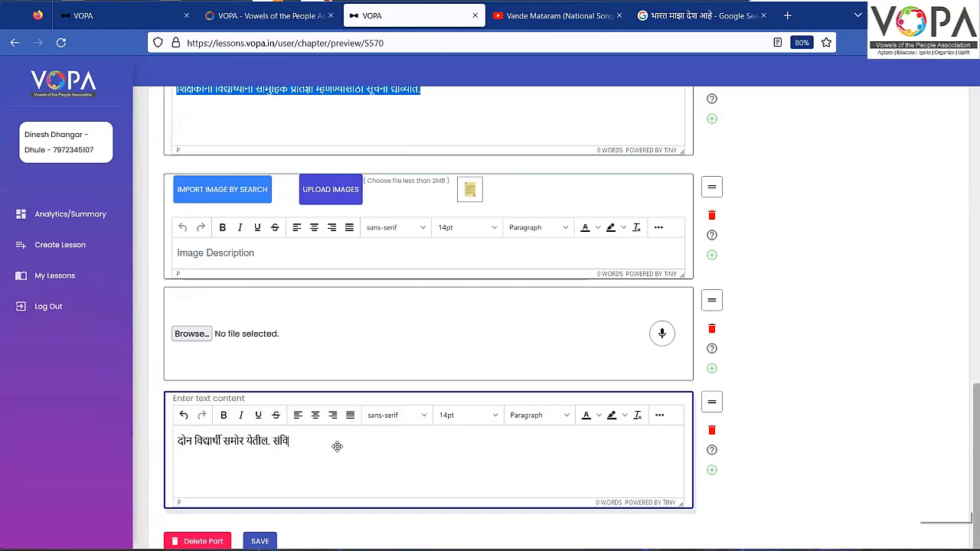
key("BackSpace")
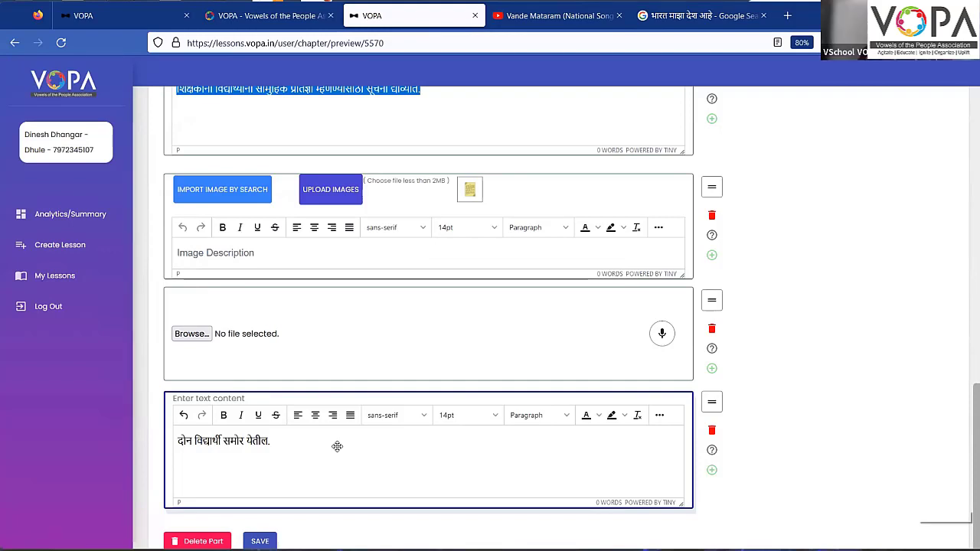
type("संविधानाच्या")
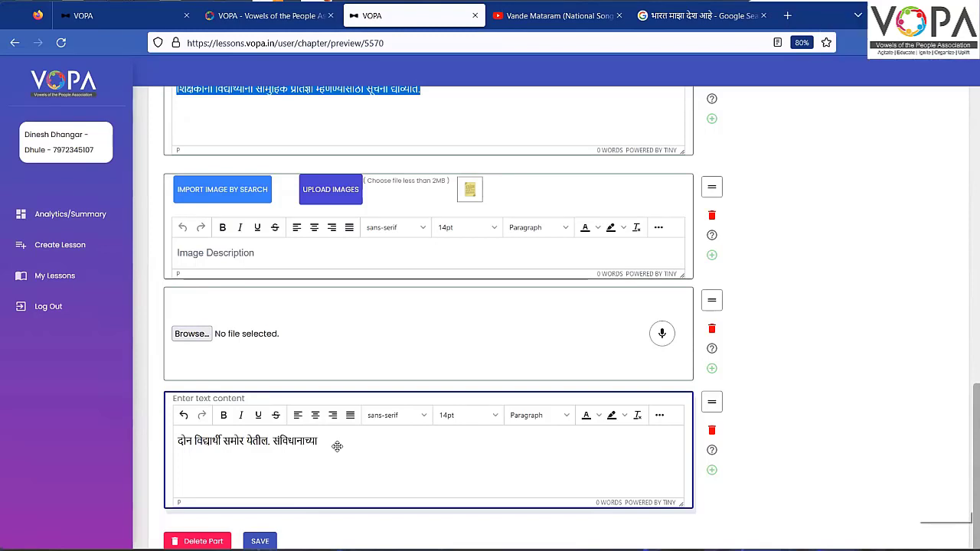
type(" प्रास्ताविकेचे")
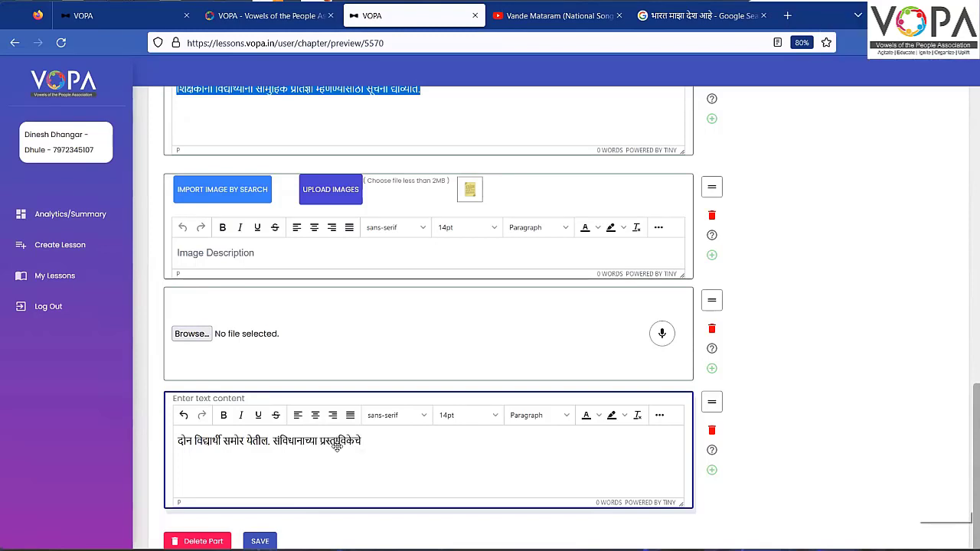
type(" वाचन")
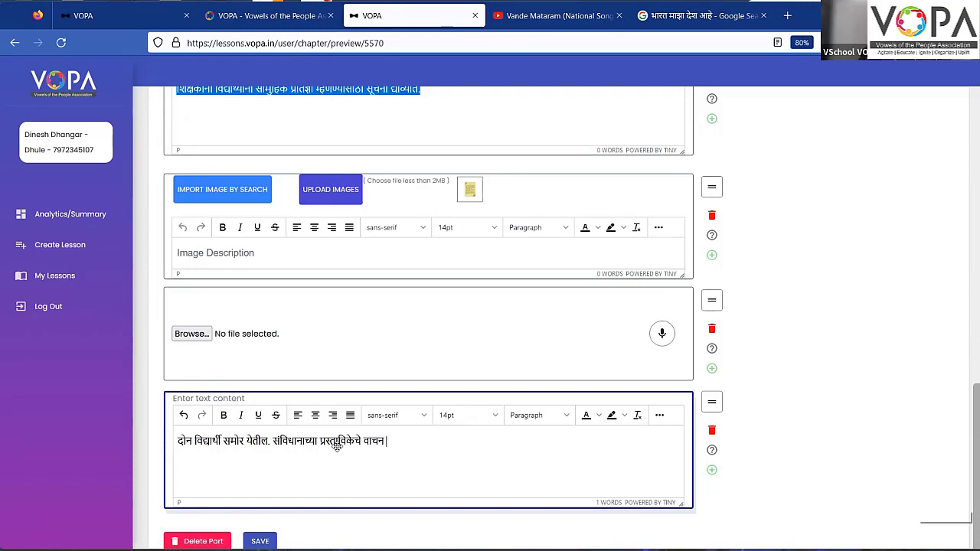
type(" करण्यासाठी")
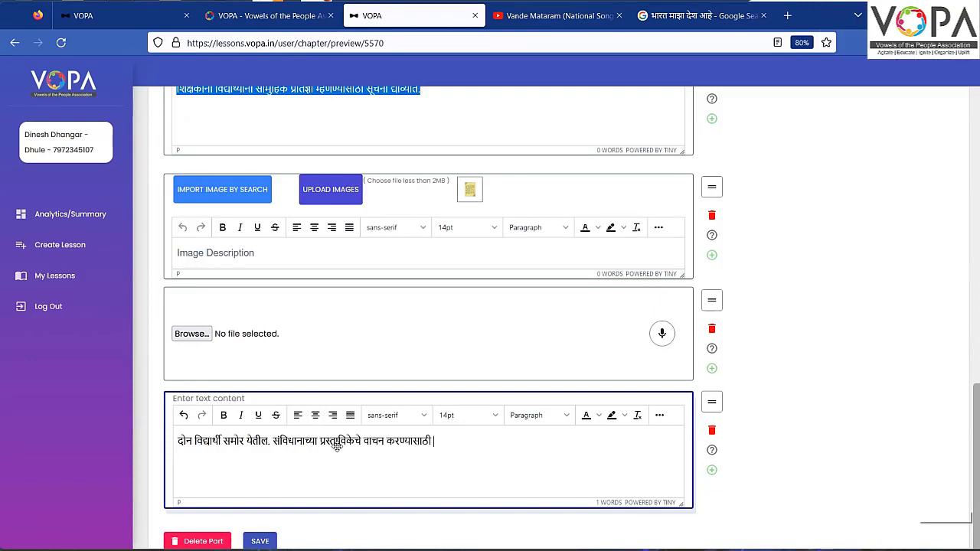
type(" सूचना देतील.")
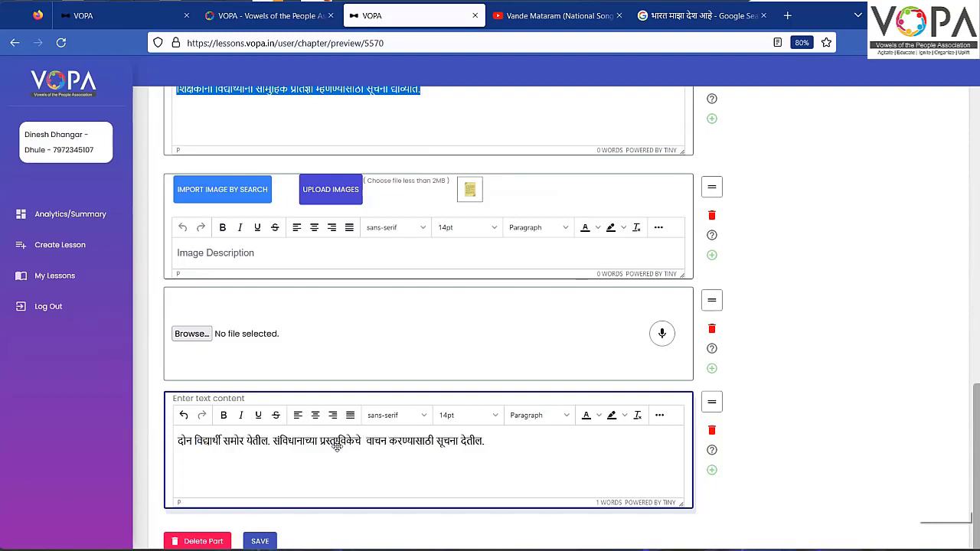
type("सामुहिक")
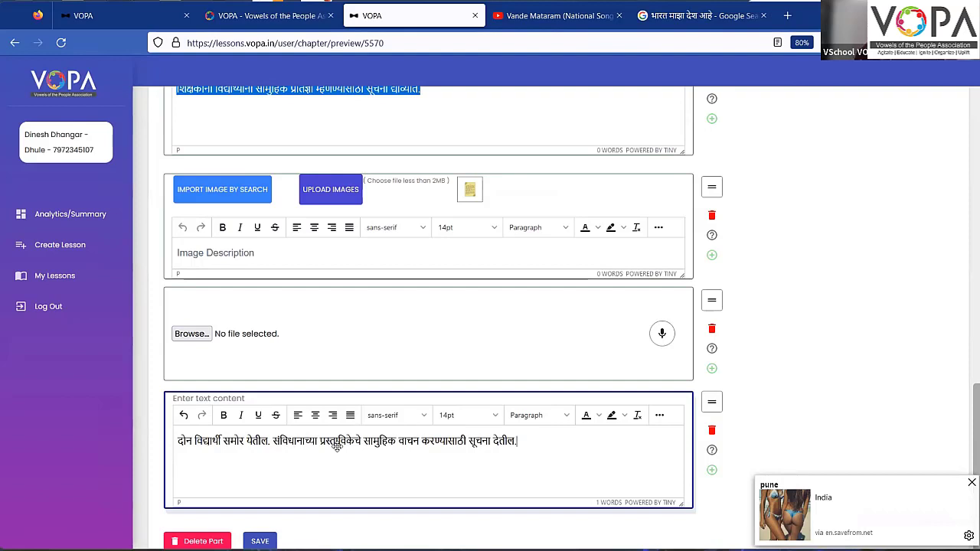
- Insert 'प्रतिपाठ सादरकरणाऱ्यागटातील' at the start of the sentence, correcting सदर to सादर
left_click(971, 484)
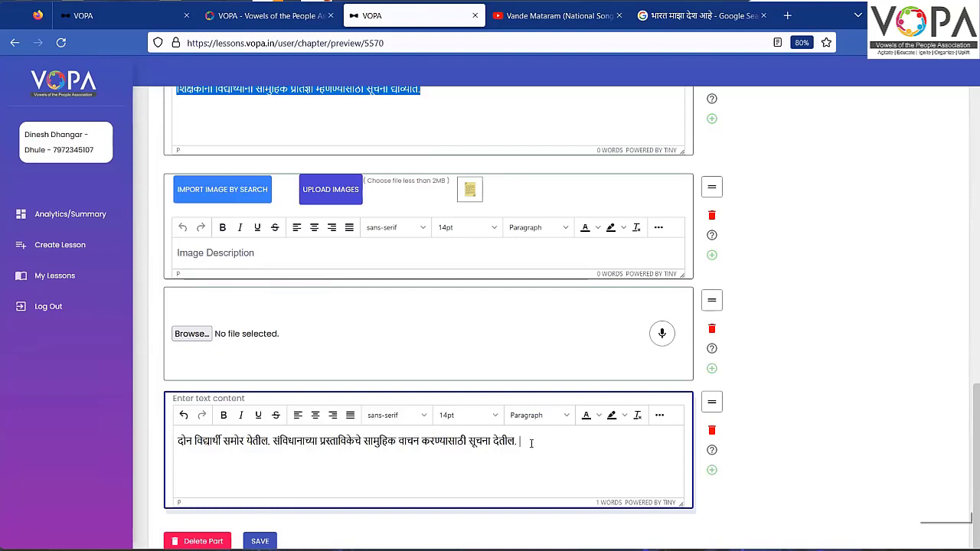
left_click(178, 442)
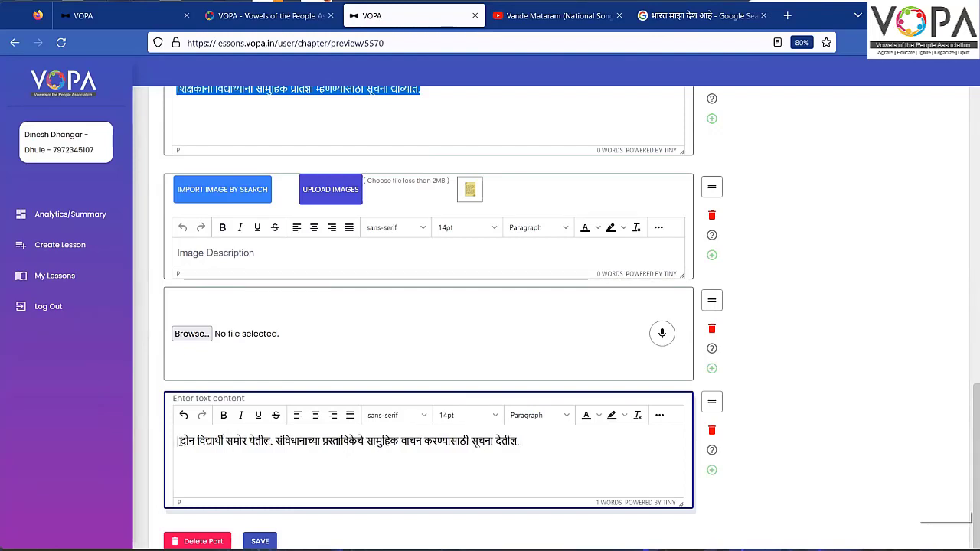
type("प्रतिपाठ सदर")
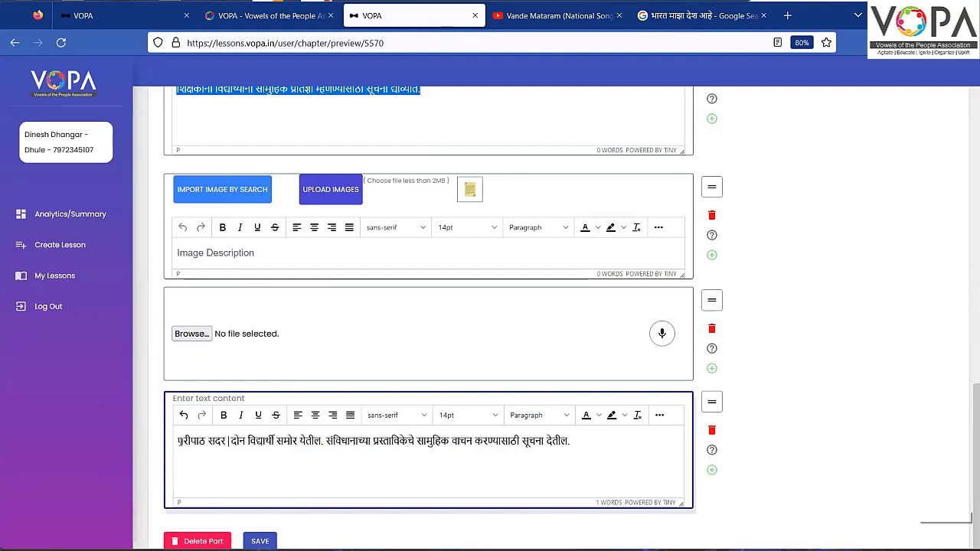
type("करणाऱ्या ")
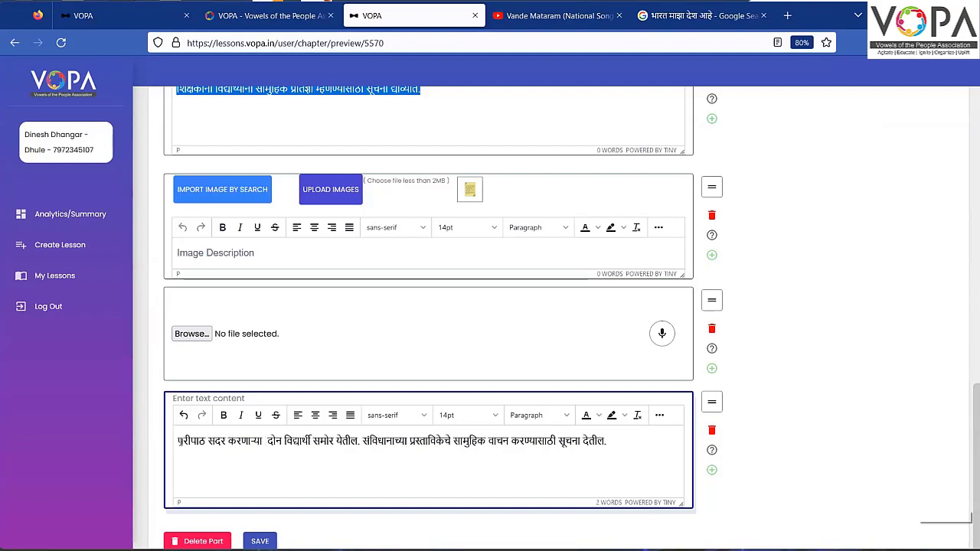
type("गटातील")
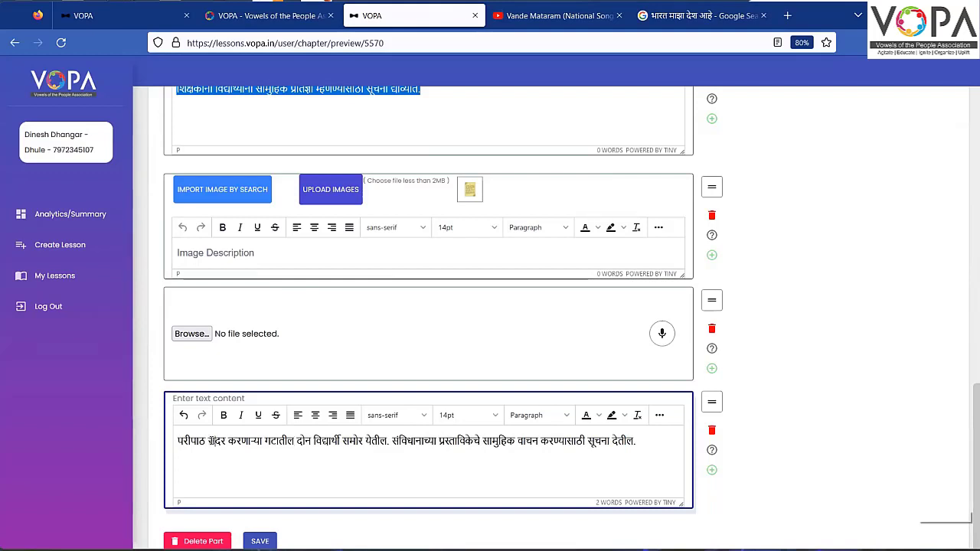
left_click_drag(207, 442, 215, 442)
type("सा")
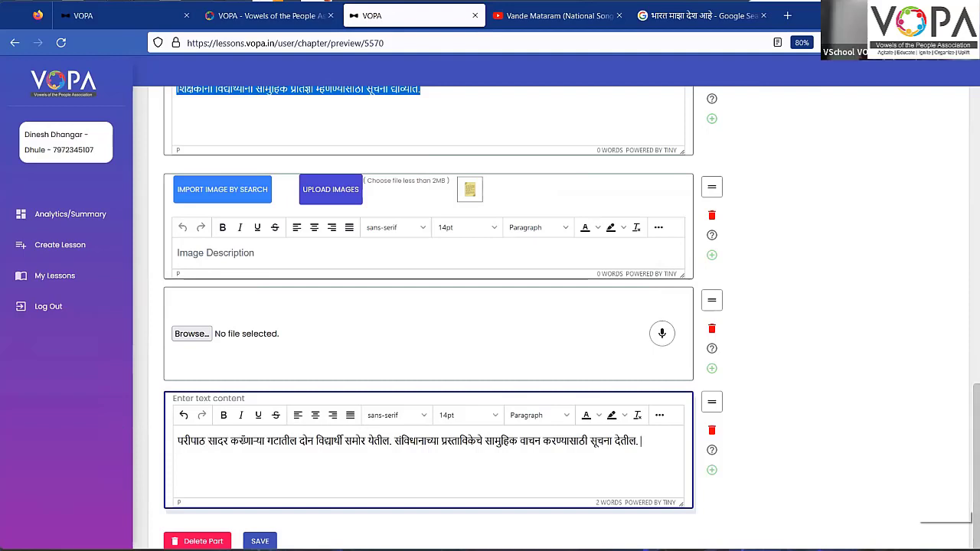
- Dismiss the element chooser and try selecting the preamble phrase in the text block
left_click(712, 471)
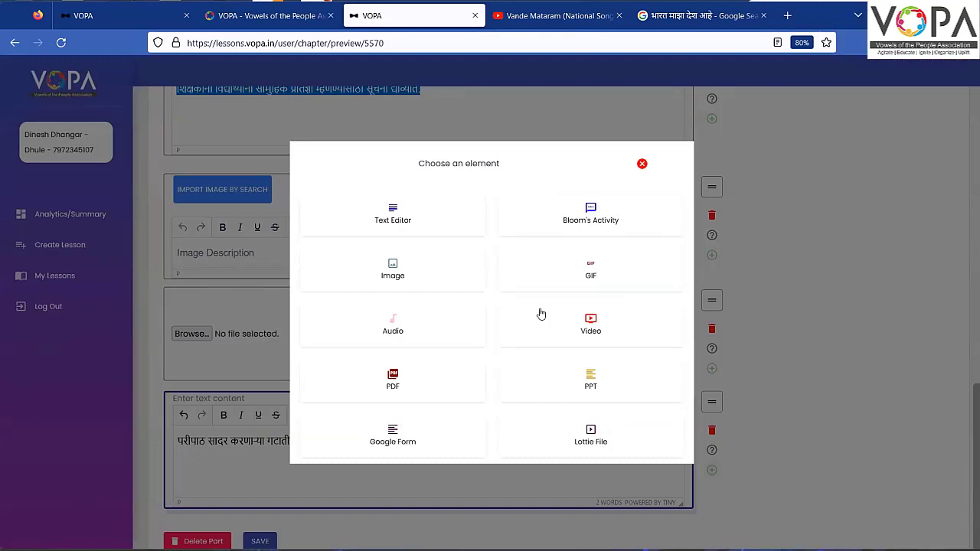
left_click(642, 164)
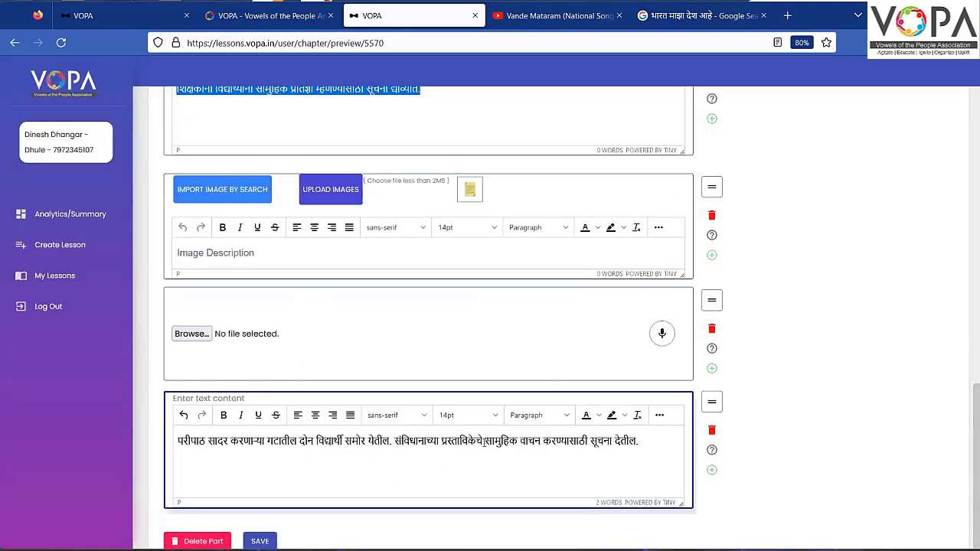
left_click_drag(485, 442, 394, 443)
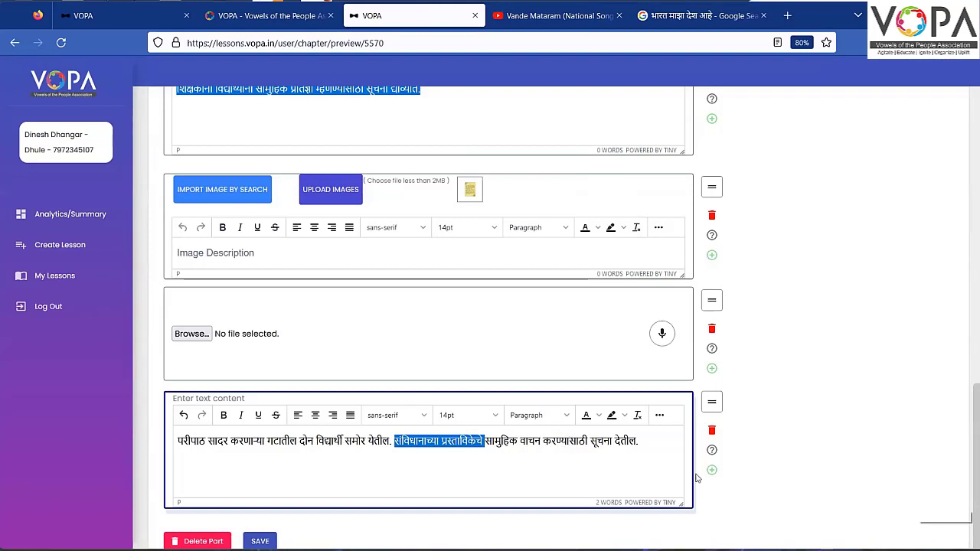
scroll(696, 478, "down", 3)
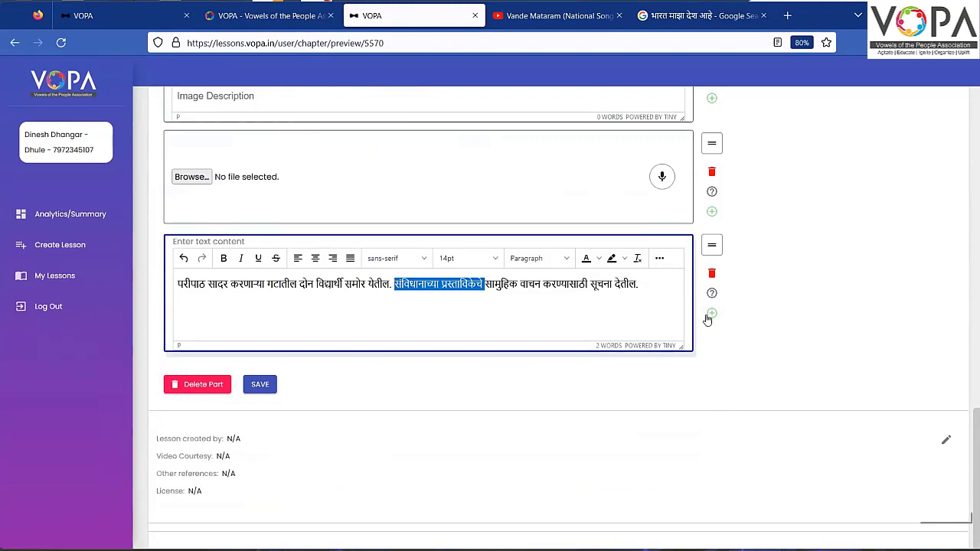
left_click(653, 287)
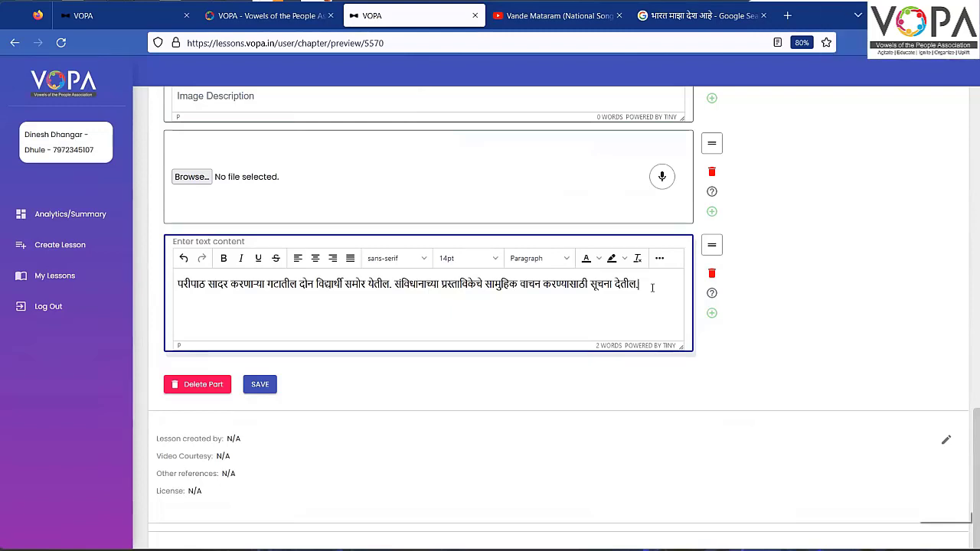
- Add an empty image block below the text, then select 'संविधानाच्या प्रस्ताविकेचे'
left_click(712, 312)
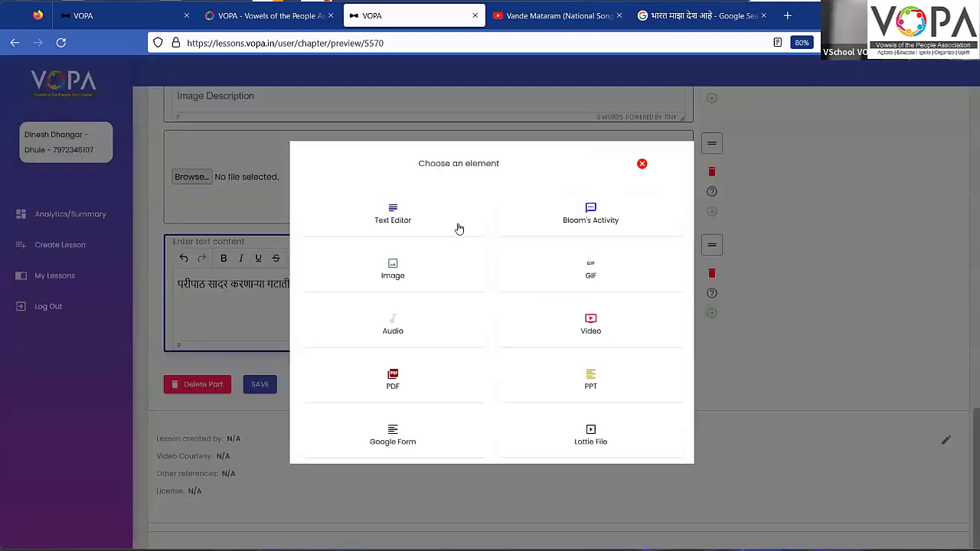
left_click(446, 276)
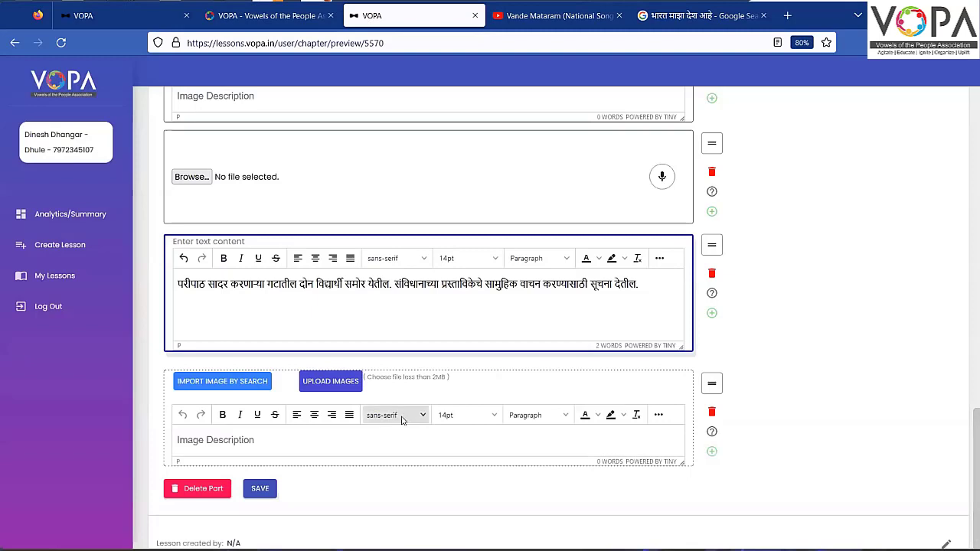
scroll(444, 406, "down", 2)
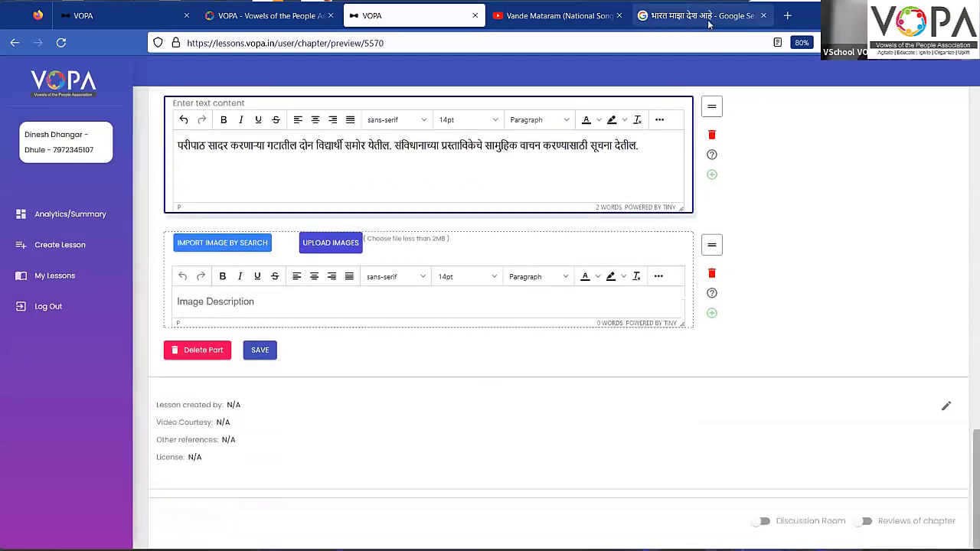
left_click_drag(482, 145, 394, 145)
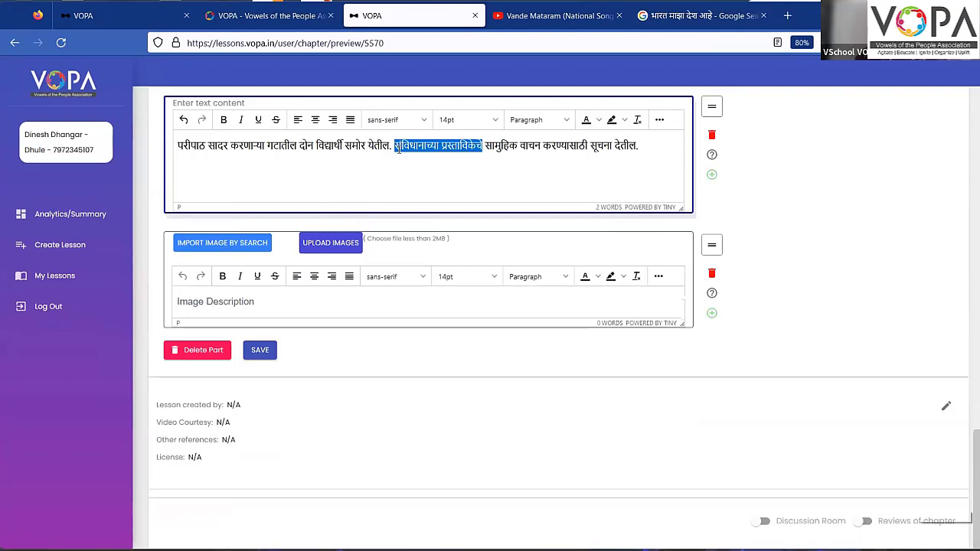
- Search Google Images for the copied phrase 'संविधानाच्या प्रस्ताविकेचे'
key("ctrl+c")
left_click(698, 15)
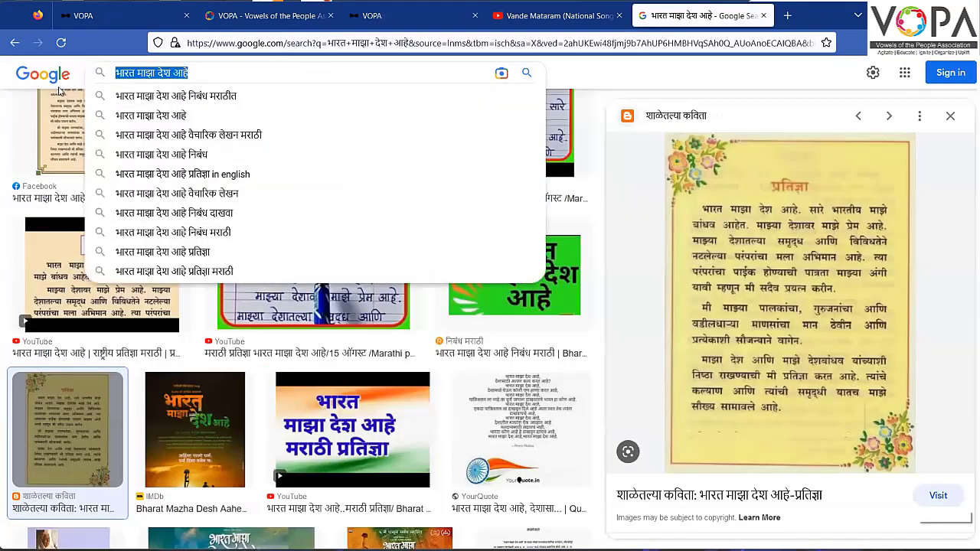
key("ctrl+a")
key("ctrl+v")
key("BackSpace")
key("BackSpace")
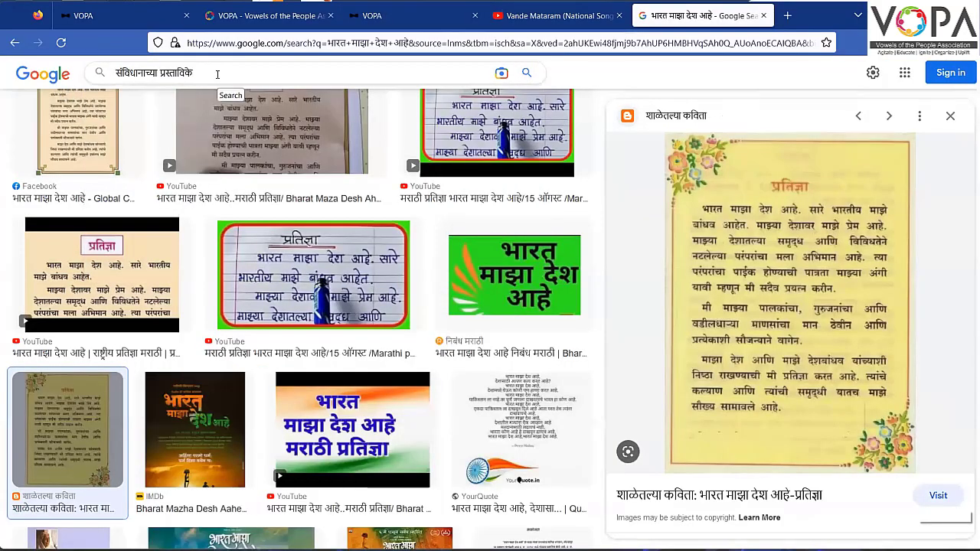
key("Return")
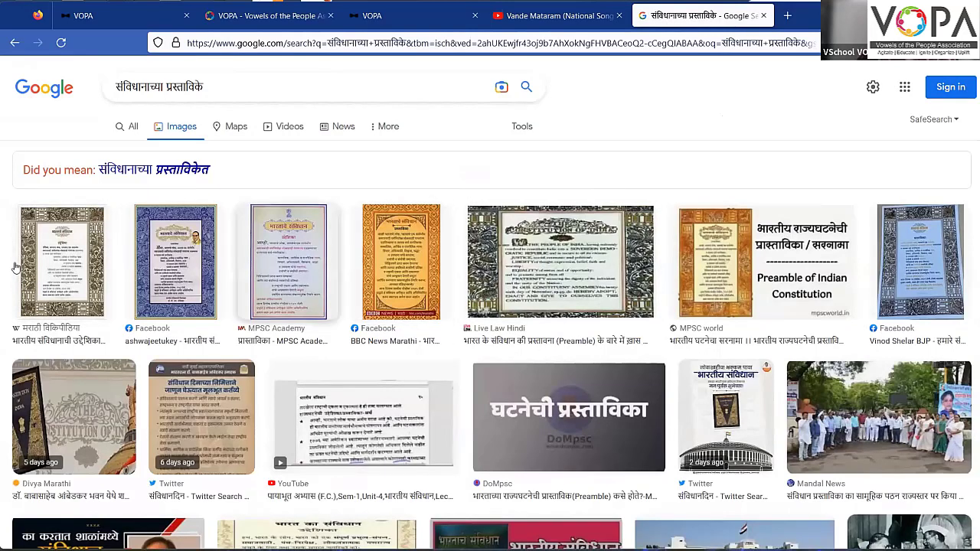
- Save the Marathi Wikipedia preamble picture to Downloads as india_s.jpg
left_click(55, 265)
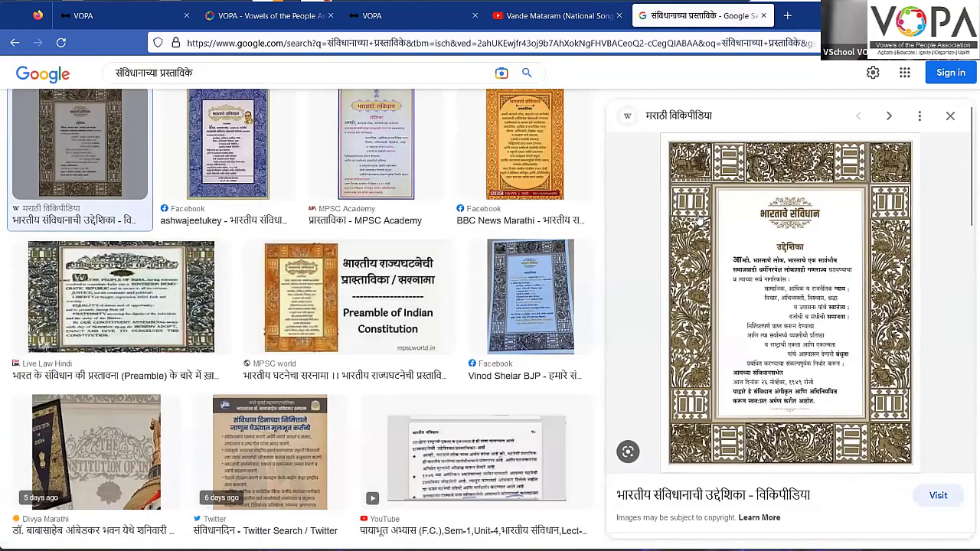
right_click(754, 277)
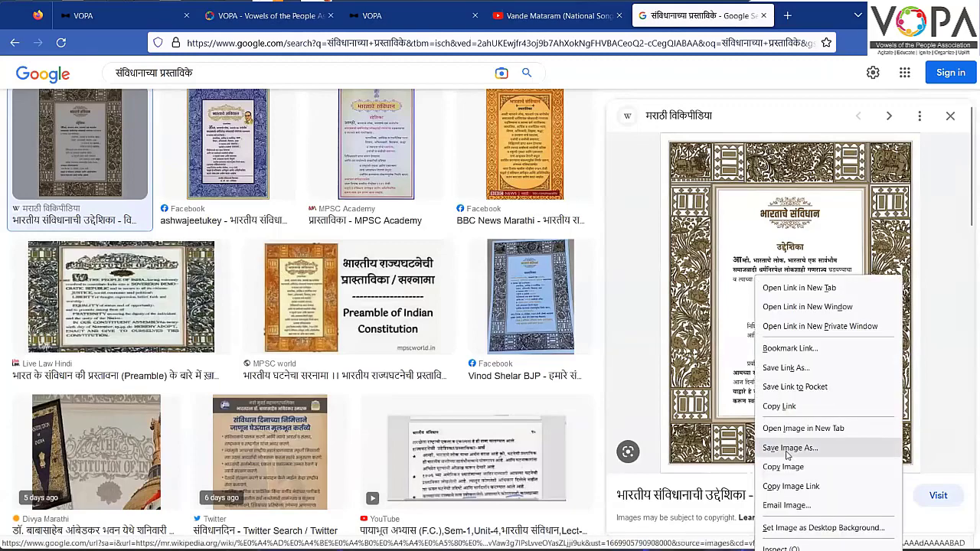
left_click(788, 450)
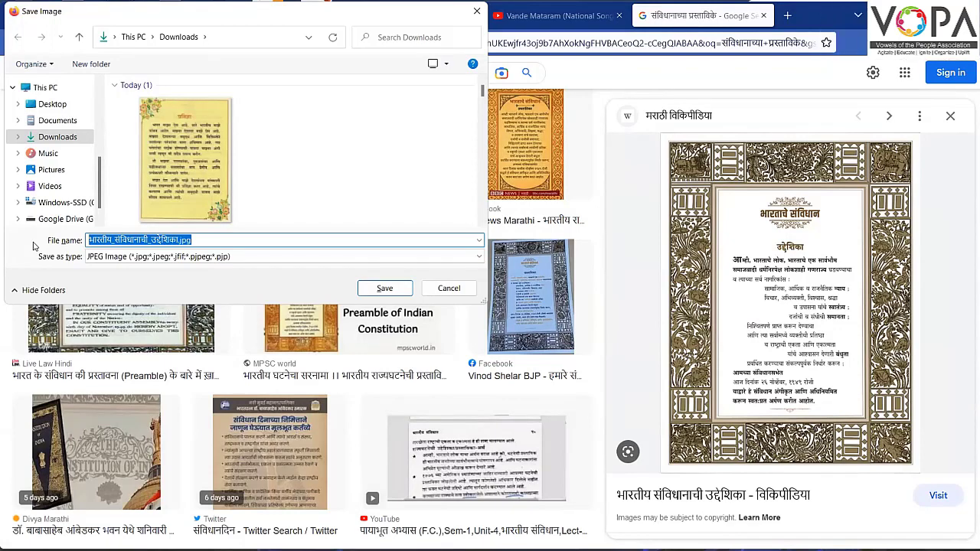
type("india")
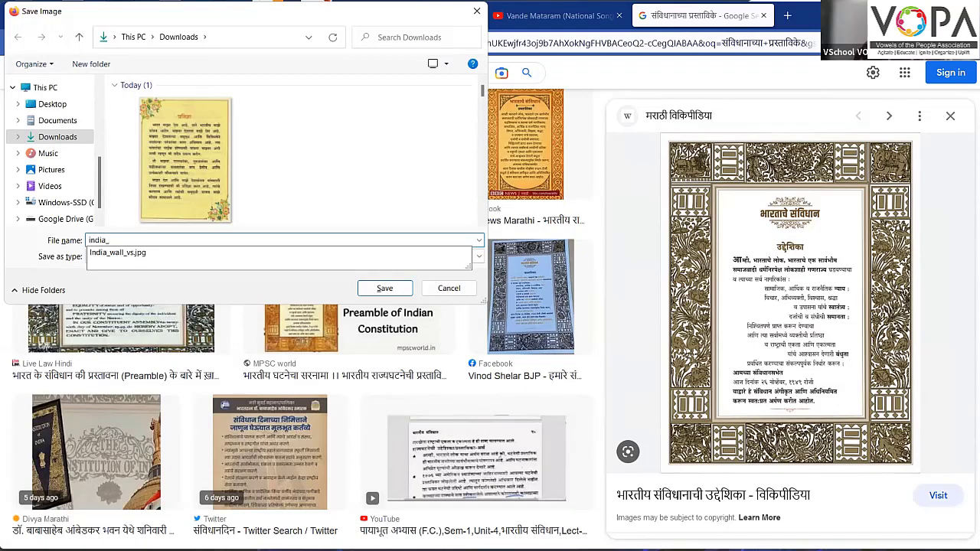
type("_")
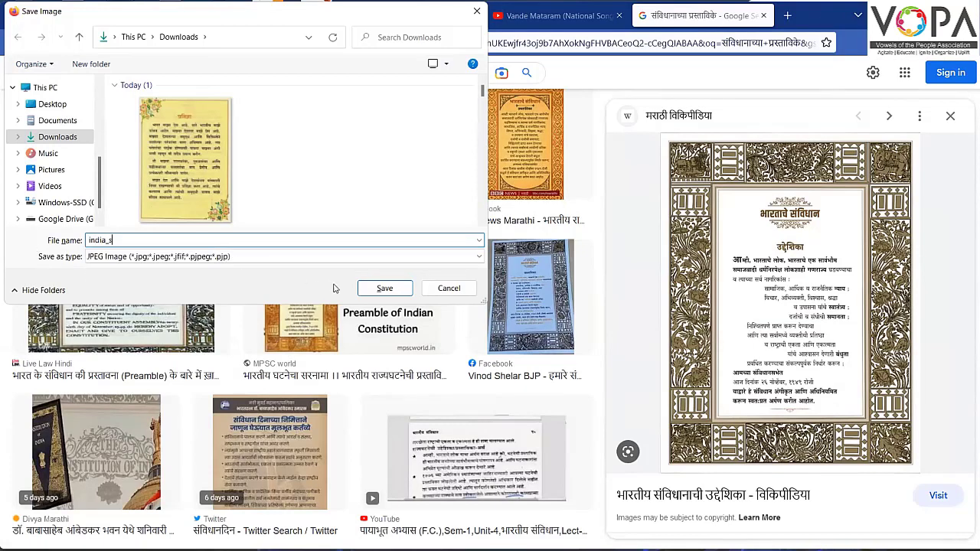
left_click(384, 288)
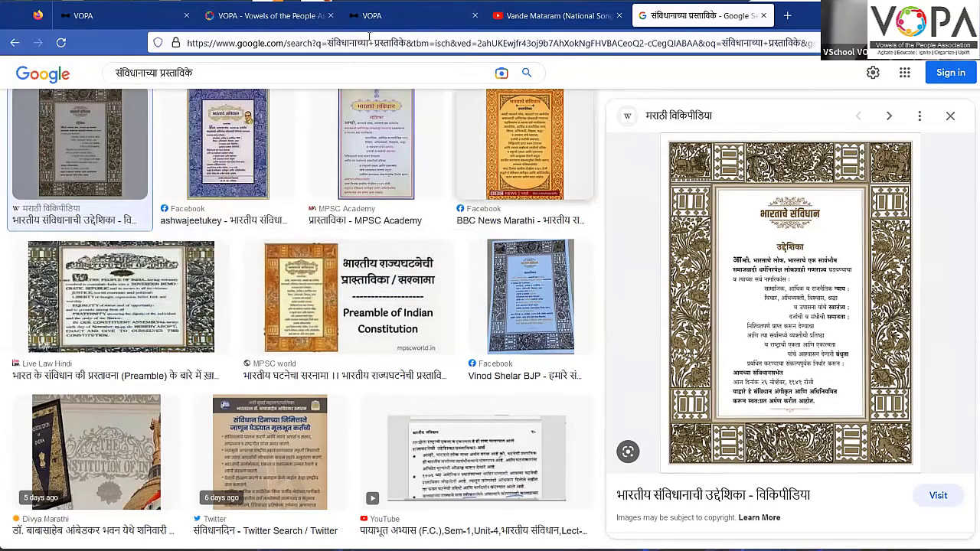
left_click(414, 15)
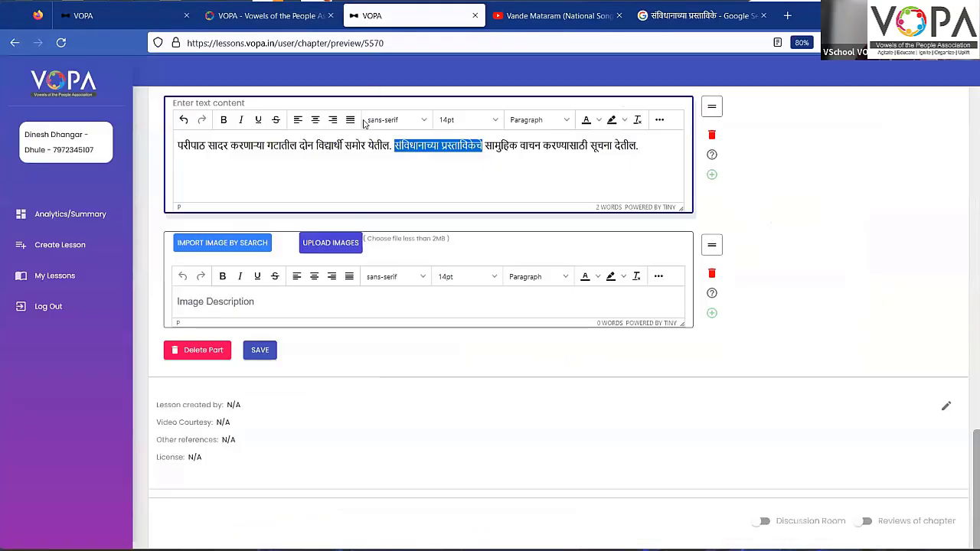
- Upload india_s.jpg into the empty image block
left_click(340, 246)
left_click(375, 367)
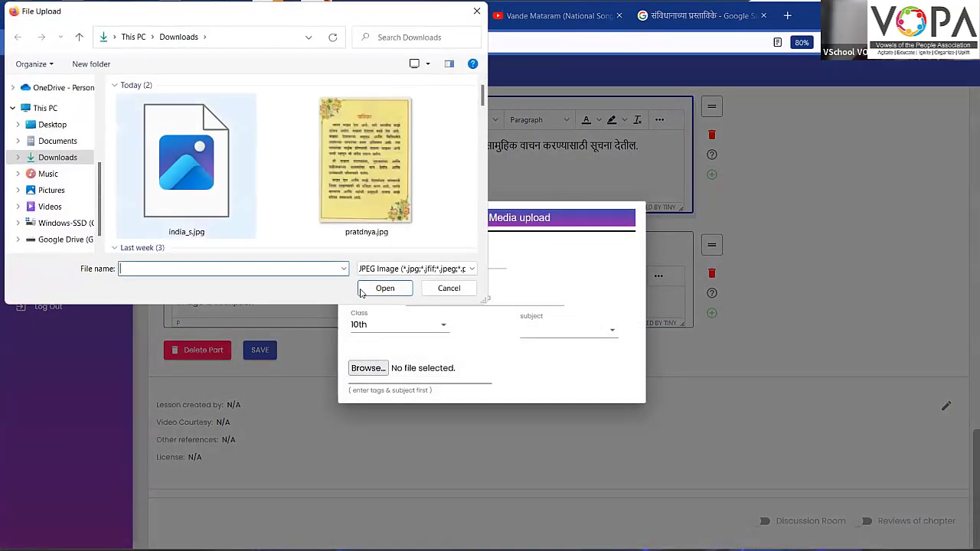
key("Return")
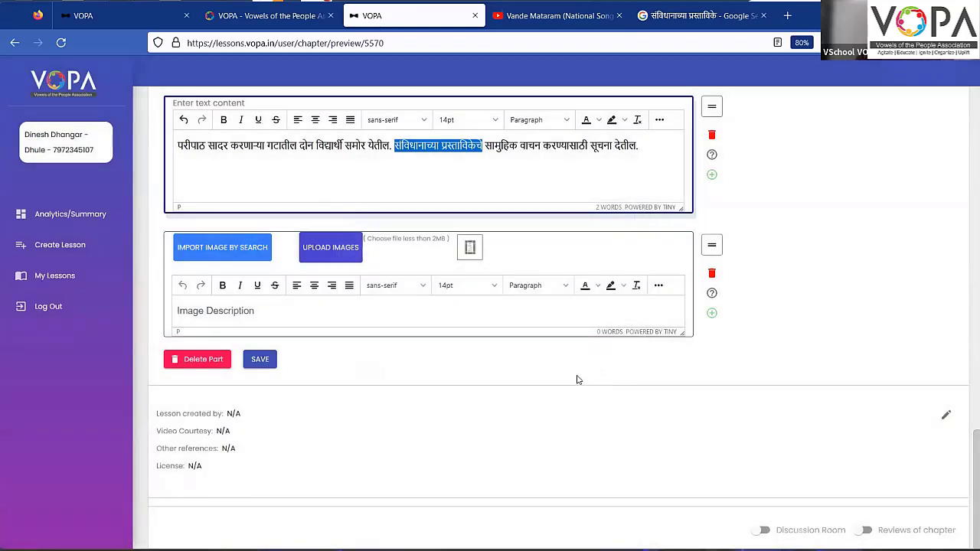
scroll(713, 344, "up", 5)
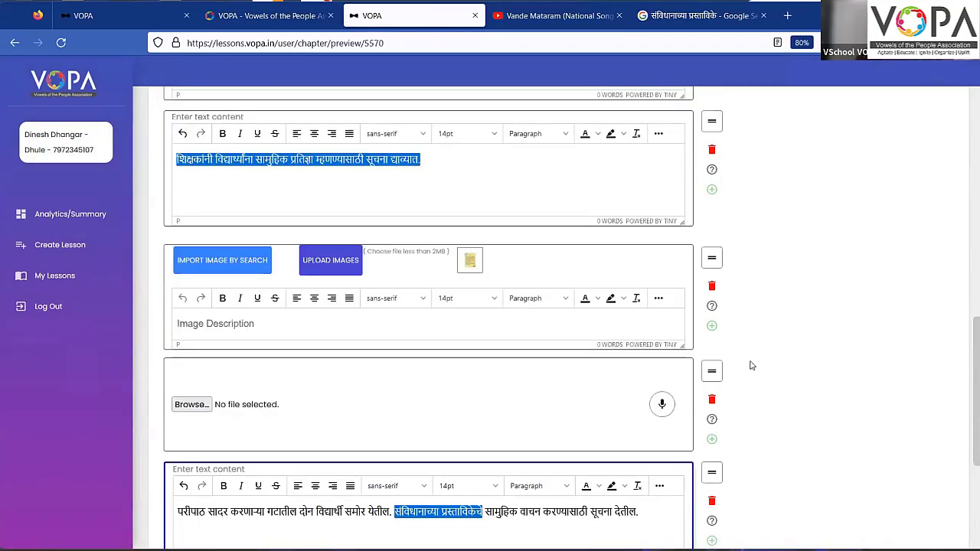
scroll(750, 363, "down", 3)
scroll(751, 366, "down", 2)
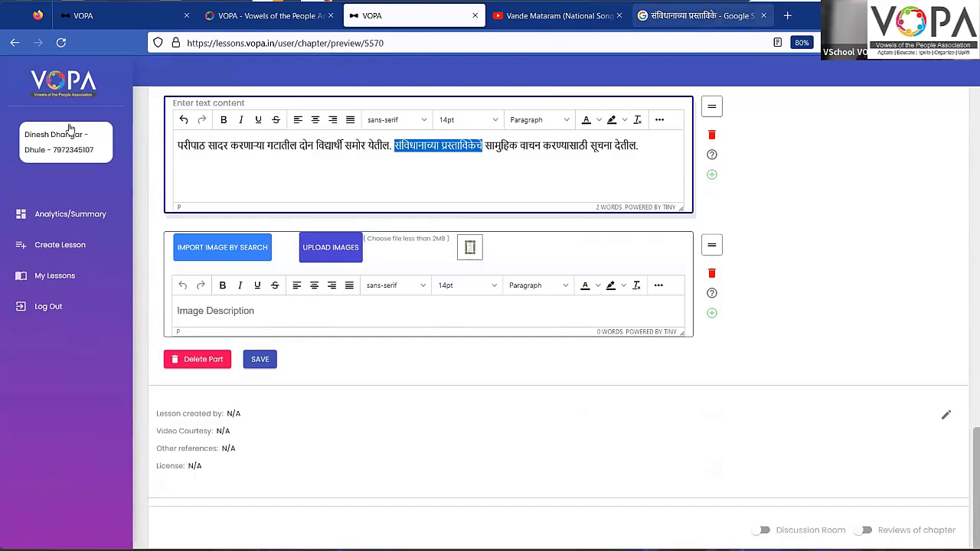
- Open the Marathi Wikipedia article भारताचे संविधान from the Google Images result
key("ctrl+Tab")
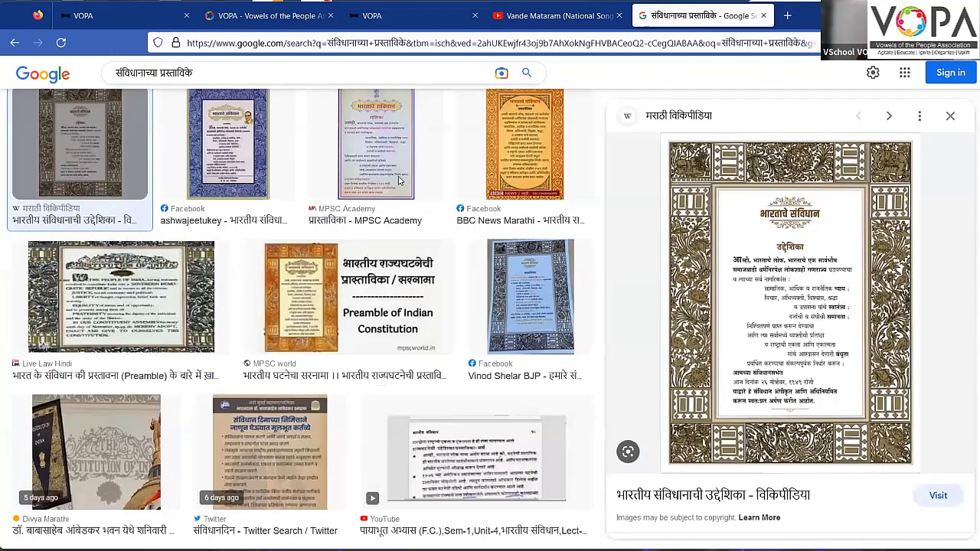
scroll(353, 206, "up", 2)
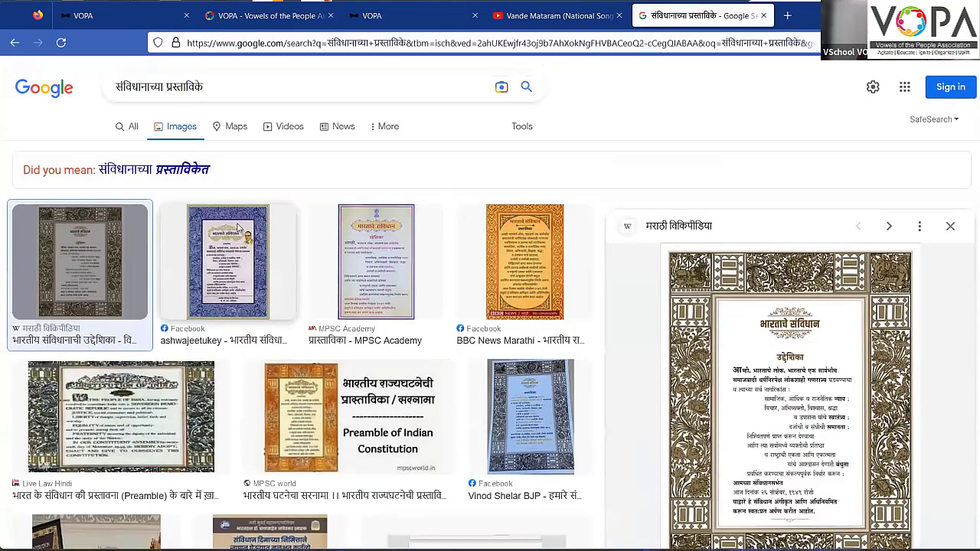
key("alt+Left")
left_click(372, 223)
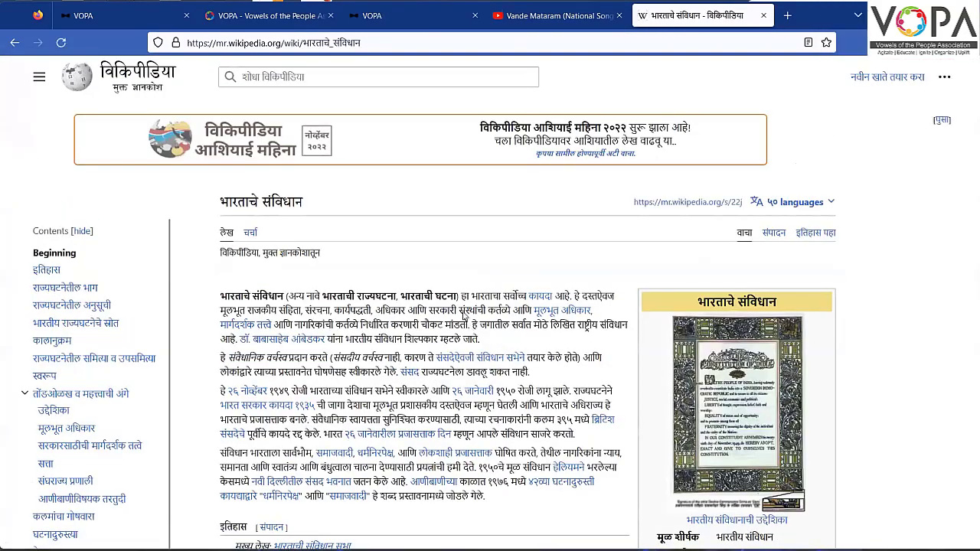
- Select the third and fourth intro paragraphs of भारताचे संविधान, then add a lesson text block
scroll(462, 317, "down", 3)
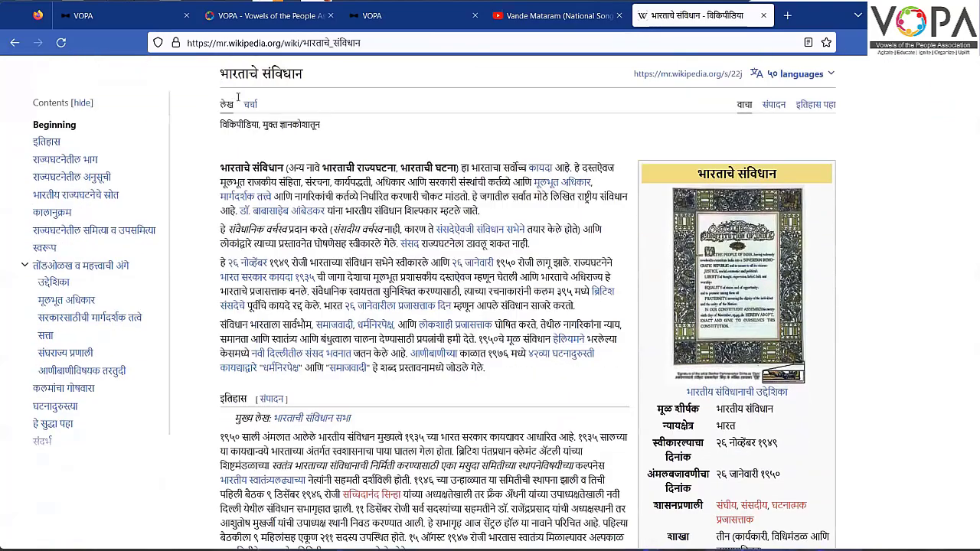
scroll(487, 258, "down", 2)
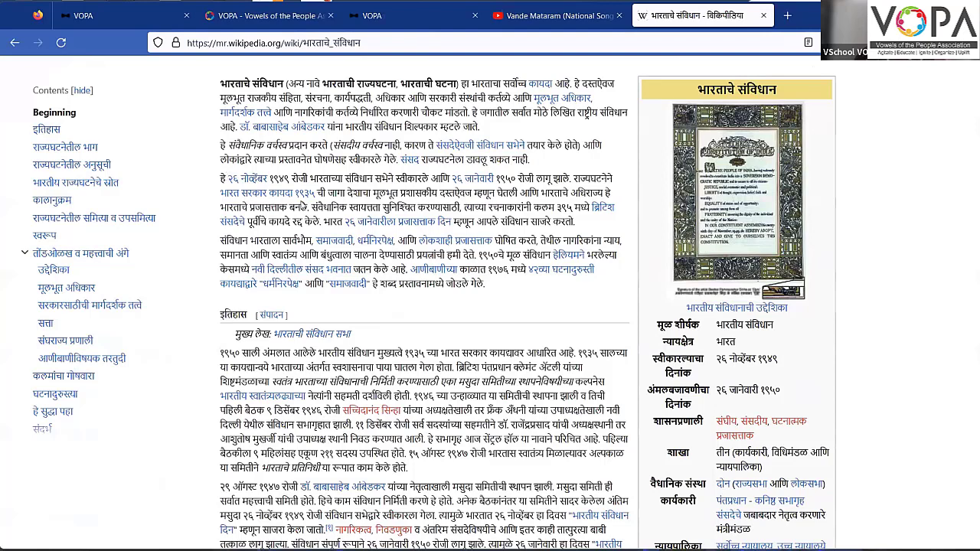
left_click_drag(220, 83, 506, 178)
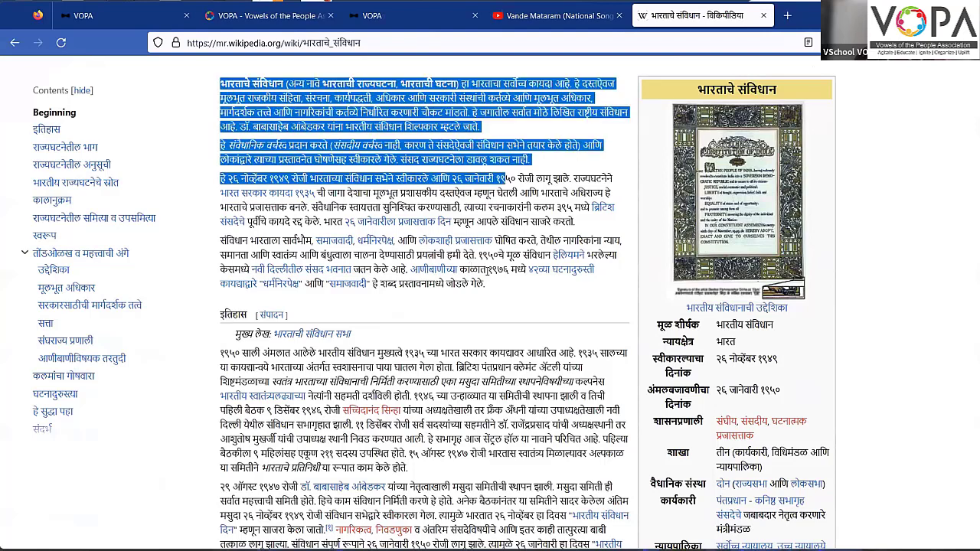
left_click_drag(227, 178, 487, 285)
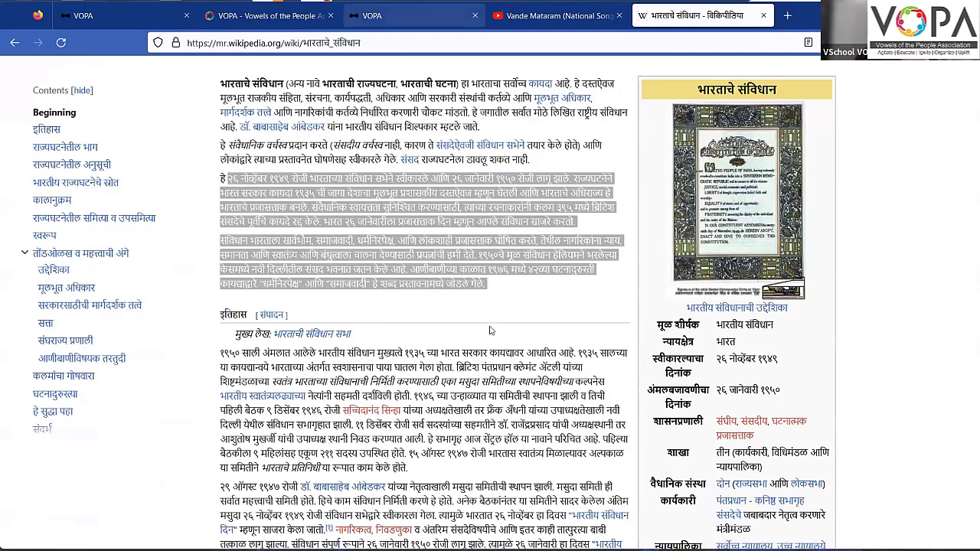
key("ctrl+Page_Up")
key("ctrl+Page_Up")
left_click(712, 320)
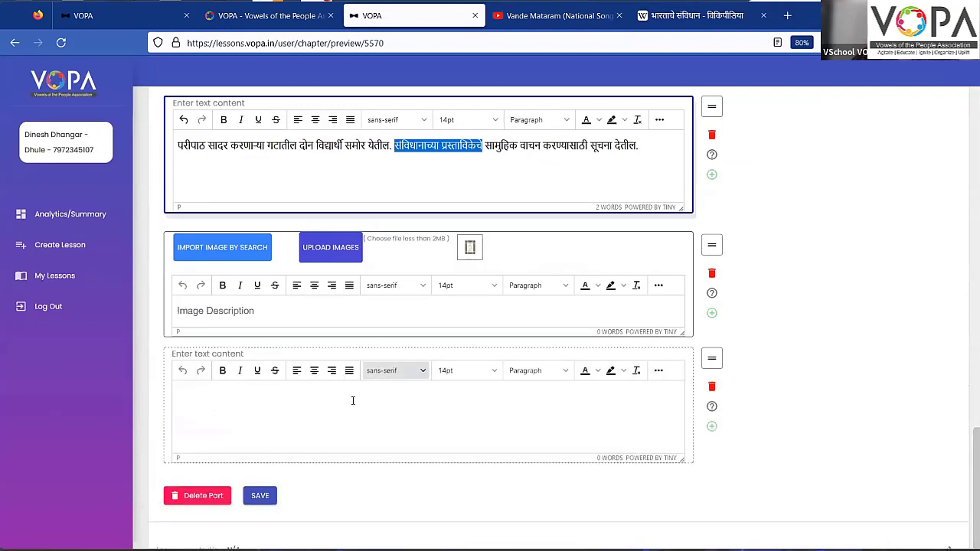
- Type 'भारताच्या संविधानाच्या प्रस्ताविकेबाद्दल अधिक माहिती खाली दिलेली आहे.' and begin 'एका शिक्षकांनी'
left_click(351, 391)
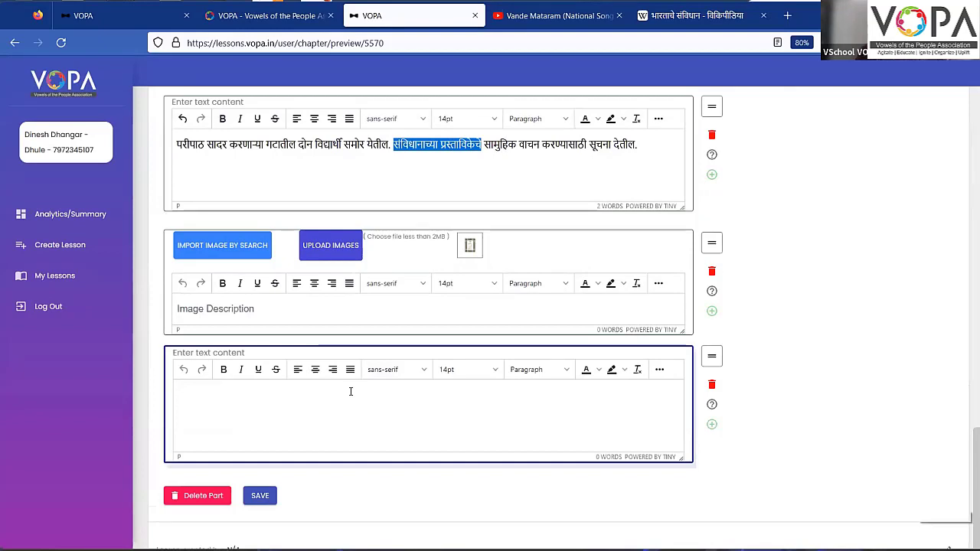
type("भारताच्या ")
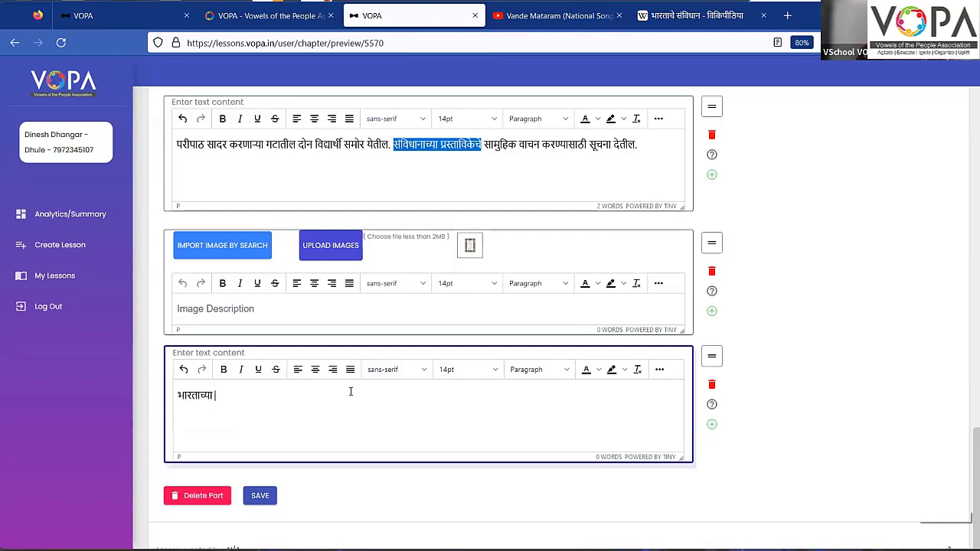
type("संविधानाच्या ")
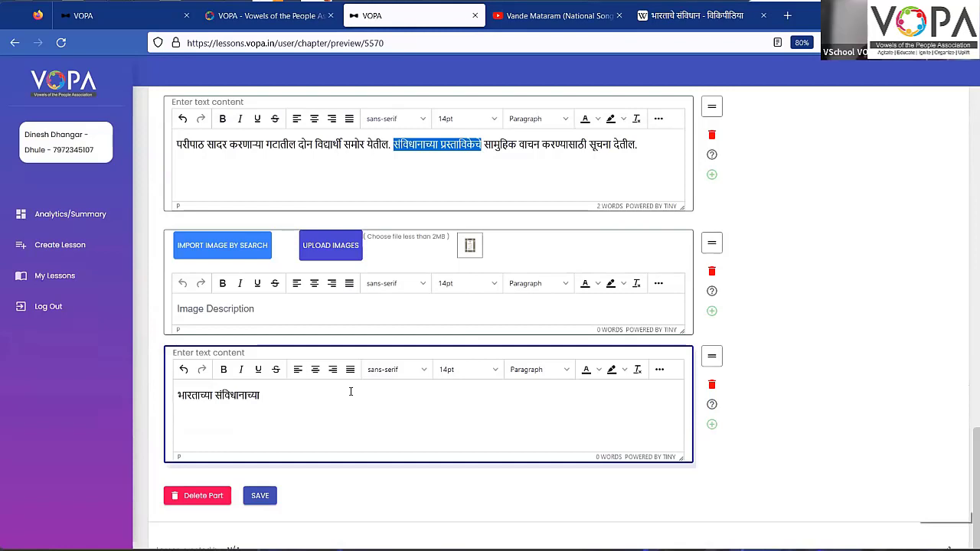
type("प्रस्ताविकेबाद्दल अधिक ")
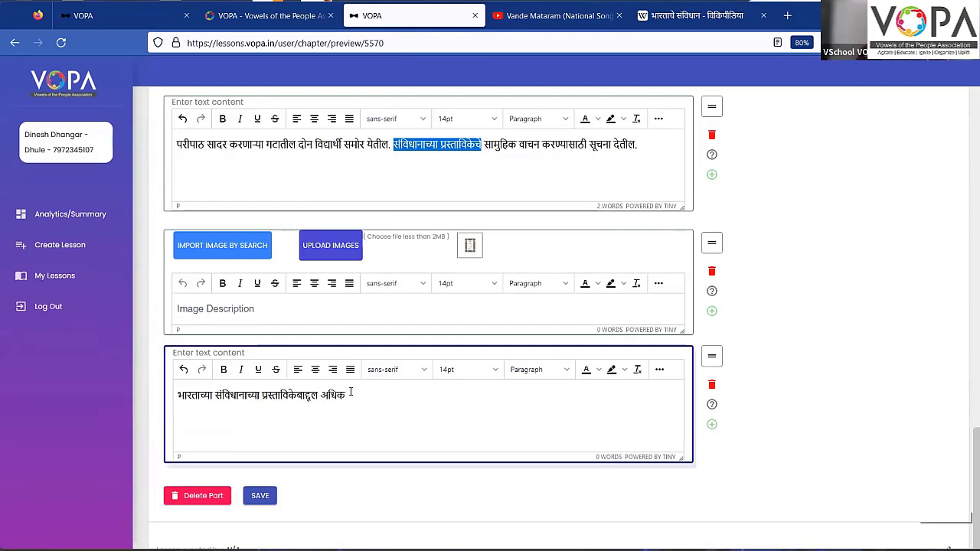
type("माहिती खाली दिलेली")
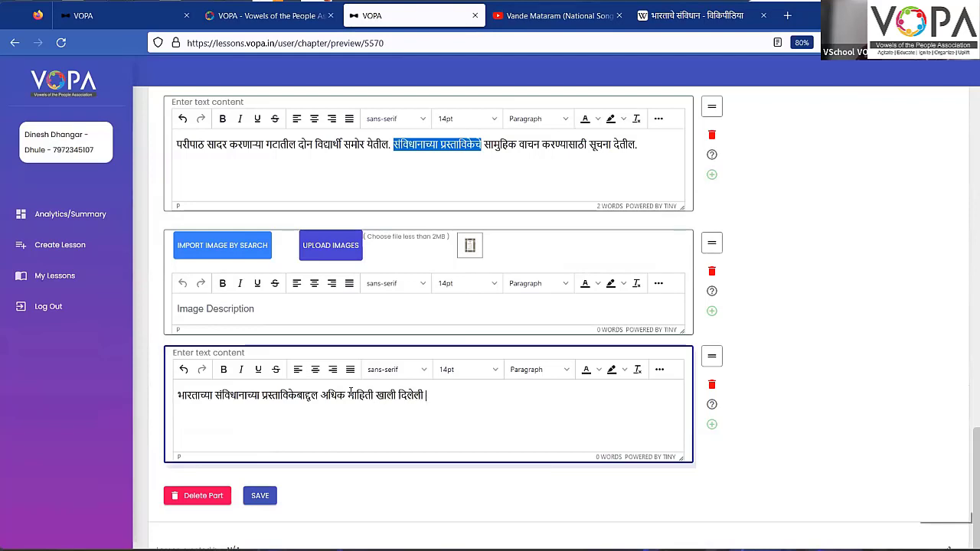
type(" आहे.")
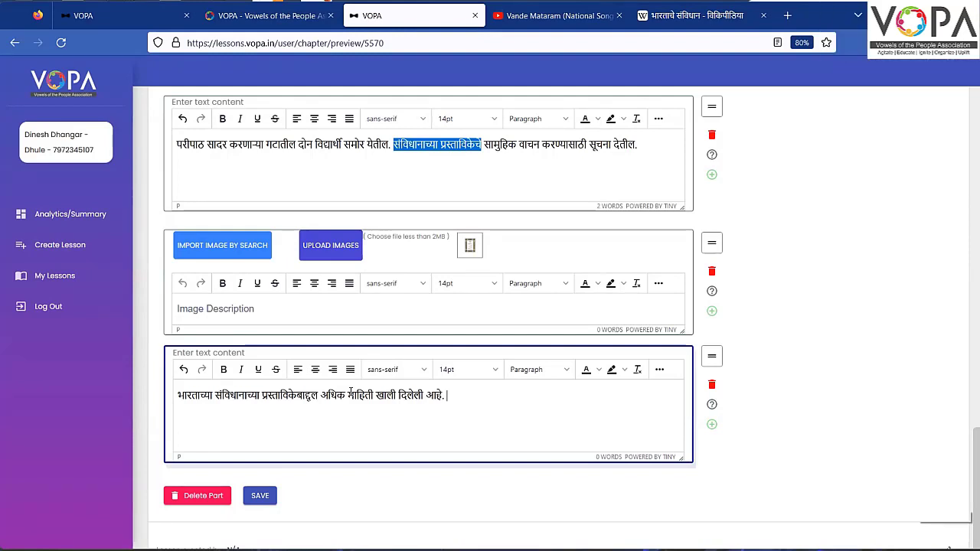
type("एका शिक्षकांनी")
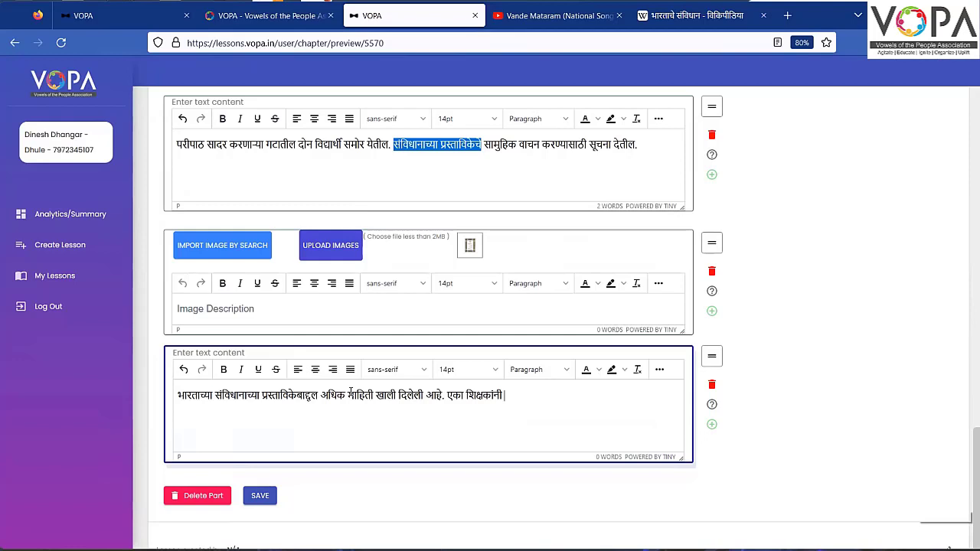
- Complete the sentence 'या माहितीचा उपयोग करून विद्यार्थ्यांना … मार्गदर्शन करावे.' and paste the Wikipedia Constitution text on a new line
type("या माहितीचा")
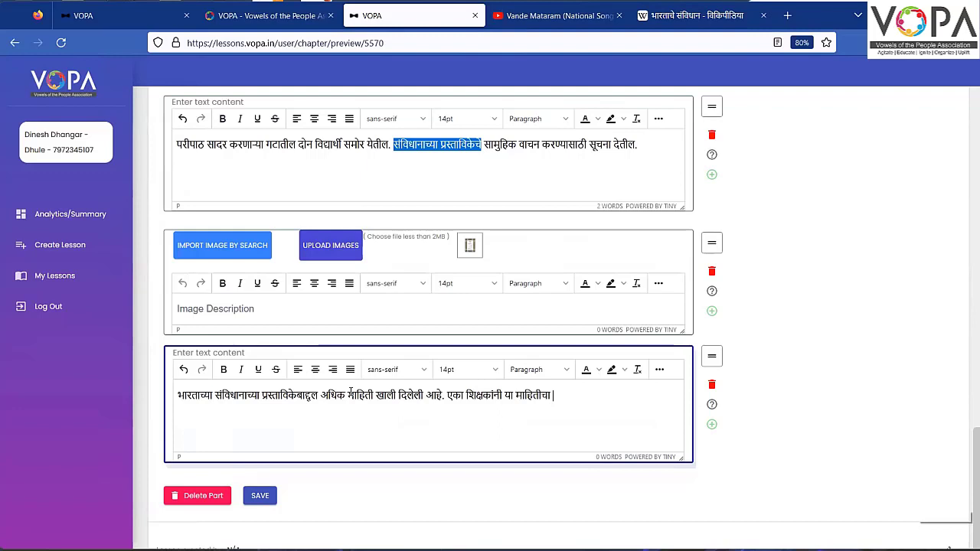
type(" उपयोग करून")
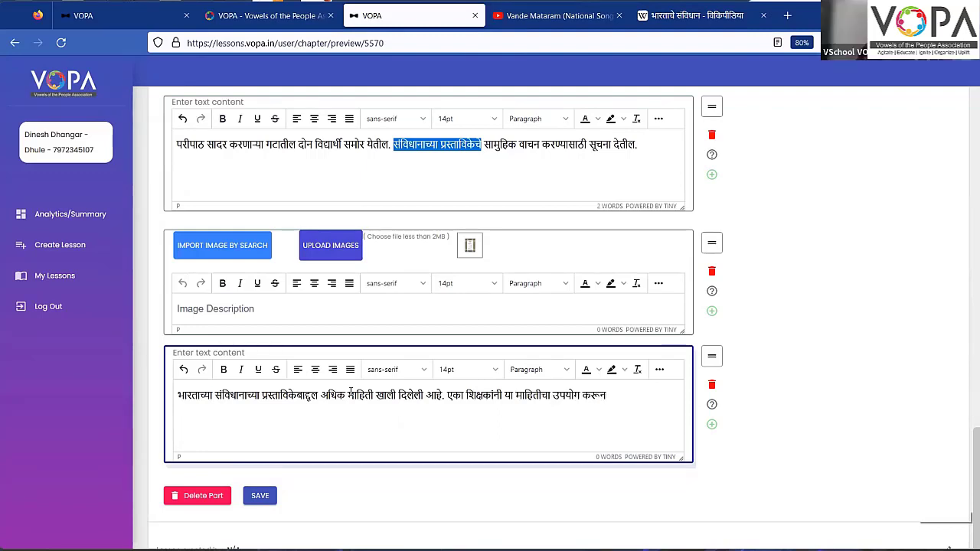
type(" विद्यार्थ्यांना")
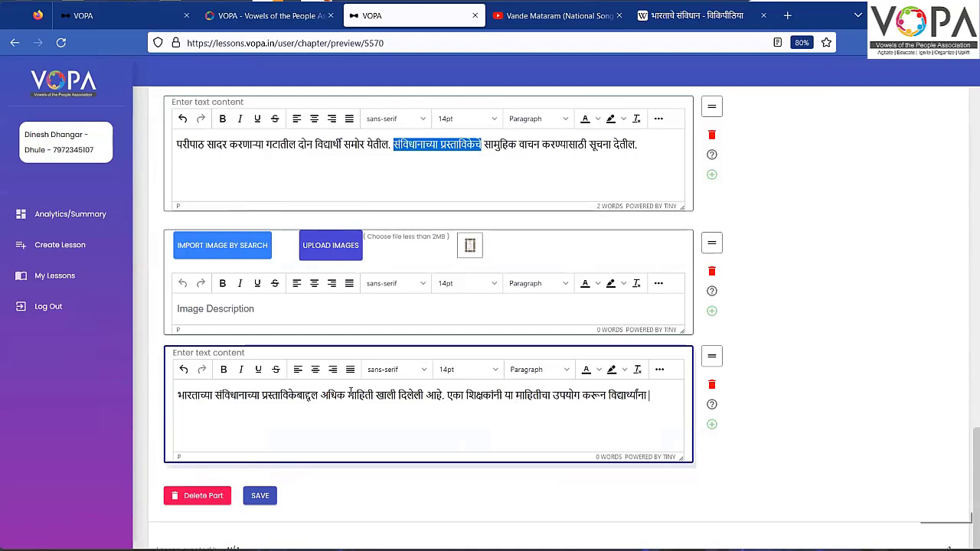
type("मार्गदर्शन करावे.")
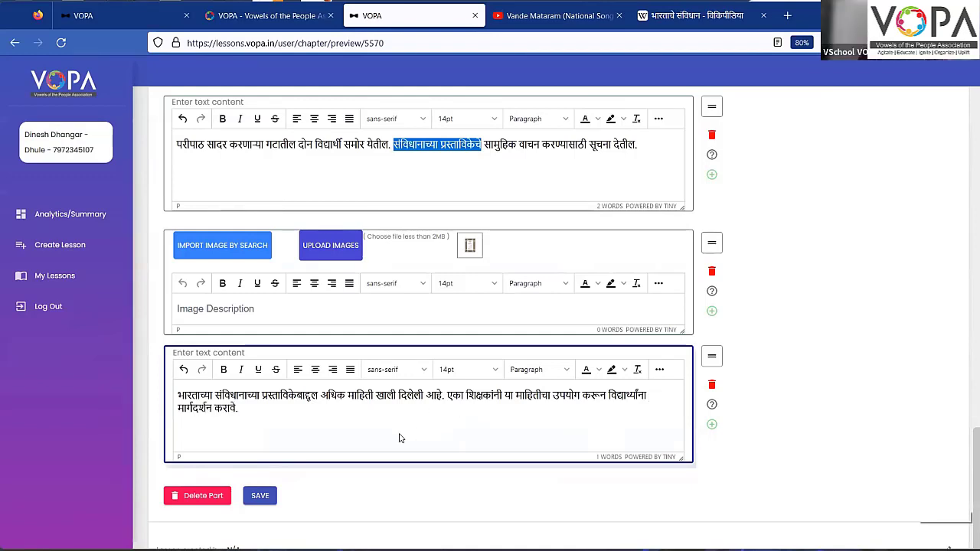
key("Return")
key("ctrl+v")
- Make the introductory guidance sentence bold and dark blue
scroll(609, 404, "up", 5)
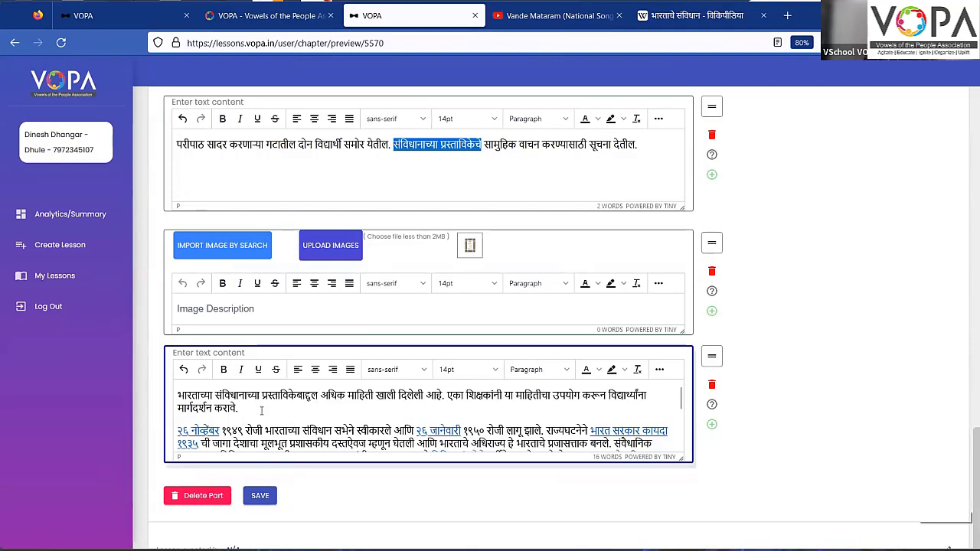
left_click_drag(261, 411, 175, 396)
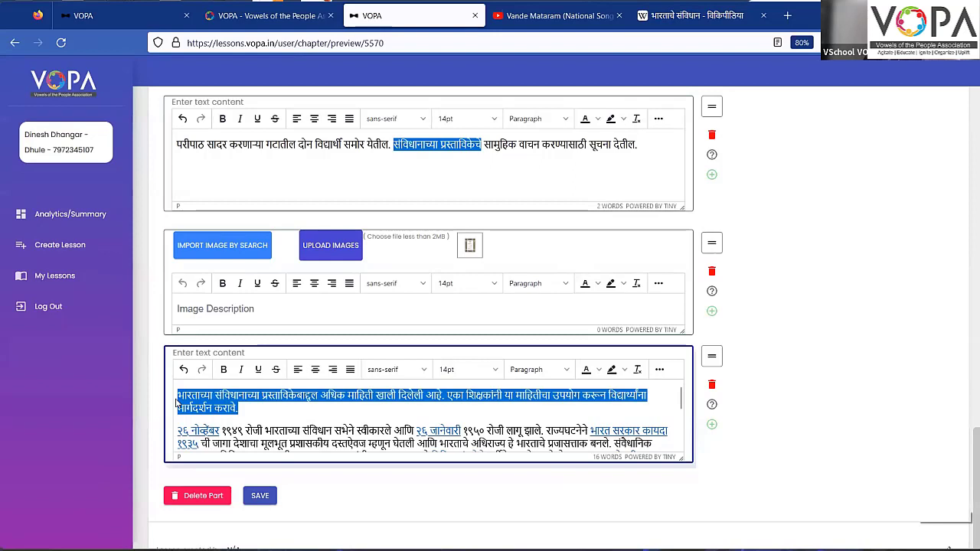
left_click(224, 369)
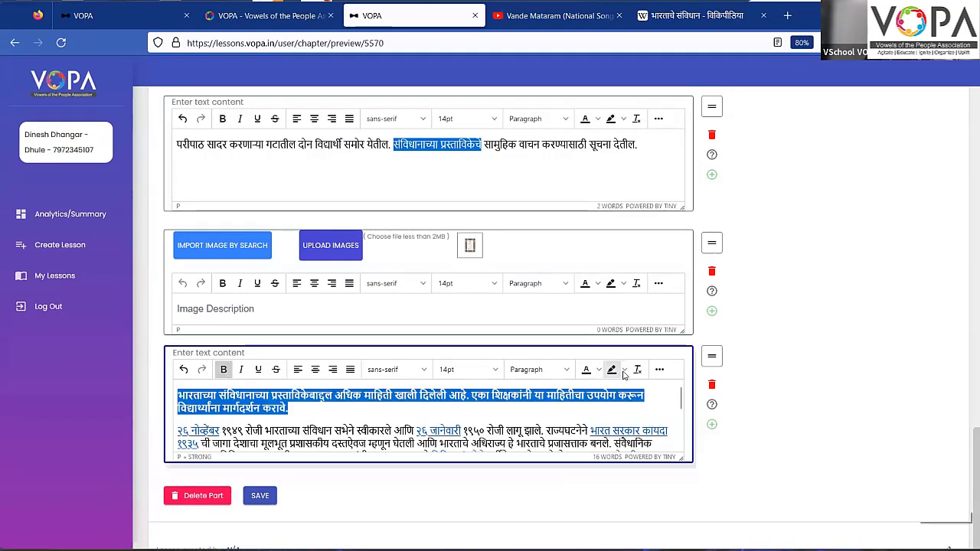
left_click(599, 370)
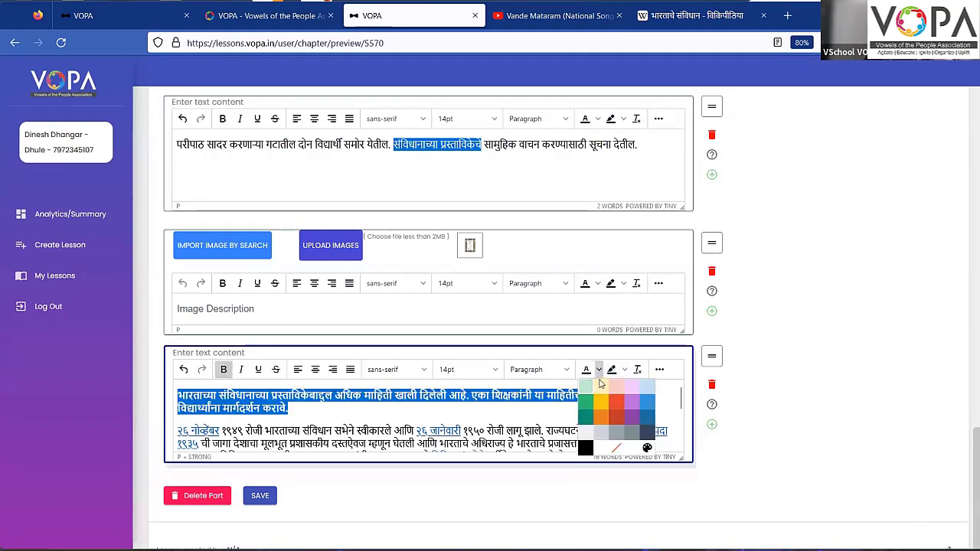
left_click(642, 418)
left_click(428, 412)
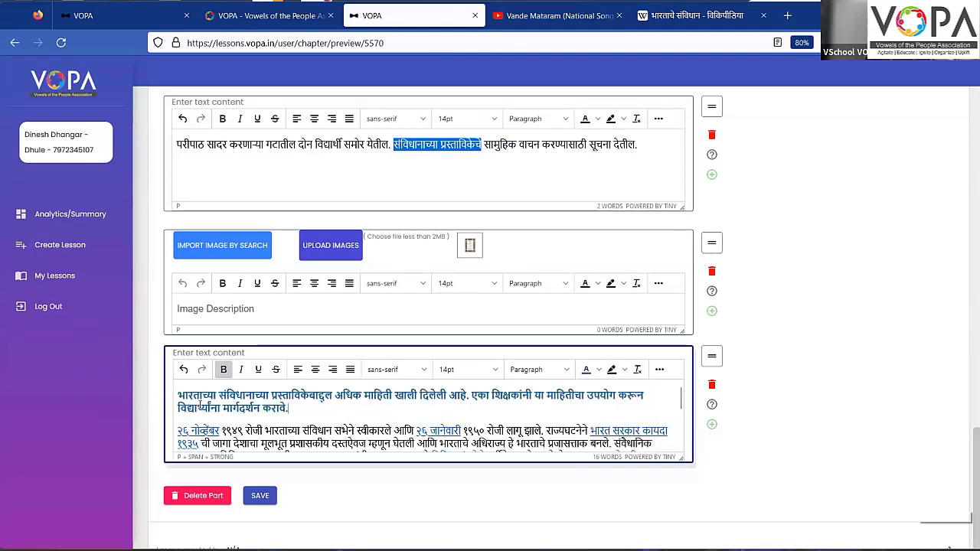
- Underline the introductory guidance sentence and check the result
triple_click(201, 406)
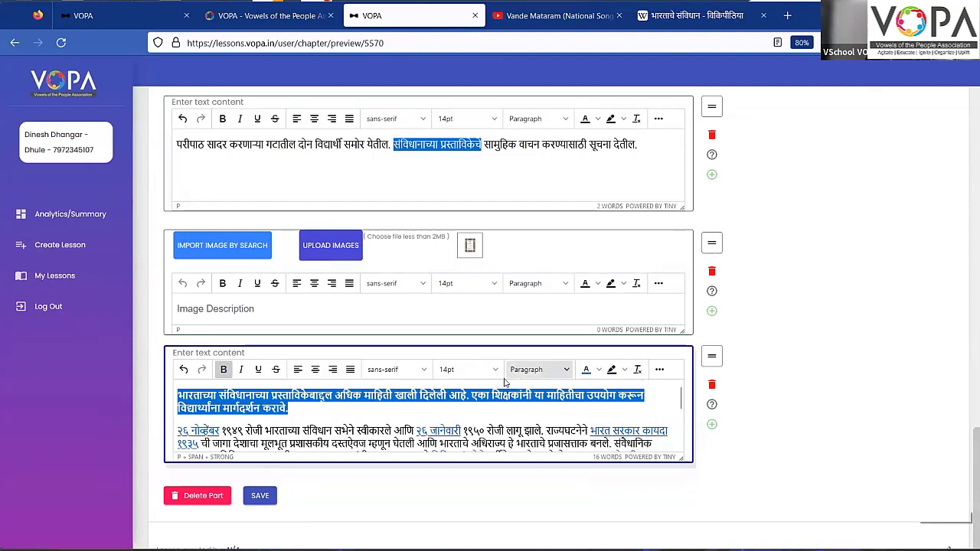
left_click(261, 371)
left_click(337, 418)
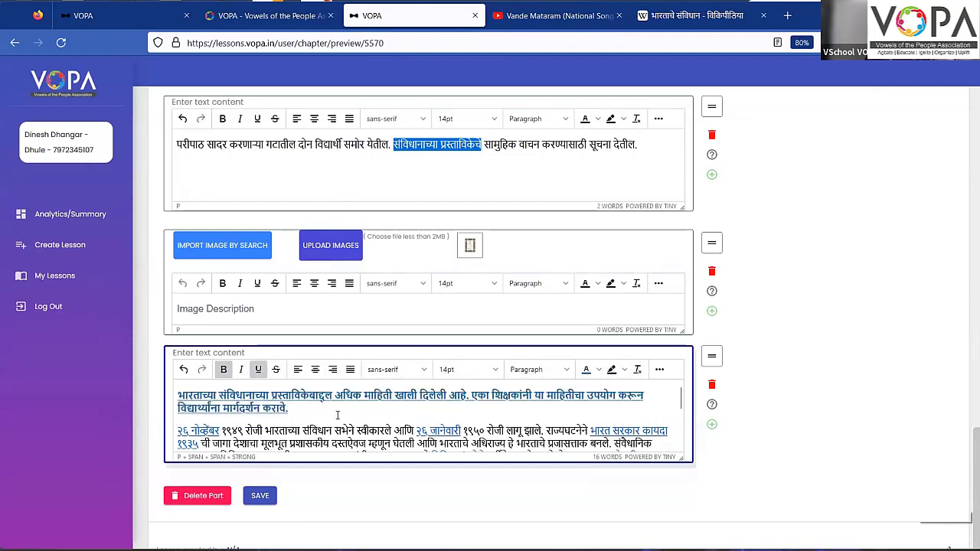
scroll(336, 418, "down", 5)
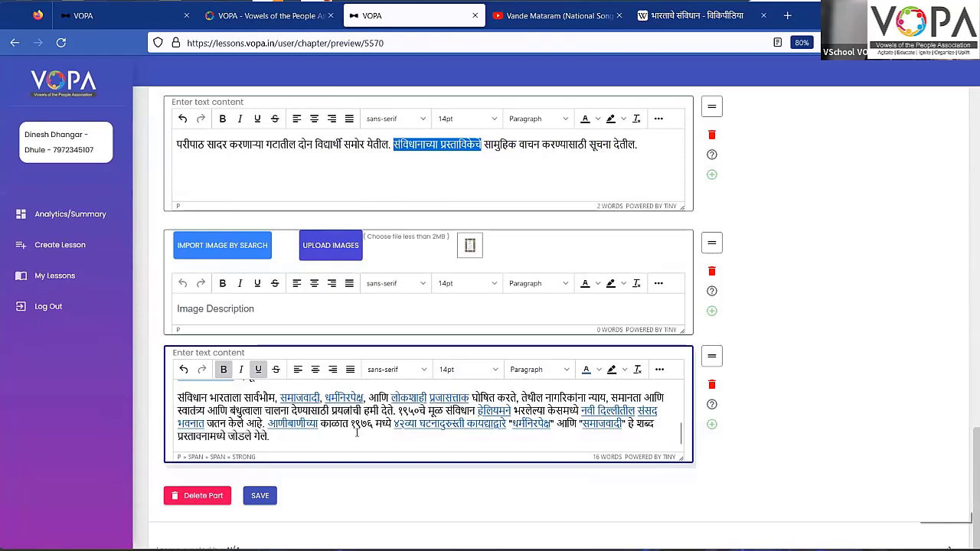
scroll(355, 431, "up", 5)
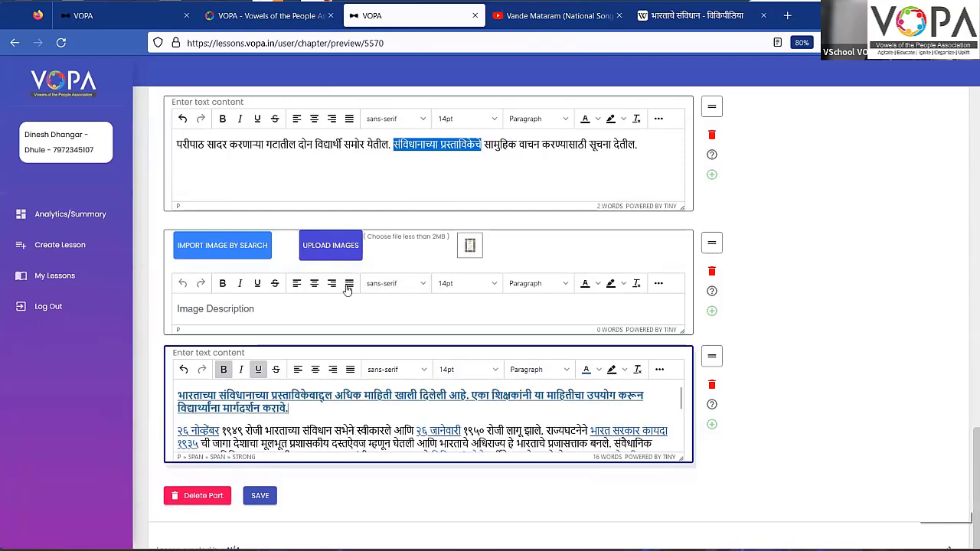
scroll(345, 288, "up", 1)
left_click(346, 197)
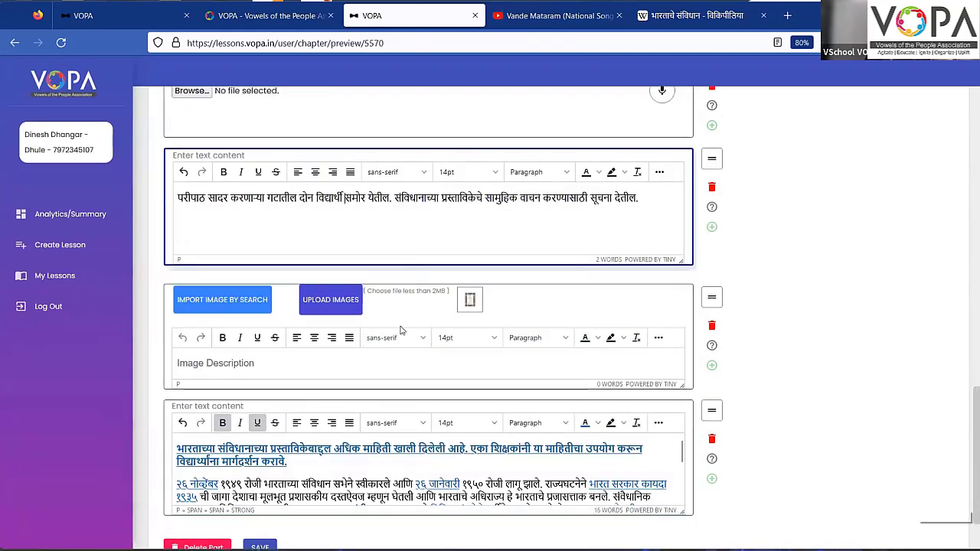
scroll(414, 345, "down", 1)
scroll(429, 421, "down", 5)
scroll(691, 446, "down", 3)
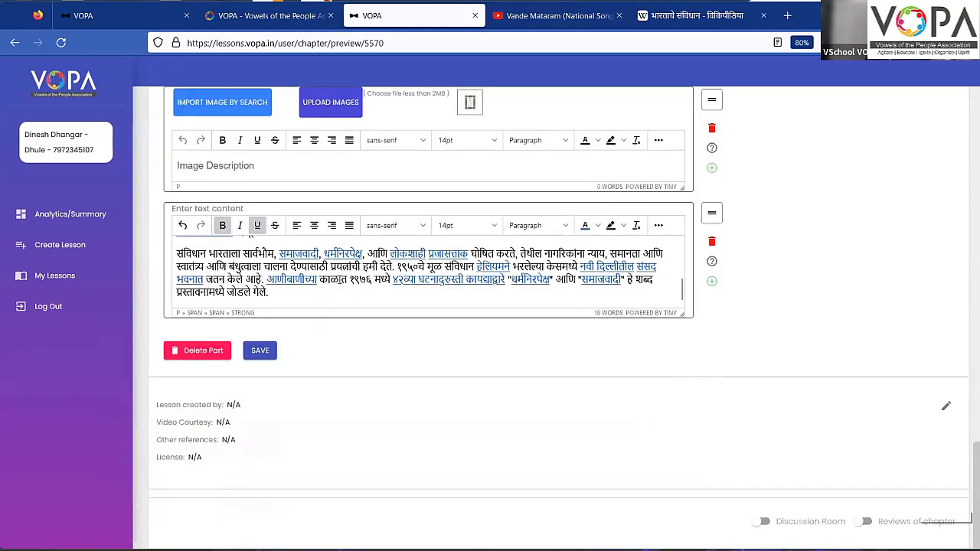
scroll(443, 400, "up", 3)
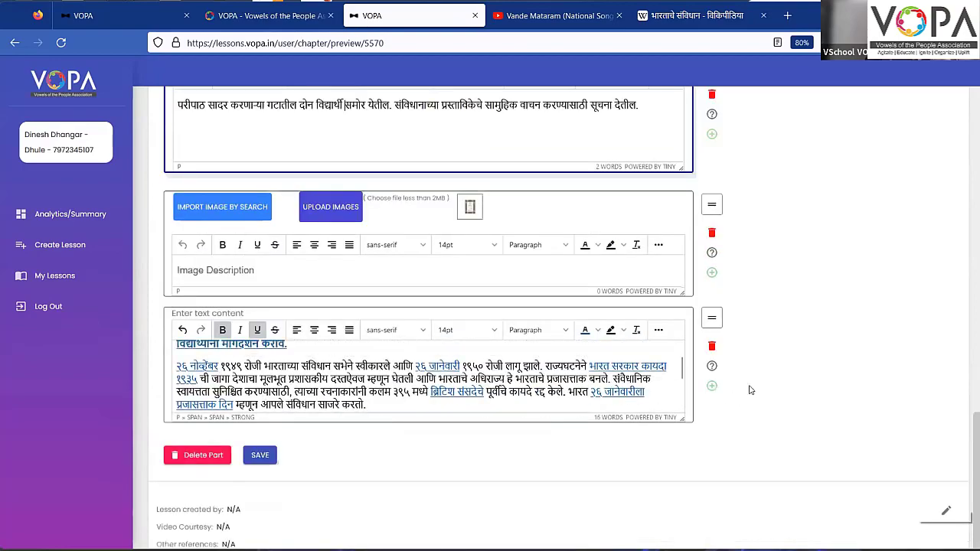
scroll(752, 394, "up", 10)
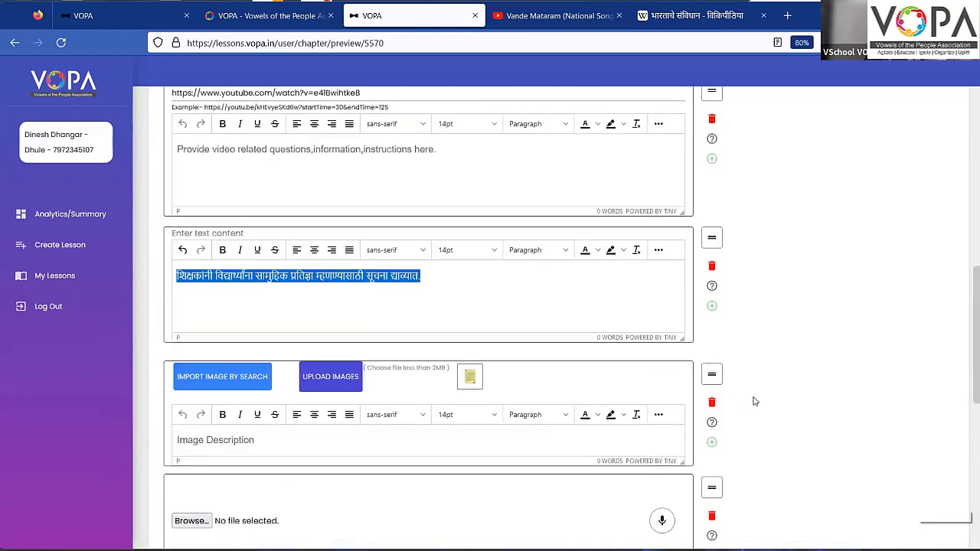
scroll(754, 401, "up", 6)
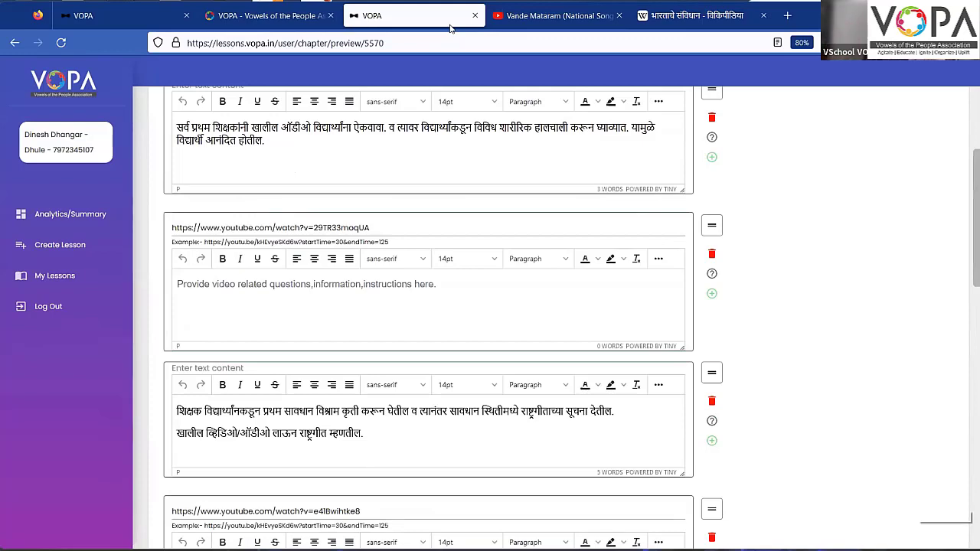
scroll(125, 358, "down", 10)
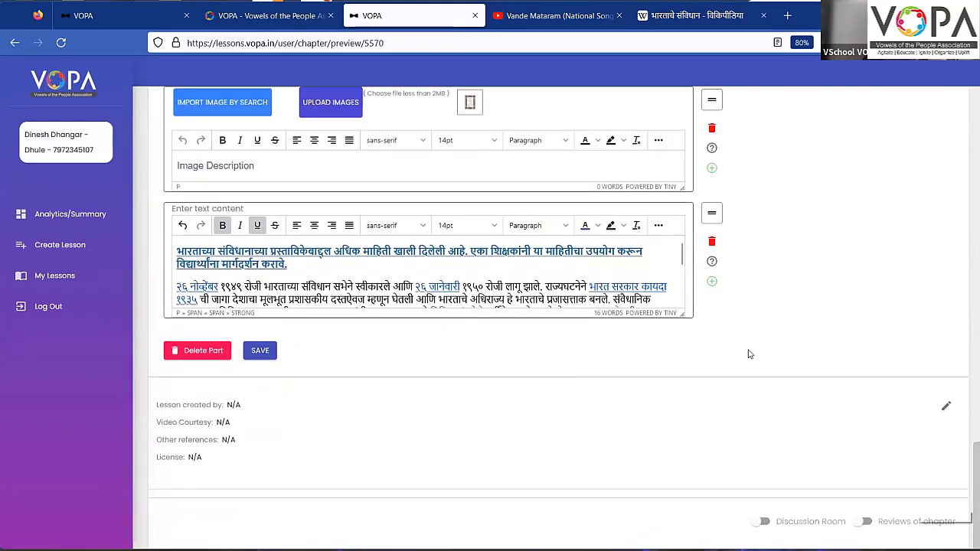
scroll(755, 354, "up", 1)
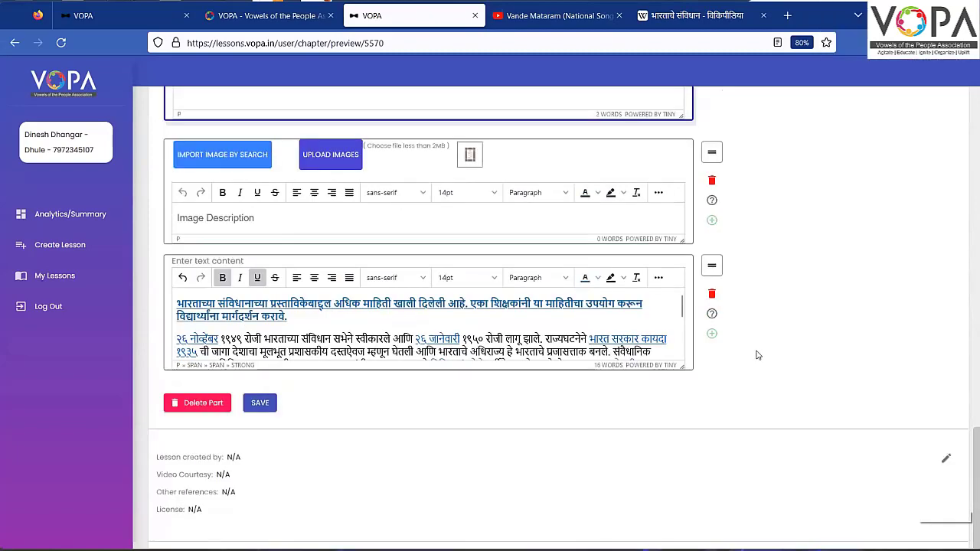
scroll(757, 355, "up", 1)
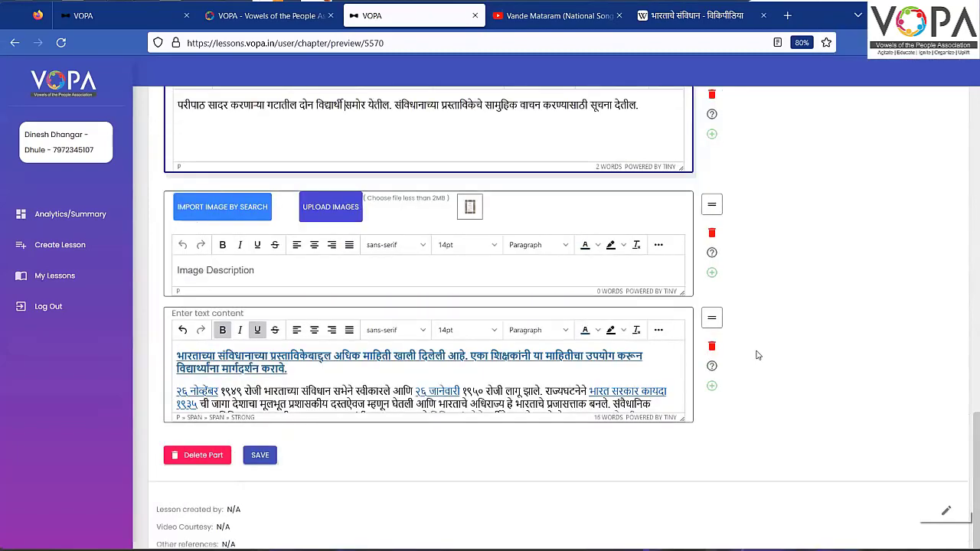
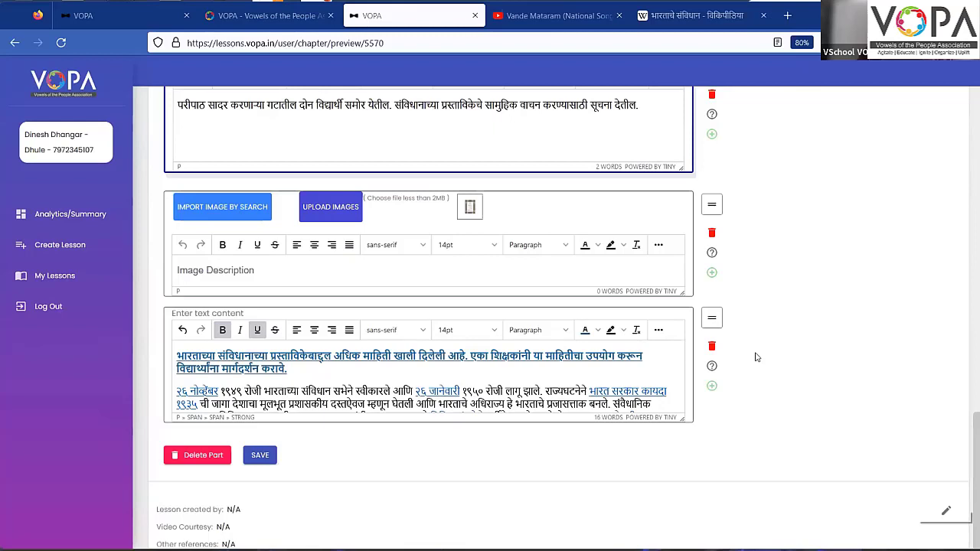
- Add a GIF element below the Constitution text block
left_click(712, 386)
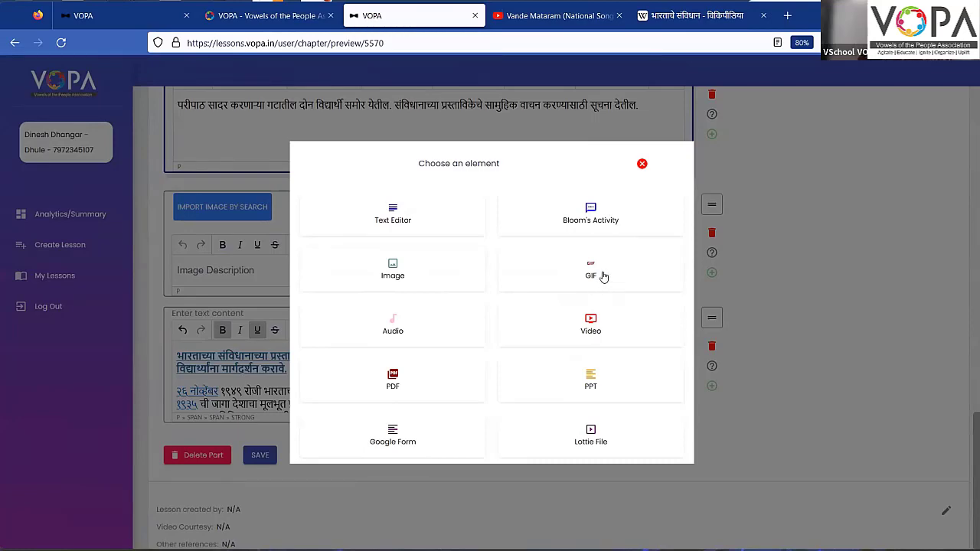
left_click(602, 273)
scroll(370, 426, "down", 2)
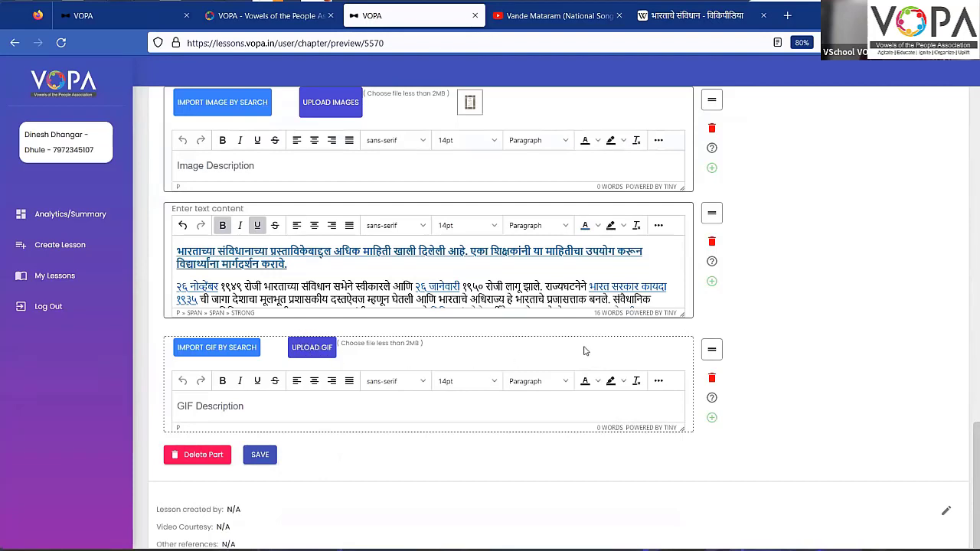
- Reopen the element chooser and close it without adding anything
left_click(712, 419)
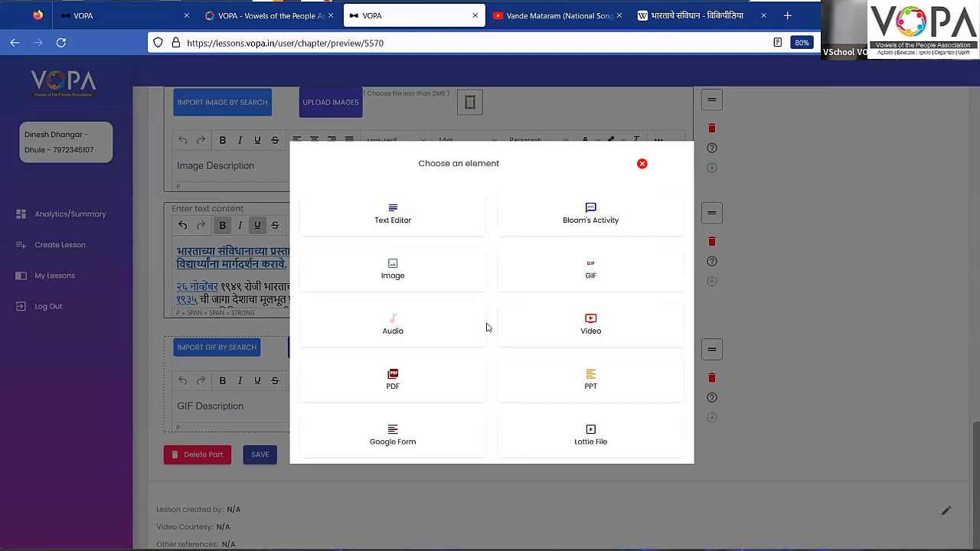
left_click(641, 163)
scroll(520, 368, "up", 3)
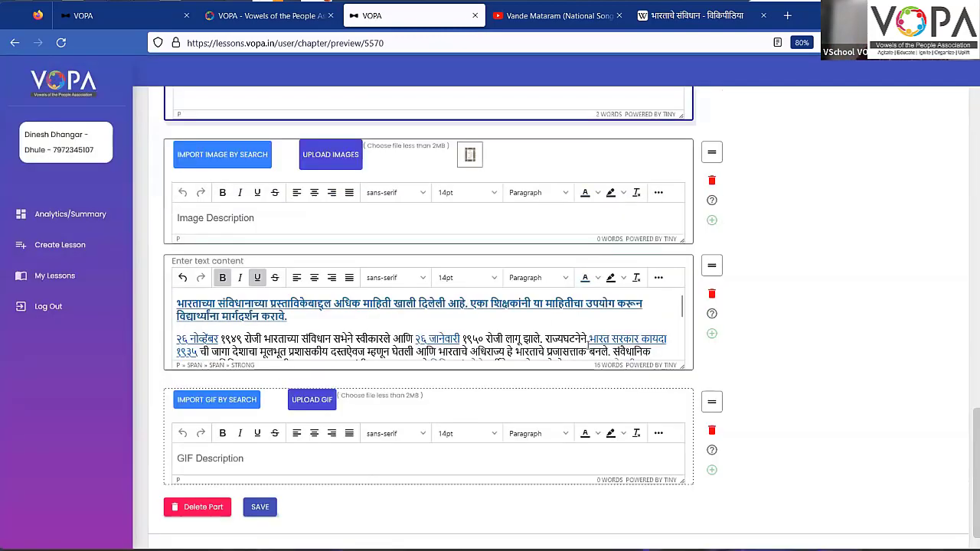
scroll(512, 366, "down", 3)
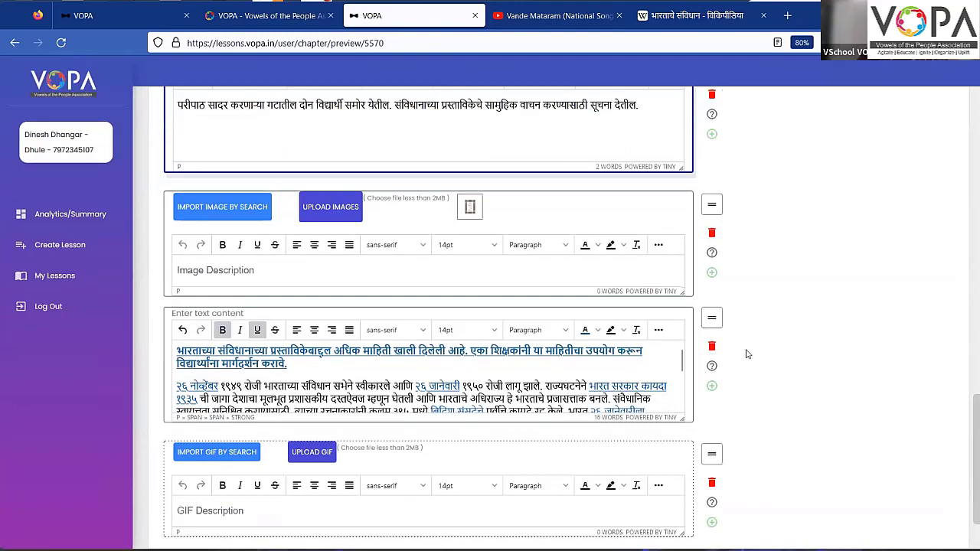
scroll(758, 358, "down", 2)
scroll(758, 358, "down", 3)
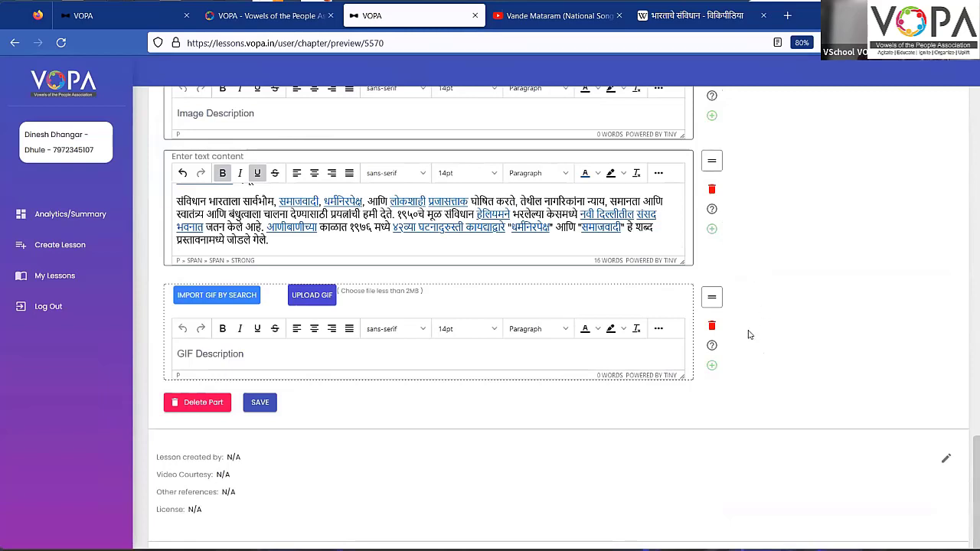
- Save the chapter and confirm in the 'Save chapter?' dialog
left_click(261, 408)
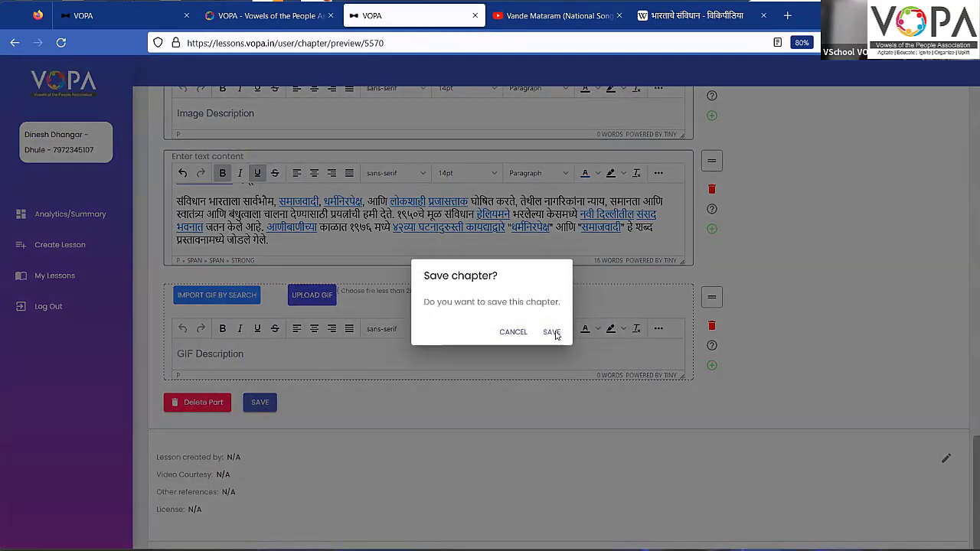
left_click(552, 333)
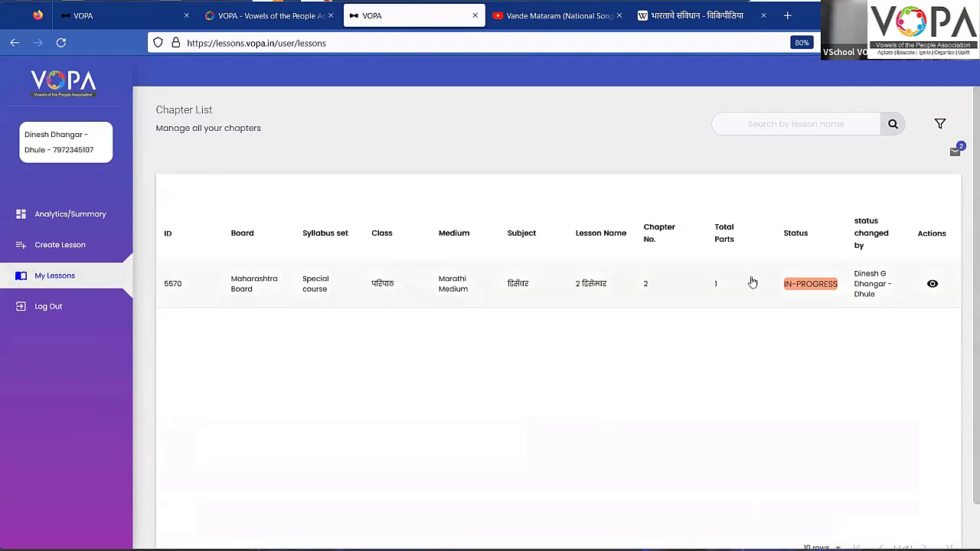
- Open lesson 5570's preview and scroll through its video, pledge, preamble image and notes
left_click(487, 294)
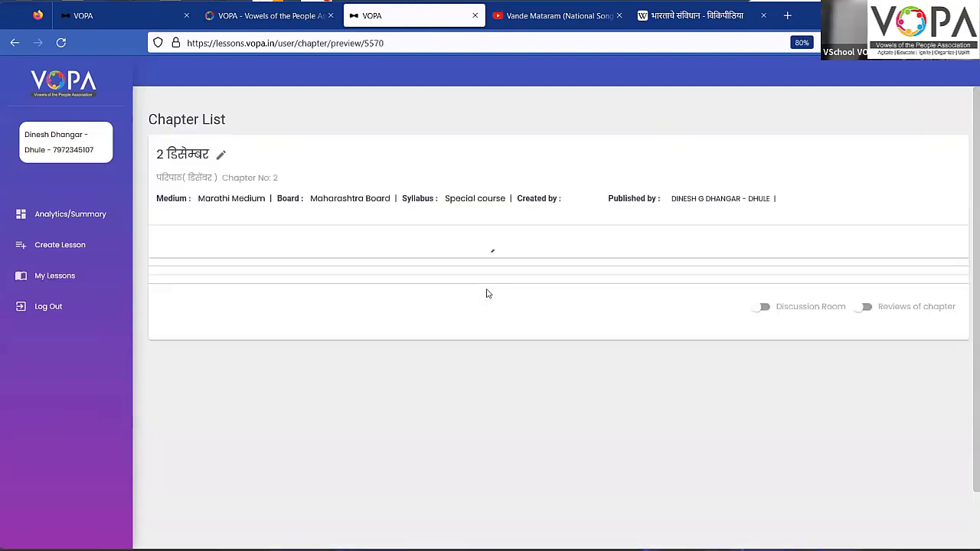
scroll(455, 365, "down", 5)
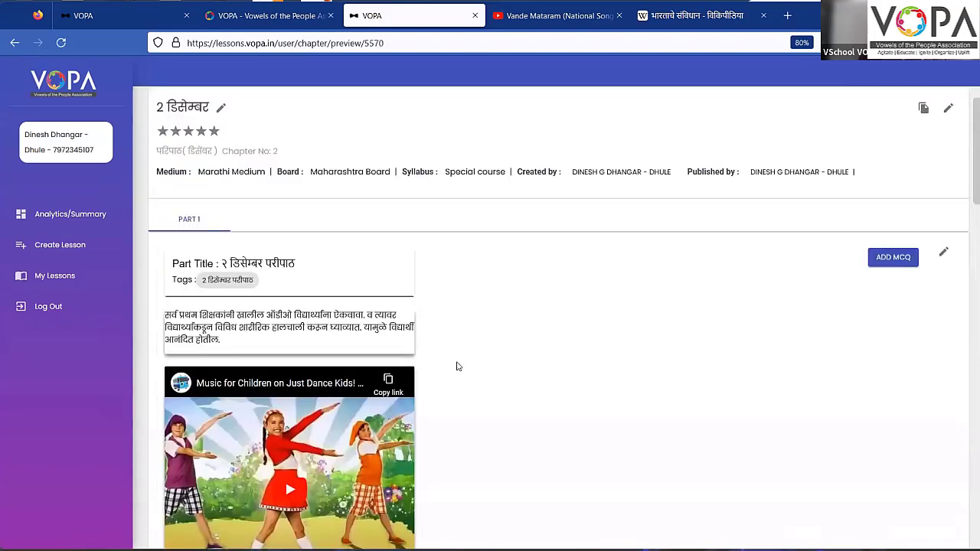
scroll(482, 358, "down", 6)
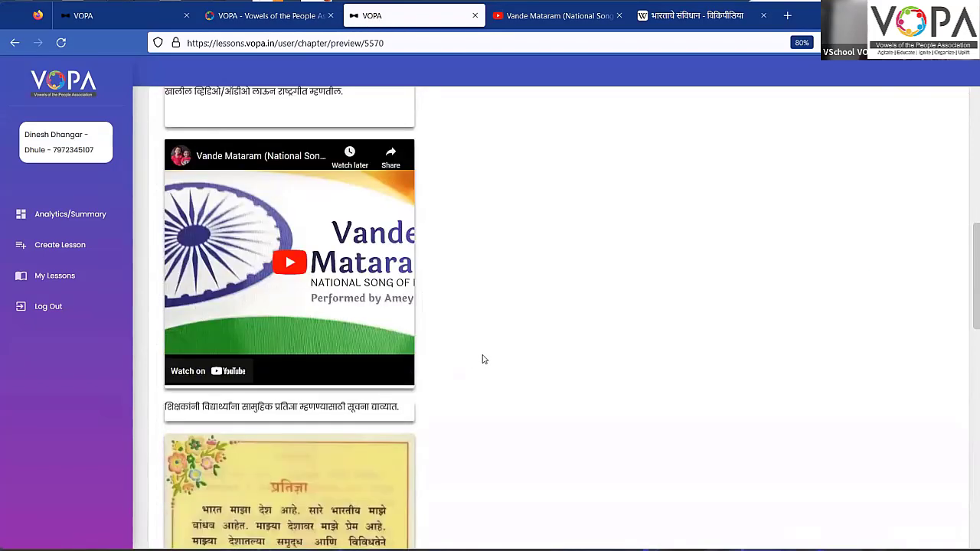
scroll(487, 357, "down", 1)
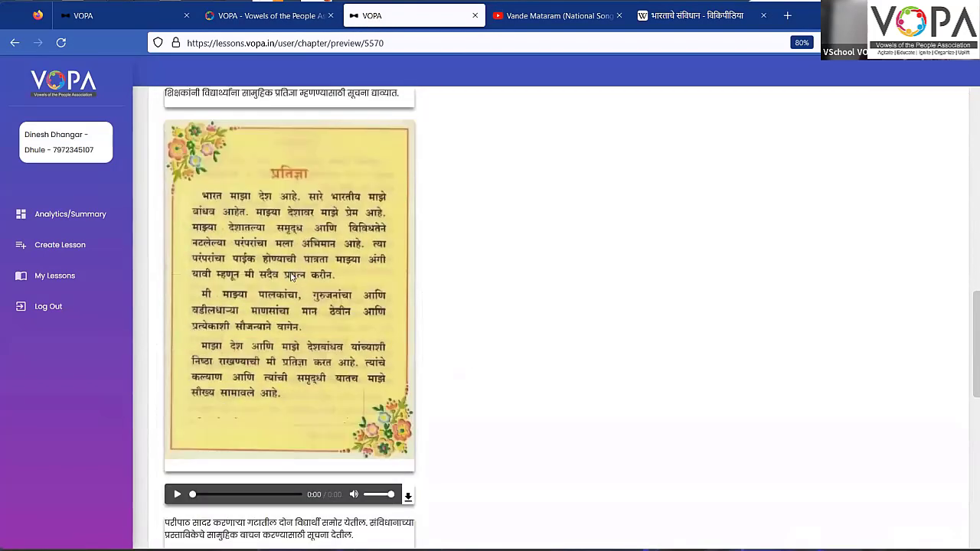
scroll(406, 333, "down", 4)
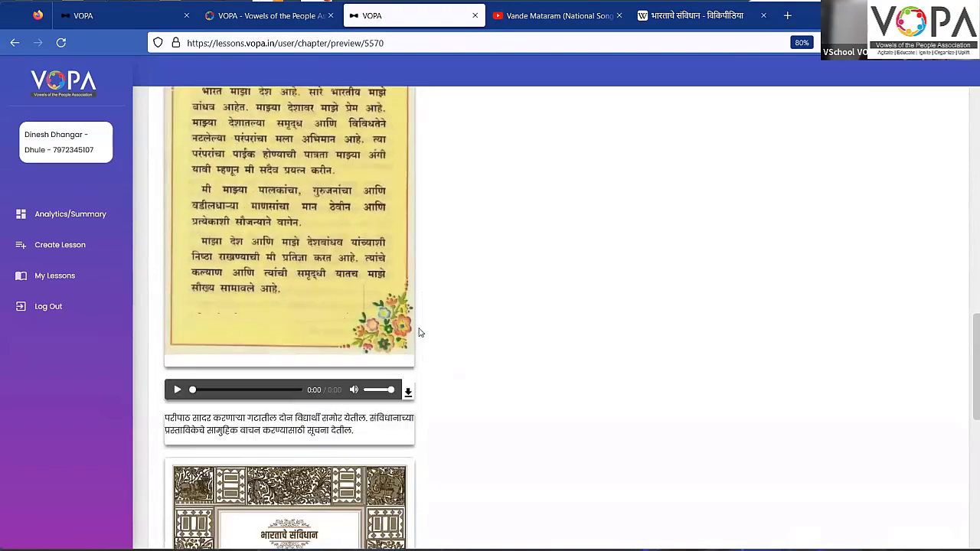
scroll(408, 344, "down", 1)
scroll(407, 344, "down", 3)
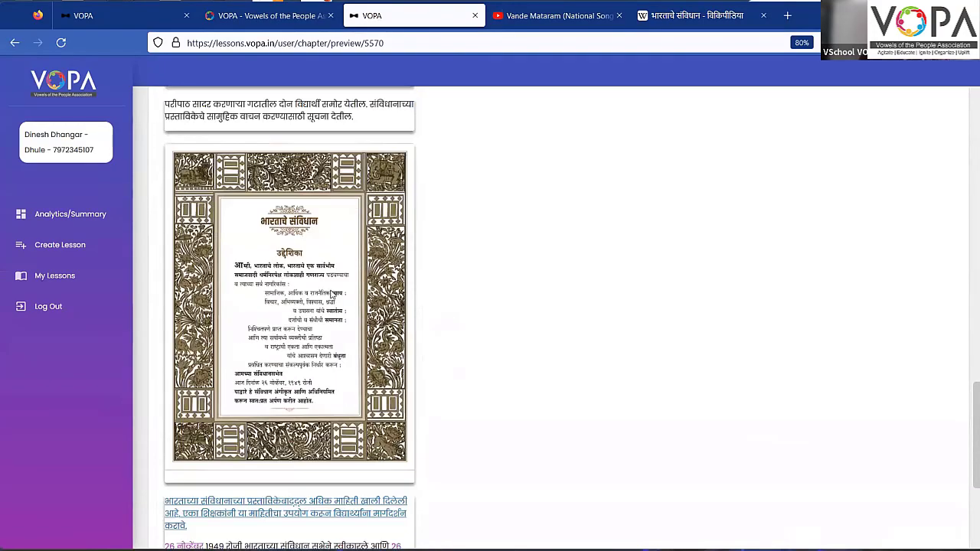
scroll(420, 385, "down", 4)
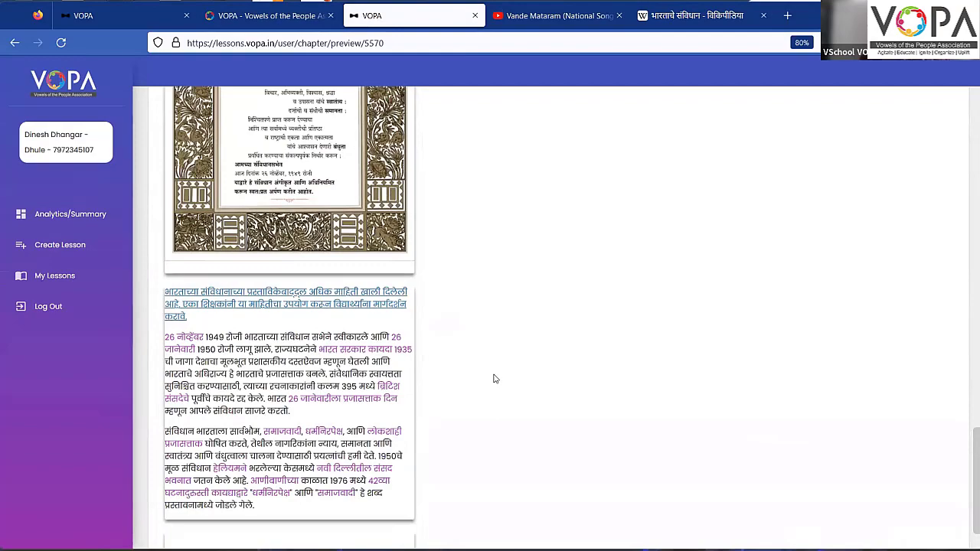
scroll(493, 378, "down", 2)
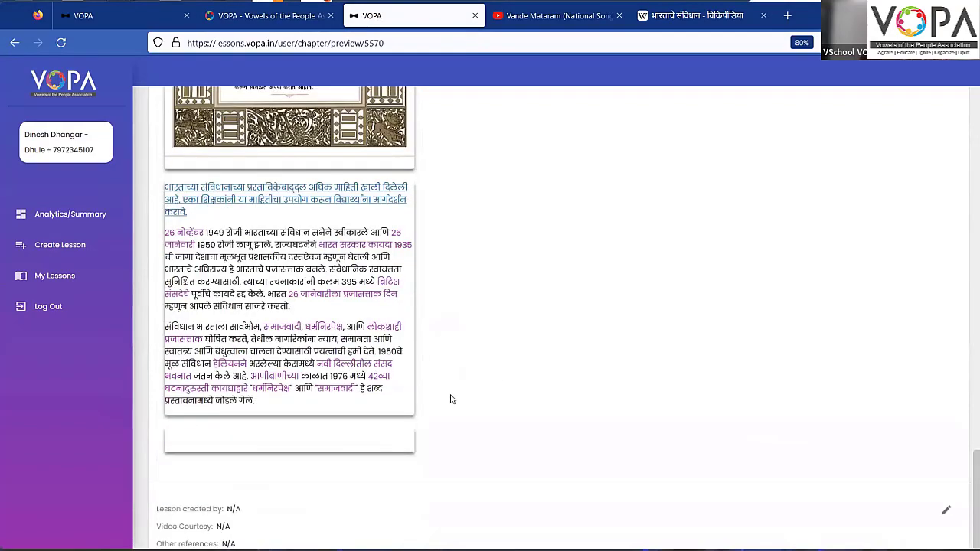
scroll(452, 399, "down", 2)
scroll(452, 398, "up", 7)
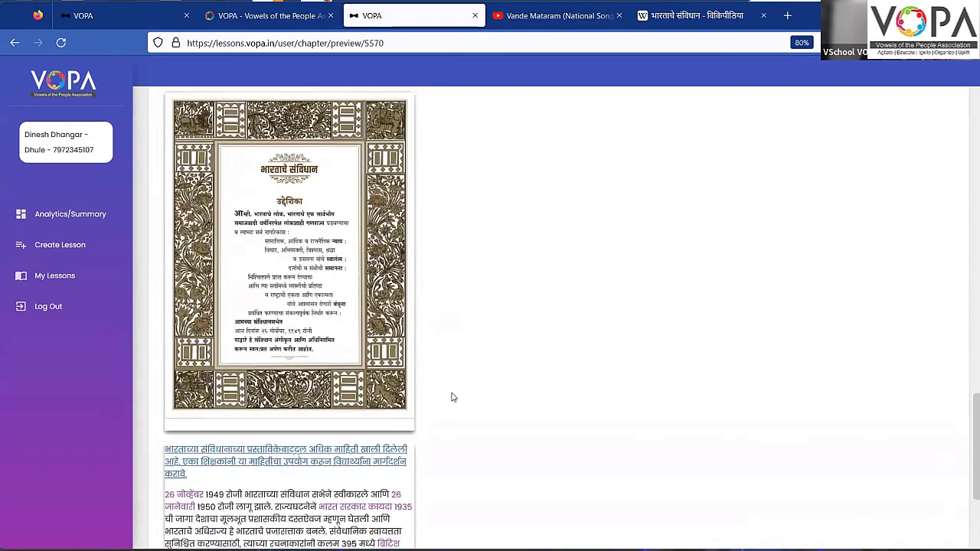
scroll(454, 397, "up", 12)
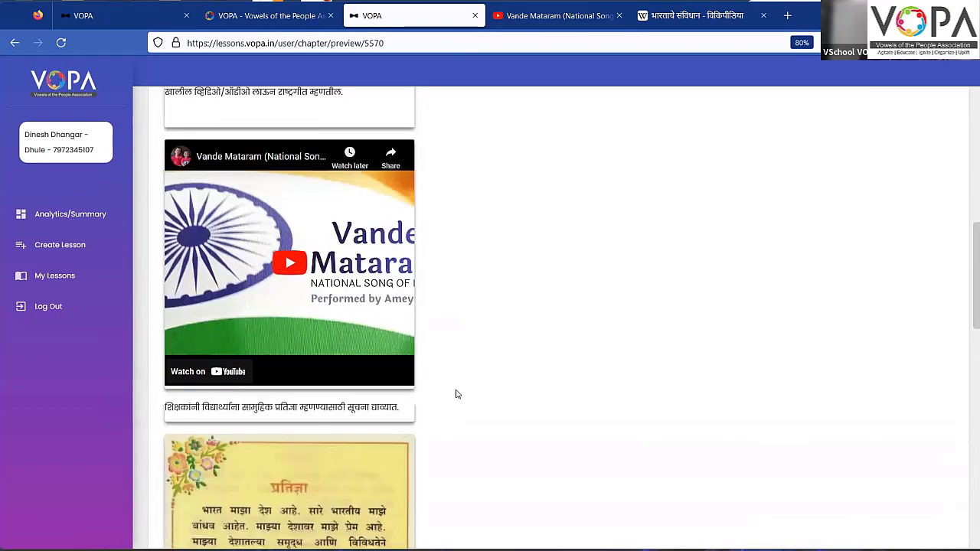
scroll(455, 393, "down", 12)
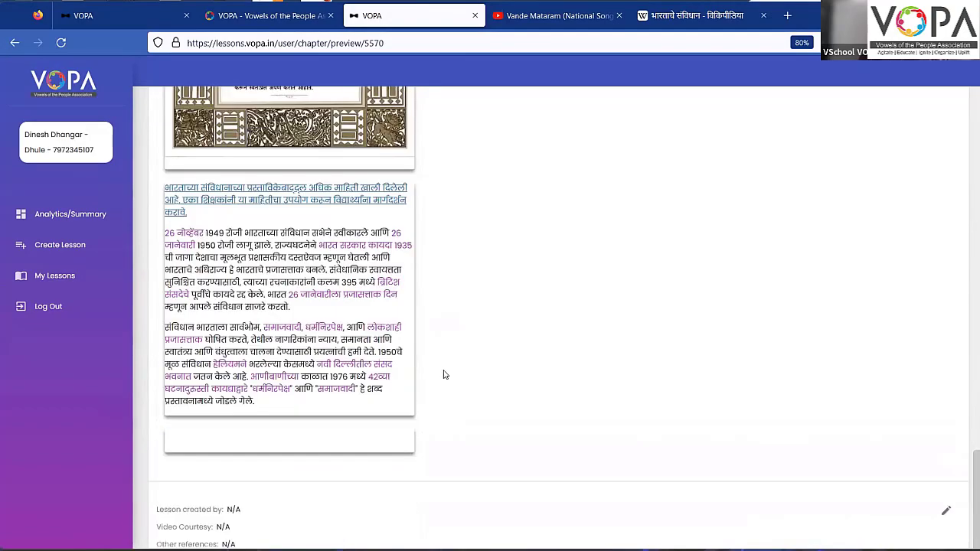
scroll(445, 375, "down", 2)
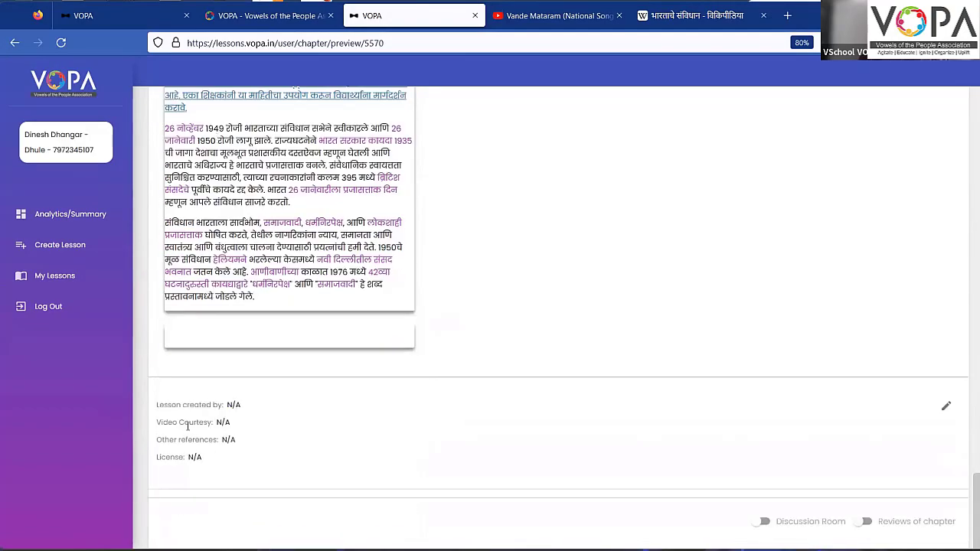
- Highlight the 'Lesson created by: N/A' line in the footer
left_click_drag(157, 406, 250, 408)
left_click(158, 409)
left_click_drag(158, 407, 267, 413)
- Make the credit fields editable and enter the creator's name as Lesson created by
left_click(268, 414)
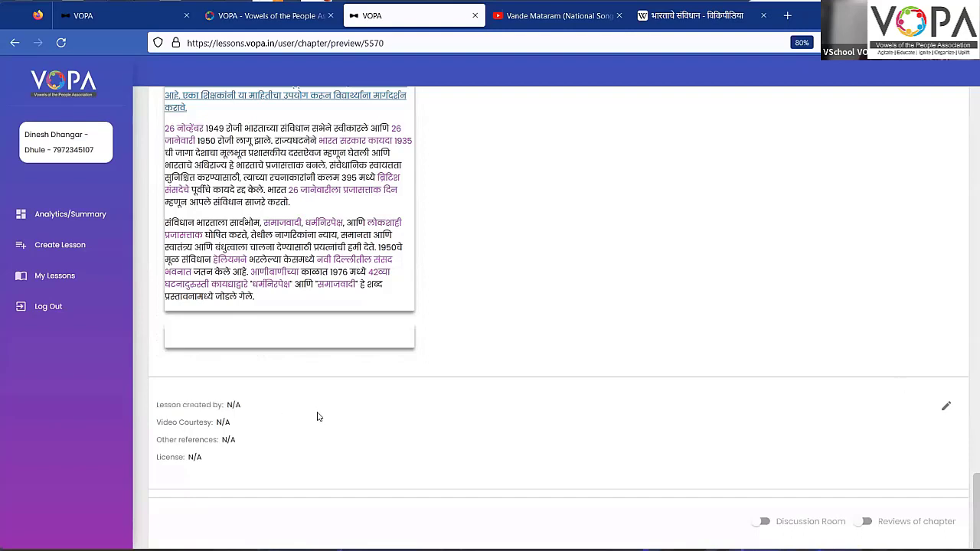
left_click(948, 411)
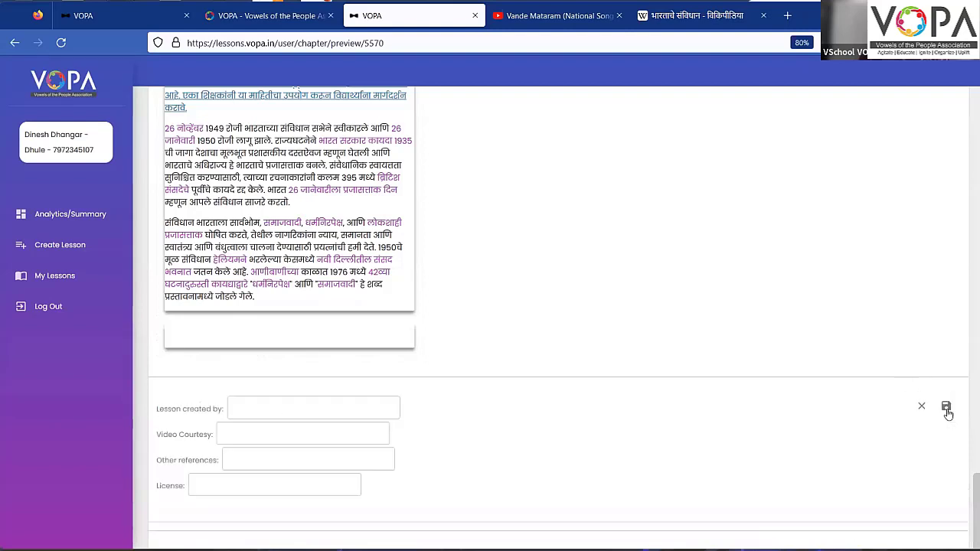
left_click(263, 408)
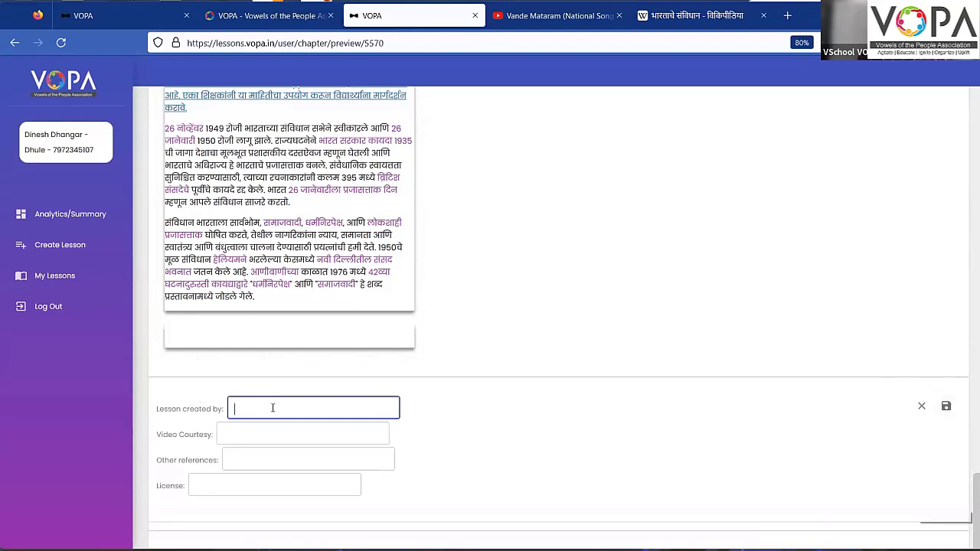
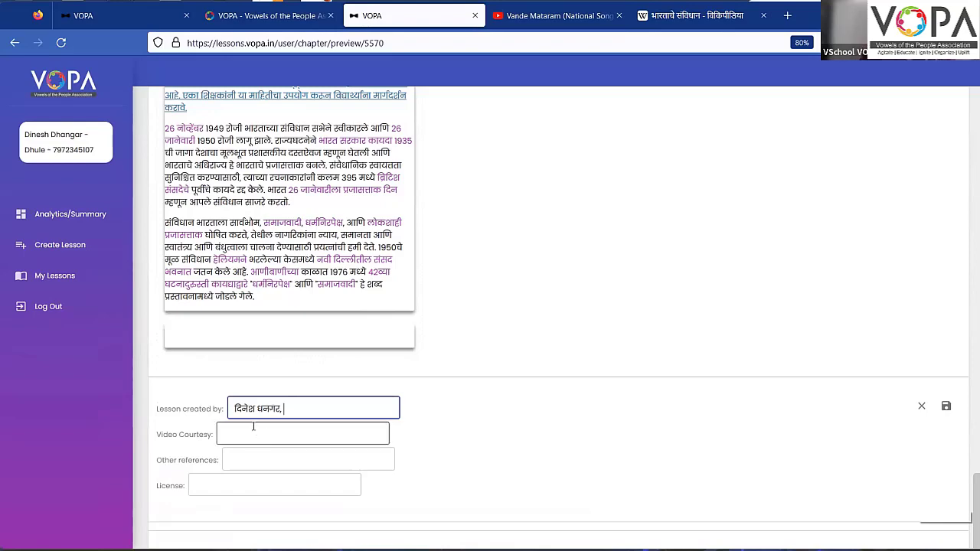
- Set Video Courtesy to 'Vande amtaram from YouTube,' and save the credits
left_click(254, 433)
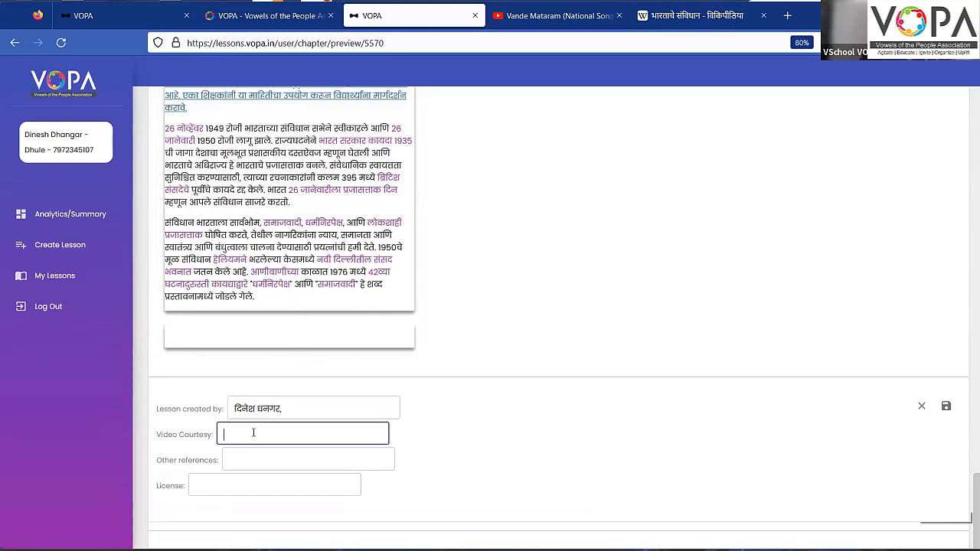
scroll(284, 459, "up", 10)
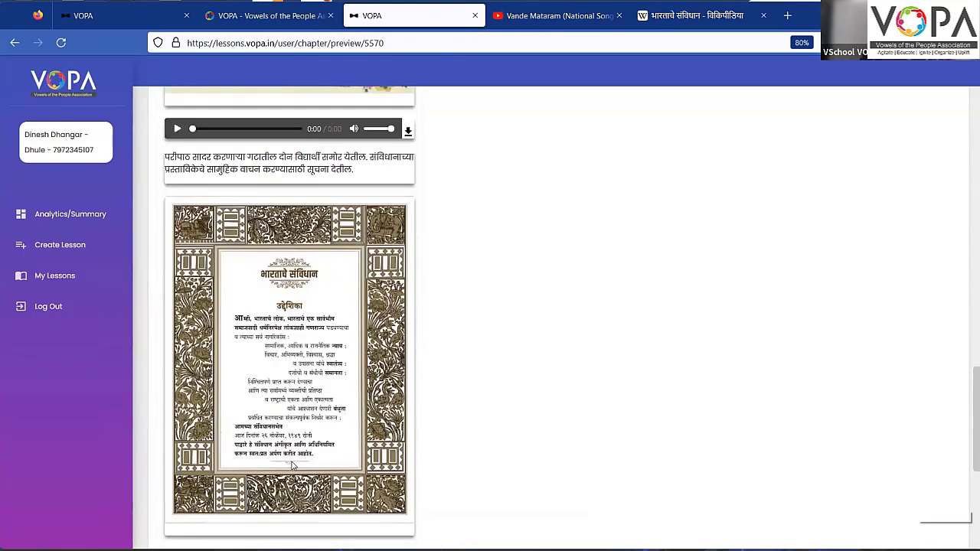
scroll(292, 465, "up", 5)
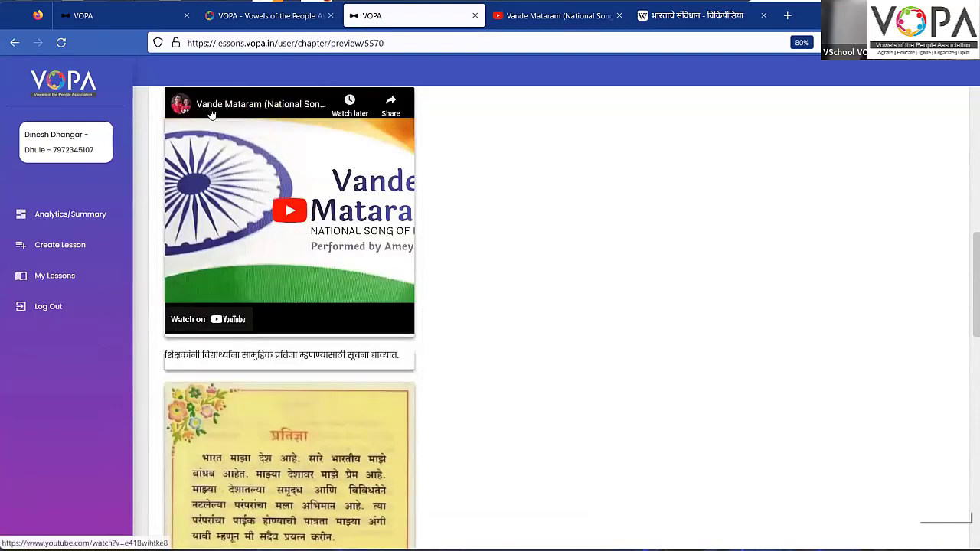
scroll(346, 457, "down", 5)
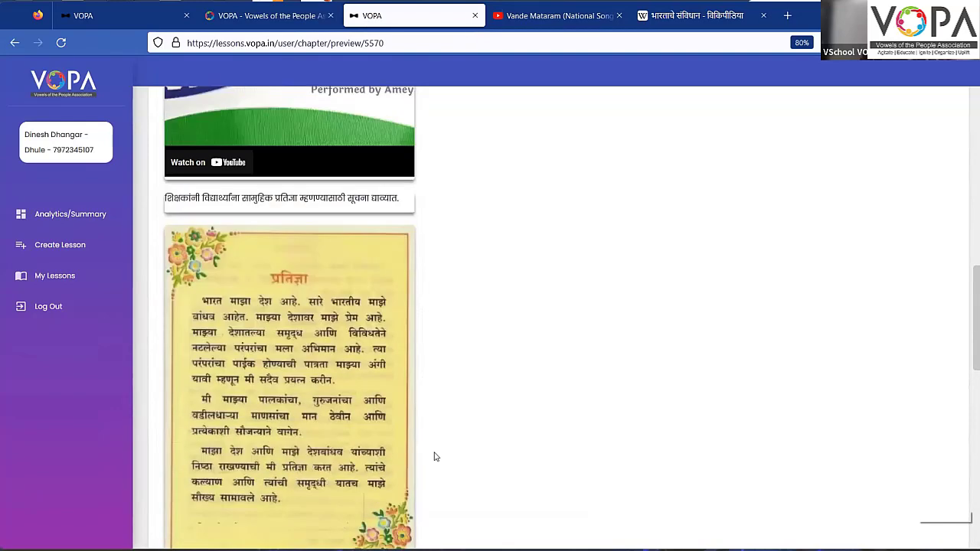
scroll(346, 456, "down", 2)
scroll(307, 444, "down", 6)
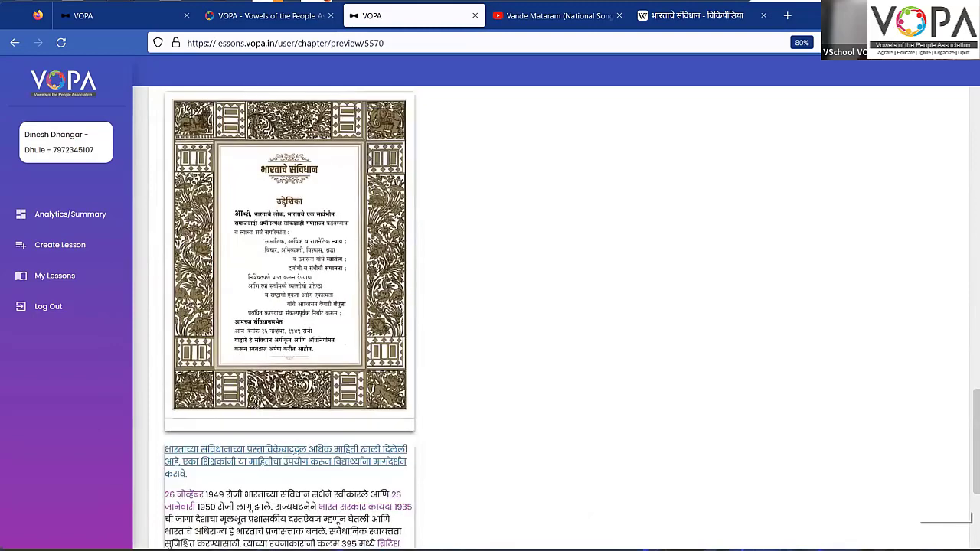
scroll(242, 395, "down", 3)
left_click(242, 396)
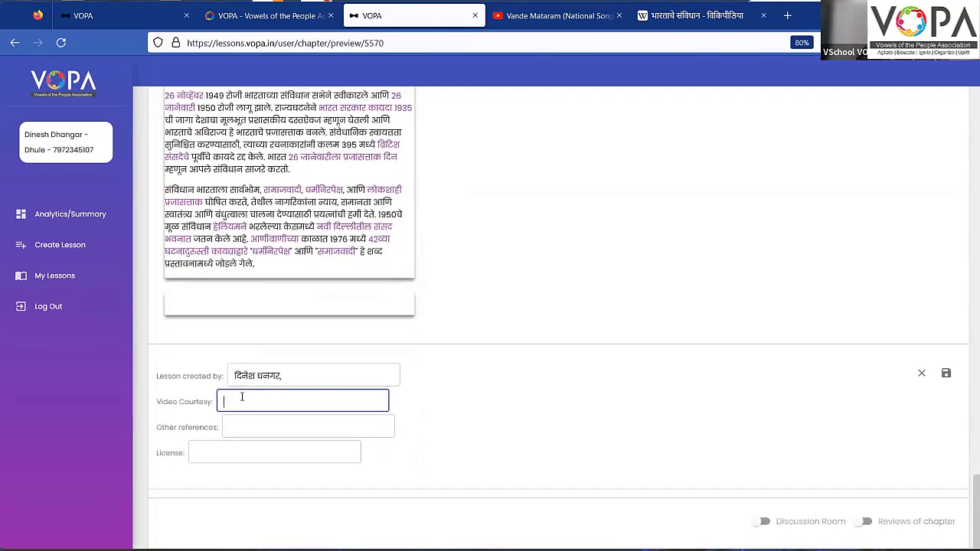
type("Vande amtaram from YouTube,")
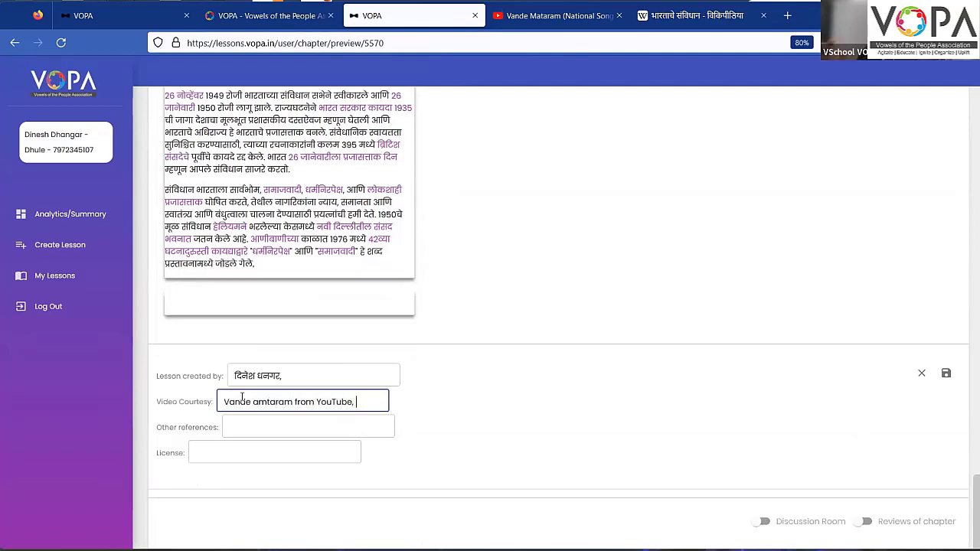
left_click(293, 424)
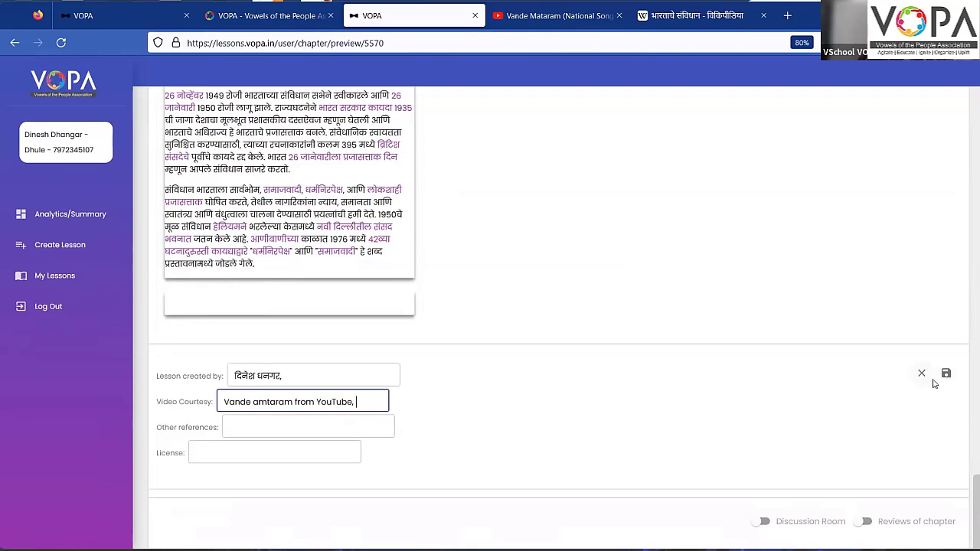
left_click(946, 375)
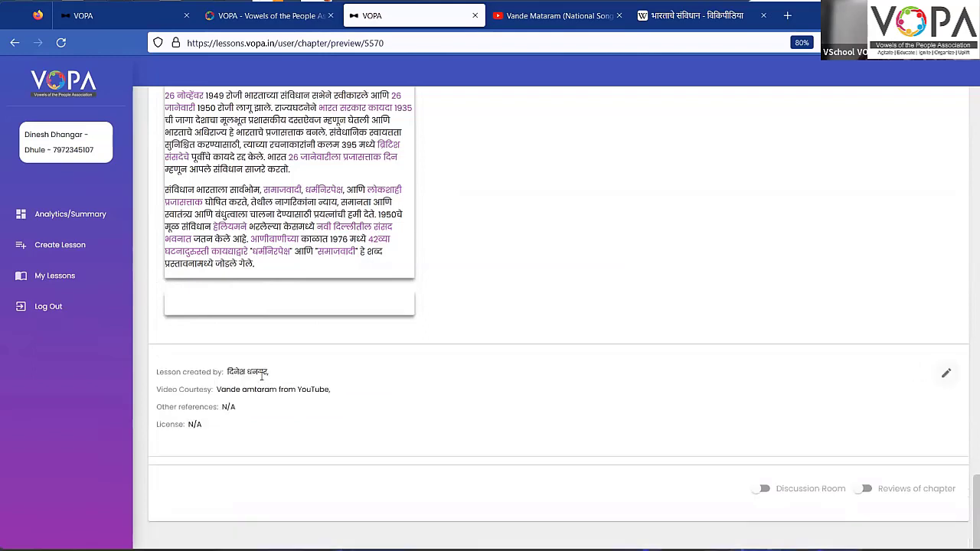
scroll(349, 415, "up", 8)
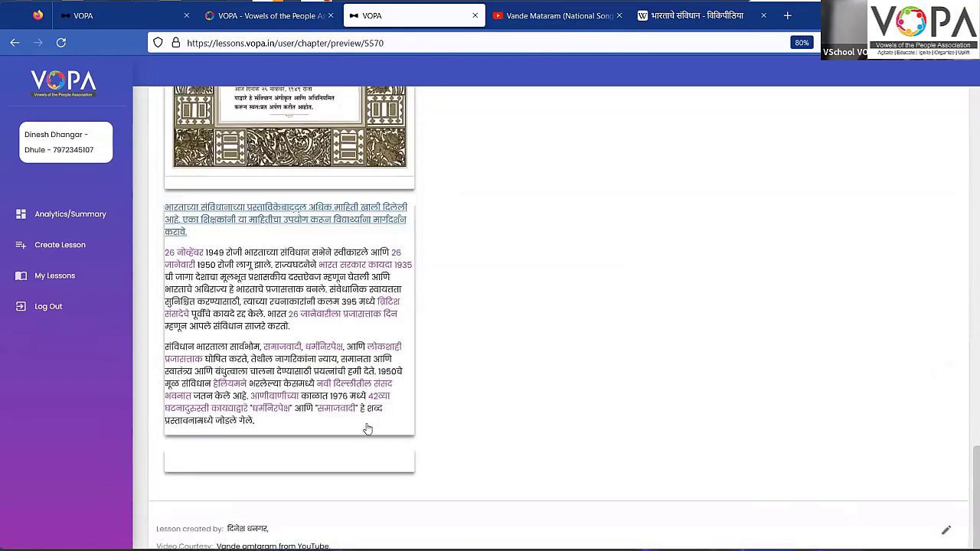
scroll(449, 421, "up", 10)
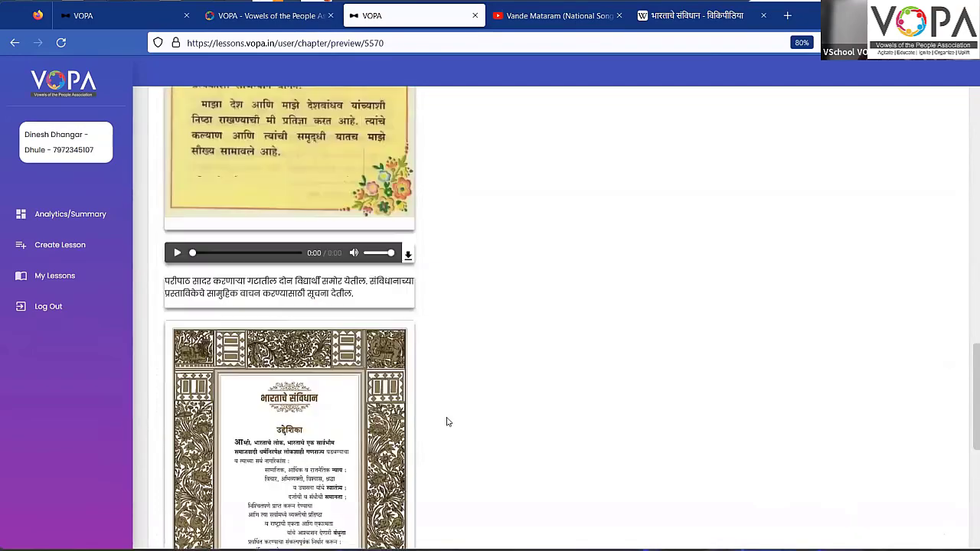
scroll(728, 340, "up", 10)
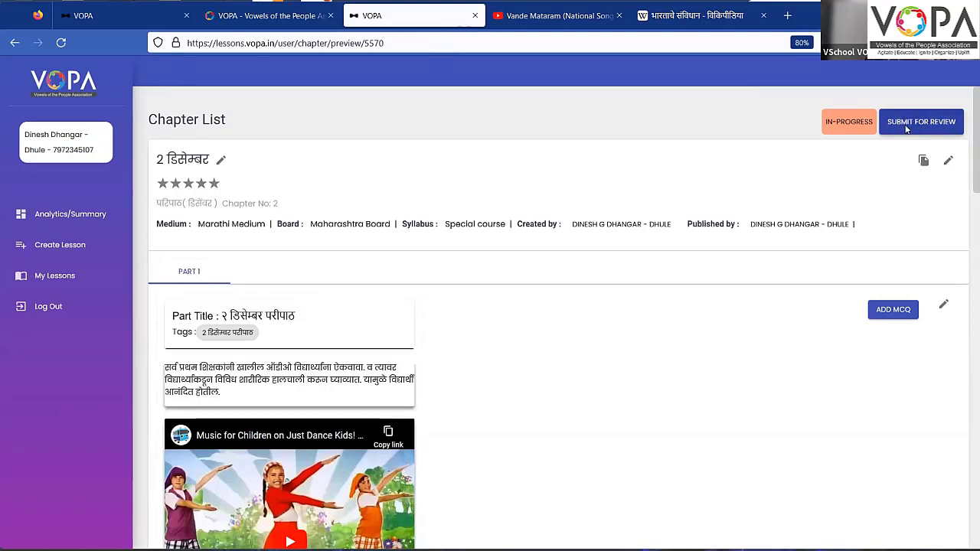
- Submit lesson 5570 for review, agreeing to the originality terms, then go to the admin browser
left_click(906, 129)
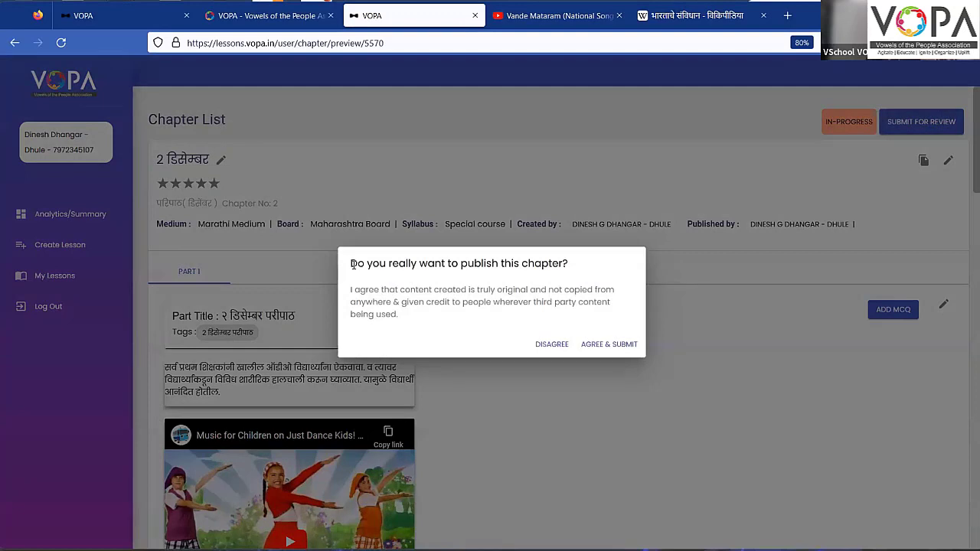
left_click_drag(353, 263, 570, 267)
left_click(578, 281)
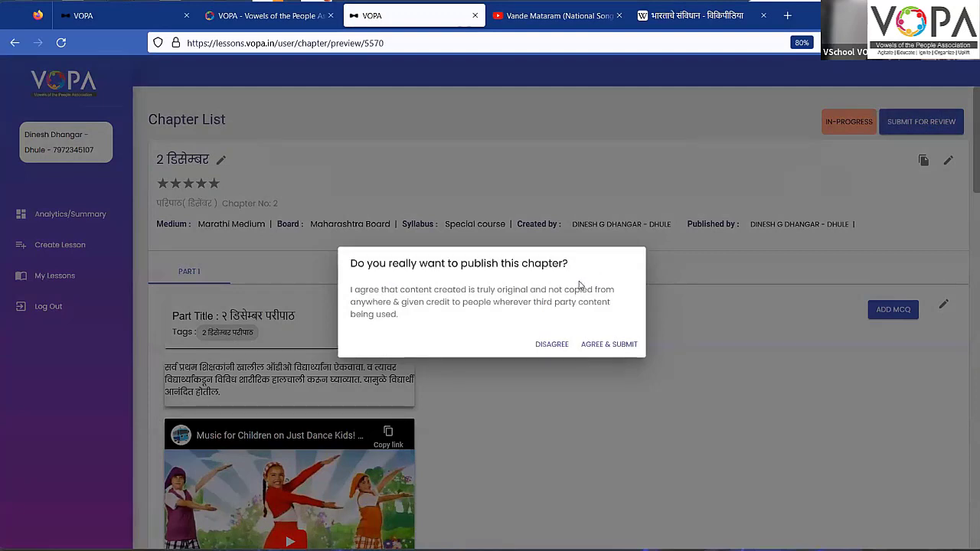
left_click(620, 347)
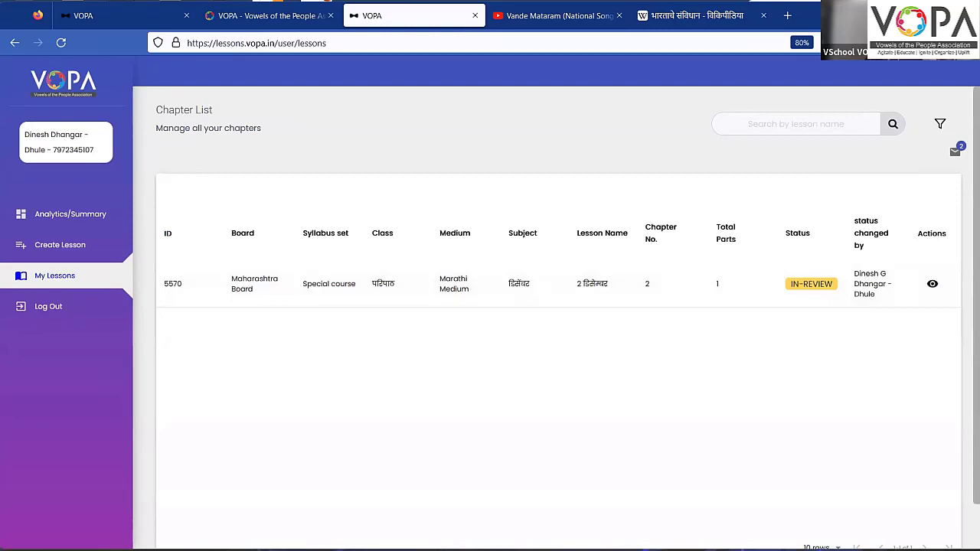
left_click(274, 536)
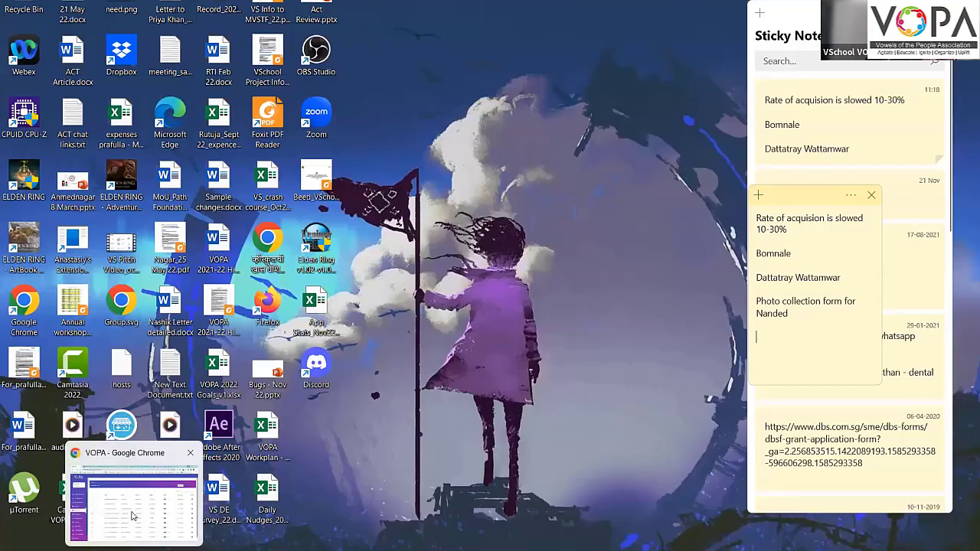
- Filter the admin Chapter List to Maharashtra, Maharashtra Board, subject डिसेंबर, and open chapter 5570
left_click(131, 516)
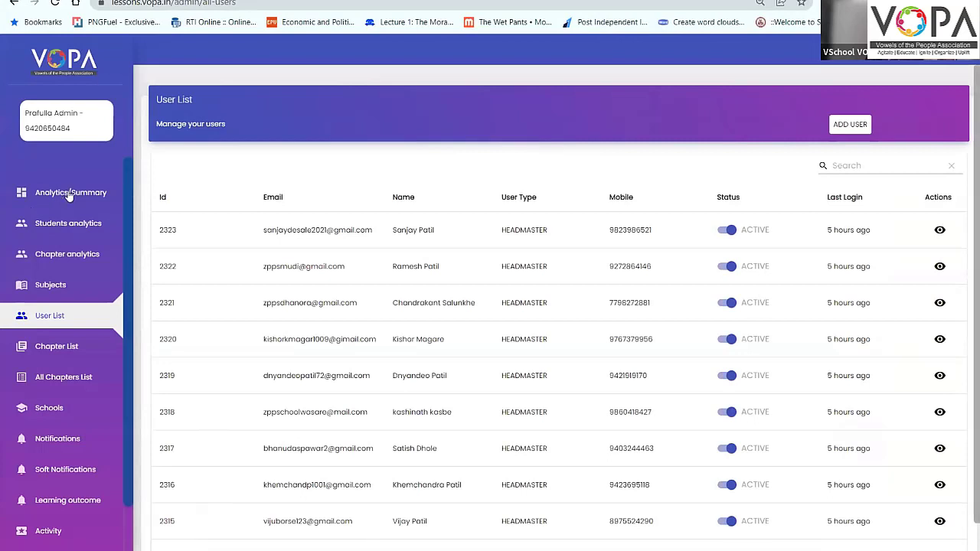
left_click(63, 350)
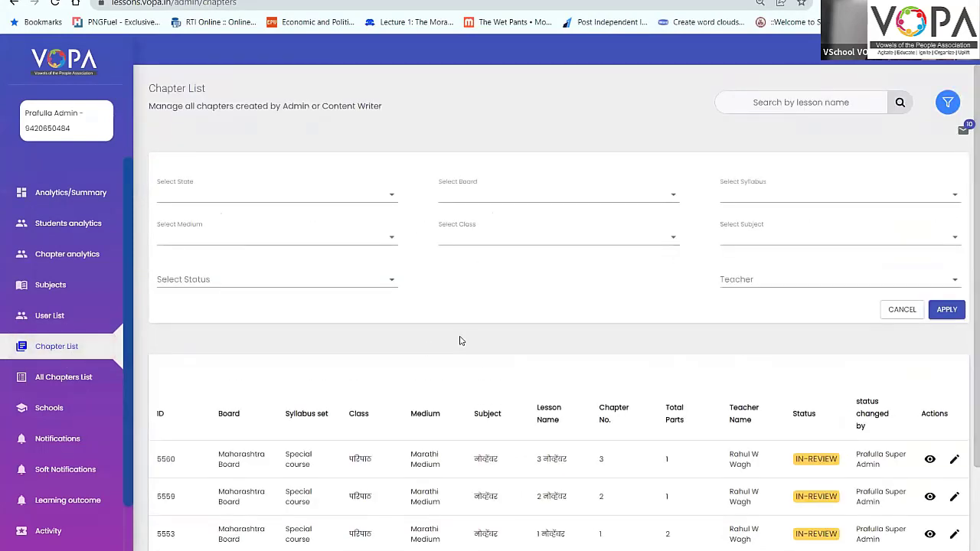
left_click(75, 80)
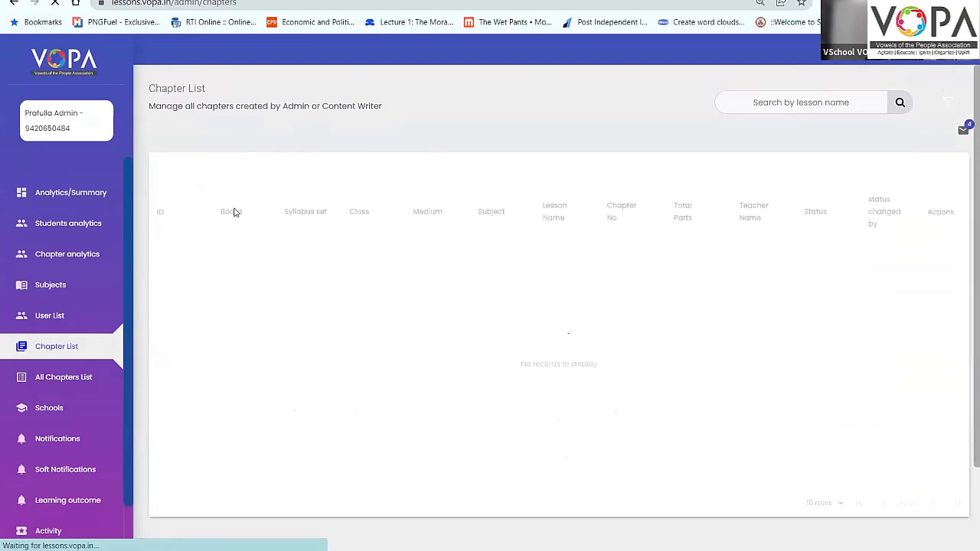
left_click(373, 214)
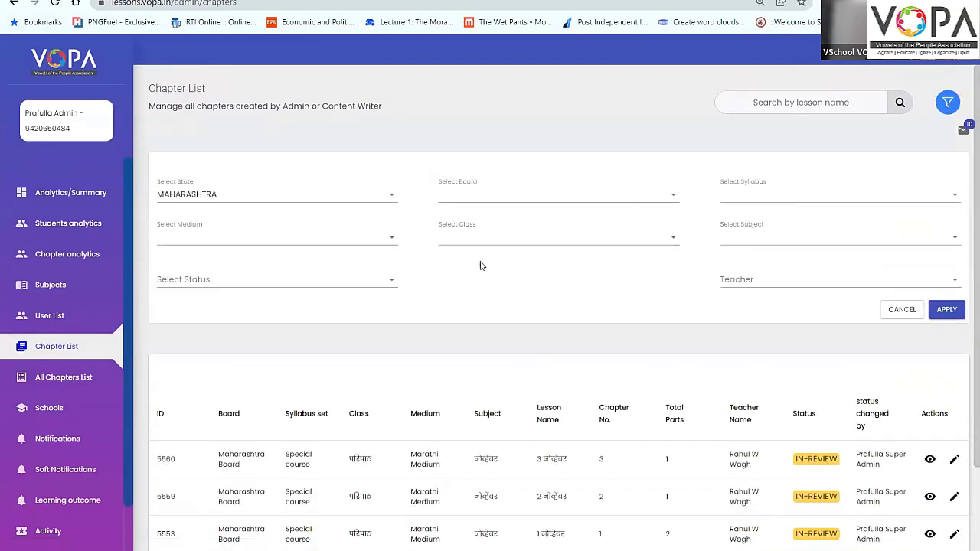
left_click(508, 202)
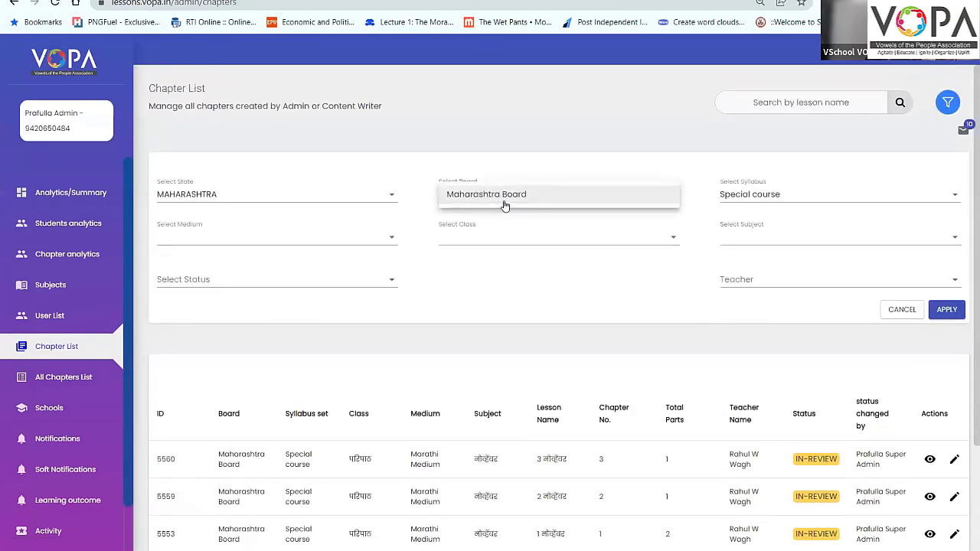
left_click(741, 239)
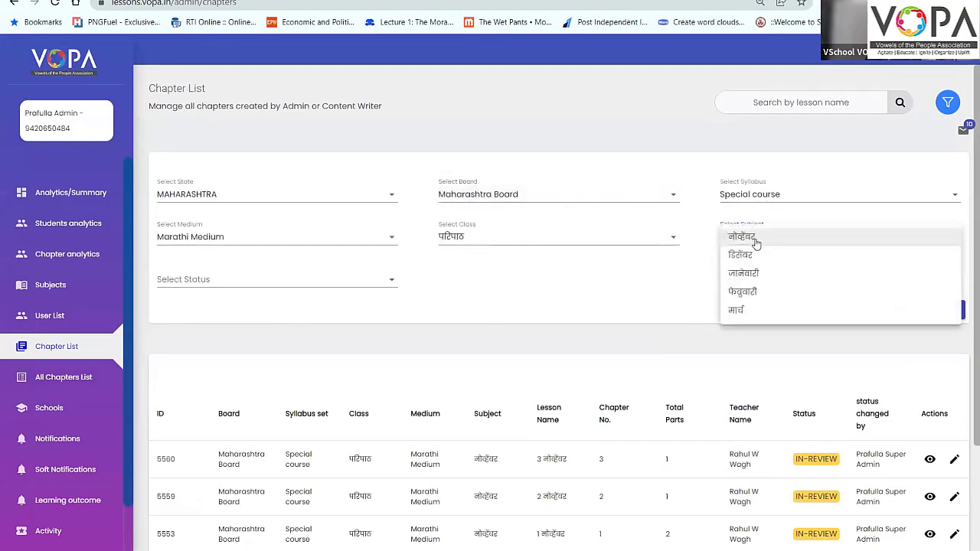
left_click(747, 255)
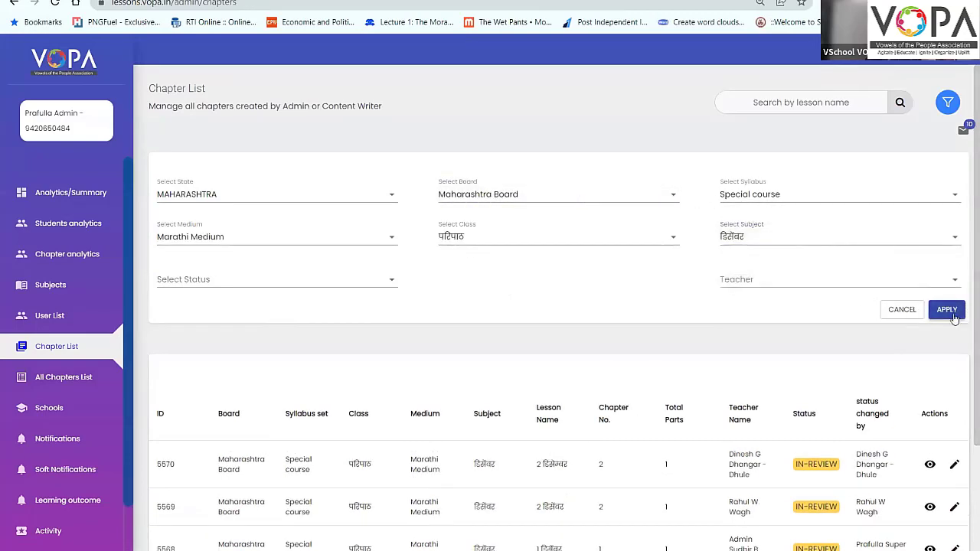
scroll(677, 442, "down", 3)
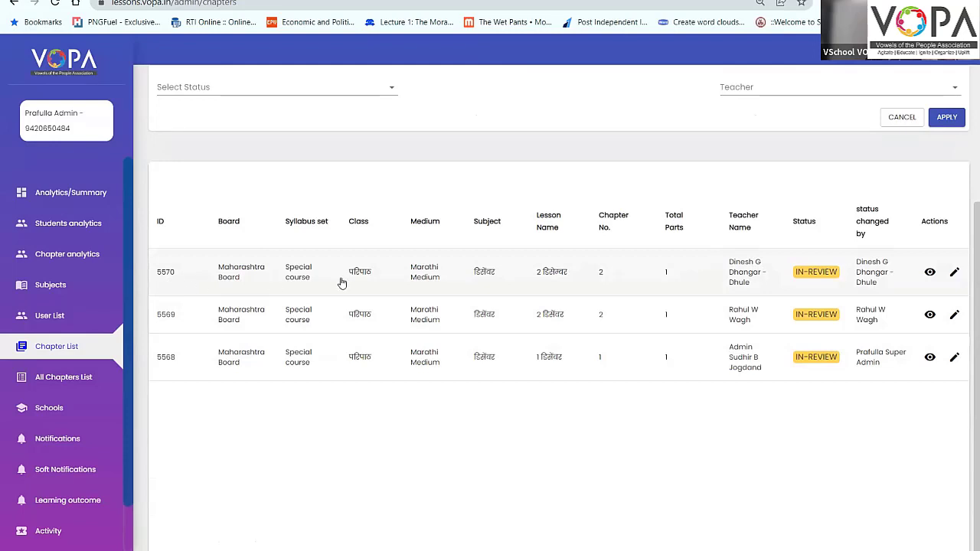
left_click(607, 276)
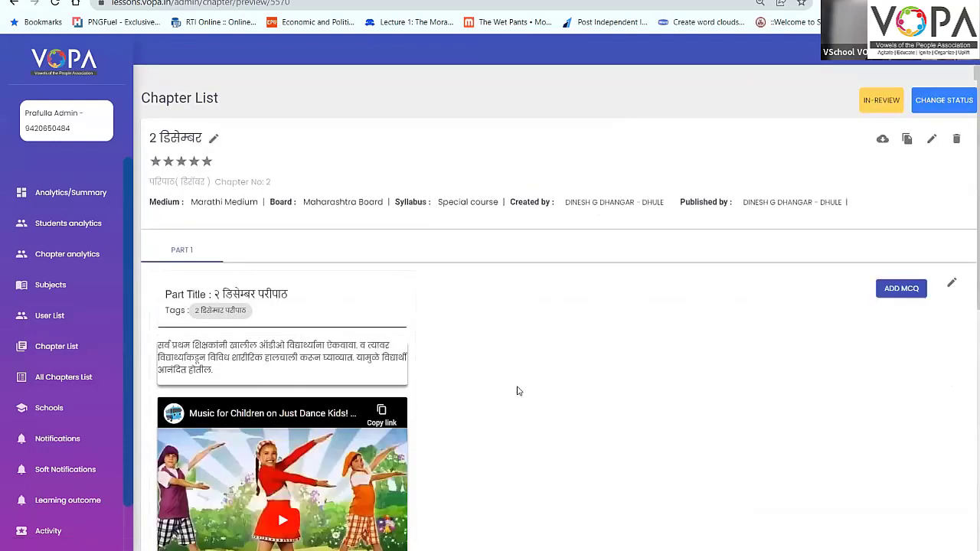
scroll(517, 391, "down", 10)
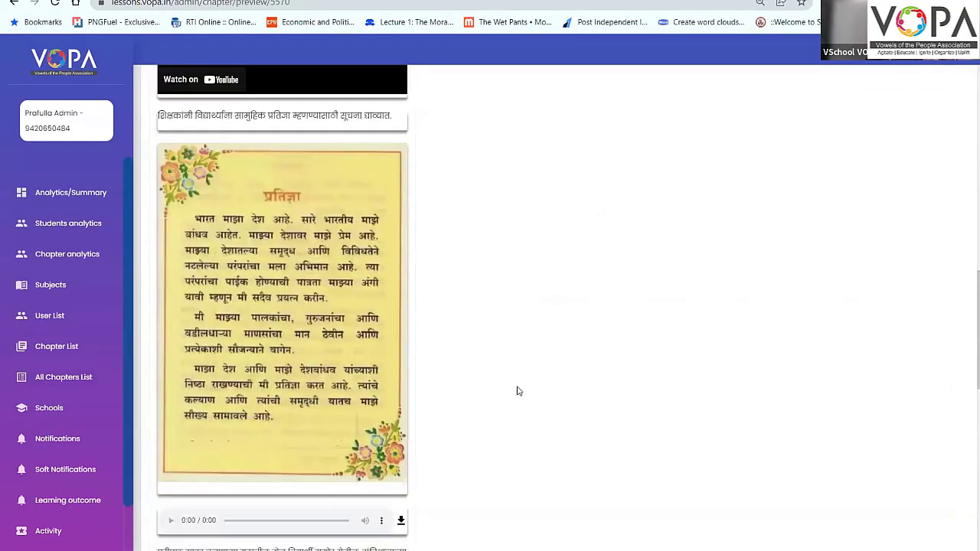
scroll(517, 392, "down", 4)
scroll(516, 392, "down", 8)
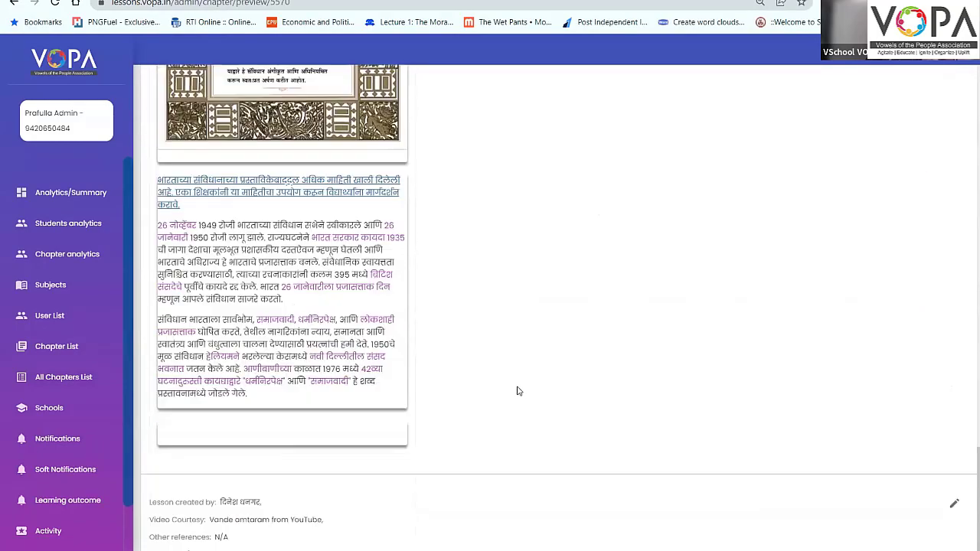
scroll(517, 392, "up", 12)
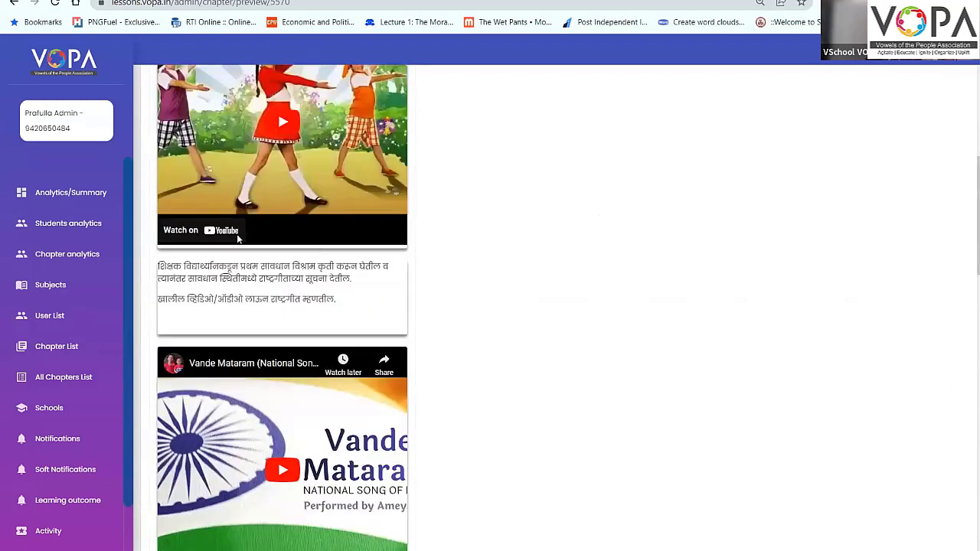
scroll(237, 240, "up", 5)
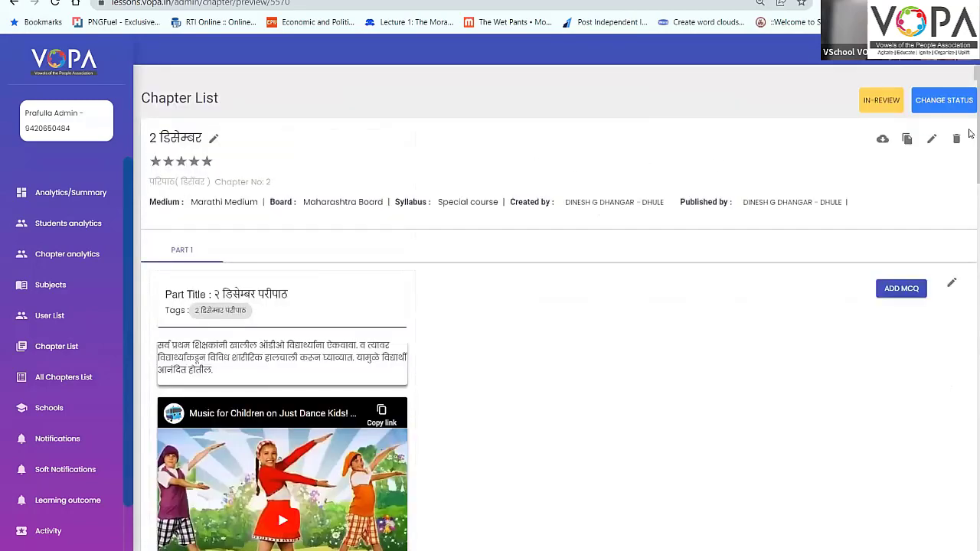
- Set chapter 5570's status to PUBLISHED, confirm it, then show the desktop
left_click(946, 103)
left_click(848, 106)
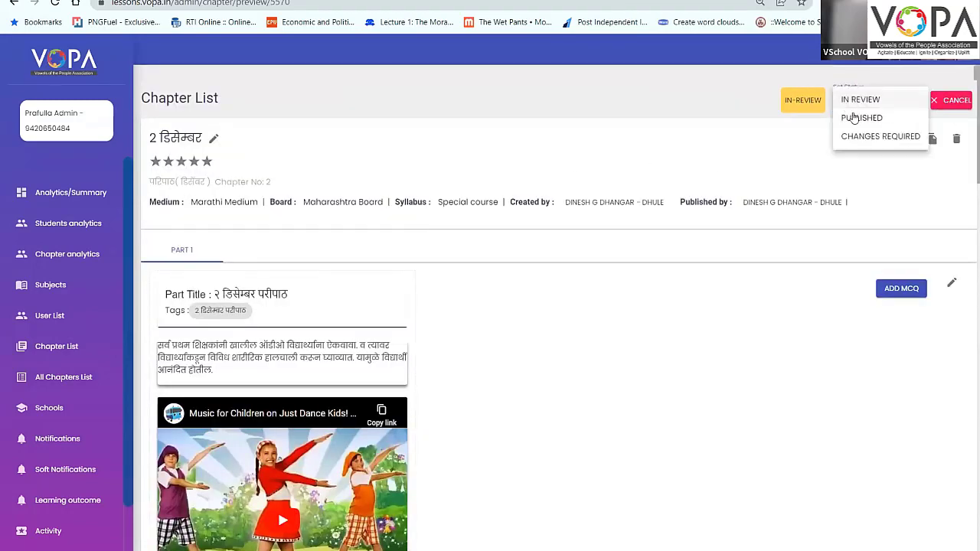
left_click(858, 117)
left_click(900, 101)
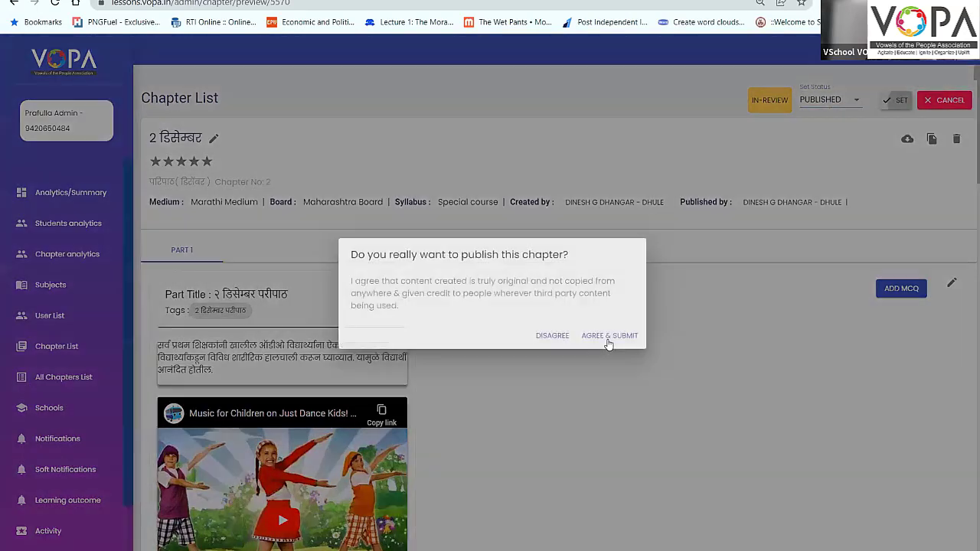
left_click(608, 344)
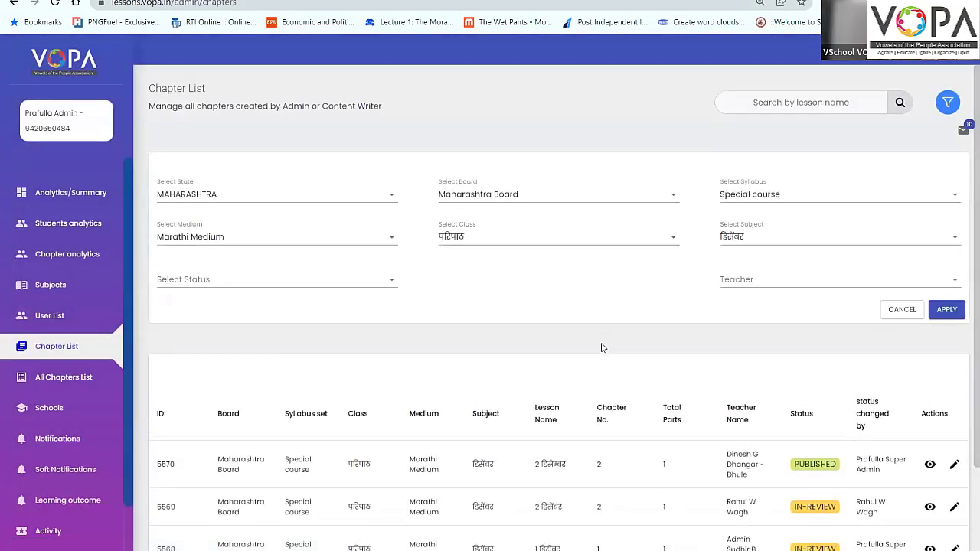
scroll(602, 348, "down", 3)
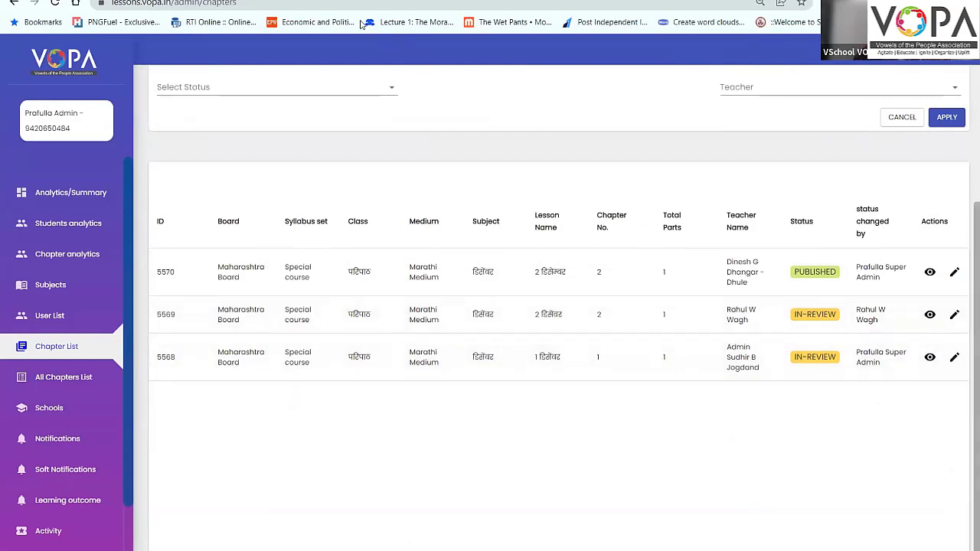
key("super+d")
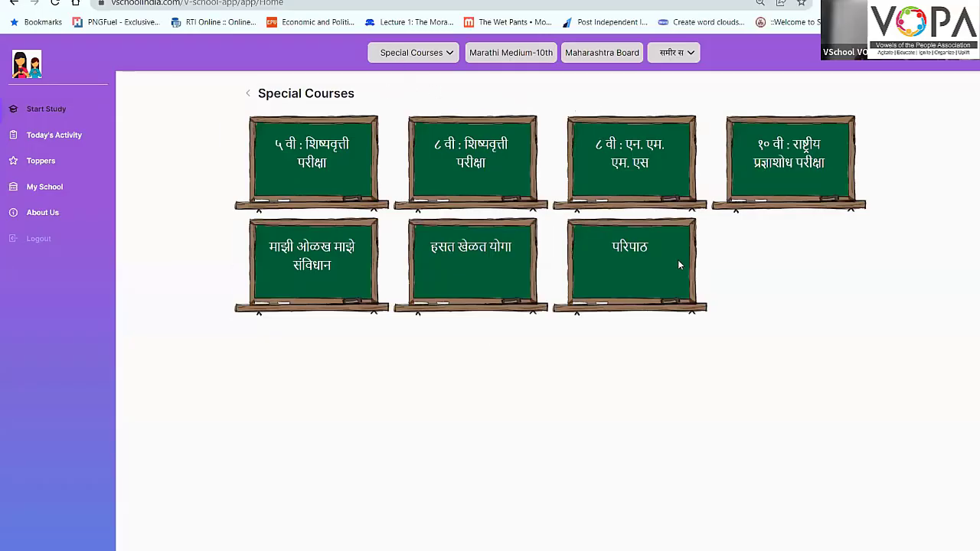
- Open the परिपाठ course, choose subject डिसेंबर and open the २ डिसेम्बर chapter
left_click(679, 265)
left_click(402, 183)
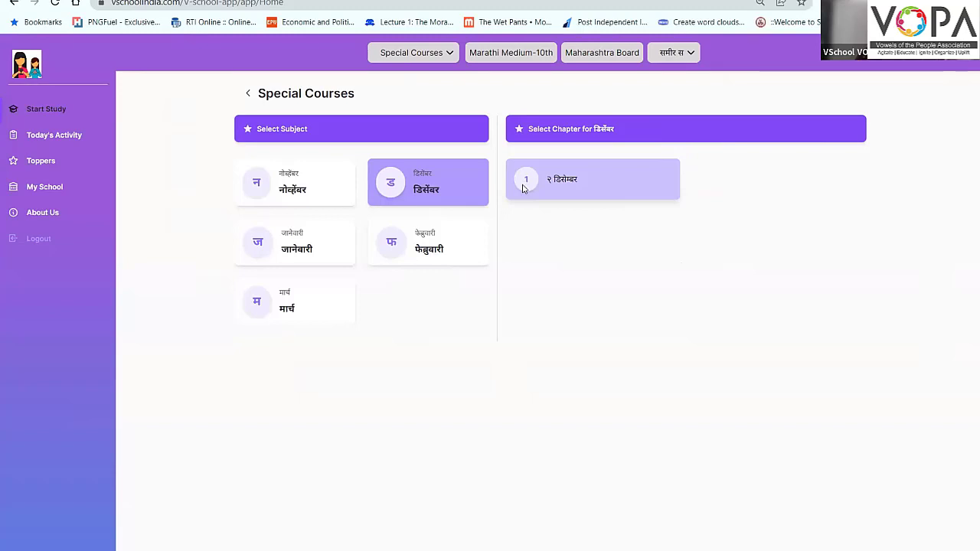
left_click(567, 179)
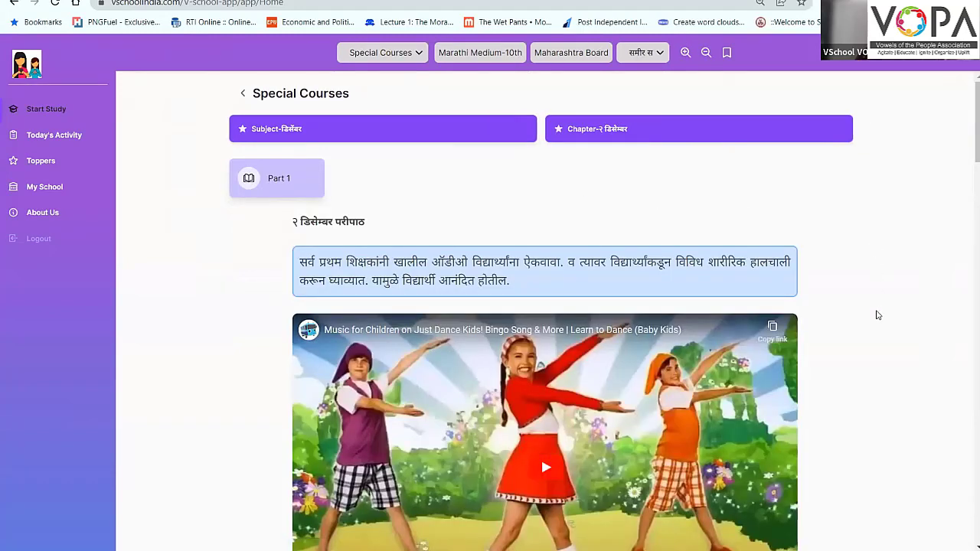
- Scroll through Part 1's Vande Mataram video, pledge and Constitution preamble
scroll(875, 312, "down", 1)
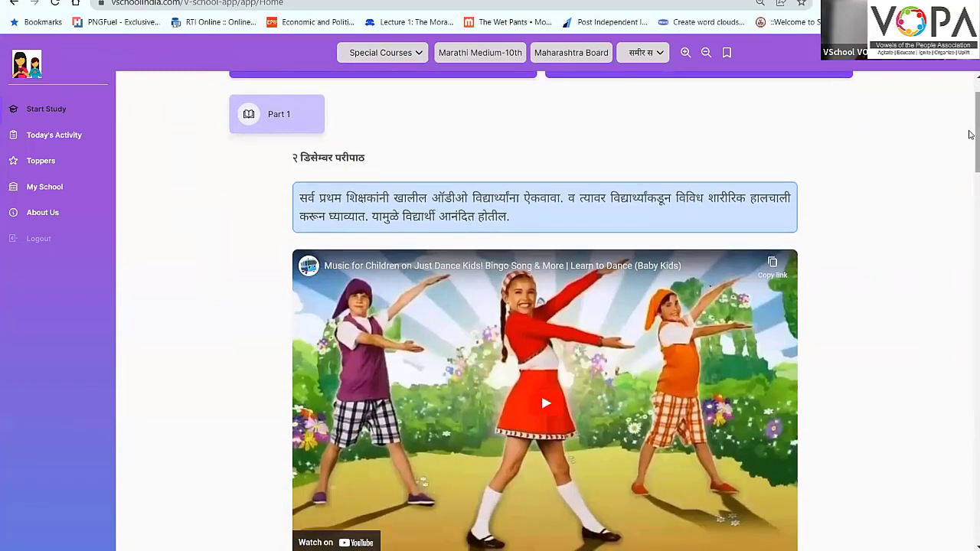
scroll(970, 134, "down", 1)
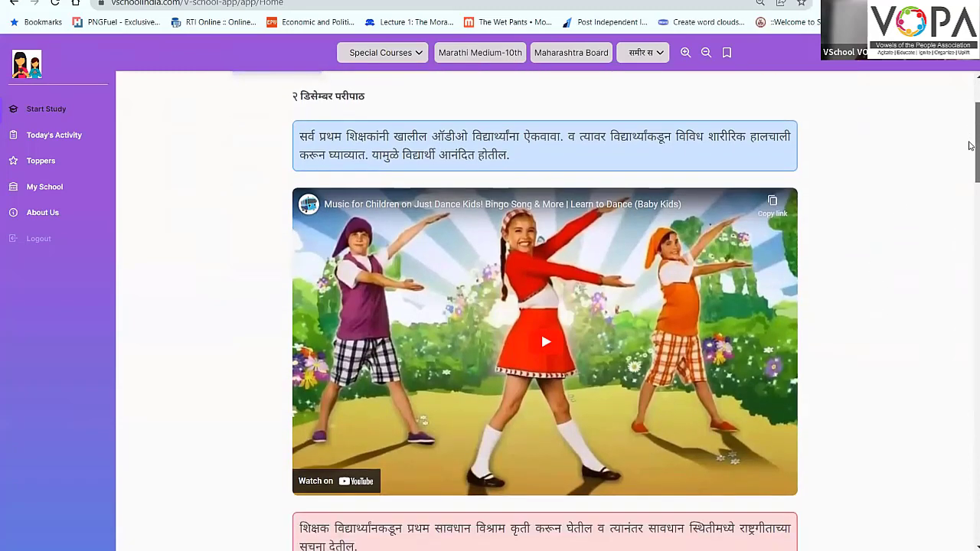
scroll(969, 149, "down", 3)
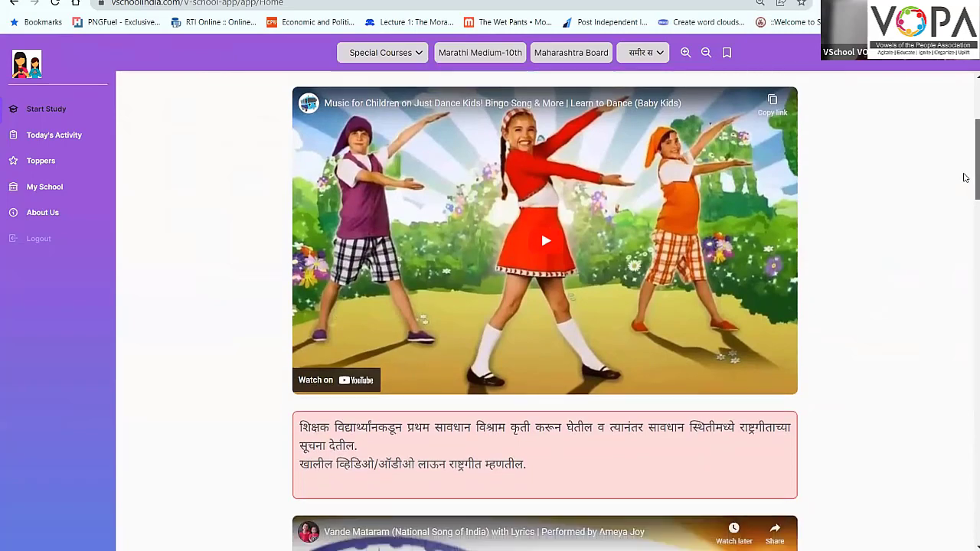
scroll(950, 208, "down", 3)
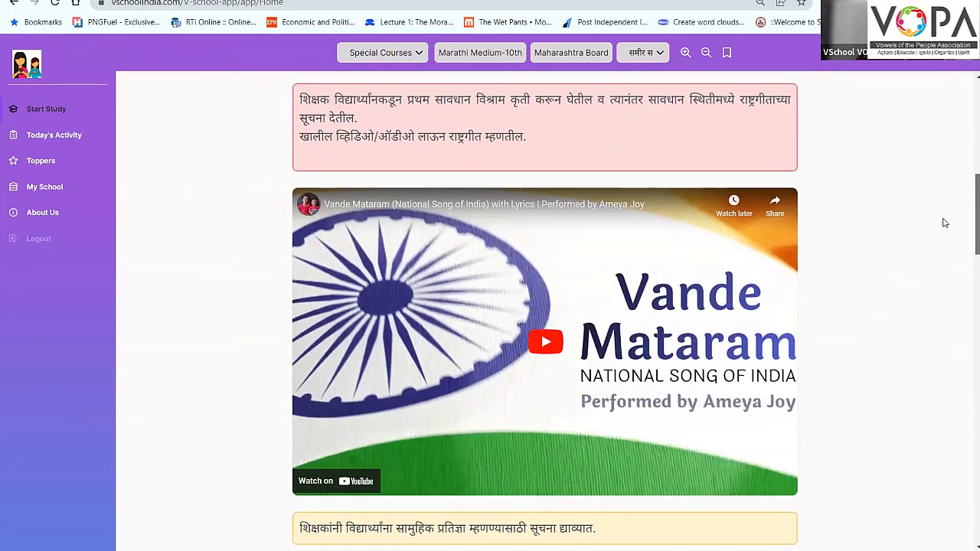
scroll(943, 229, "down", 4)
scroll(926, 291, "down", 4)
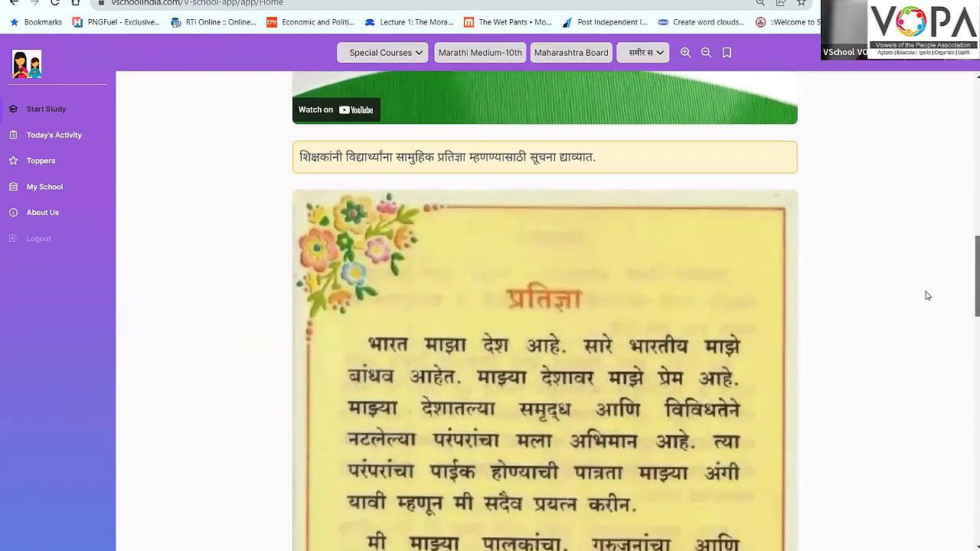
scroll(934, 391, "down", 3)
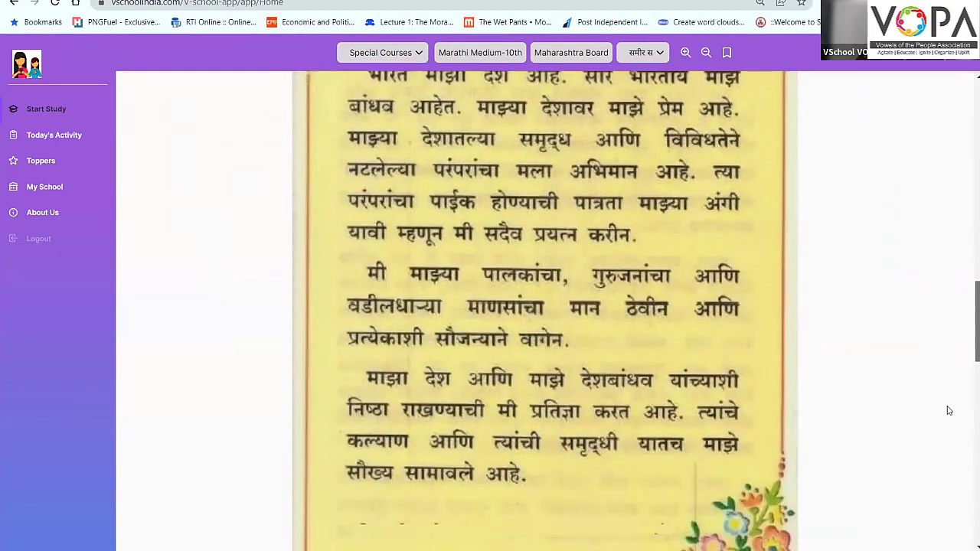
scroll(970, 474, "down", 3)
scroll(970, 490, "down", 3)
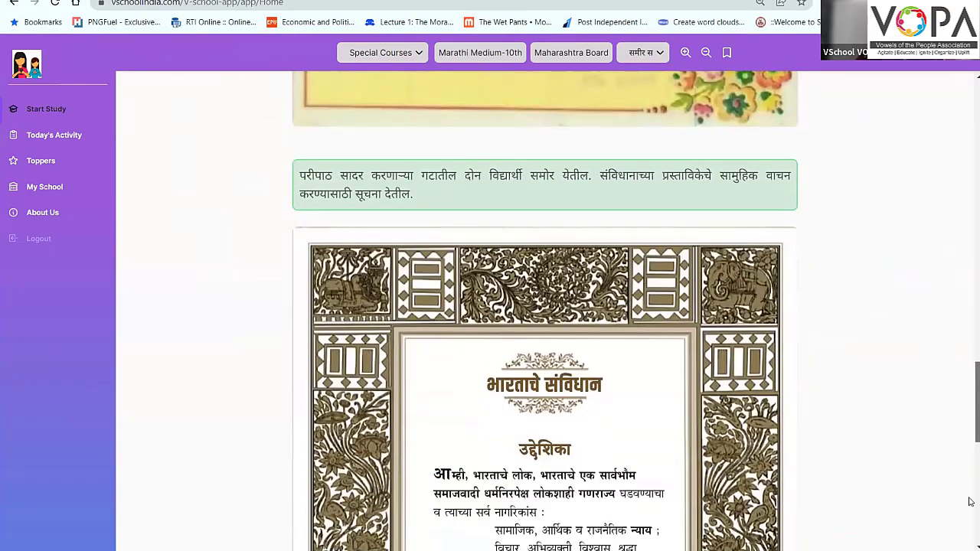
scroll(970, 431, "down", 5)
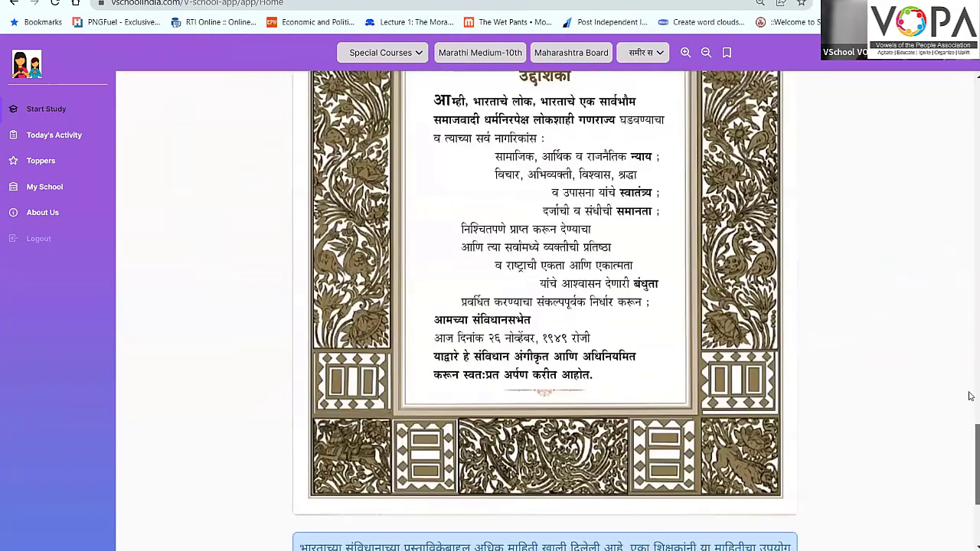
scroll(968, 381, "up", 3)
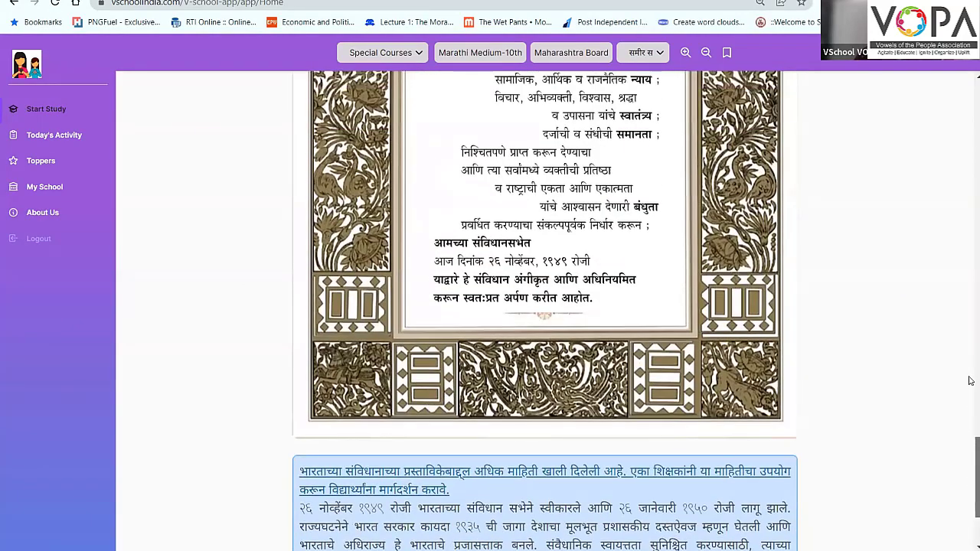
scroll(968, 380, "up", 1)
scroll(970, 381, "up", 6)
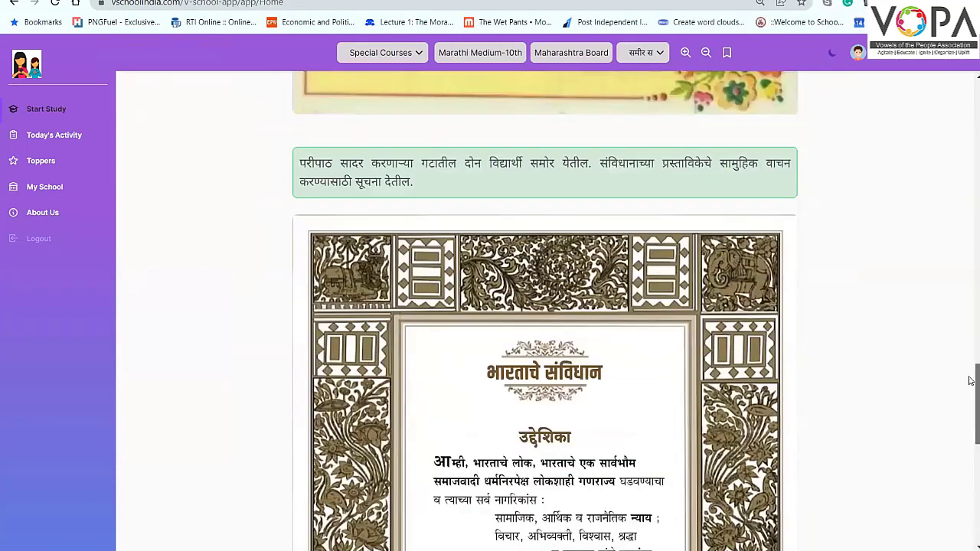